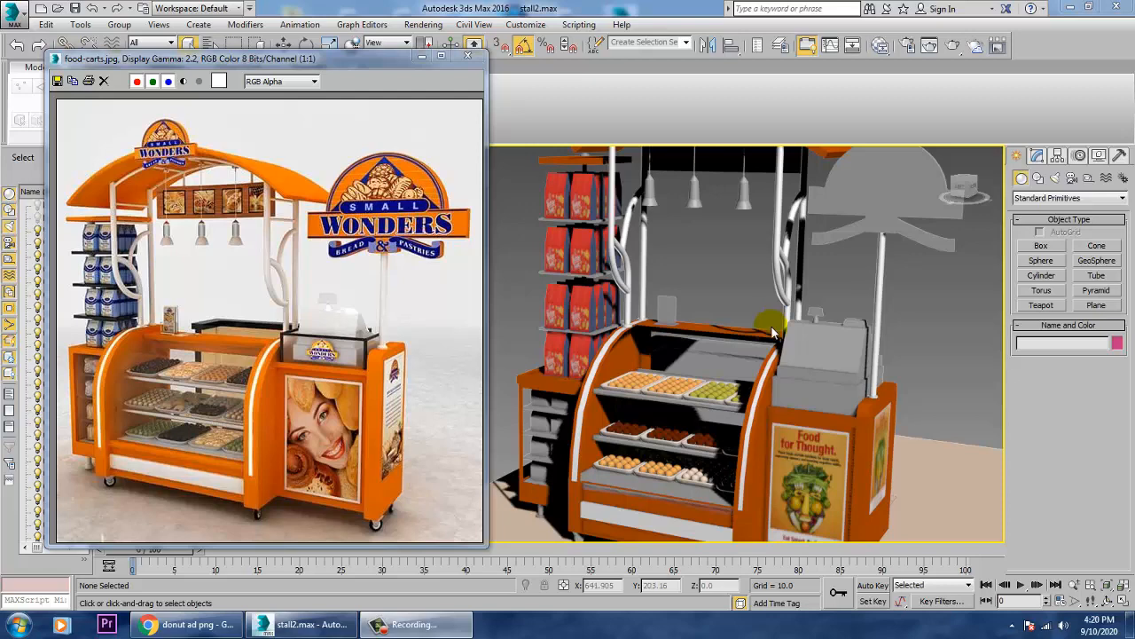
Step: Hide the orange curved display-case shell to expose the shelves and base inside it
{"action": "scroll", "coordinate": [707, 404], "scroll_direction": "down", "scroll_amount": 5}
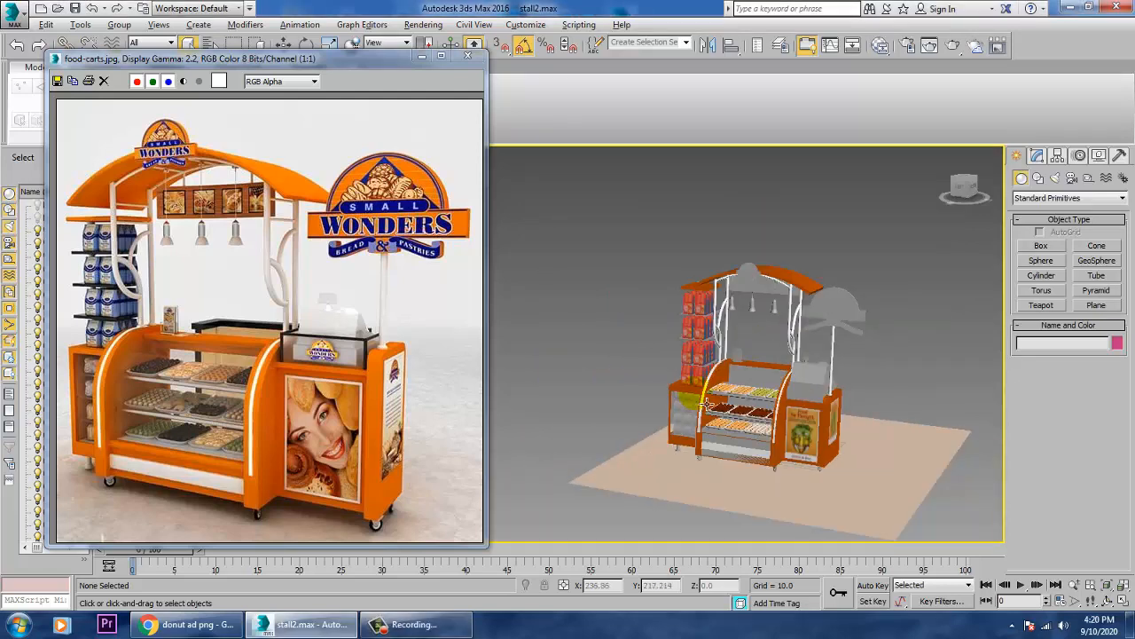
{"action": "mouse_move", "coordinate": [805, 390]}
{"action": "middle_mouse_down", "text": "alt"}
{"action": "mouse_move", "coordinate": [825, 363]}
{"action": "mouse_move", "coordinate": [793, 385]}
{"action": "middle_mouse_up", "text": "alt"}
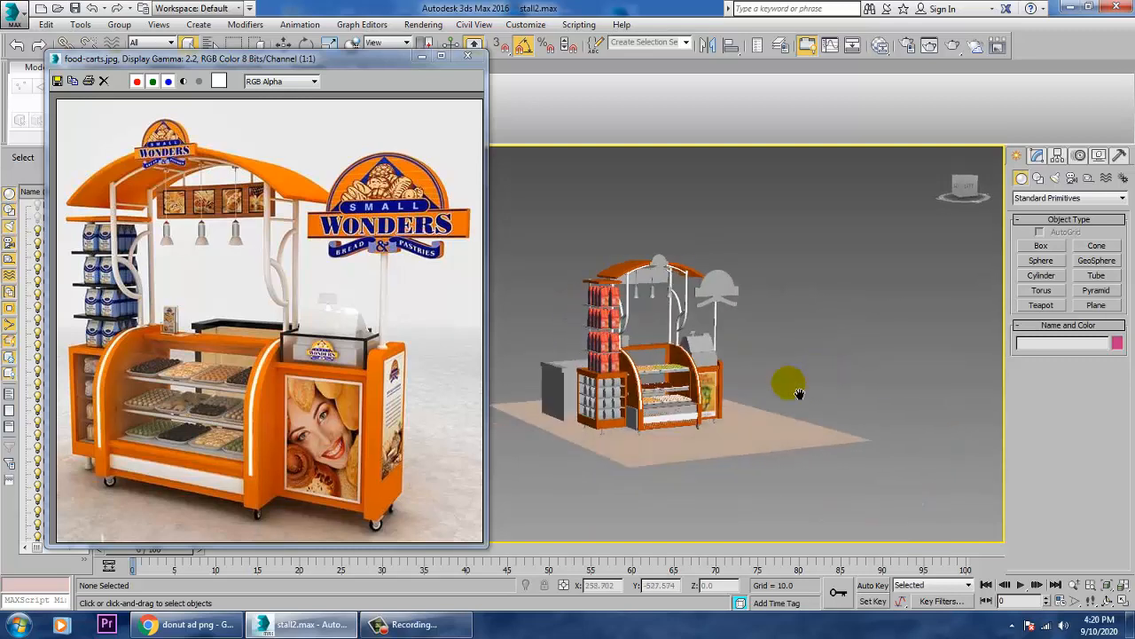
{"action": "scroll", "coordinate": [747, 391], "scroll_direction": "up", "scroll_amount": 5}
{"action": "middle_click_drag", "start_coordinate": [609, 332], "coordinate": [1047, 331]}
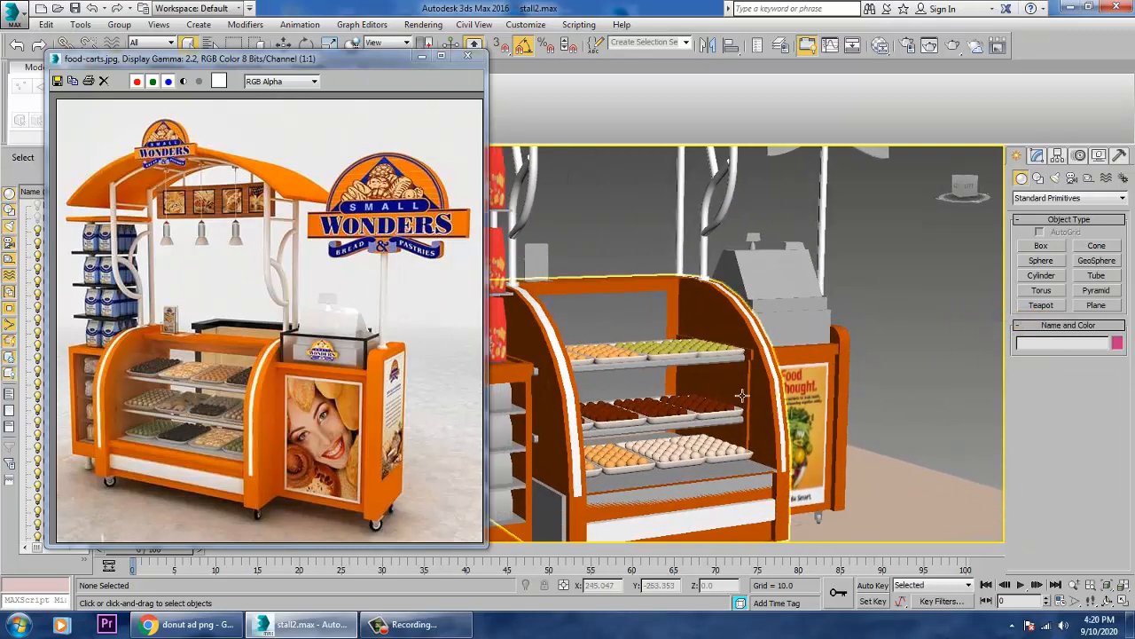
{"action": "middle_click_drag", "start_coordinate": [824, 317], "coordinate": [850, 301]}
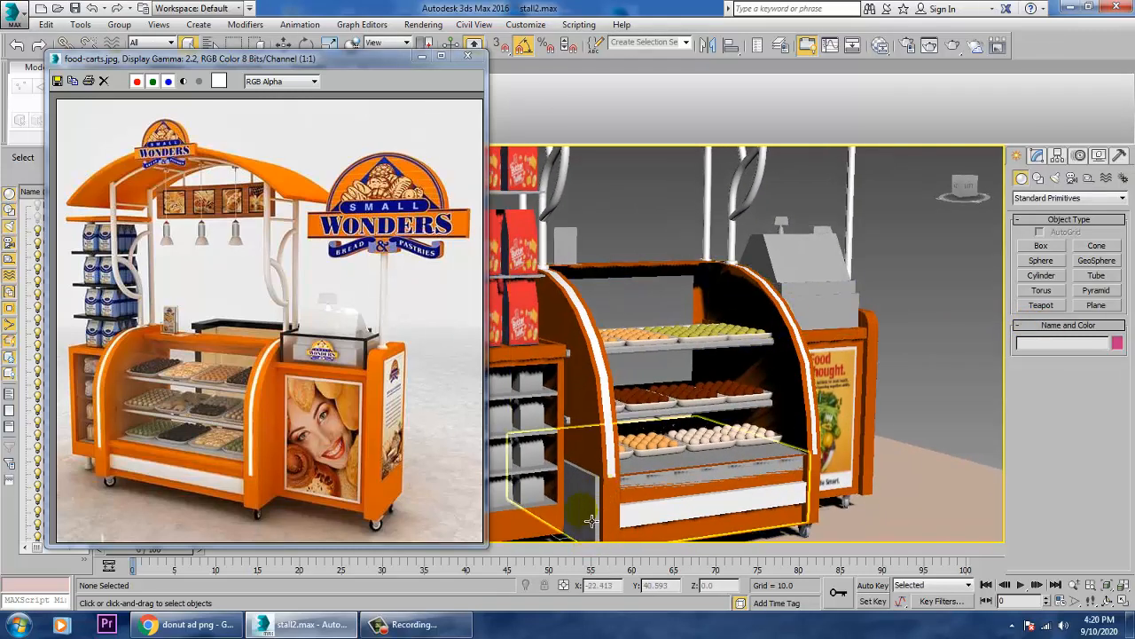
{"action": "left_click", "coordinate": [590, 520]}
{"action": "middle_click_drag", "start_coordinate": [831, 420], "coordinate": [734, 432], "text": "alt"}
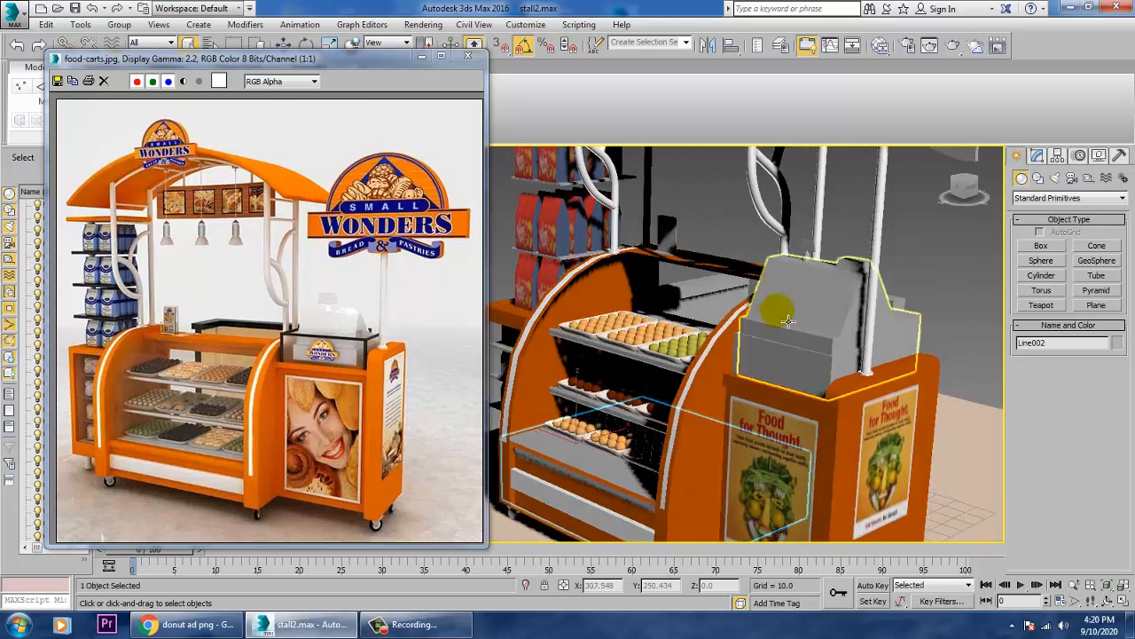
{"action": "middle_click_drag", "start_coordinate": [702, 361], "coordinate": [701, 293], "text": "alt"}
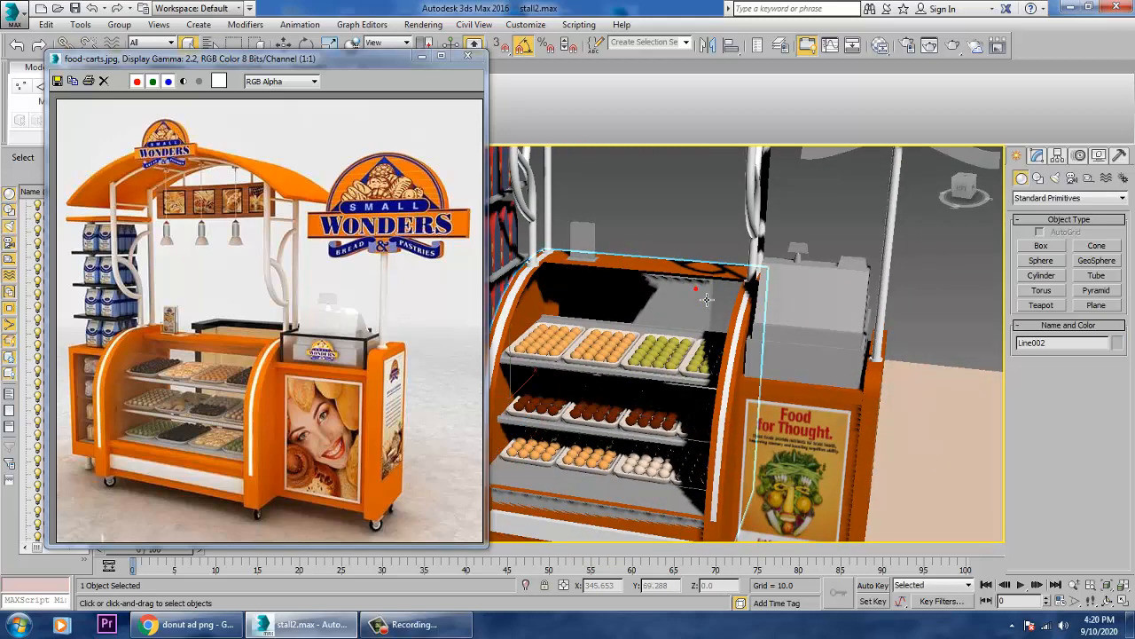
{"action": "right_click", "coordinate": [695, 286]}
{"action": "left_click", "coordinate": [723, 246]}
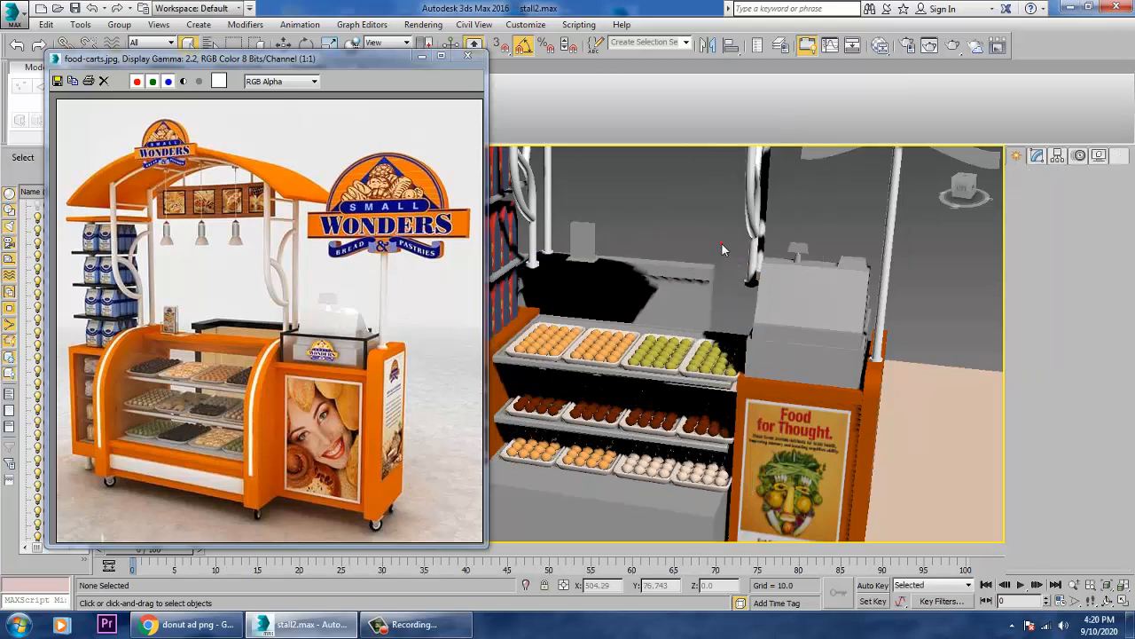
Step: Assign the existing Material #183 VRayMtl to the display shelves and the base box beneath them
{"action": "left_click", "coordinate": [625, 376], "text": "ctrl"}
{"action": "left_click", "coordinate": [635, 437], "text": "ctrl"}
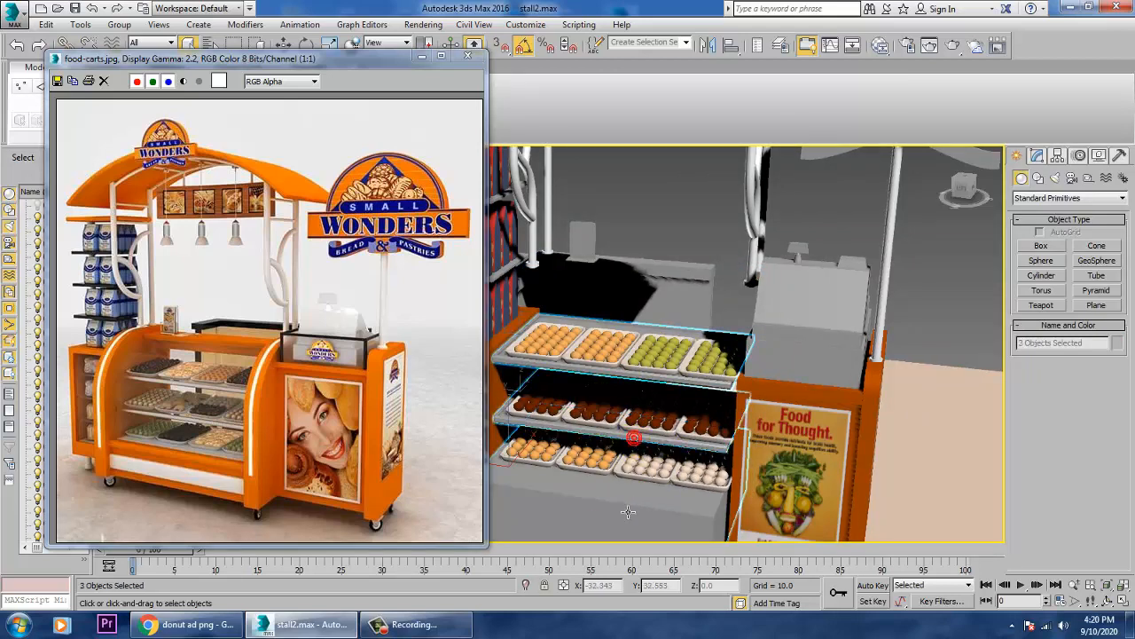
{"action": "key", "text": "m"}
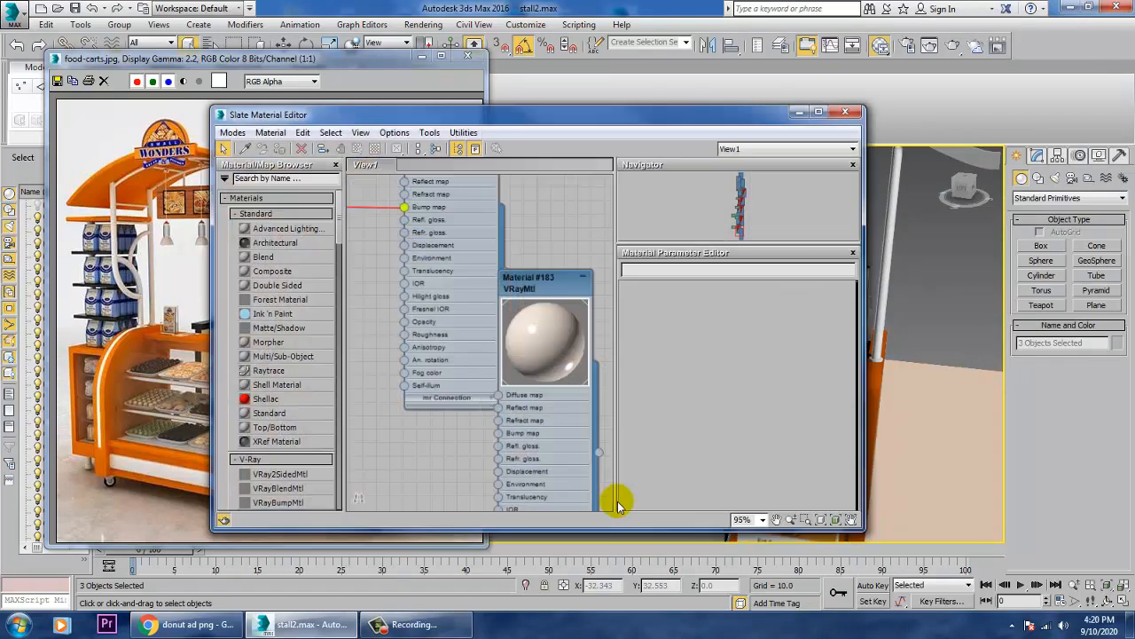
{"action": "left_click", "coordinate": [581, 307]}
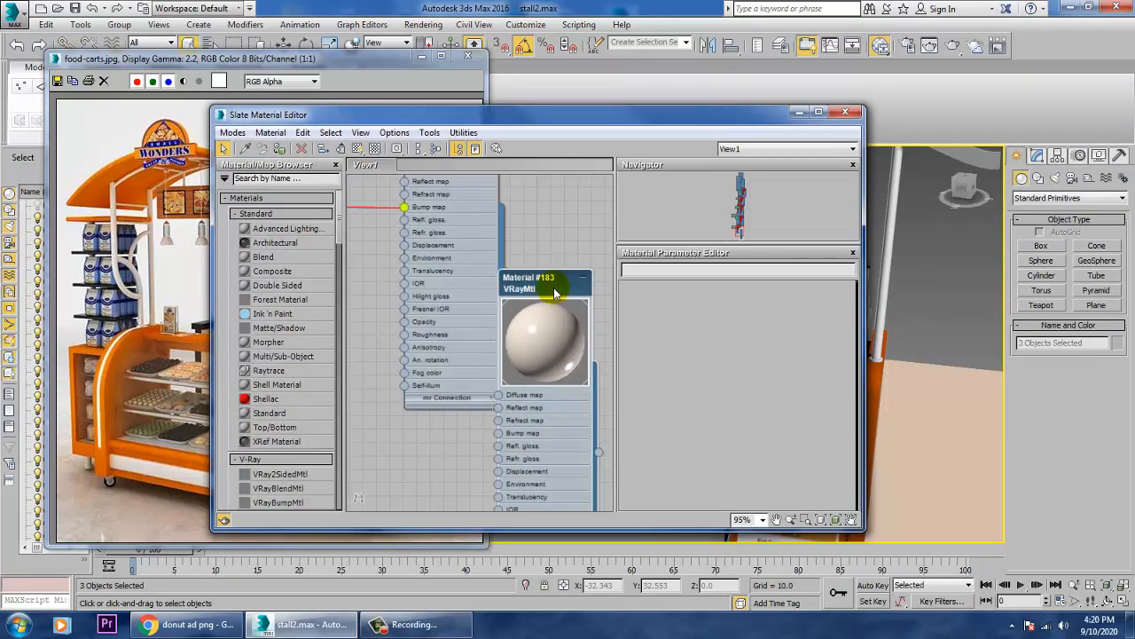
{"action": "left_click", "coordinate": [280, 149]}
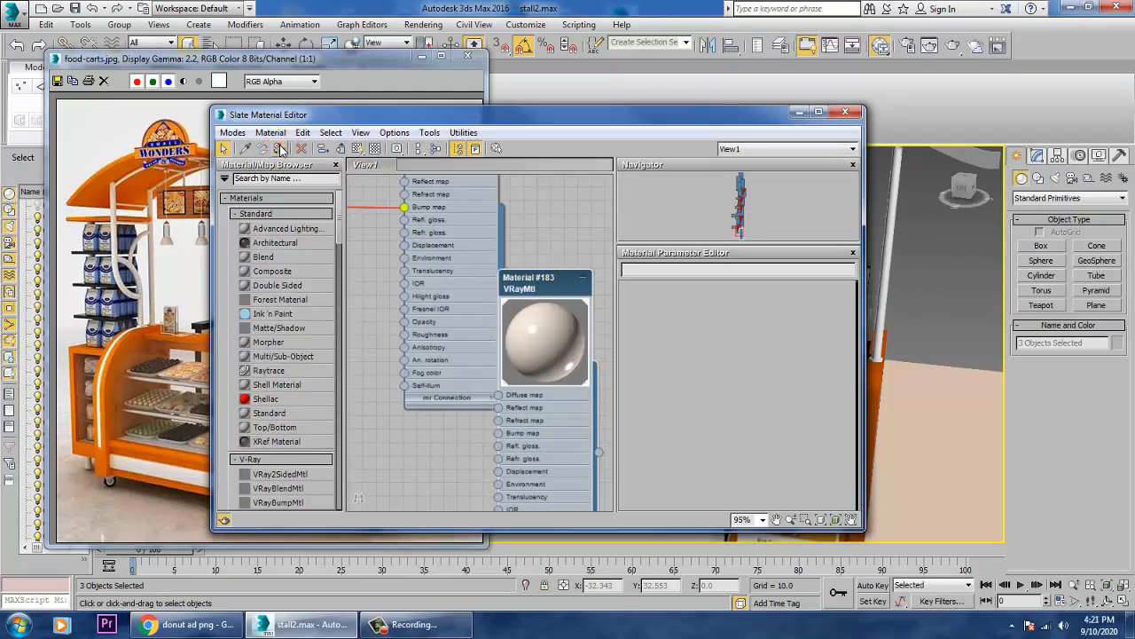
{"action": "left_click", "coordinate": [797, 113]}
{"action": "left_click", "coordinate": [759, 441]}
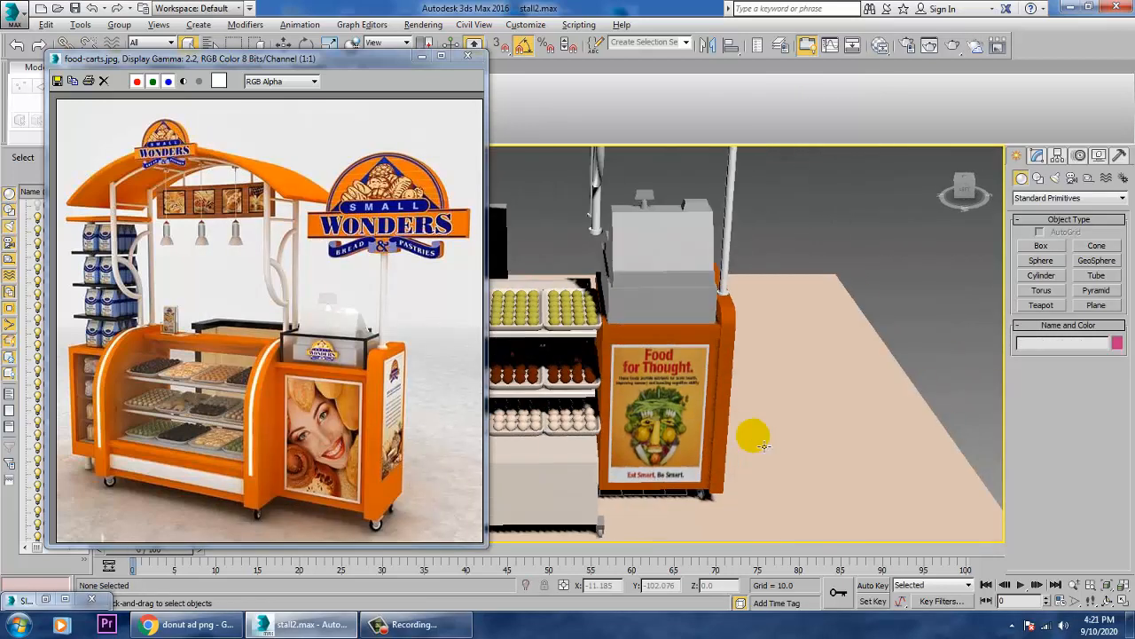
Step: Create a new VRayMtl for the box enclosing the cash register on the side counter and open its parameters
{"action": "middle_click_drag", "start_coordinate": [764, 446], "coordinate": [757, 453], "text": "alt"}
{"action": "middle_click_drag", "start_coordinate": [793, 389], "coordinate": [826, 396], "text": "alt"}
{"action": "left_click", "coordinate": [706, 314]}
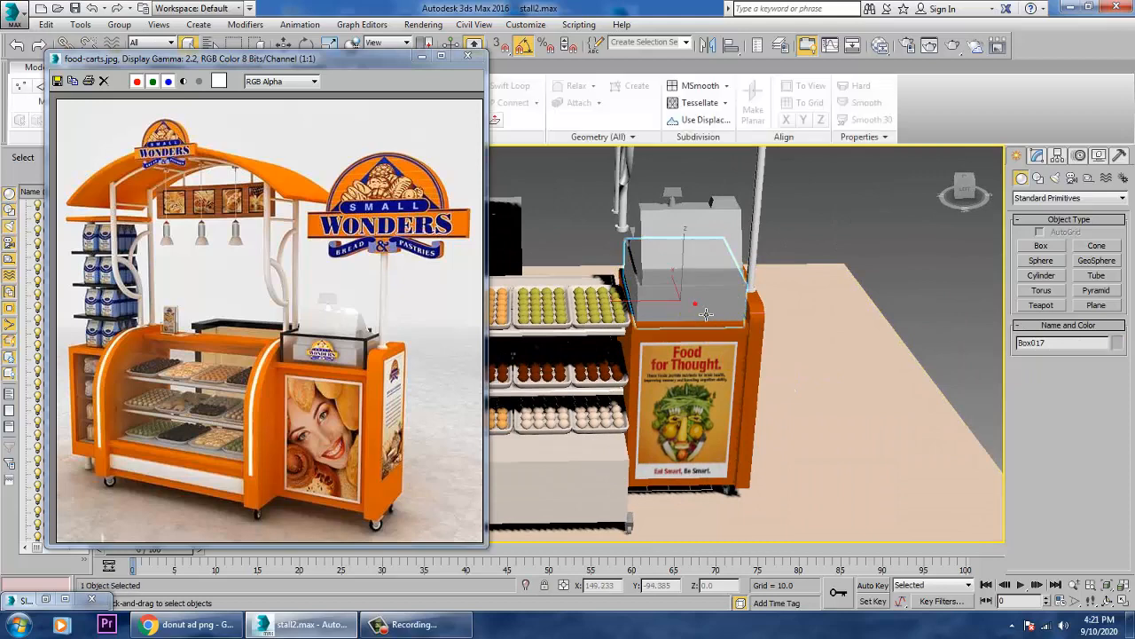
{"action": "middle_click_drag", "start_coordinate": [822, 303], "coordinate": [729, 304], "text": "alt"}
{"action": "scroll", "coordinate": [725, 302], "scroll_direction": "up", "scroll_amount": 3}
{"action": "middle_click_drag", "start_coordinate": [823, 300], "coordinate": [887, 313]}
{"action": "middle_click_drag", "start_coordinate": [788, 336], "coordinate": [690, 333], "text": "alt"}
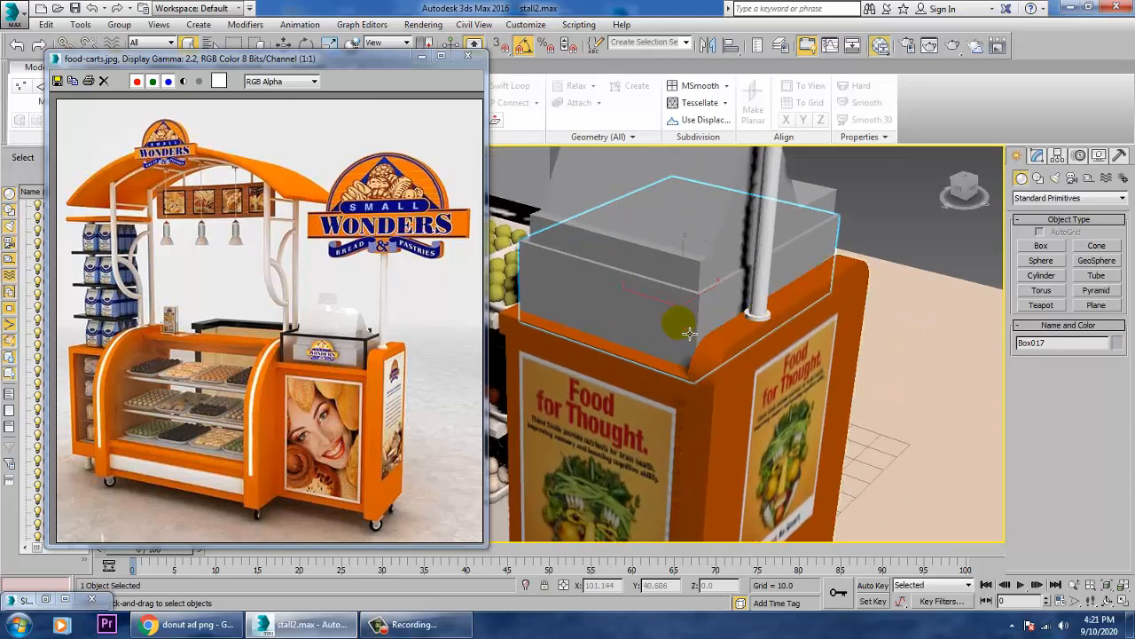
{"action": "key", "text": "m"}
{"action": "middle_click_drag", "start_coordinate": [467, 382], "coordinate": [423, 41]}
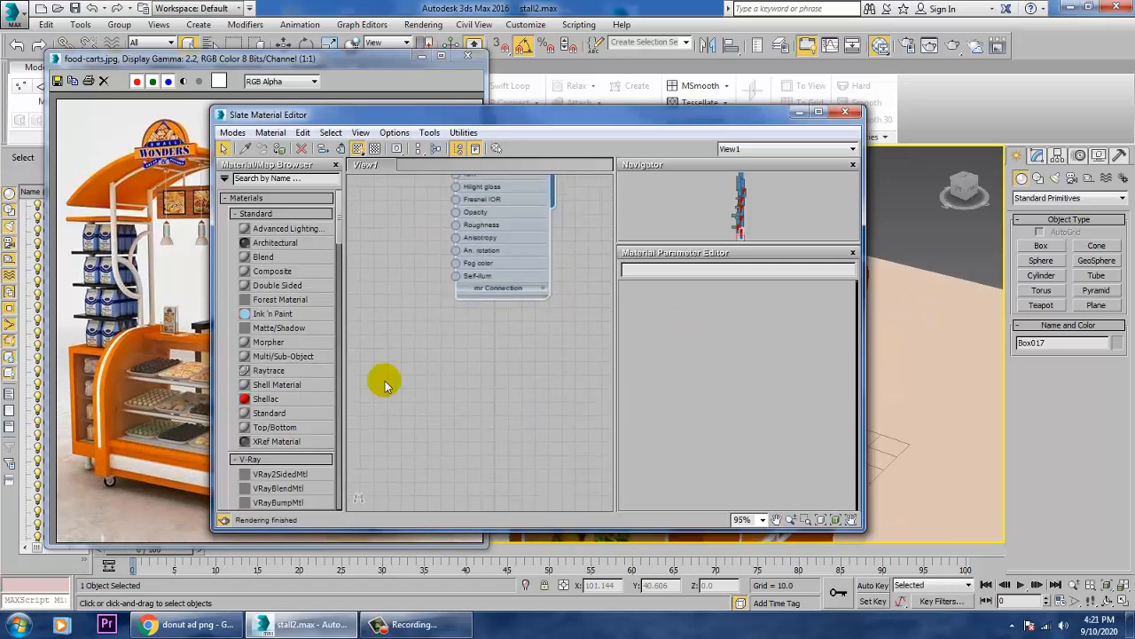
{"action": "middle_click_drag", "start_coordinate": [375, 454], "coordinate": [397, 350]}
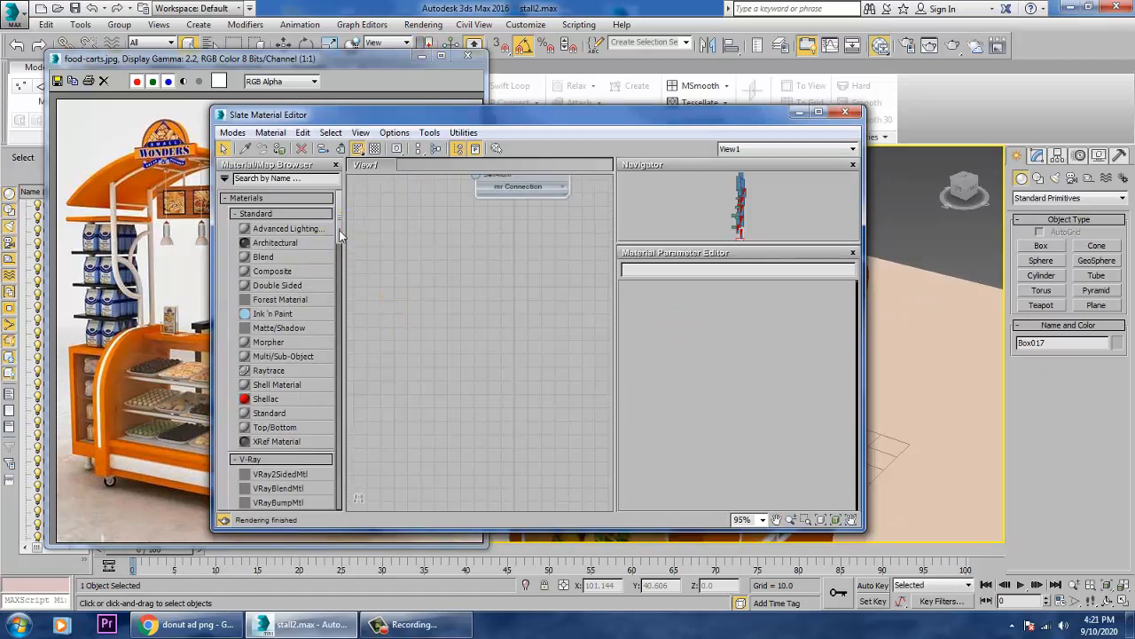
{"action": "left_click_drag", "start_coordinate": [340, 235], "coordinate": [339, 266]}
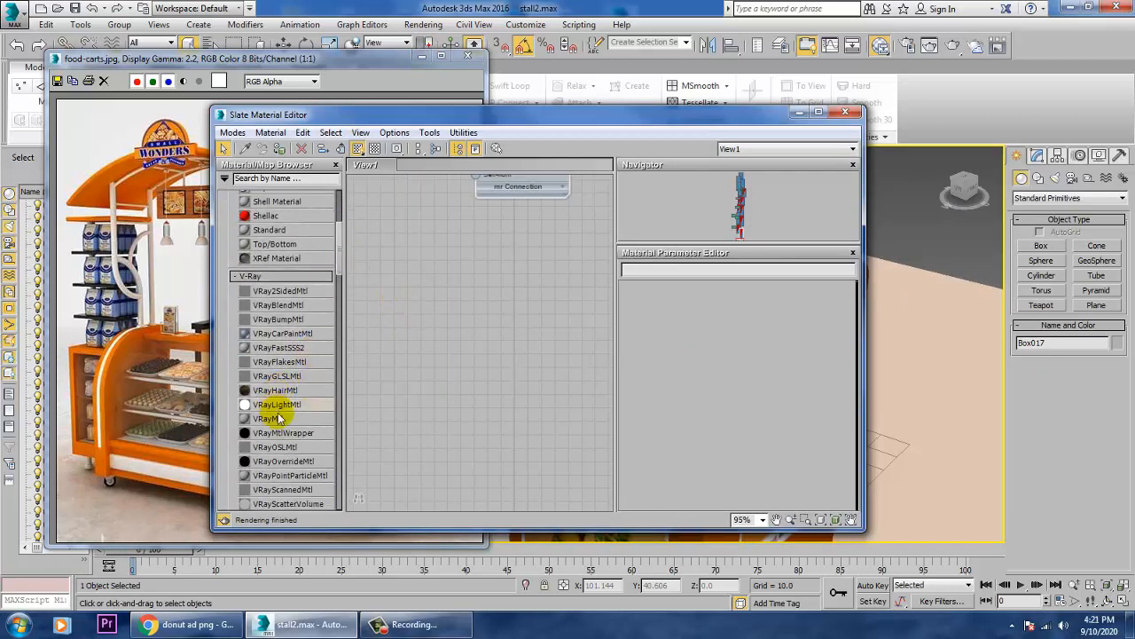
{"action": "left_click_drag", "start_coordinate": [434, 295], "coordinate": [431, 295]}
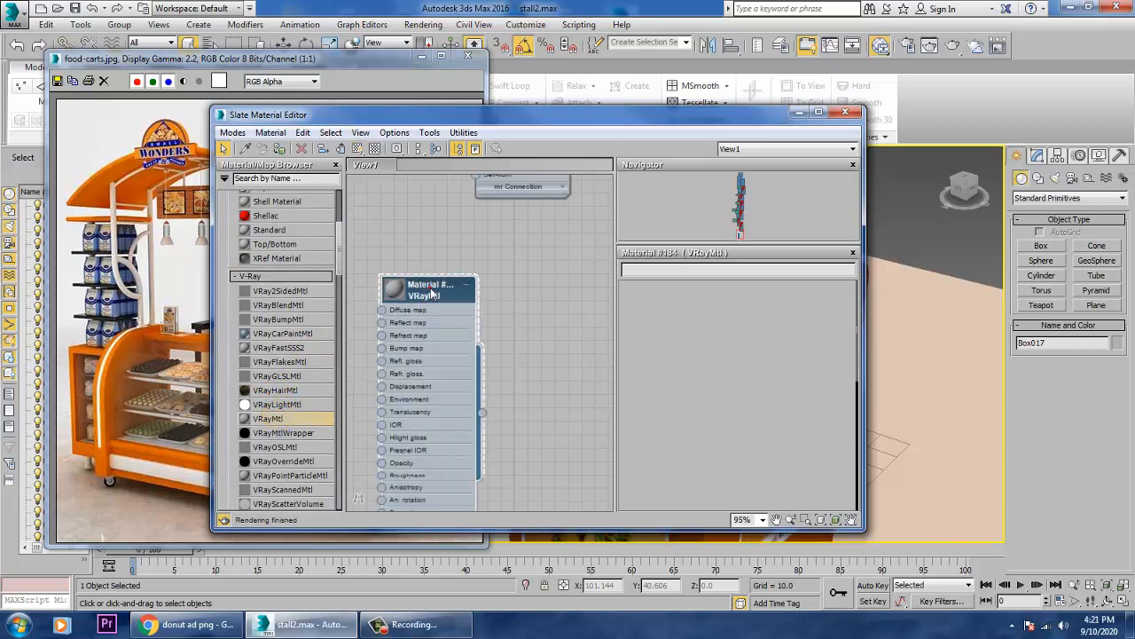
{"action": "double_click", "coordinate": [429, 292]}
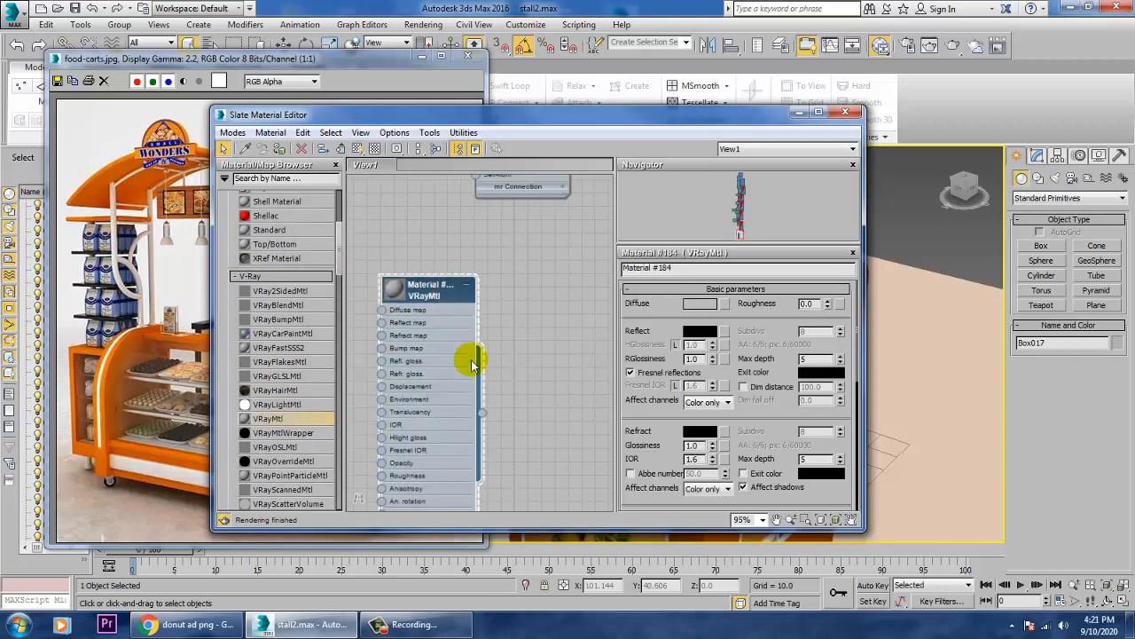
Step: Give the new material refraction value 203, glossiness 0.77, IOR 2.5 and max depth 7, and assign it to the register's enclosing box
{"action": "left_click", "coordinate": [707, 432]}
{"action": "left_click_drag", "start_coordinate": [404, 136], "coordinate": [403, 179]}
{"action": "left_click", "coordinate": [524, 211]}
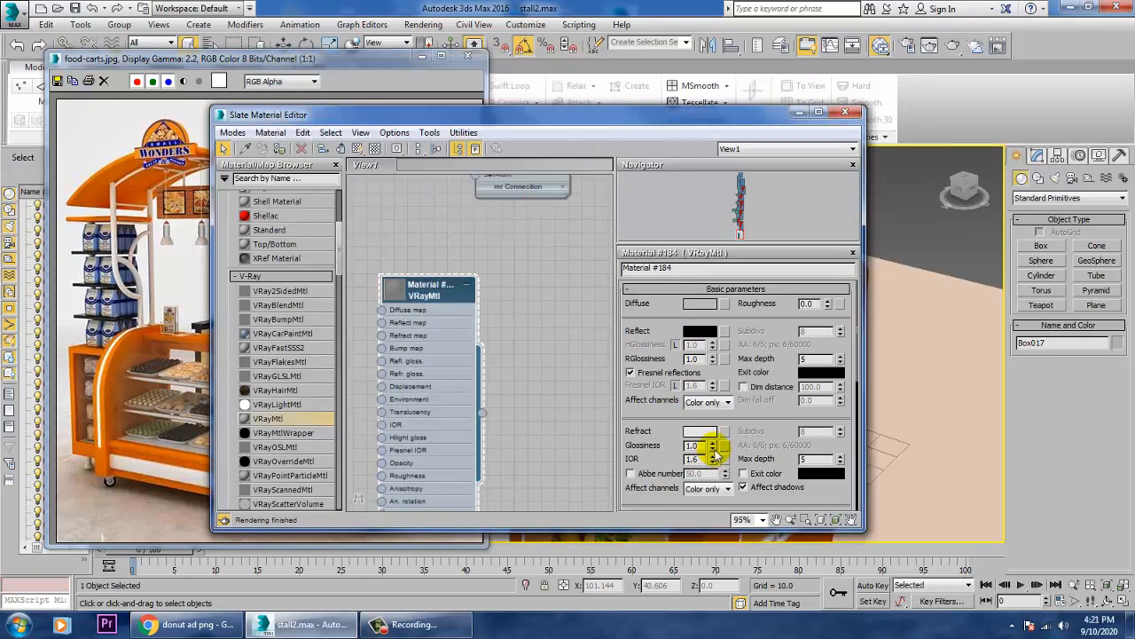
{"action": "left_click_drag", "start_coordinate": [710, 445], "coordinate": [715, 467]}
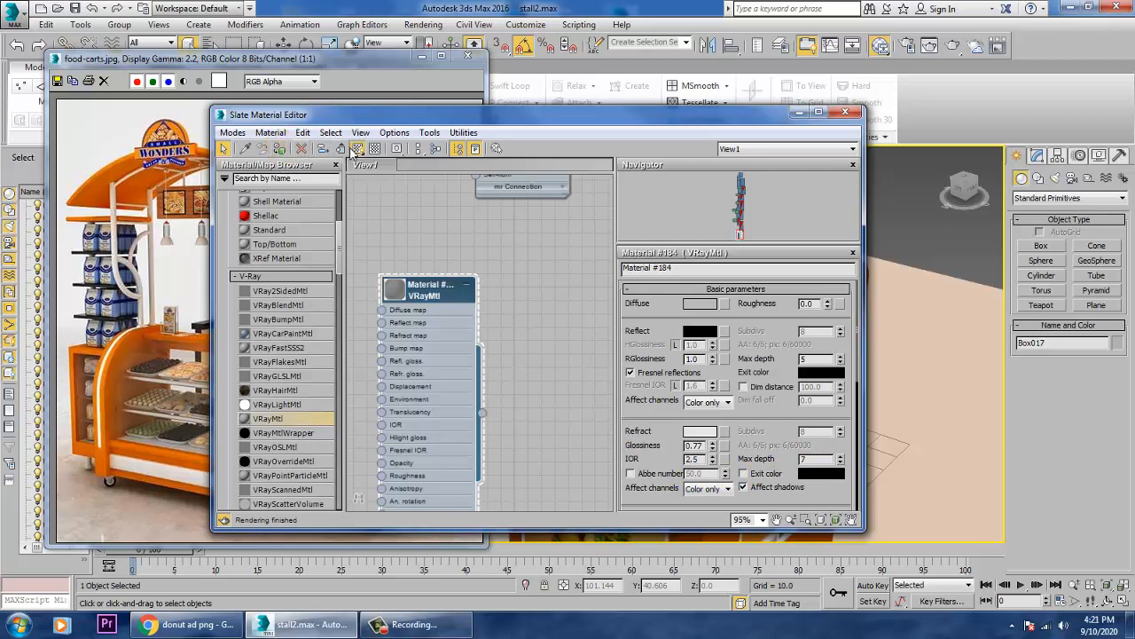
{"action": "left_click", "coordinate": [801, 109]}
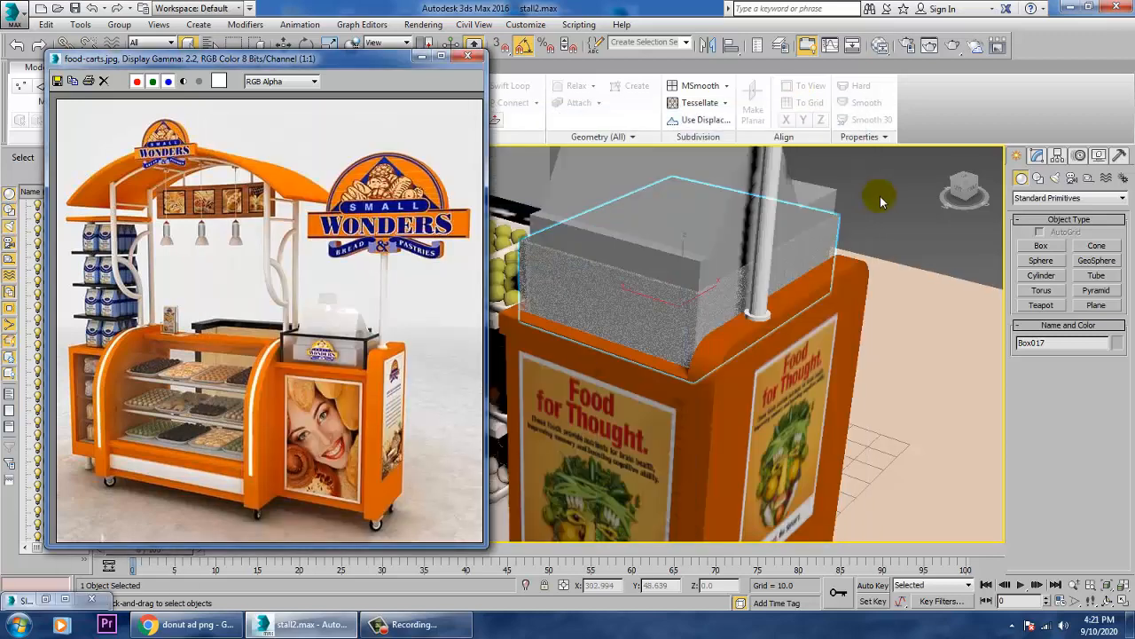
{"action": "left_click", "coordinate": [892, 194]}
Step: Raise the enclosing box material's refraction colour to a near-white value of 250 and close the material editor
{"action": "left_click", "coordinate": [684, 338]}
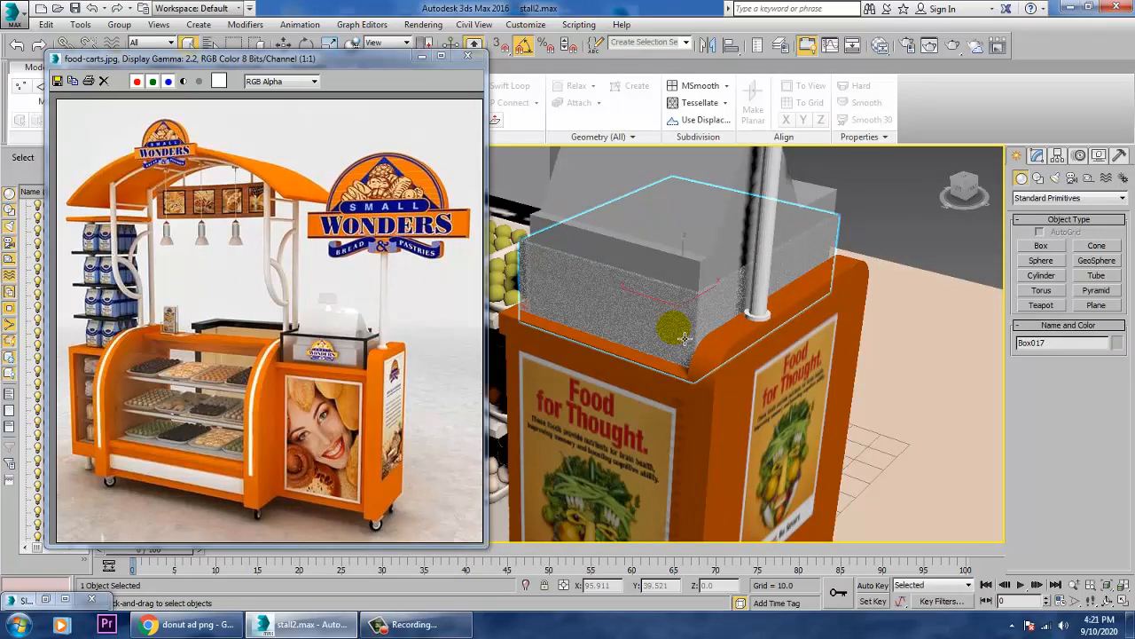
{"action": "key", "text": "m"}
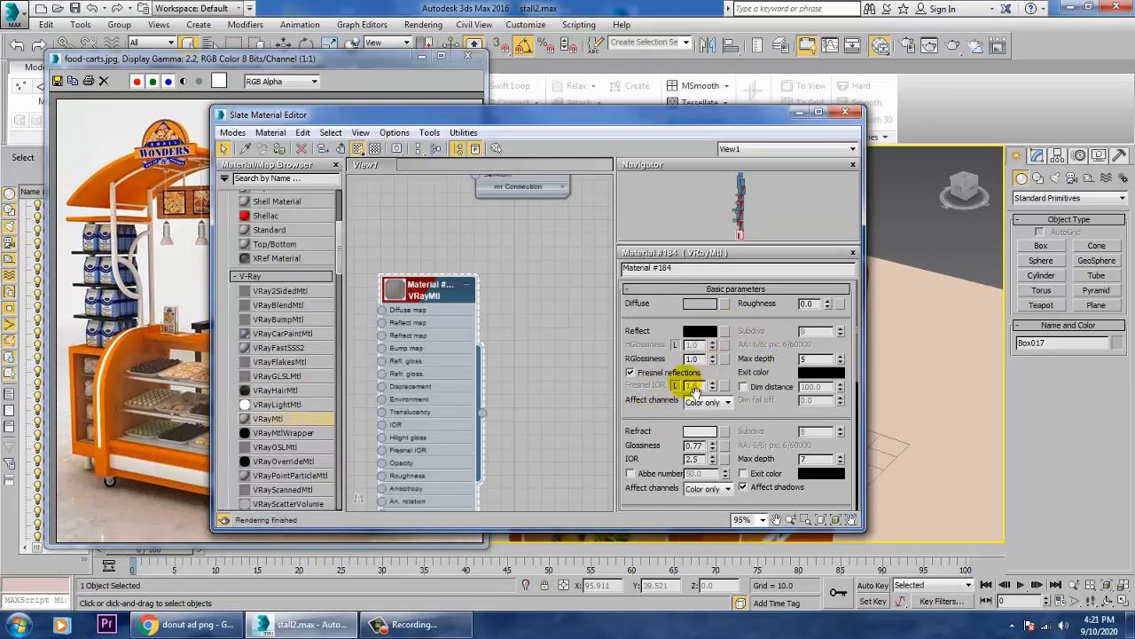
{"action": "left_click", "coordinate": [698, 432]}
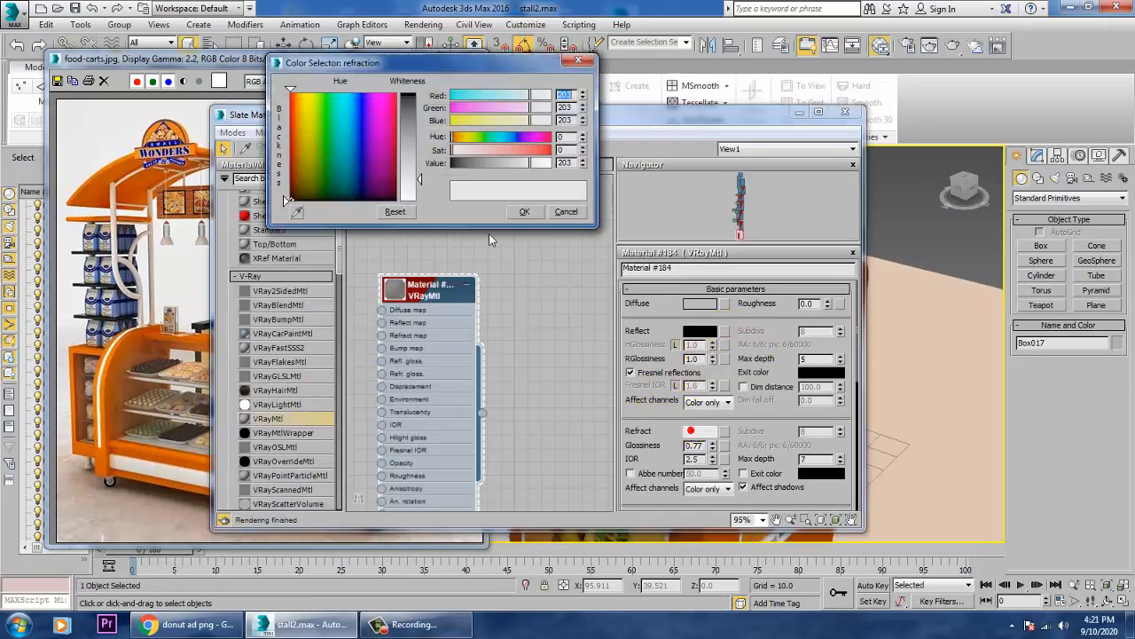
{"action": "left_click_drag", "start_coordinate": [422, 181], "coordinate": [423, 201]}
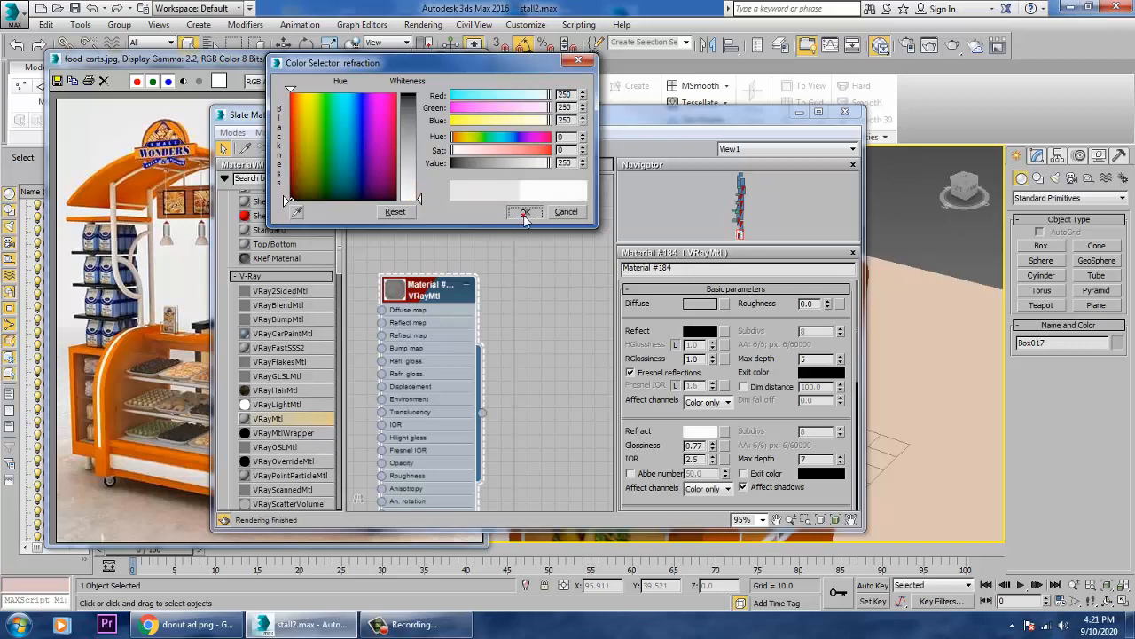
{"action": "left_click", "coordinate": [523, 214]}
{"action": "left_click", "coordinate": [847, 113]}
{"action": "left_click", "coordinate": [887, 195]}
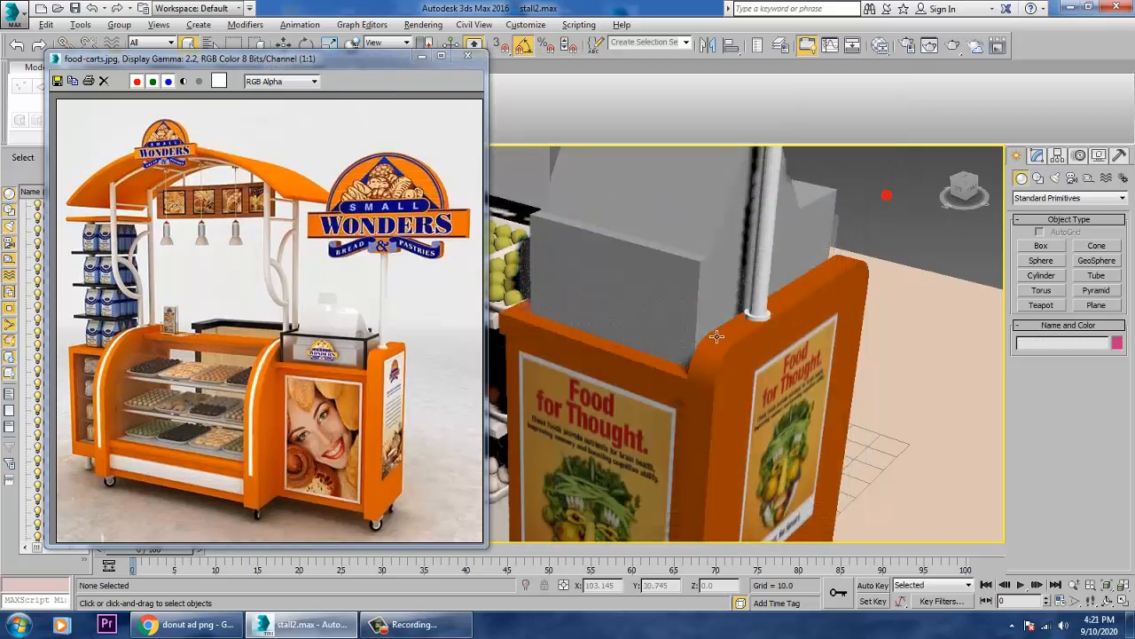
Step: Select the cash register body on the side counter and turn on edged-face display in the viewport
{"action": "middle_click_drag", "start_coordinate": [719, 337], "coordinate": [633, 301], "text": "alt"}
{"action": "left_click", "coordinate": [633, 302]}
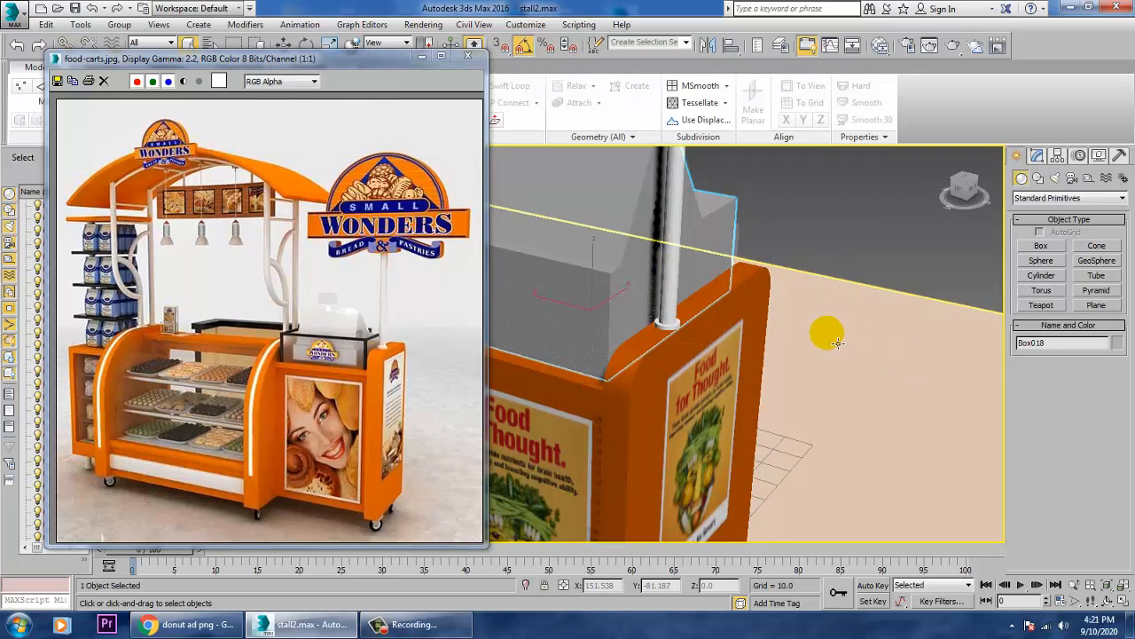
{"action": "middle_click_drag", "start_coordinate": [1012, 340], "coordinate": [1079, 349]}
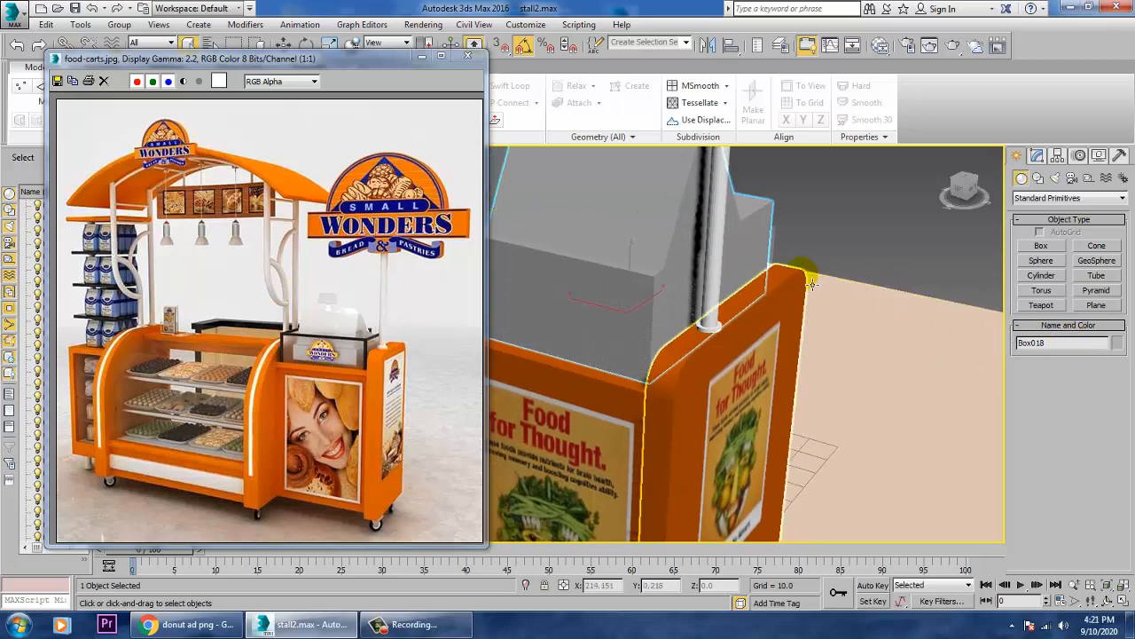
{"action": "key", "text": "F4"}
{"action": "middle_click_drag", "start_coordinate": [752, 289], "coordinate": [647, 214], "text": "alt"}
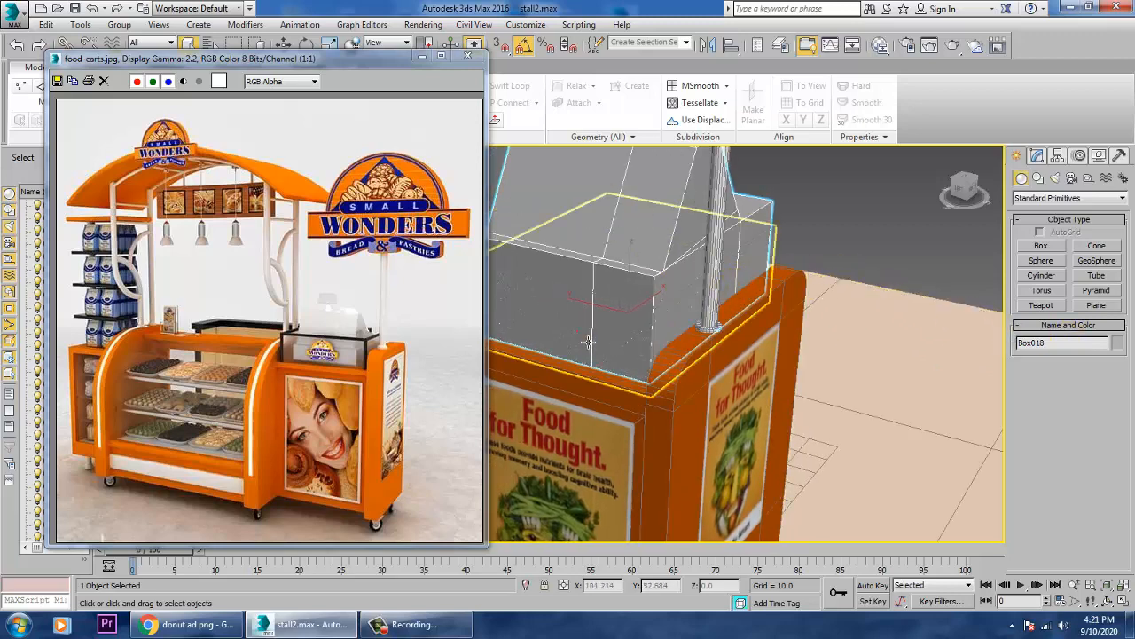
{"action": "left_click", "coordinate": [644, 321]}
{"action": "scroll", "coordinate": [655, 310], "scroll_direction": "down", "scroll_amount": 3}
{"action": "left_click", "coordinate": [621, 233]}
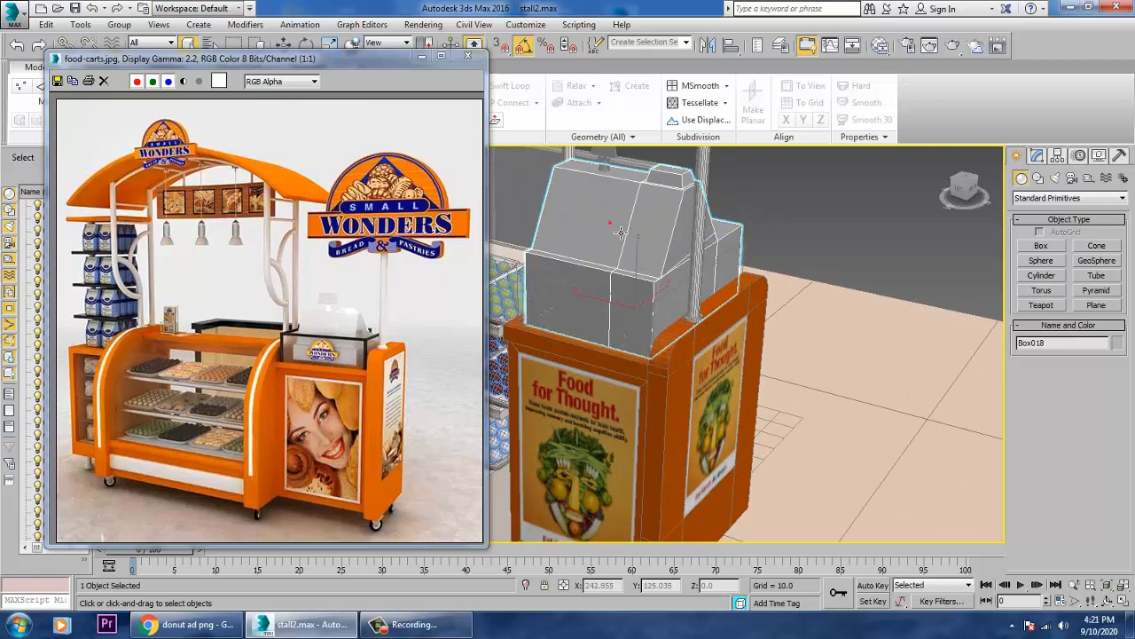
Step: Select the long menu board hanging behind the lamps under the roof arch and open the material editor
{"action": "middle_click_drag", "start_coordinate": [693, 304], "coordinate": [913, 506], "text": "alt"}
{"action": "scroll", "coordinate": [692, 321], "scroll_direction": "down", "scroll_amount": 5}
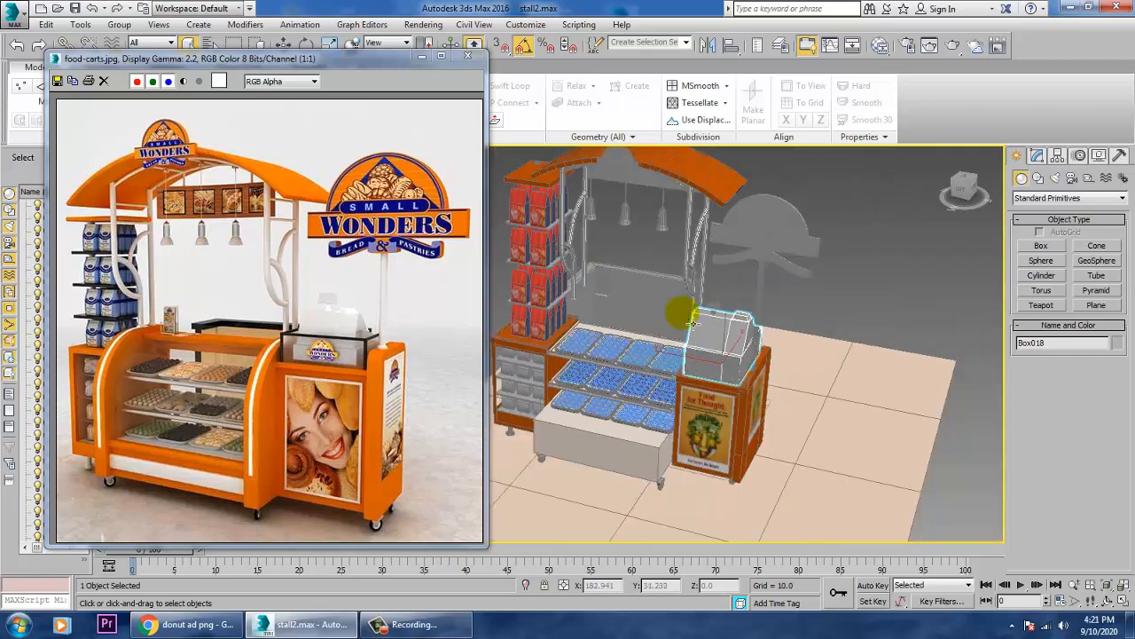
{"action": "middle_click_drag", "start_coordinate": [692, 321], "coordinate": [718, 368], "text": "alt"}
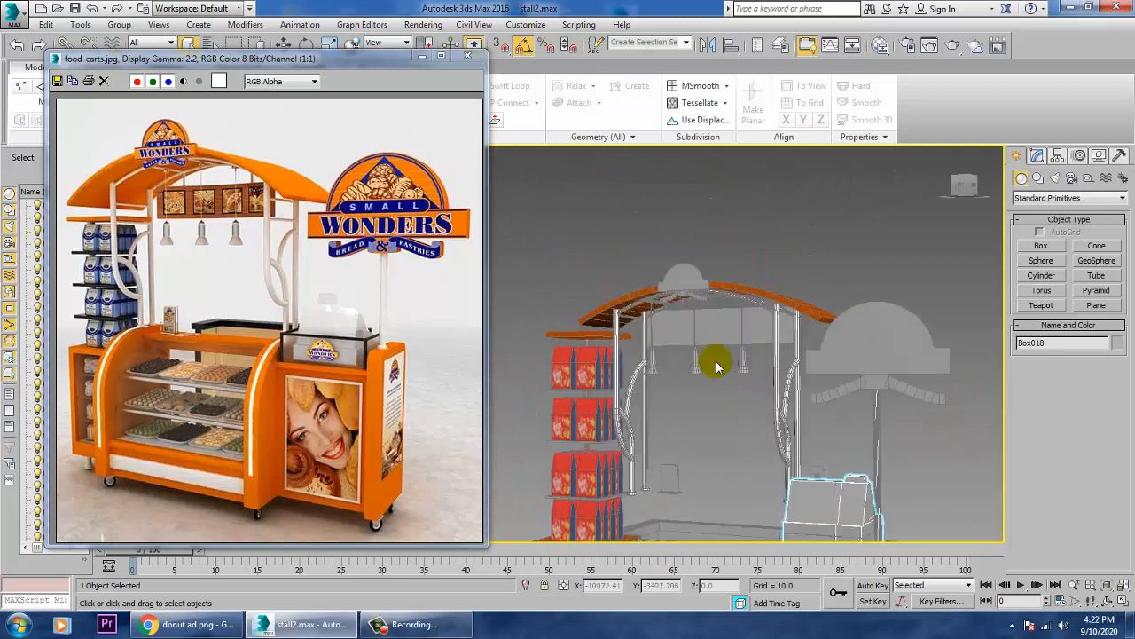
{"action": "scroll", "coordinate": [652, 317], "scroll_direction": "up", "scroll_amount": 4}
{"action": "middle_click_drag", "start_coordinate": [668, 329], "coordinate": [648, 308], "text": "alt"}
{"action": "key", "text": "m"}
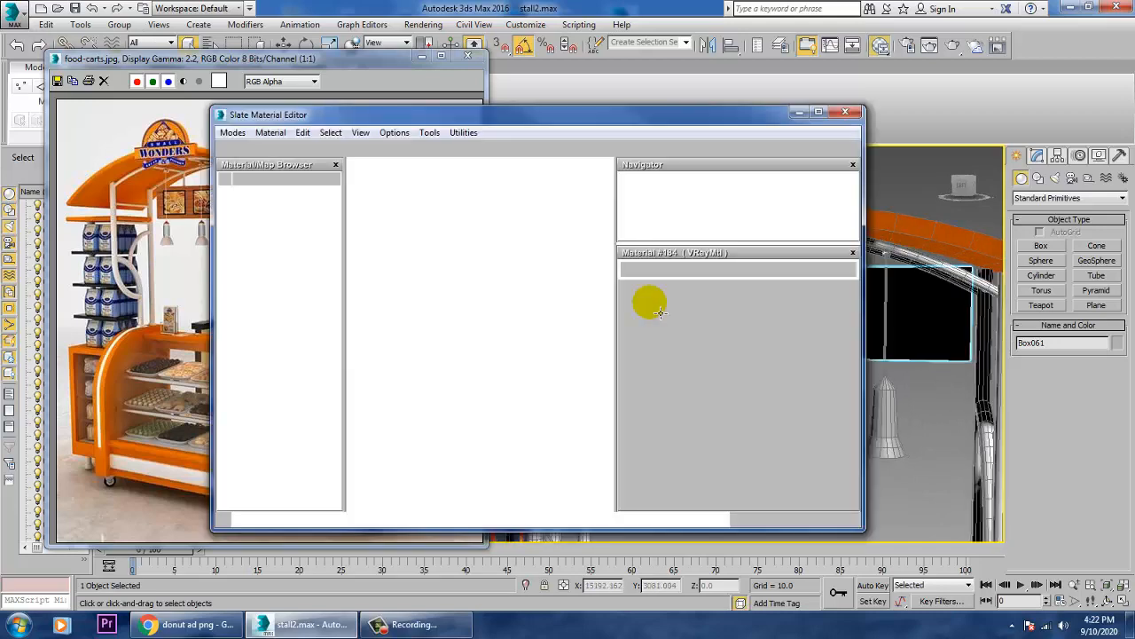
Step: Find the orange VRayMtl, Material #72, in the material graph, assign it to the menu board and minimize the editor
{"action": "middle_click_drag", "start_coordinate": [519, 282], "coordinate": [523, 522]}
{"action": "middle_click_drag", "start_coordinate": [509, 306], "coordinate": [520, 514]}
{"action": "mouse_move", "coordinate": [522, 273]}
{"action": "middle_mouse_down"}
{"action": "mouse_move", "coordinate": [542, 506]}
{"action": "mouse_move", "coordinate": [541, 476]}
{"action": "middle_mouse_up"}
{"action": "middle_click_drag", "start_coordinate": [522, 297], "coordinate": [524, 462]}
{"action": "mouse_move", "coordinate": [520, 237]}
{"action": "middle_mouse_down"}
{"action": "mouse_move", "coordinate": [520, 464]}
{"action": "mouse_move", "coordinate": [479, 456]}
{"action": "middle_mouse_up"}
{"action": "middle_click_drag", "start_coordinate": [516, 266], "coordinate": [529, 500]}
{"action": "scroll", "coordinate": [532, 496], "scroll_direction": "down", "scroll_amount": 10}
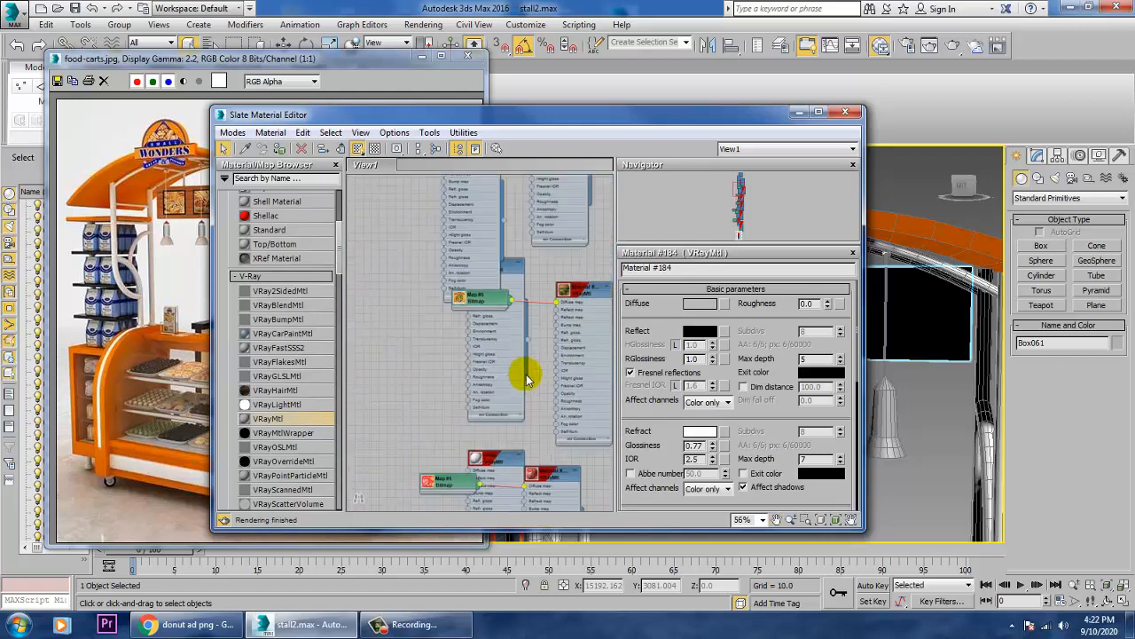
{"action": "scroll", "coordinate": [494, 354], "scroll_direction": "up", "scroll_amount": 8}
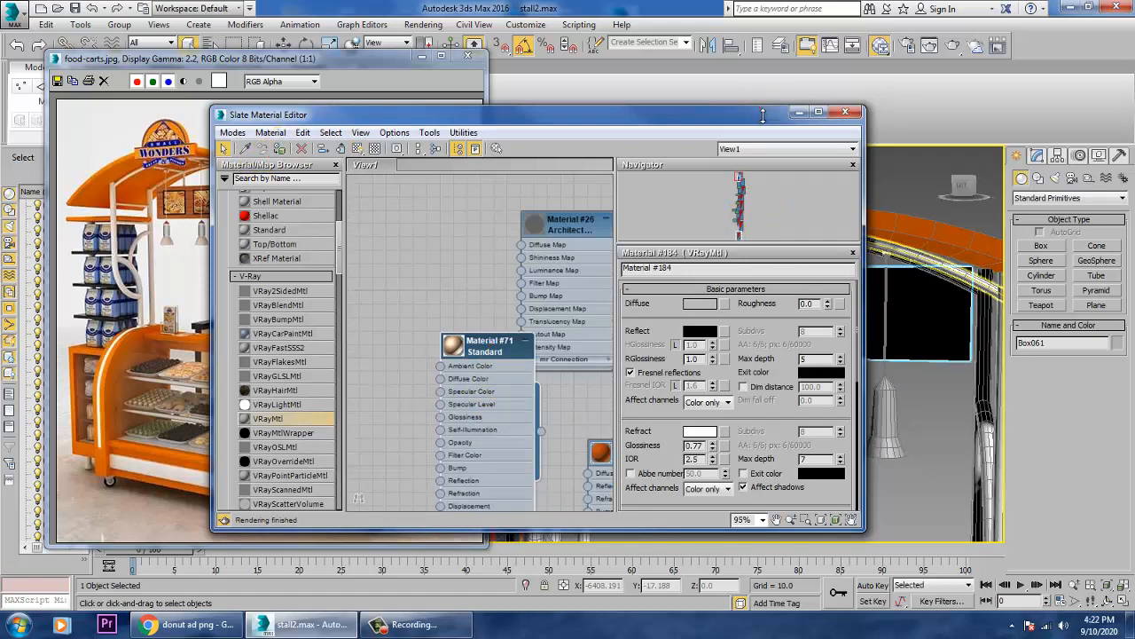
{"action": "left_click_drag", "start_coordinate": [577, 116], "coordinate": [320, 90]}
{"action": "middle_click_drag", "start_coordinate": [734, 366], "coordinate": [717, 346], "text": "alt"}
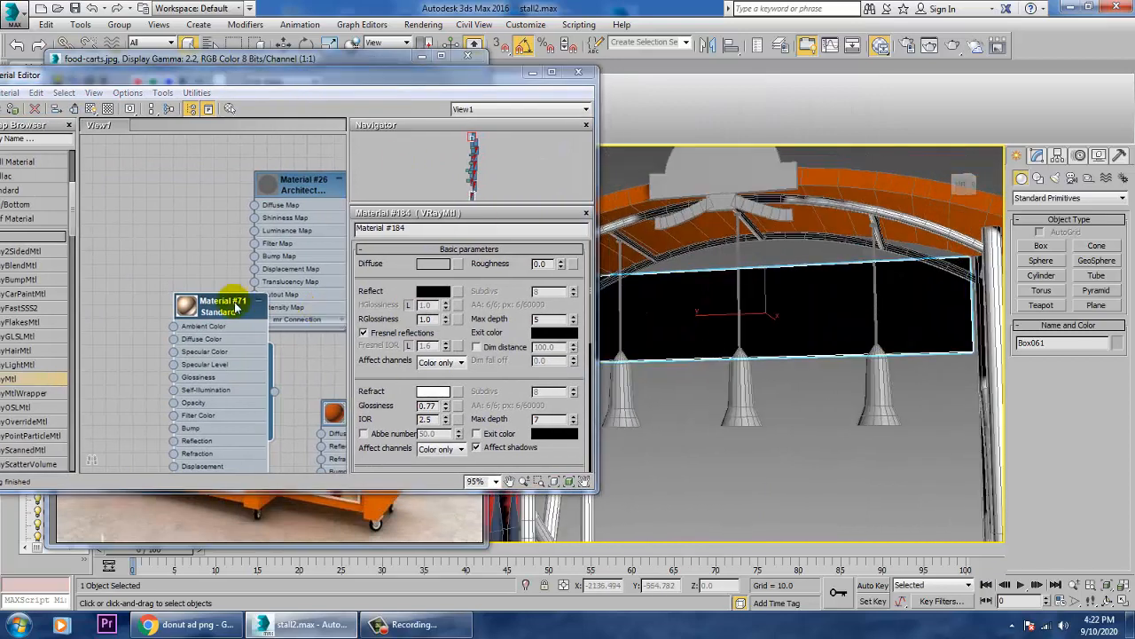
{"action": "middle_click_drag", "start_coordinate": [278, 331], "coordinate": [165, 223]}
{"action": "left_click", "coordinate": [267, 306]}
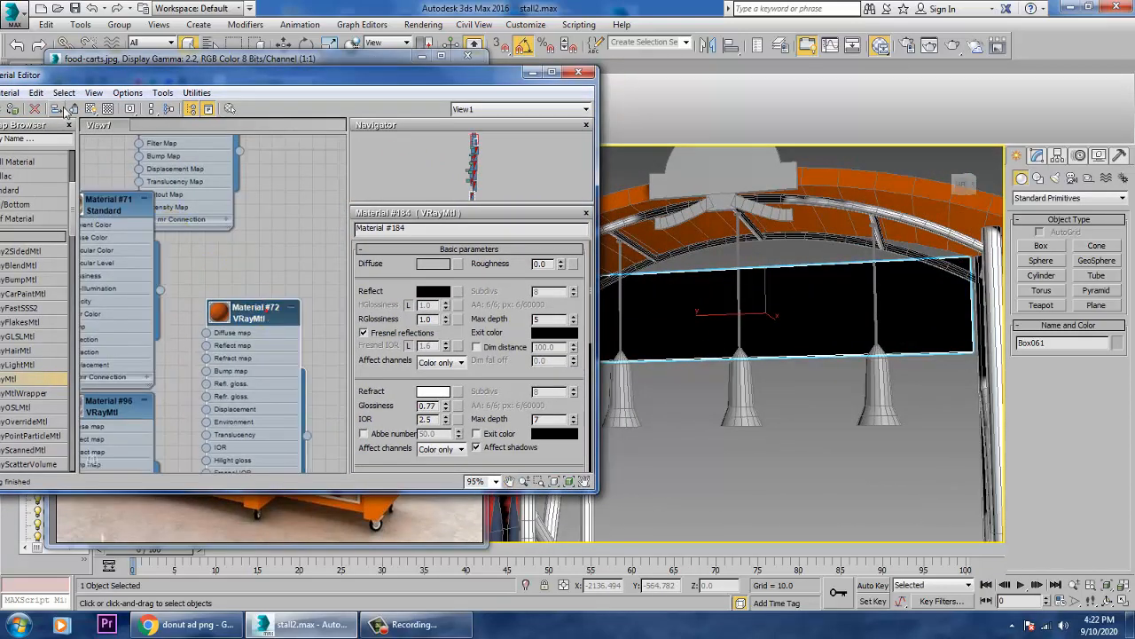
{"action": "left_click_drag", "start_coordinate": [51, 81], "coordinate": [163, 87]}
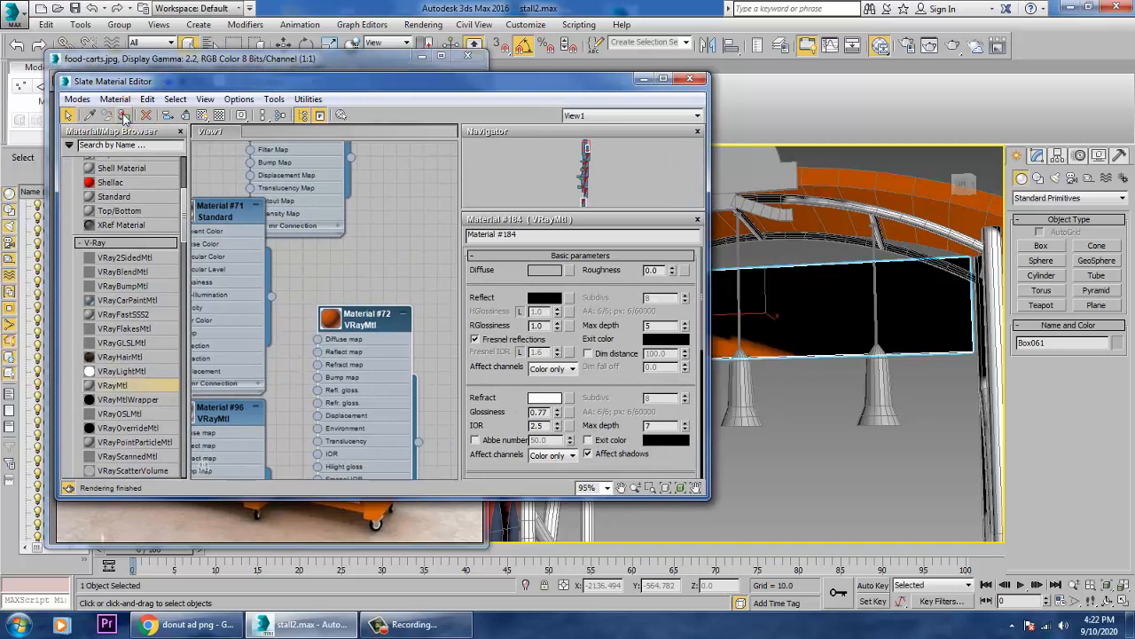
{"action": "left_click", "coordinate": [643, 79]}
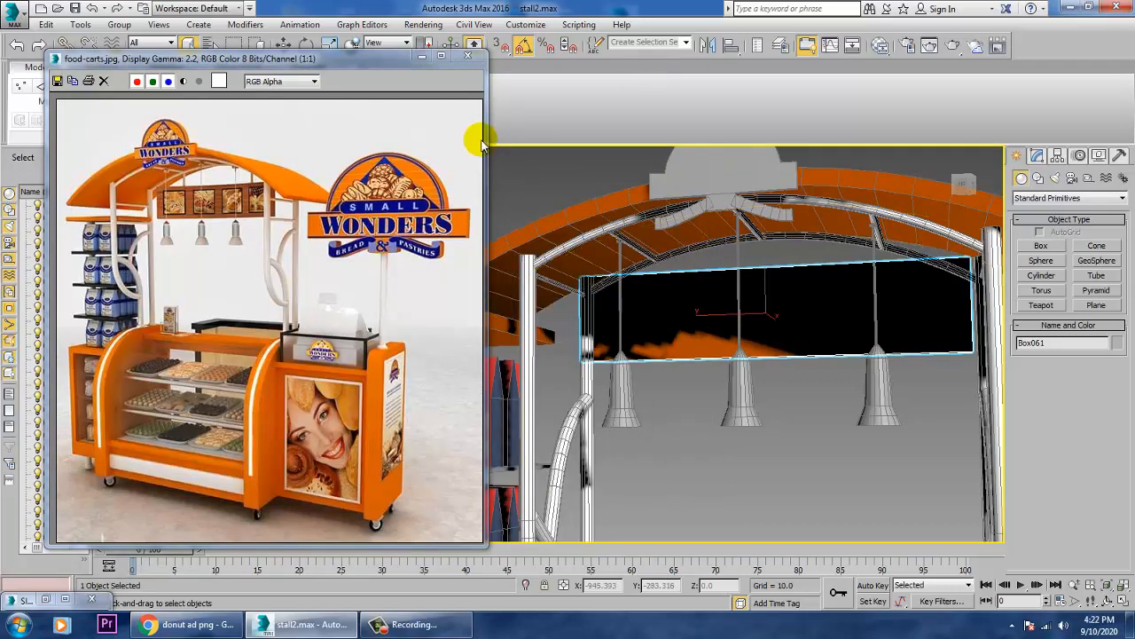
Step: Move the reference image window clear of the stall and convert the menu board to an Editable Poly
{"action": "left_click_drag", "start_coordinate": [376, 71], "coordinate": [304, 184]}
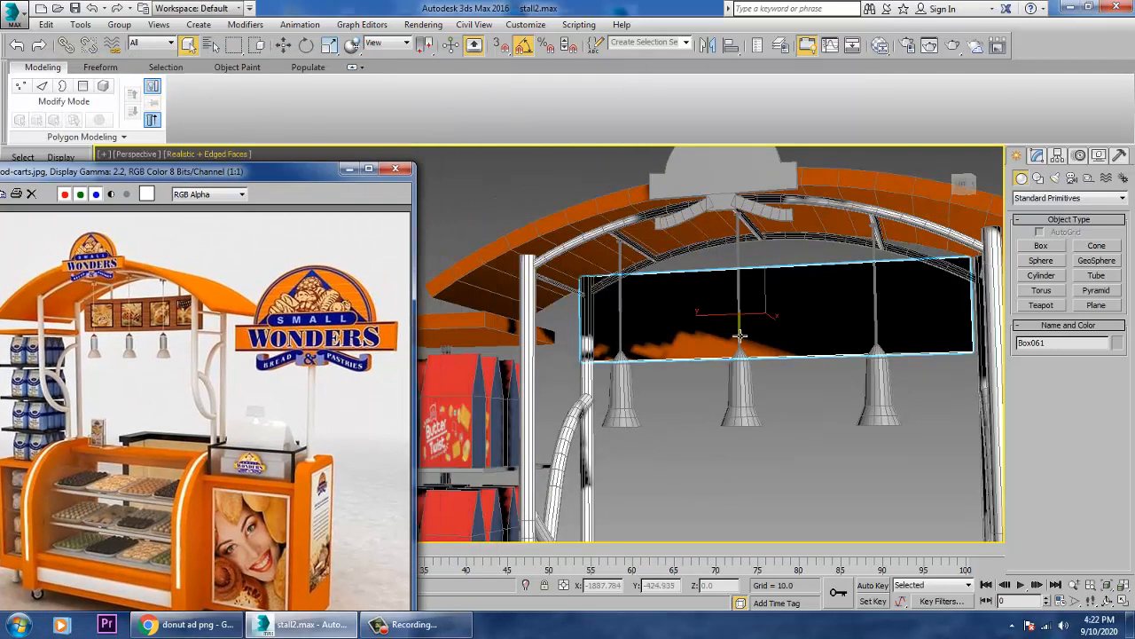
{"action": "key", "text": "w"}
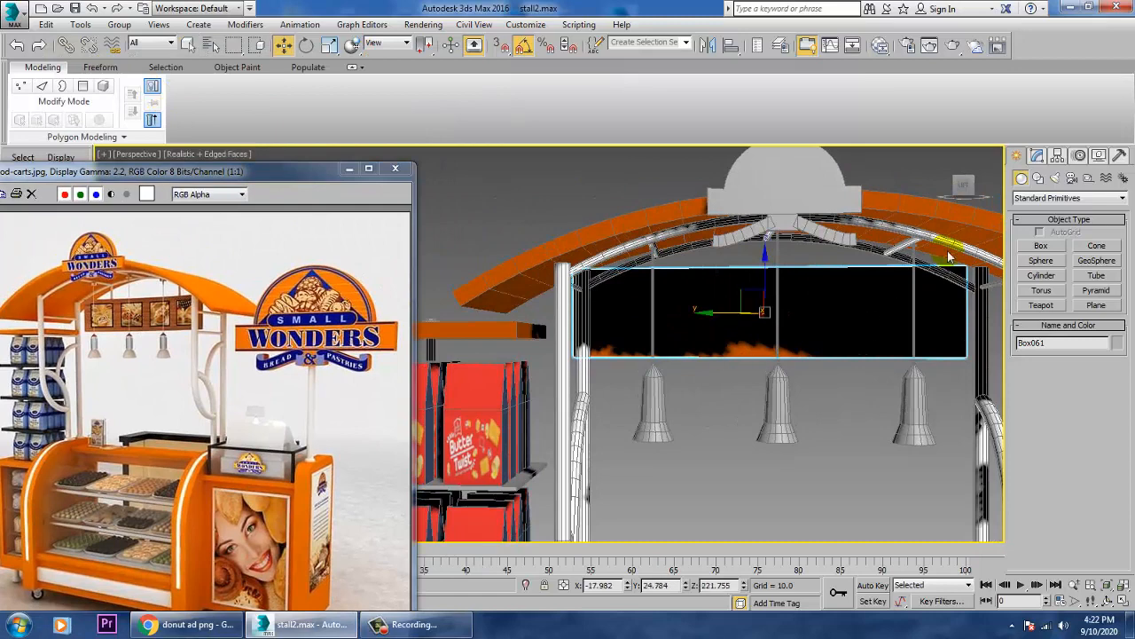
{"action": "left_click", "coordinate": [1036, 156]}
{"action": "right_click", "coordinate": [1063, 216]}
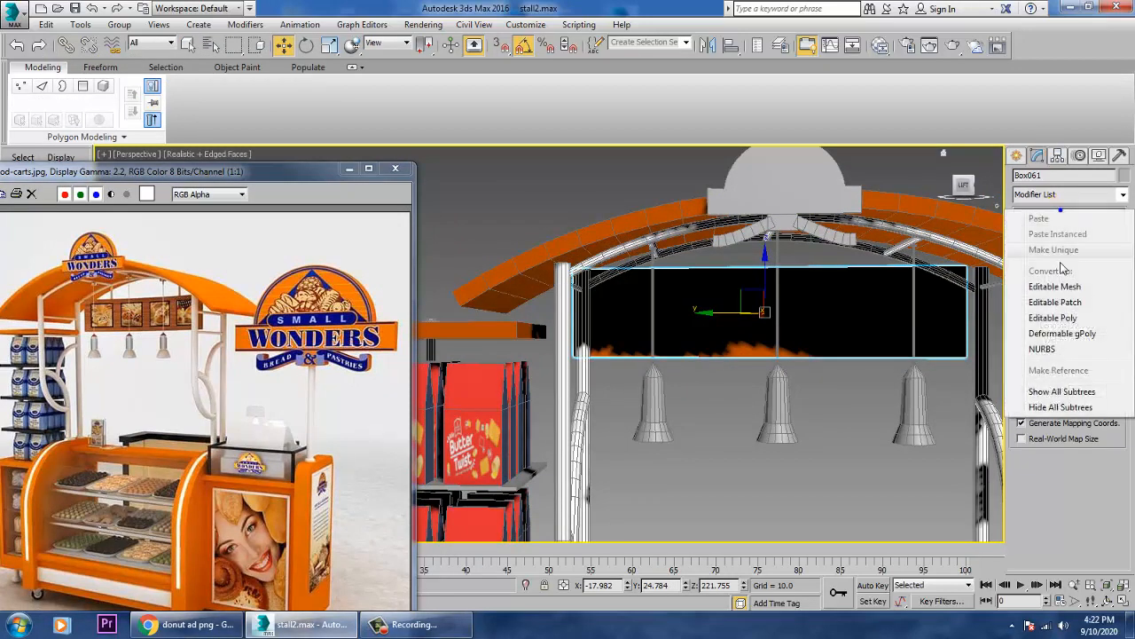
{"action": "left_click", "coordinate": [1051, 317]}
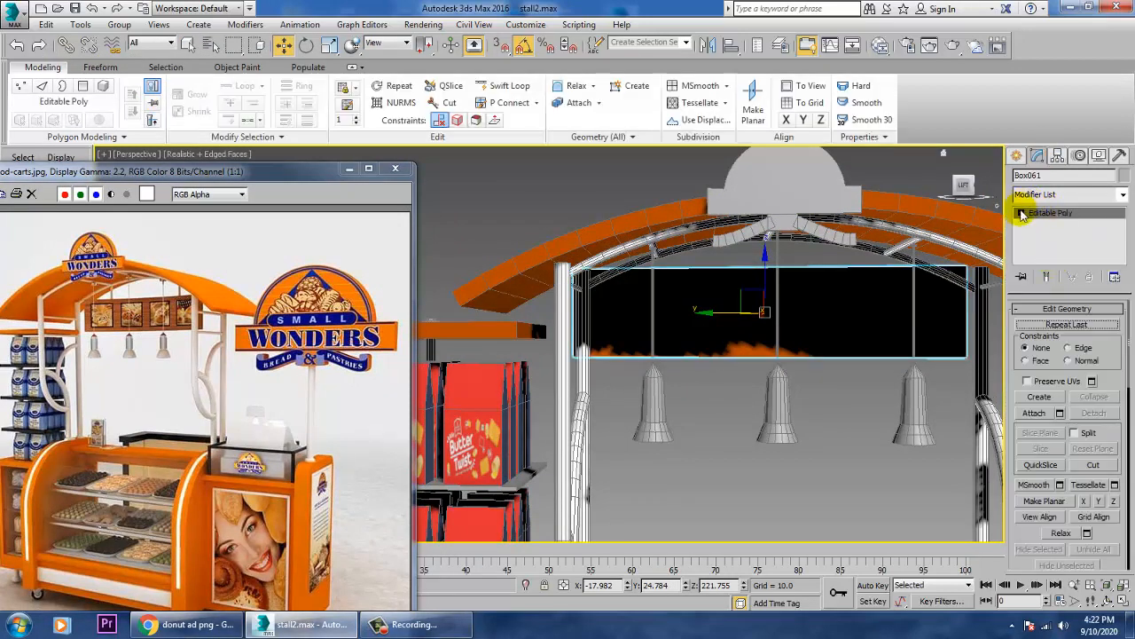
Step: Connect the menu board's four long edges with three segments to divide it into four sections
{"action": "left_click", "coordinate": [1045, 237]}
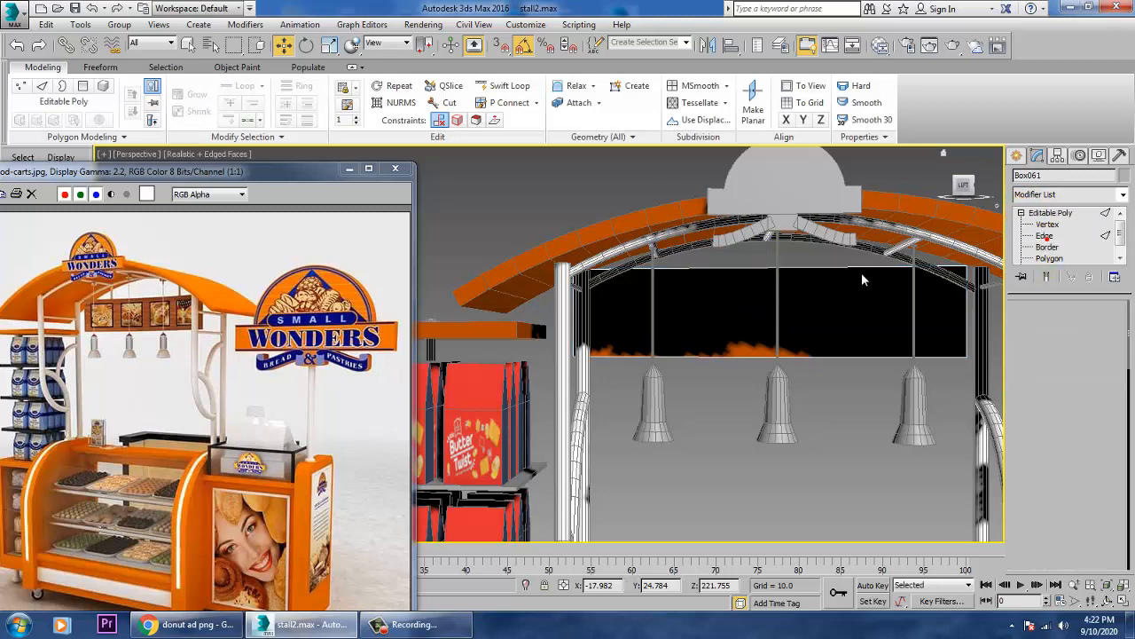
{"action": "left_click", "coordinate": [763, 261]}
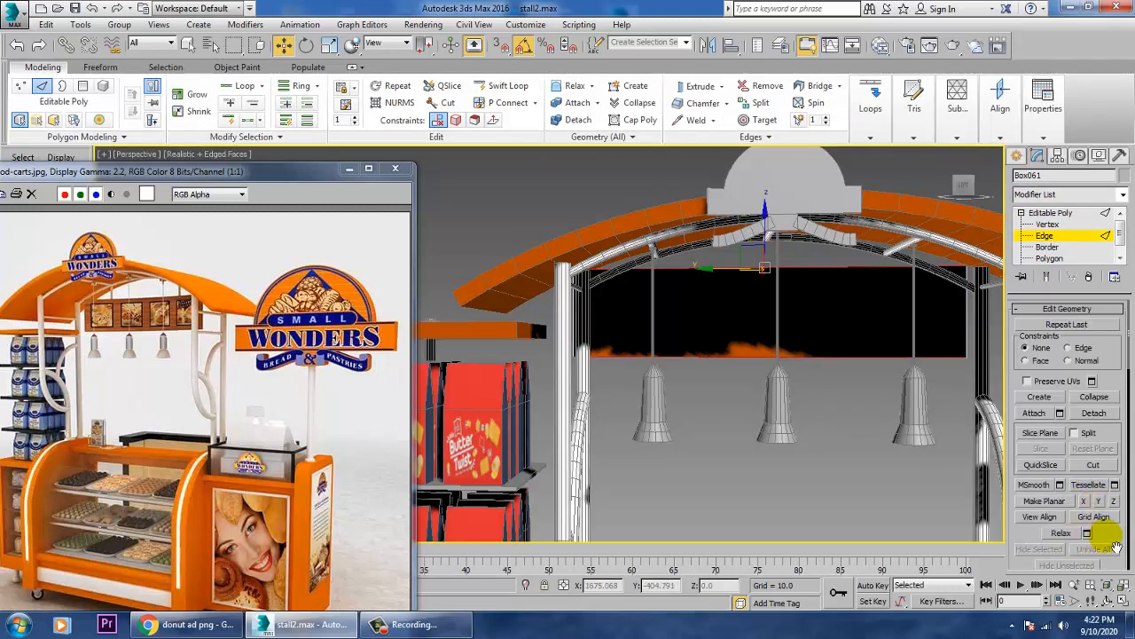
{"action": "left_click_drag", "start_coordinate": [1117, 547], "coordinate": [1115, 287]}
{"action": "left_click_drag", "start_coordinate": [1117, 476], "coordinate": [1121, 284]}
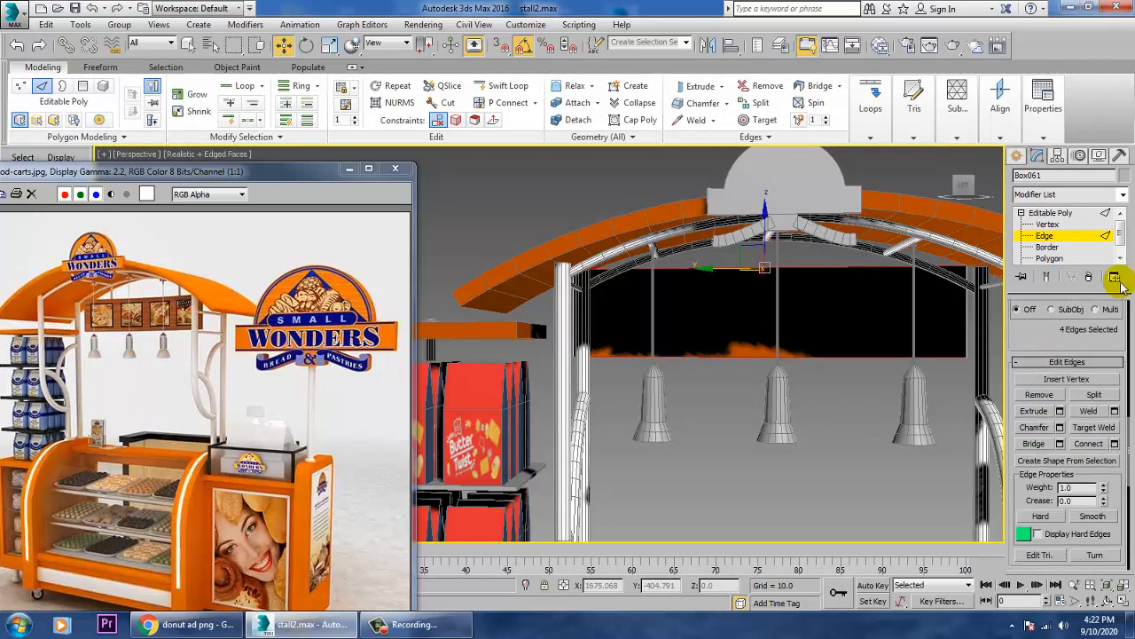
{"action": "left_click", "coordinate": [1115, 444]}
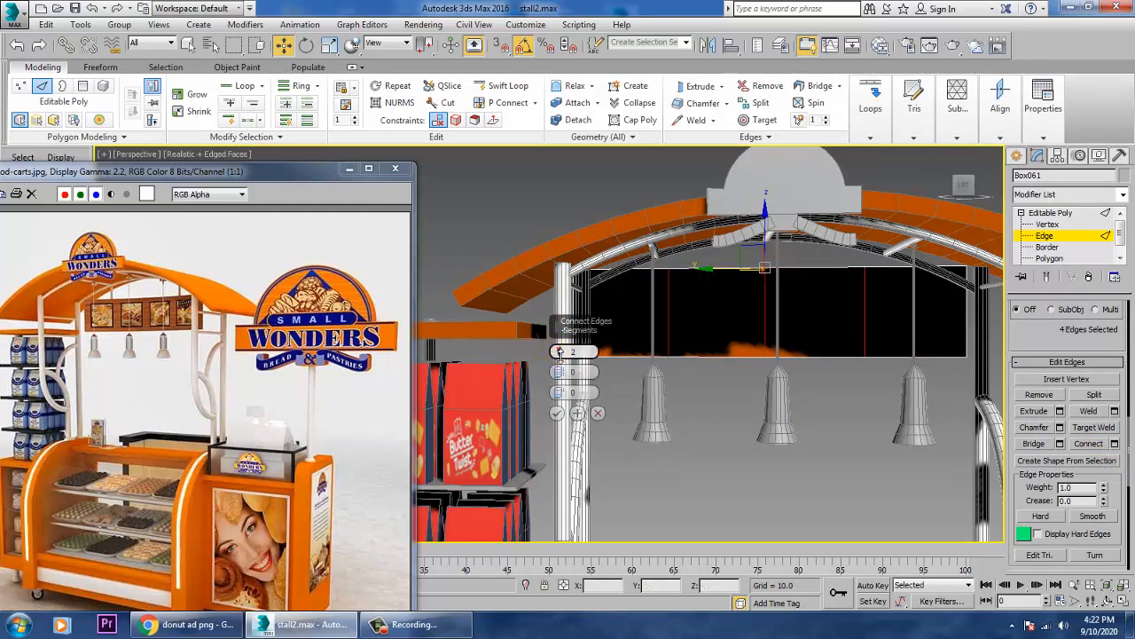
{"action": "left_click", "coordinate": [557, 412]}
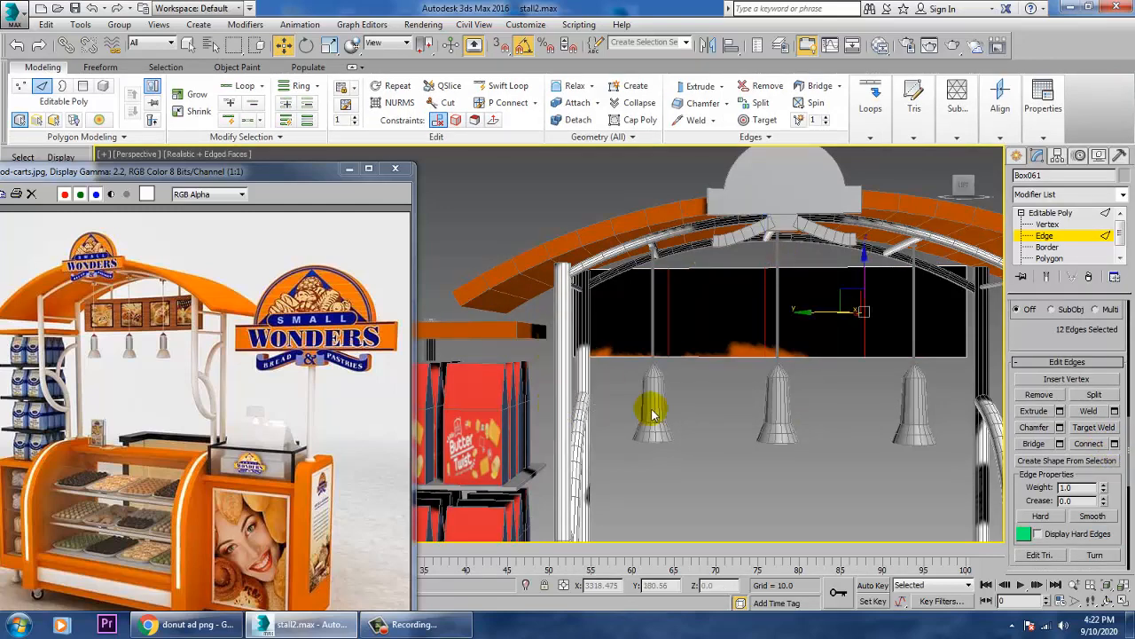
Step: Select the menu board's four front polygons and inset each one individually to form four framed panels
{"action": "key", "text": "4"}
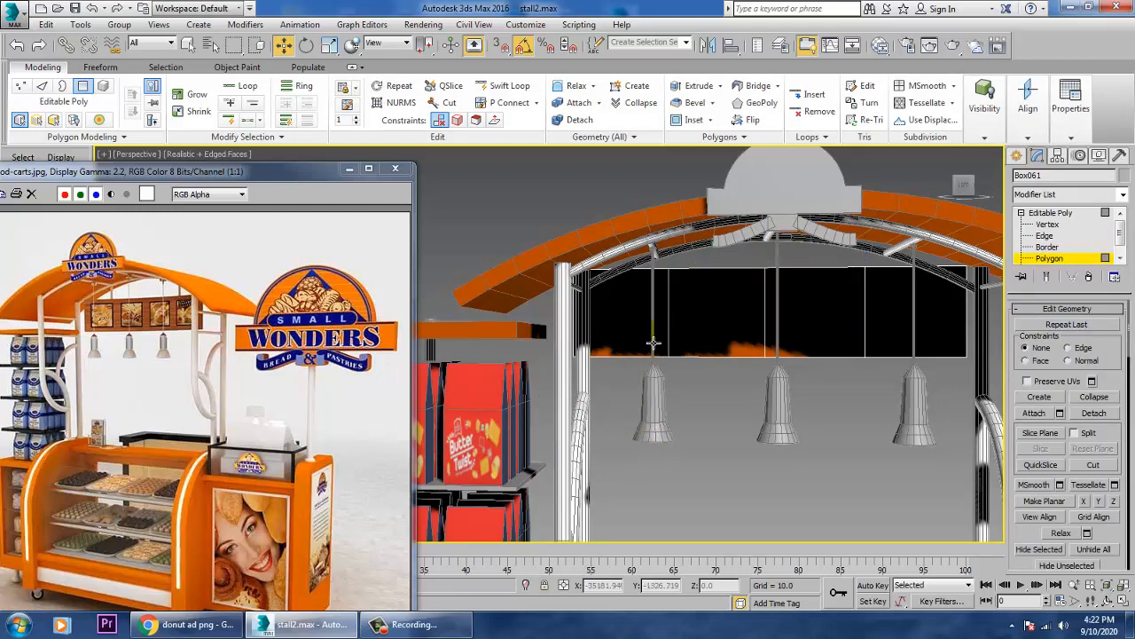
{"action": "left_click", "coordinate": [727, 319], "text": "ctrl"}
{"action": "left_click", "coordinate": [858, 331], "text": "ctrl"}
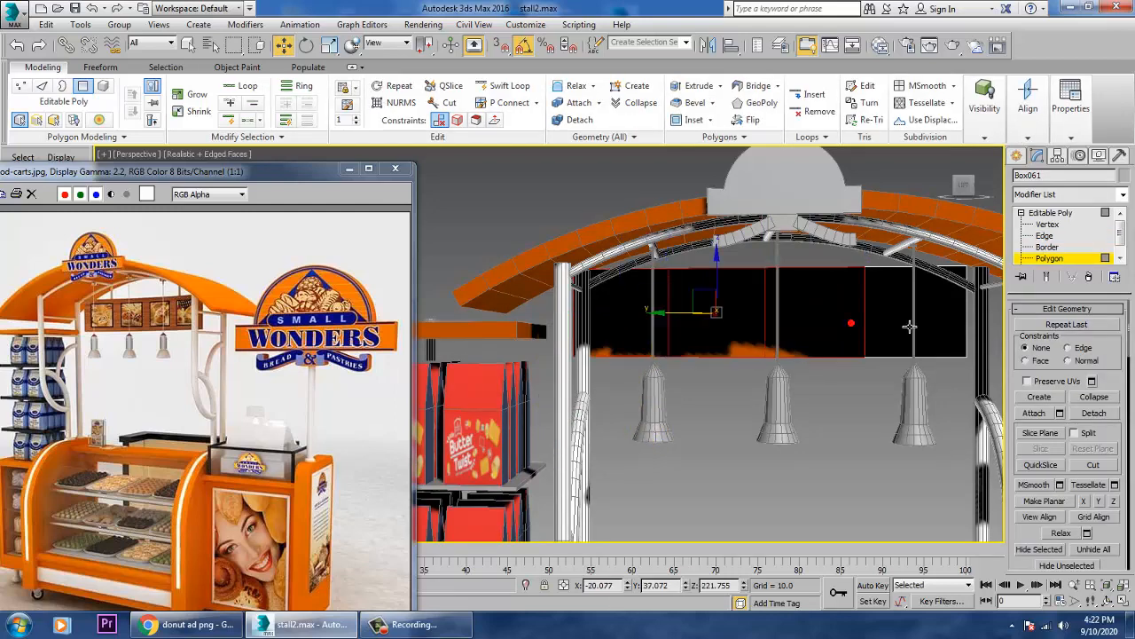
{"action": "left_click", "coordinate": [900, 316], "text": "ctrl"}
{"action": "left_click_drag", "start_coordinate": [1129, 536], "coordinate": [1123, 156]}
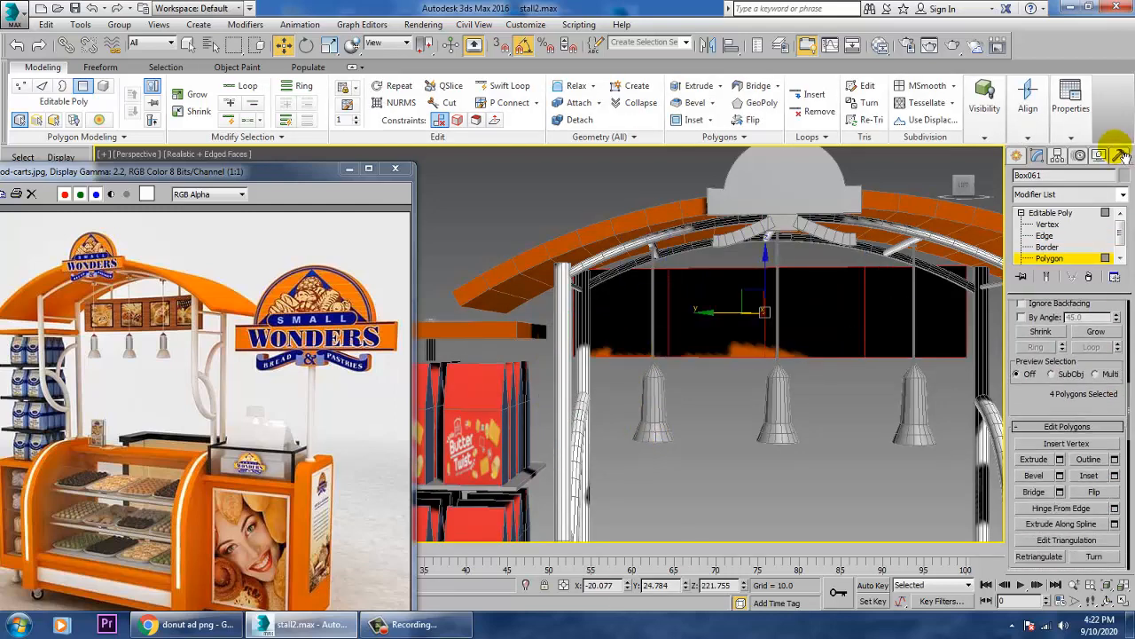
{"action": "left_click", "coordinate": [1115, 475]}
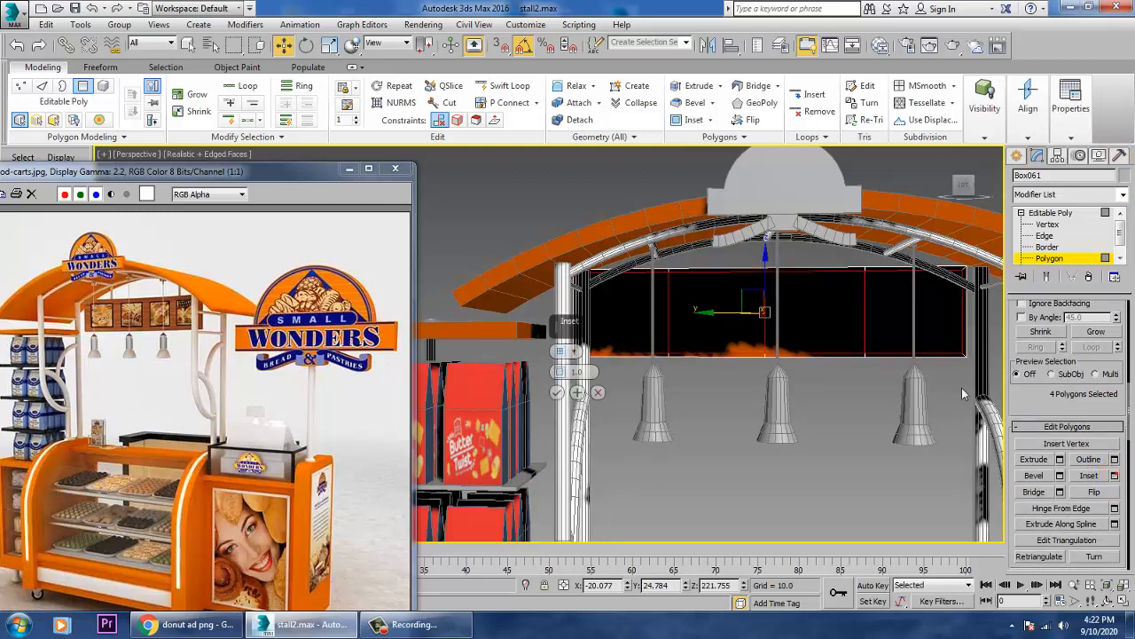
{"action": "left_click", "coordinate": [575, 352]}
{"action": "left_click", "coordinate": [607, 375]}
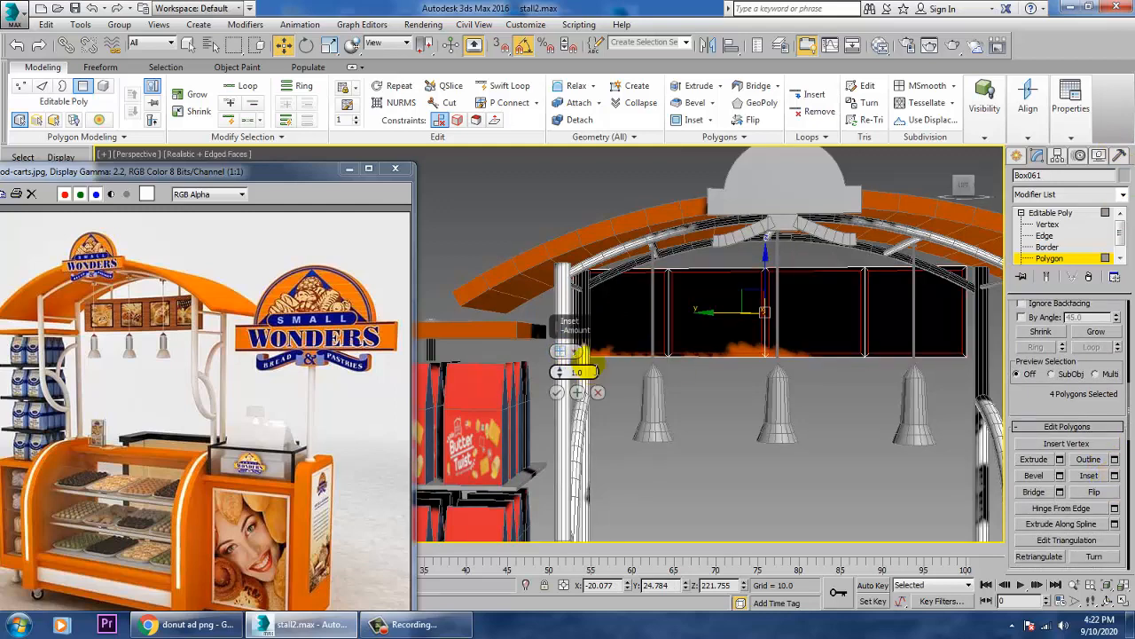
{"action": "left_click_drag", "start_coordinate": [560, 373], "coordinate": [559, 387]}
{"action": "left_click", "coordinate": [557, 392]}
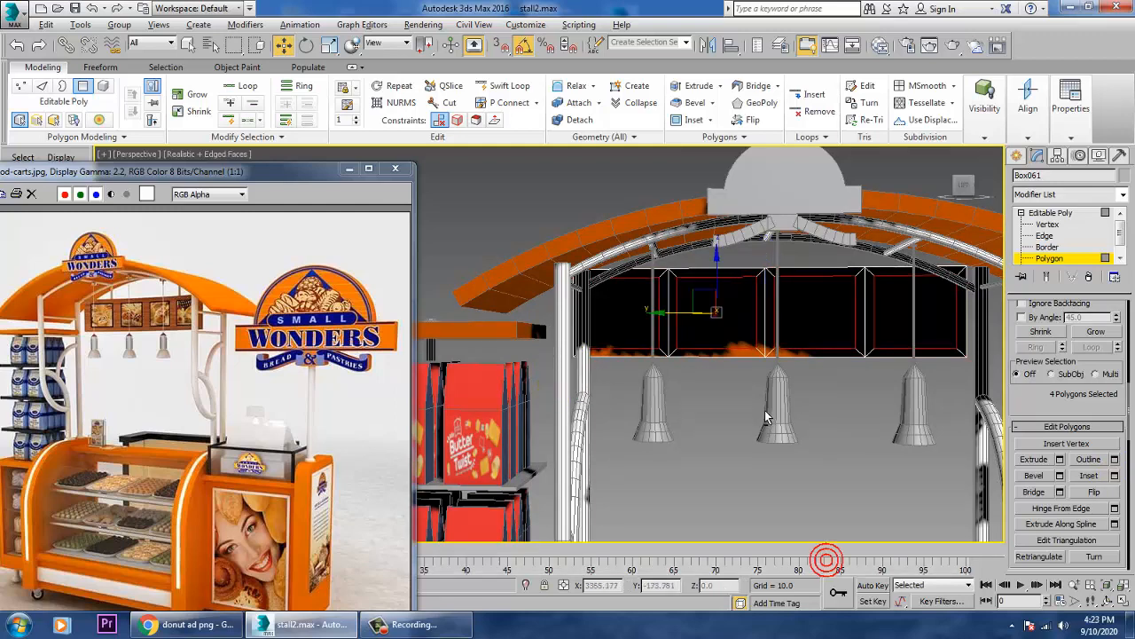
Step: Select a single inset panel at one end of the menu board, toggle selected-face shading and reopen the material editor
{"action": "middle_click_drag", "start_coordinate": [768, 417], "coordinate": [683, 391], "text": "alt"}
{"action": "left_click", "coordinate": [644, 326]}
{"action": "middle_click_drag", "start_coordinate": [644, 326], "coordinate": [647, 342], "text": "alt"}
{"action": "key", "text": "F2"}
{"action": "key", "text": "m"}
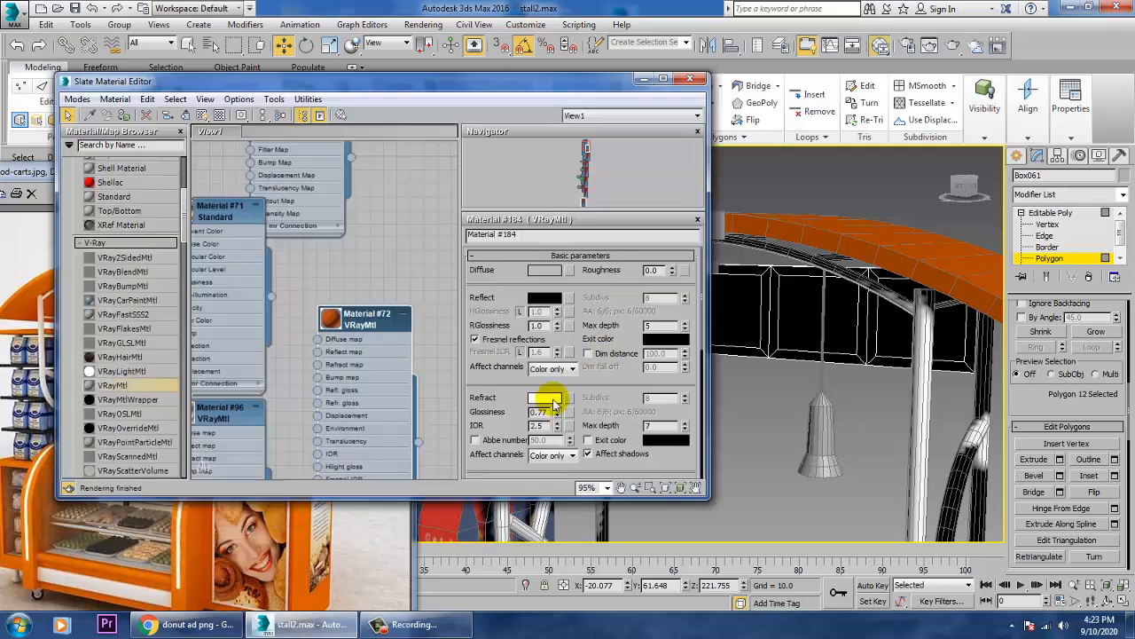
Step: Add a new VRayMtl in the empty area at the end of the material graph and open its parameters
{"action": "middle_click_drag", "start_coordinate": [363, 439], "coordinate": [362, 67]}
{"action": "middle_click_drag", "start_coordinate": [380, 287], "coordinate": [388, 586]}
{"action": "scroll", "coordinate": [397, 446], "scroll_direction": "down", "scroll_amount": 8}
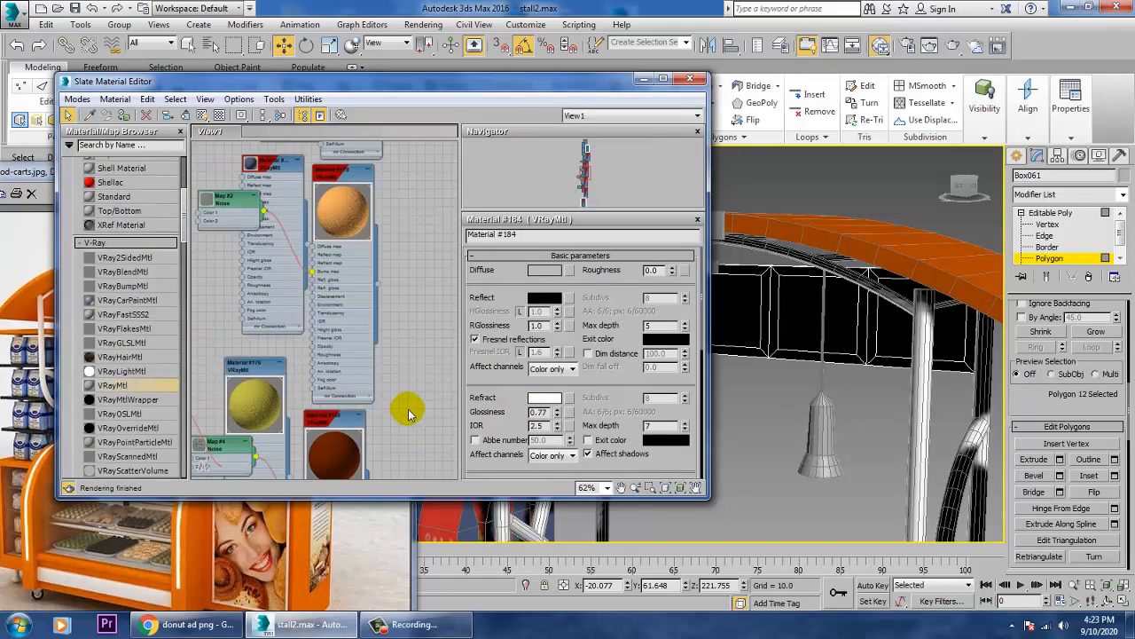
{"action": "scroll", "coordinate": [355, 220], "scroll_direction": "up", "scroll_amount": 4}
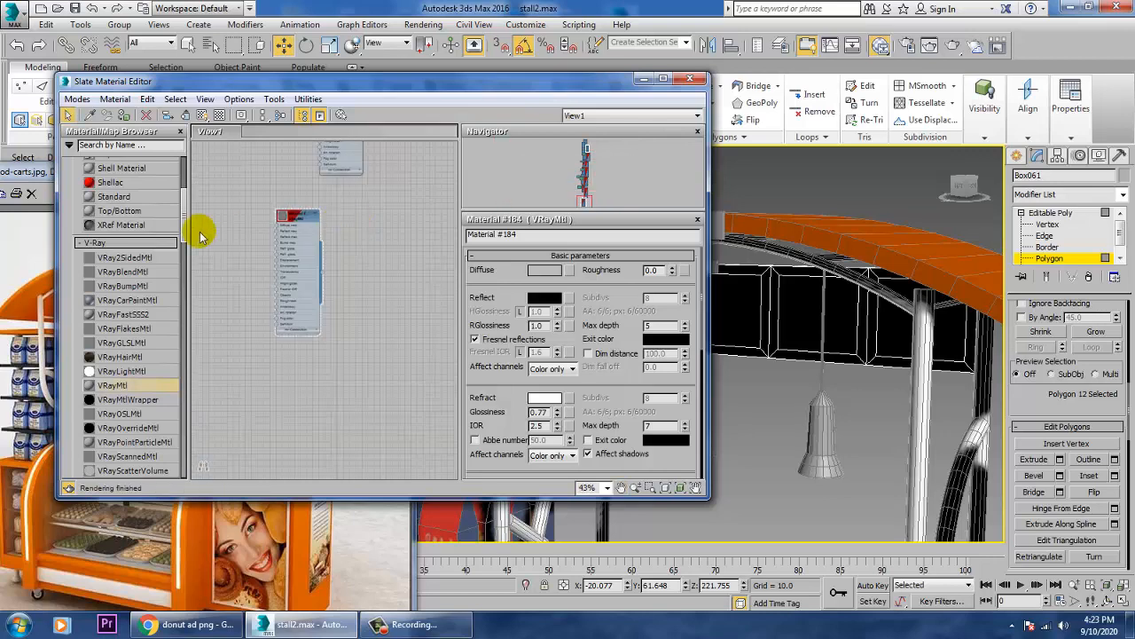
{"action": "left_click_drag", "start_coordinate": [364, 259], "coordinate": [364, 260]}
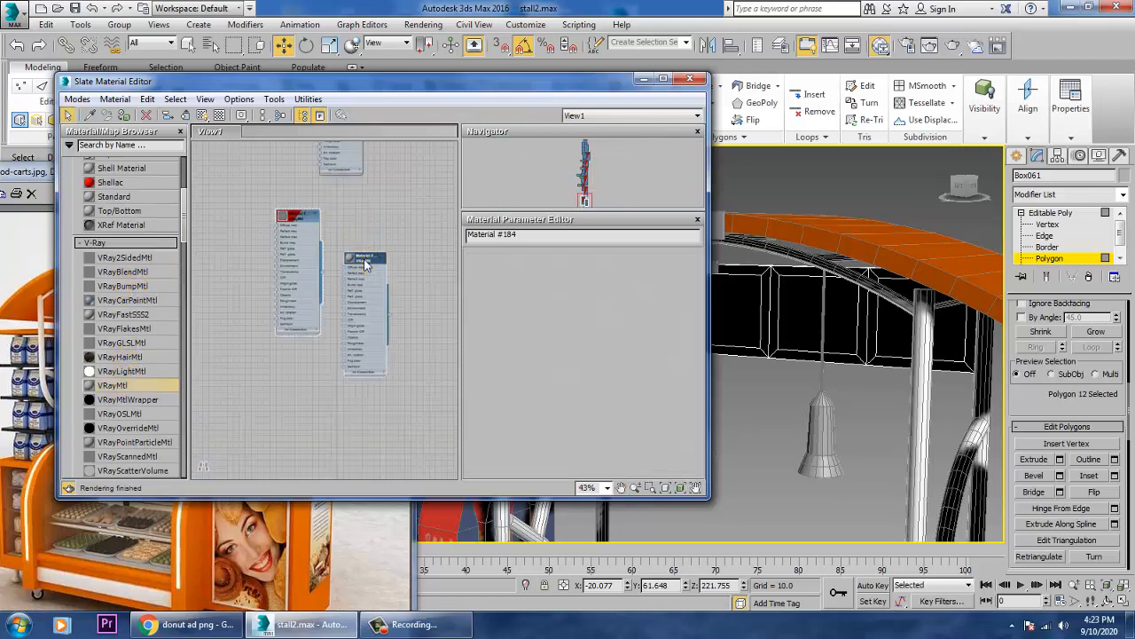
Step: Choose a Bitmap map for the new material's diffuse channel and browse to the Desktop for its image
{"action": "left_click", "coordinate": [567, 271]}
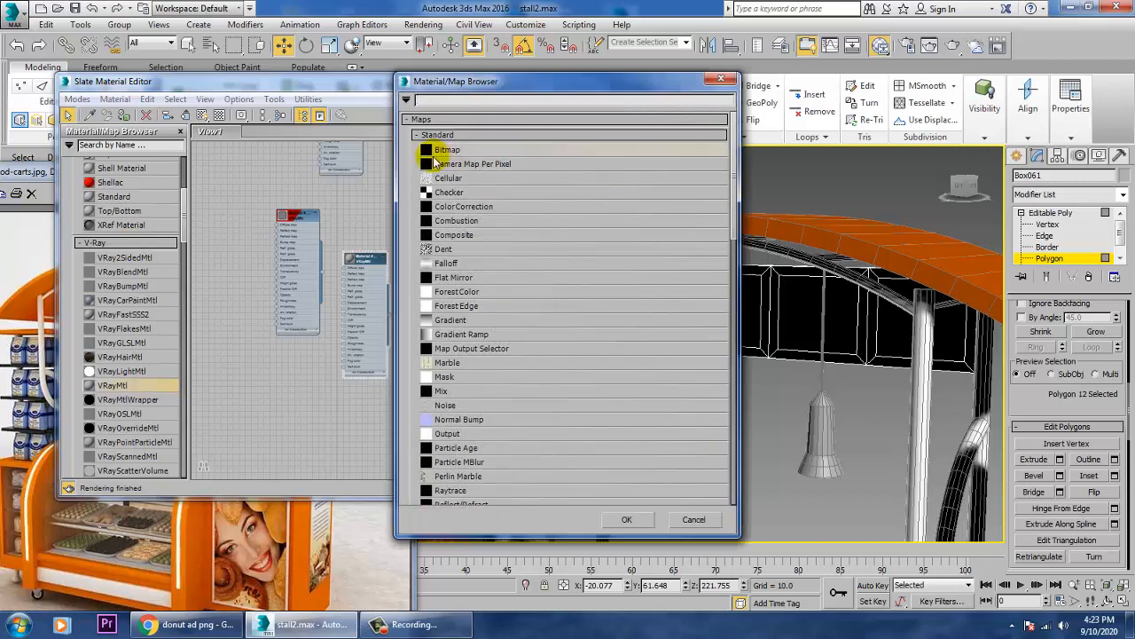
{"action": "double_click", "coordinate": [448, 152]}
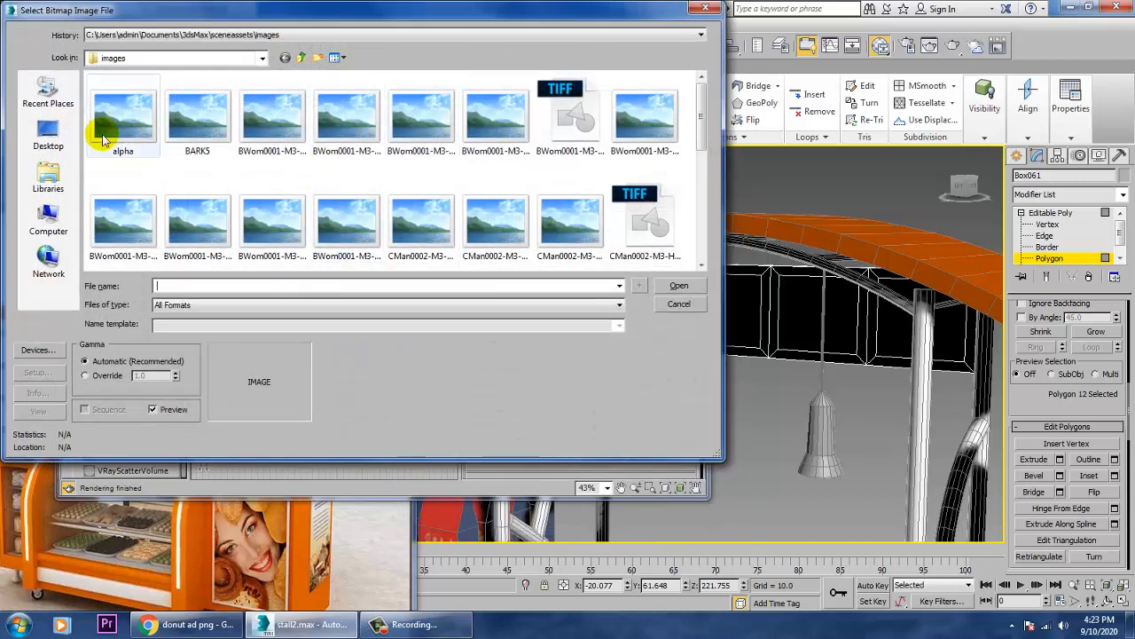
{"action": "left_click", "coordinate": [59, 140]}
{"action": "scroll", "coordinate": [246, 185], "scroll_direction": "down", "scroll_amount": 5}
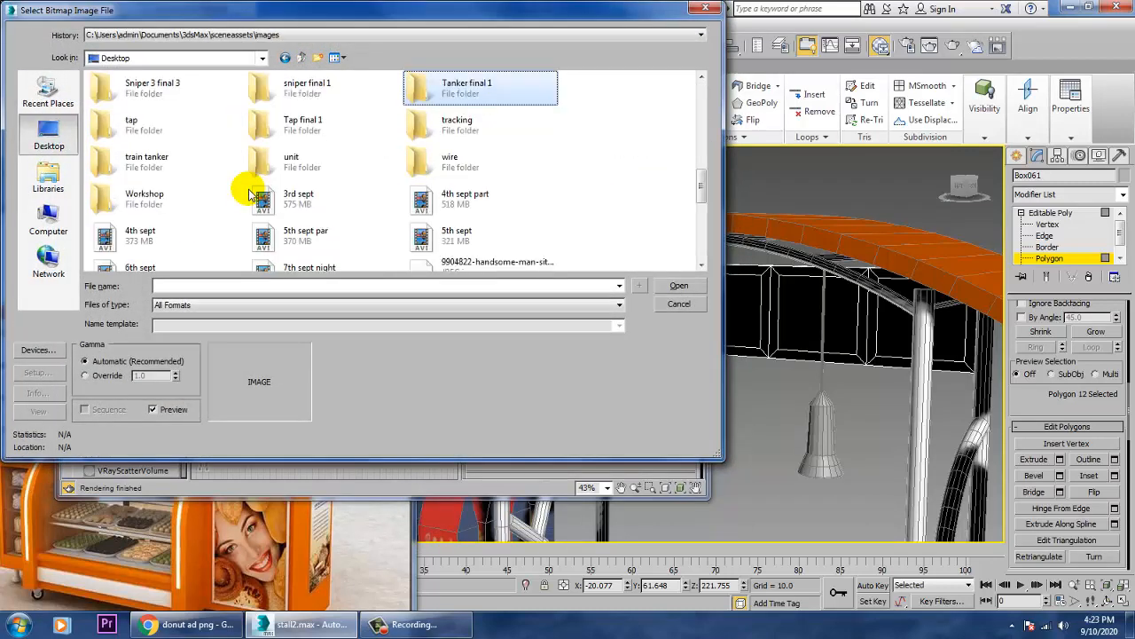
{"action": "double_click", "coordinate": [216, 131]}
{"action": "left_click", "coordinate": [215, 132]}
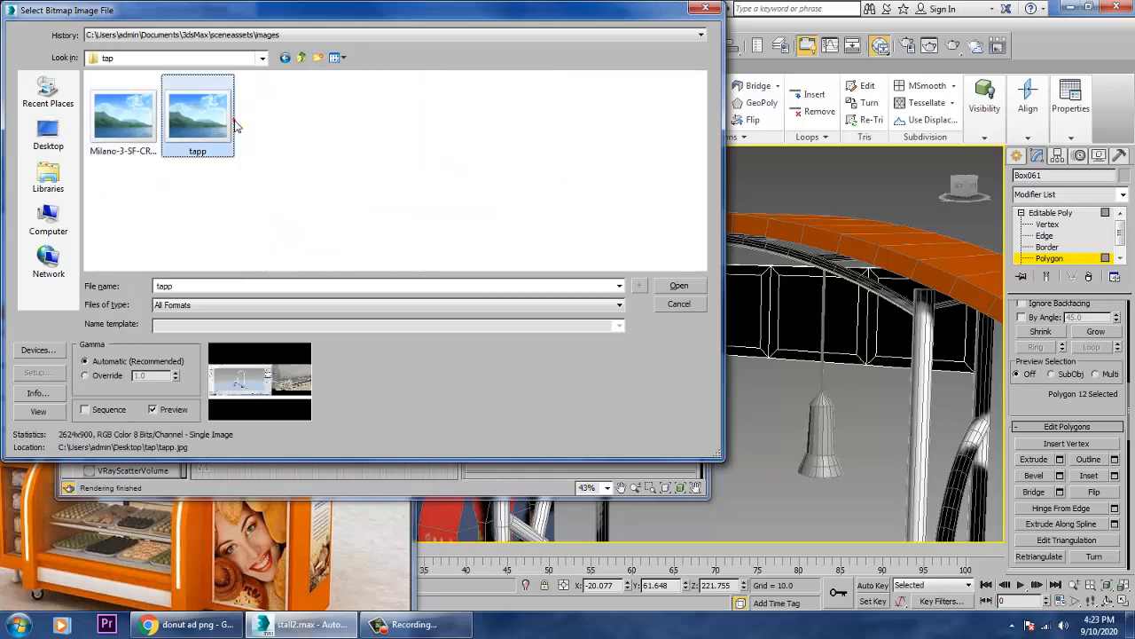
{"action": "left_click", "coordinate": [121, 123]}
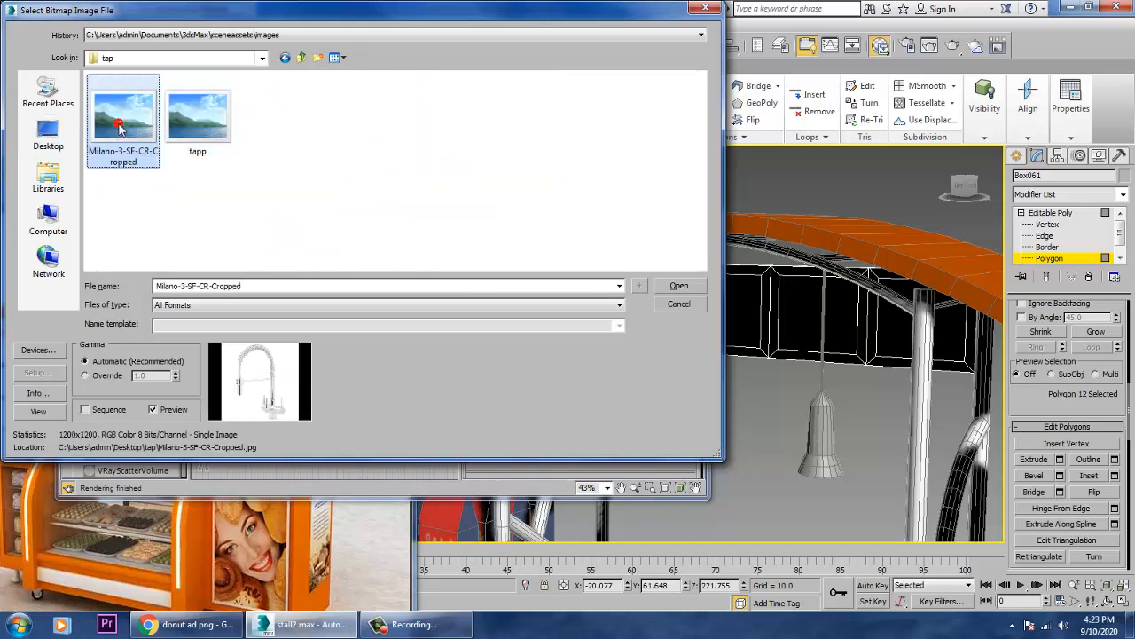
{"action": "left_click", "coordinate": [301, 58]}
Step: Find the hammer folder on the Desktop and open it for the diffuse bitmap
{"action": "left_click", "coordinate": [306, 222]}
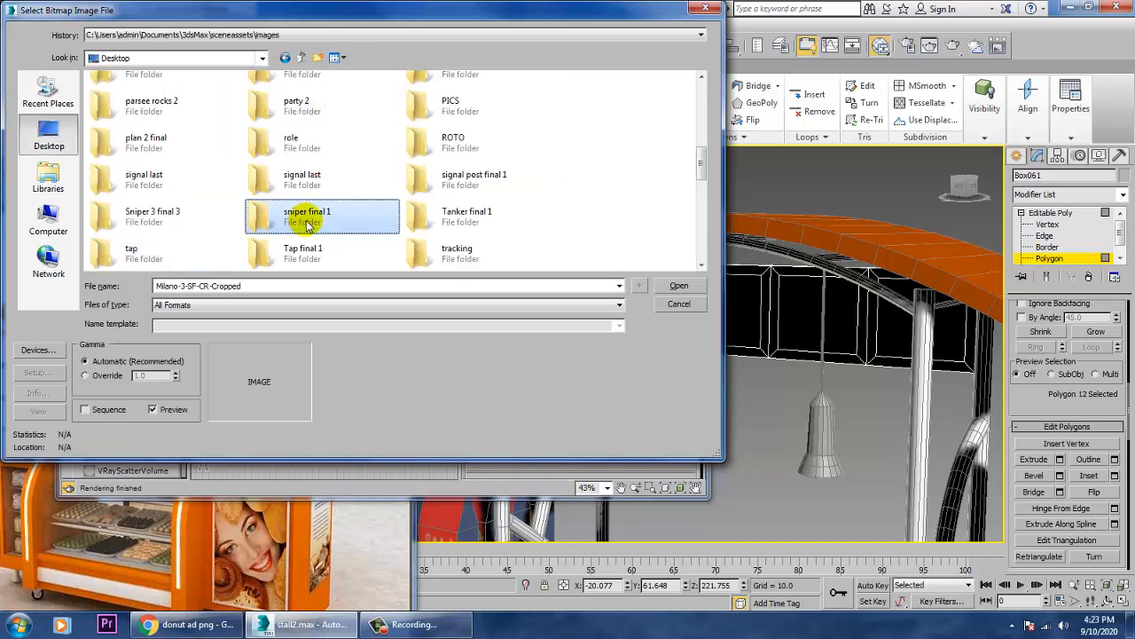
{"action": "key", "text": "f"}
{"action": "left_click", "coordinate": [464, 174]}
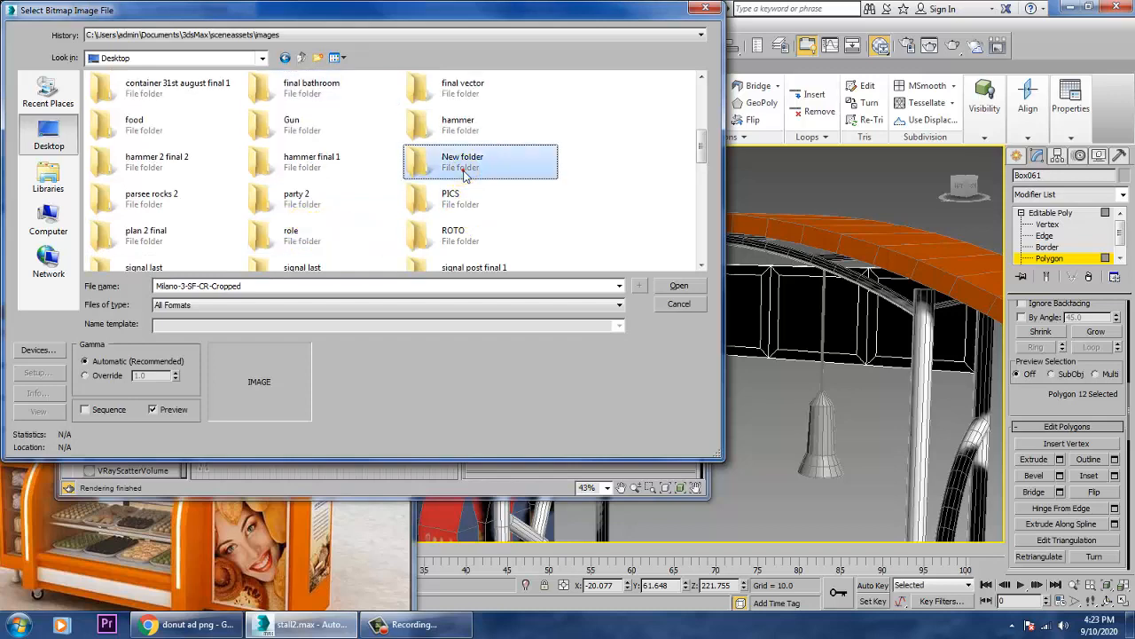
{"action": "key", "text": "h"}
{"action": "key", "text": "h"}
{"action": "key", "text": "h"}
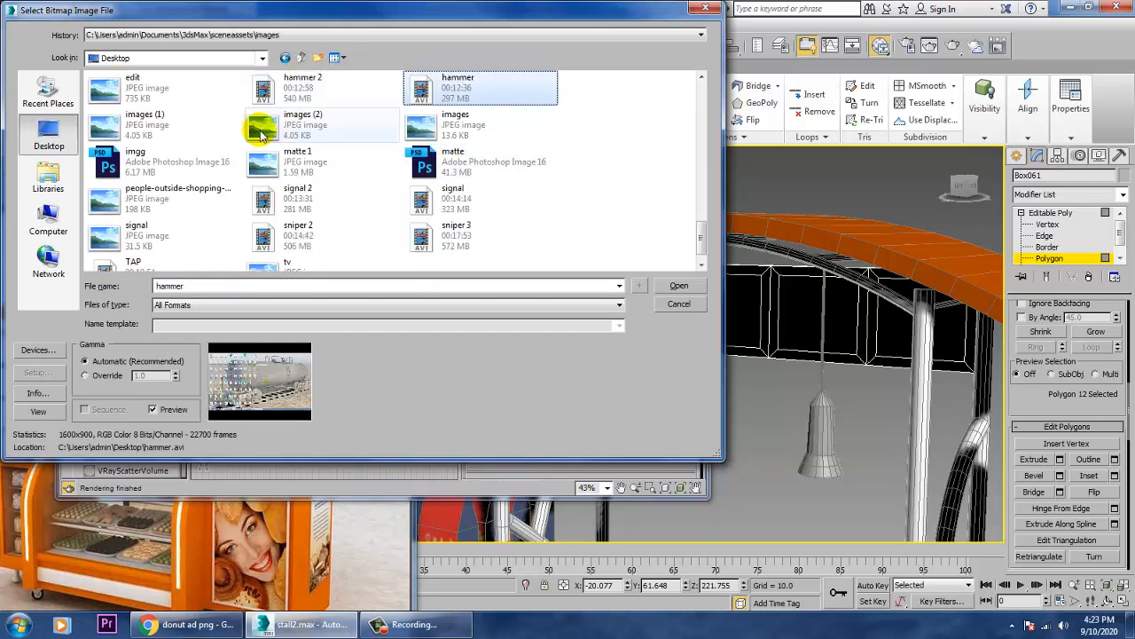
{"action": "key", "text": "h"}
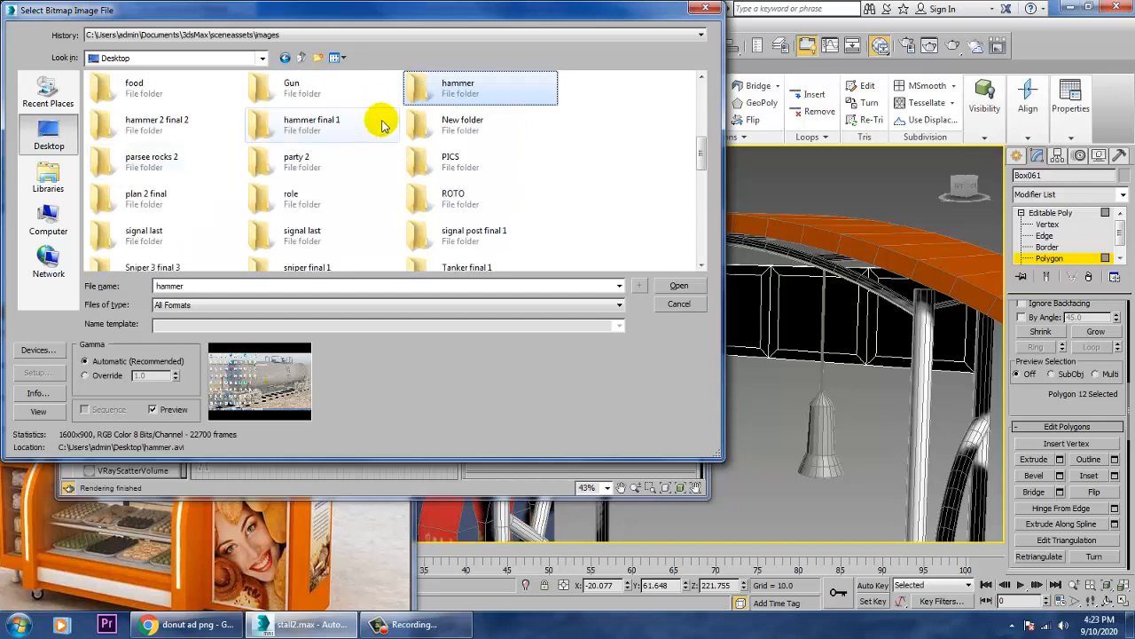
{"action": "double_click", "coordinate": [446, 100]}
Step: Preview the images in the hammer folder and load "download (1)" as the diffuse bitmap
{"action": "left_click", "coordinate": [333, 133]}
{"action": "left_click", "coordinate": [439, 129]}
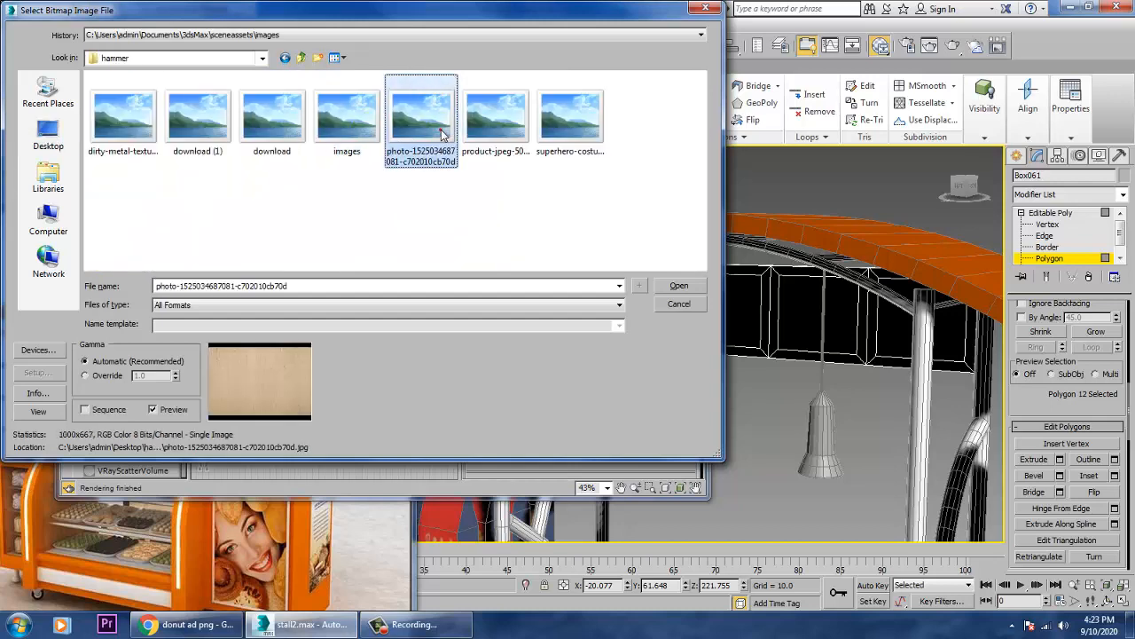
{"action": "left_click", "coordinate": [501, 125]}
{"action": "left_click", "coordinate": [562, 122]}
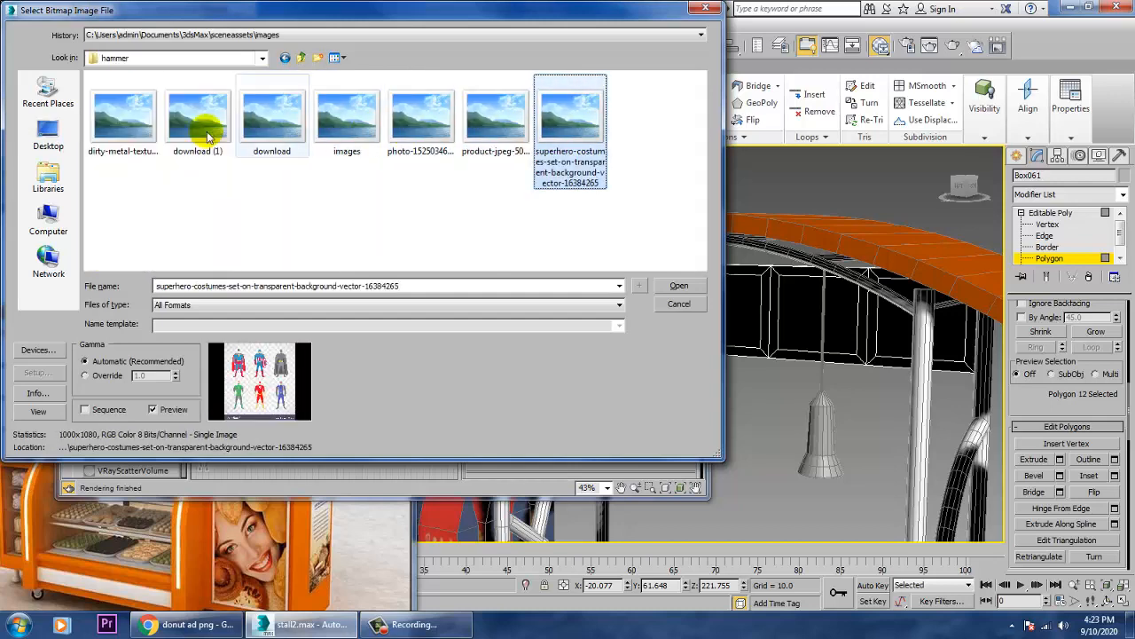
{"action": "left_click", "coordinate": [150, 133]}
{"action": "left_click", "coordinate": [222, 128]}
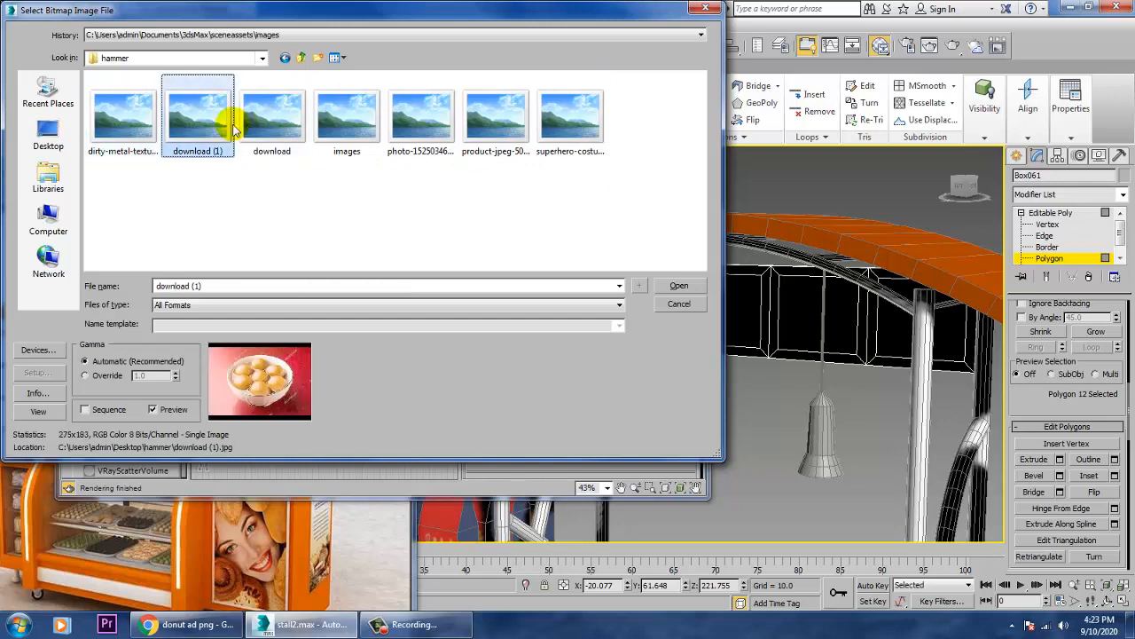
{"action": "double_click", "coordinate": [213, 124]}
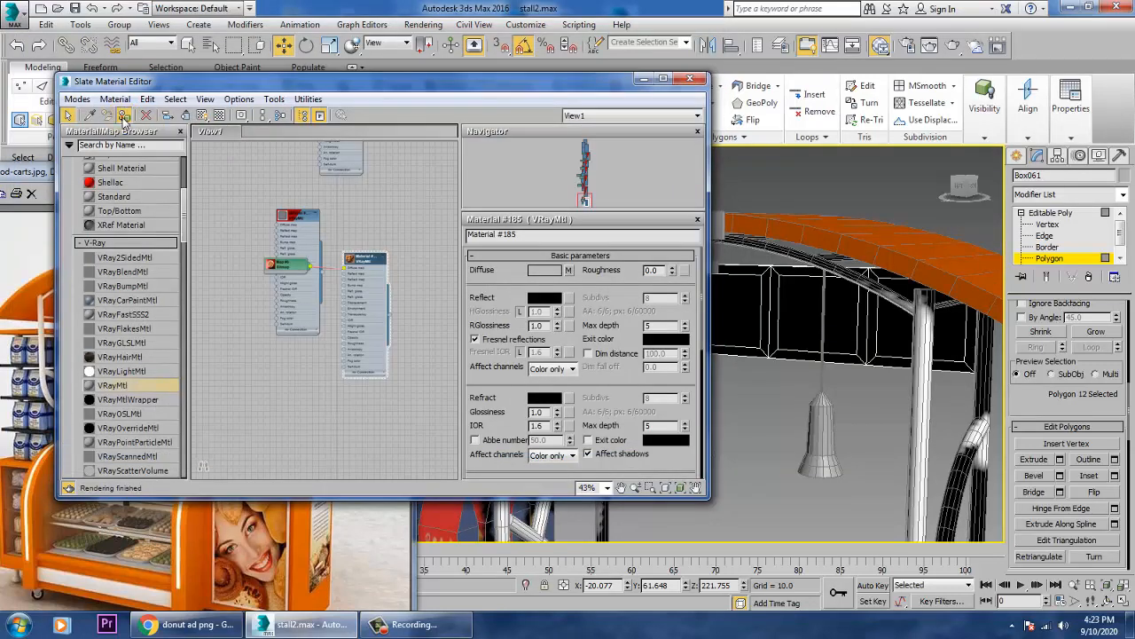
Step: Assign the new material to the selected end panel and show its texture in the viewport
{"action": "left_click", "coordinate": [200, 115]}
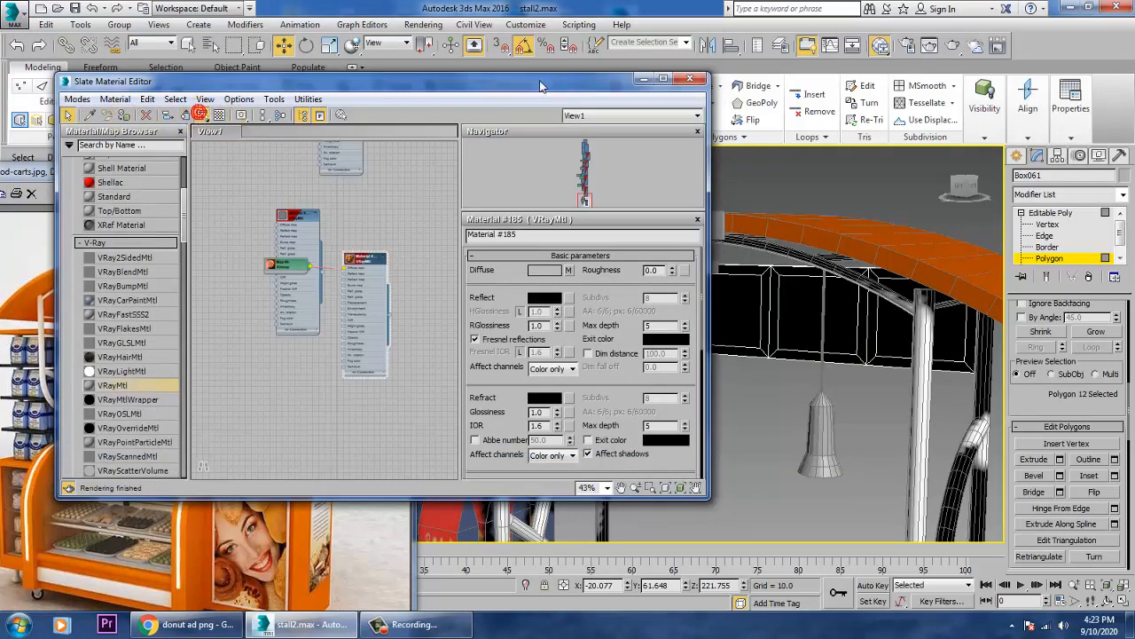
{"action": "left_click_drag", "start_coordinate": [543, 91], "coordinate": [280, 105]}
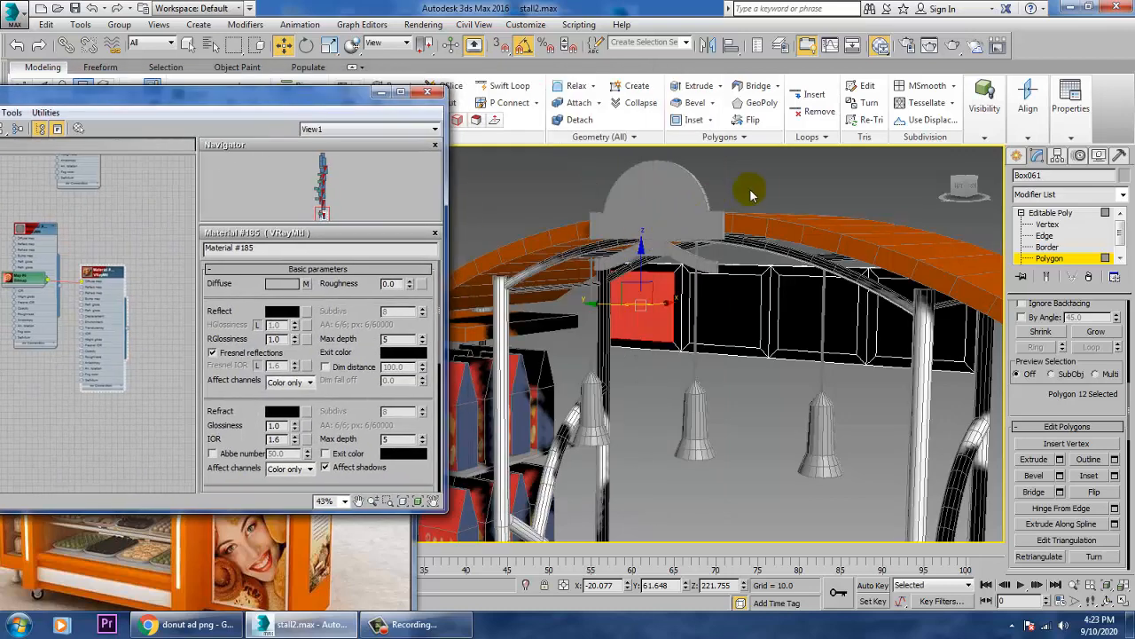
{"action": "left_click", "coordinate": [618, 342]}
{"action": "left_click", "coordinate": [654, 324]}
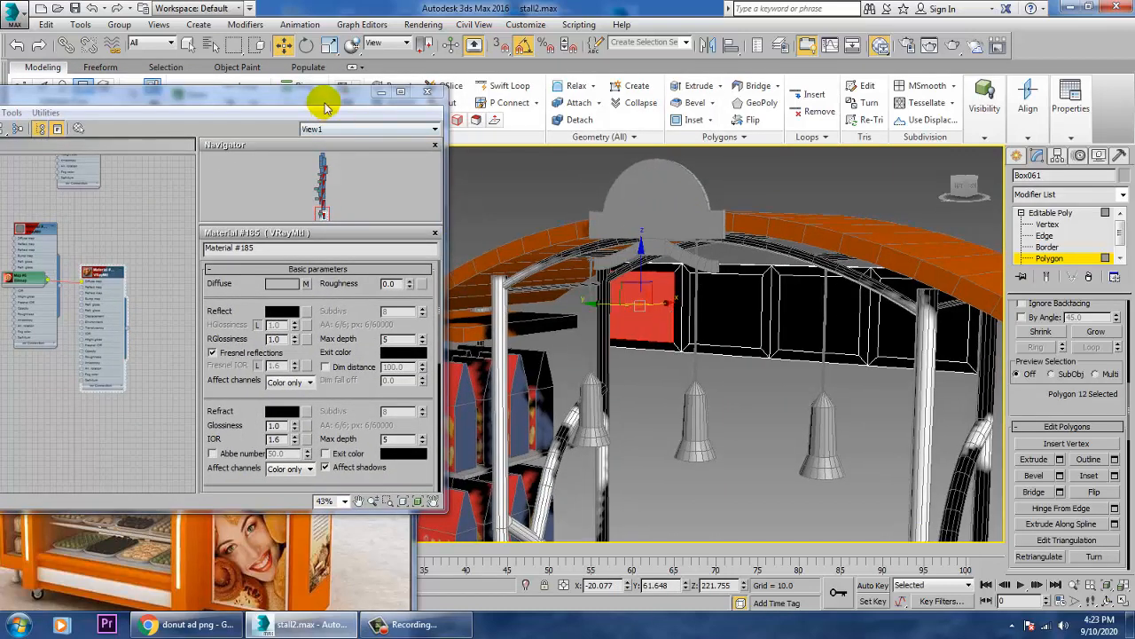
Step: Move the material editor clear of the view and switch the perspective viewport from Realistic to Shaded display
{"action": "left_click_drag", "start_coordinate": [324, 106], "coordinate": [324, 565]}
{"action": "left_click", "coordinate": [226, 155]}
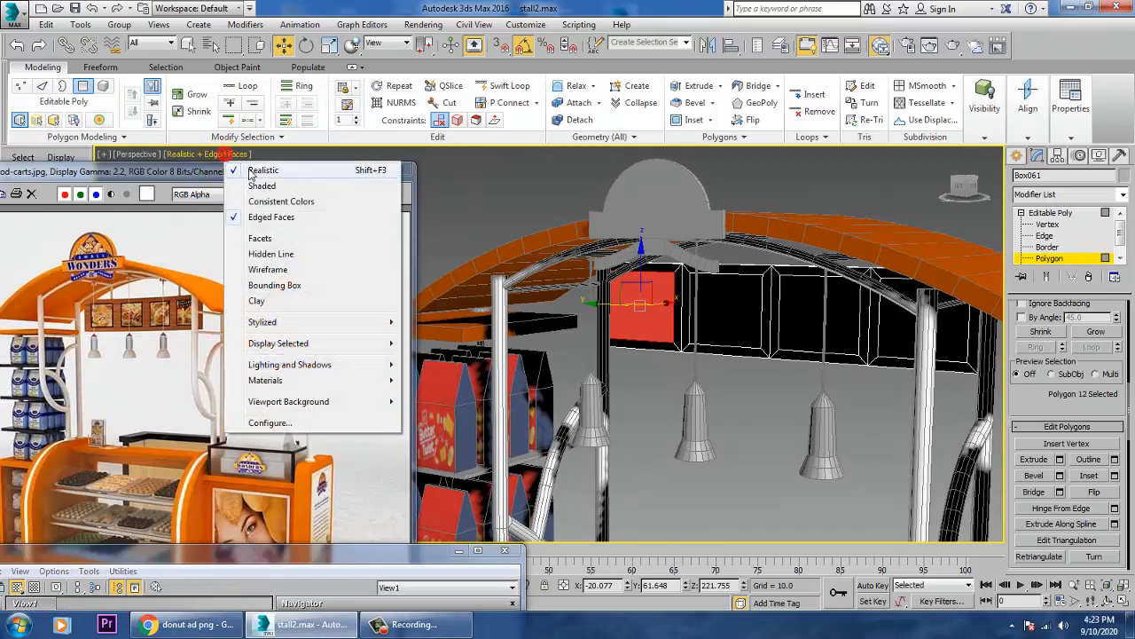
{"action": "left_click", "coordinate": [262, 186]}
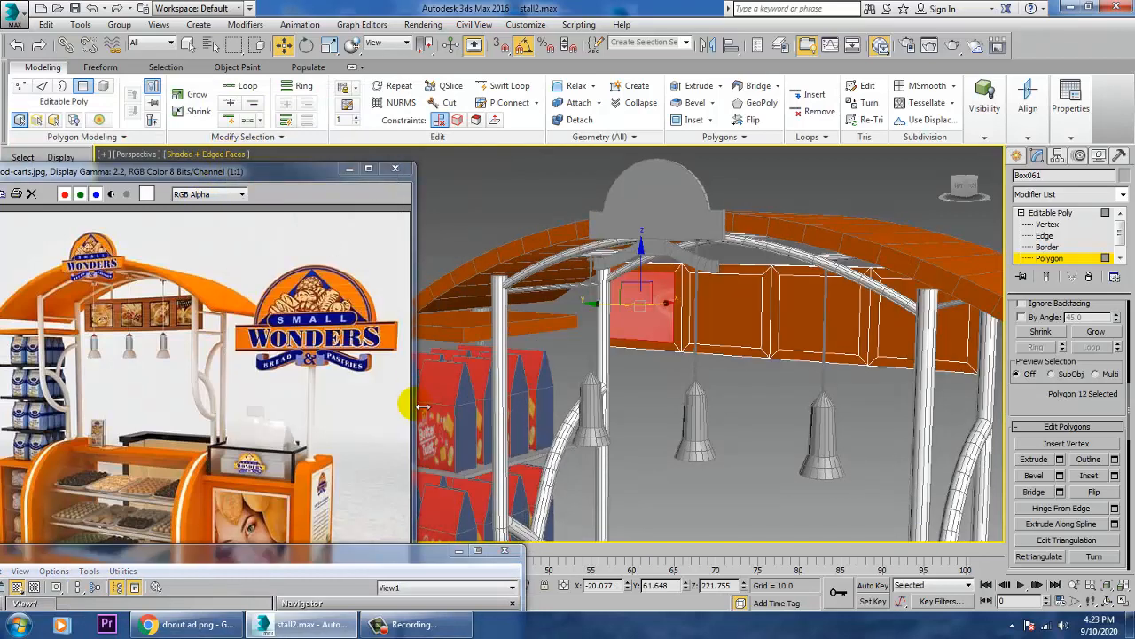
Step: Add a UVW Map modifier to the menu board and collapse it to an Editable Mesh
{"action": "left_click", "coordinate": [1095, 194]}
{"action": "scroll", "coordinate": [1084, 300], "scroll_direction": "down", "scroll_amount": 10}
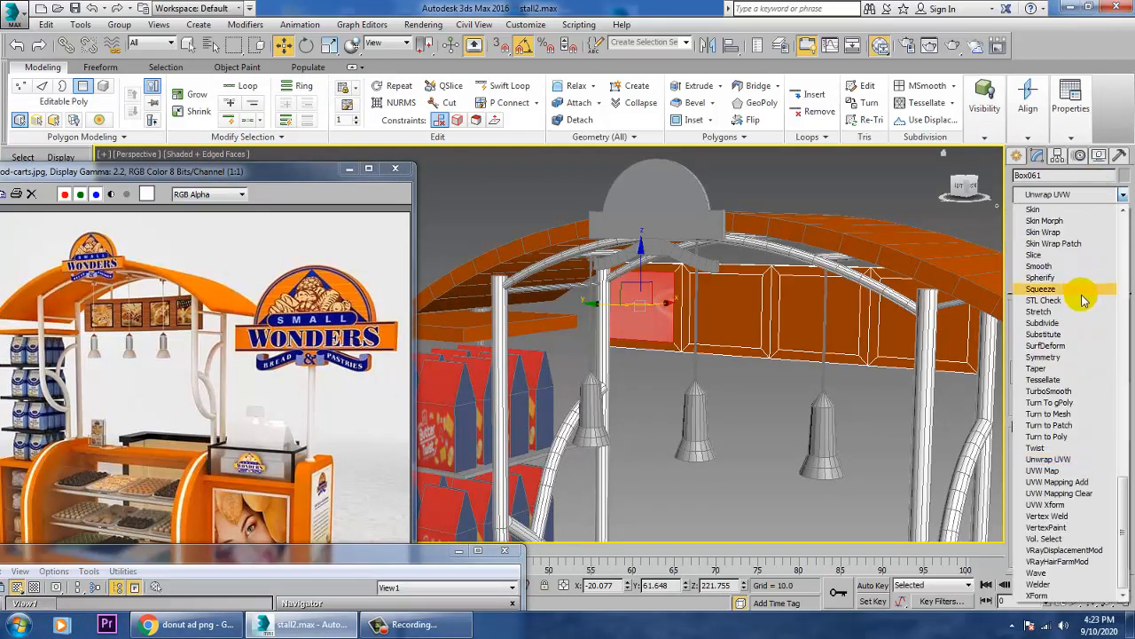
{"action": "left_click", "coordinate": [1064, 470]}
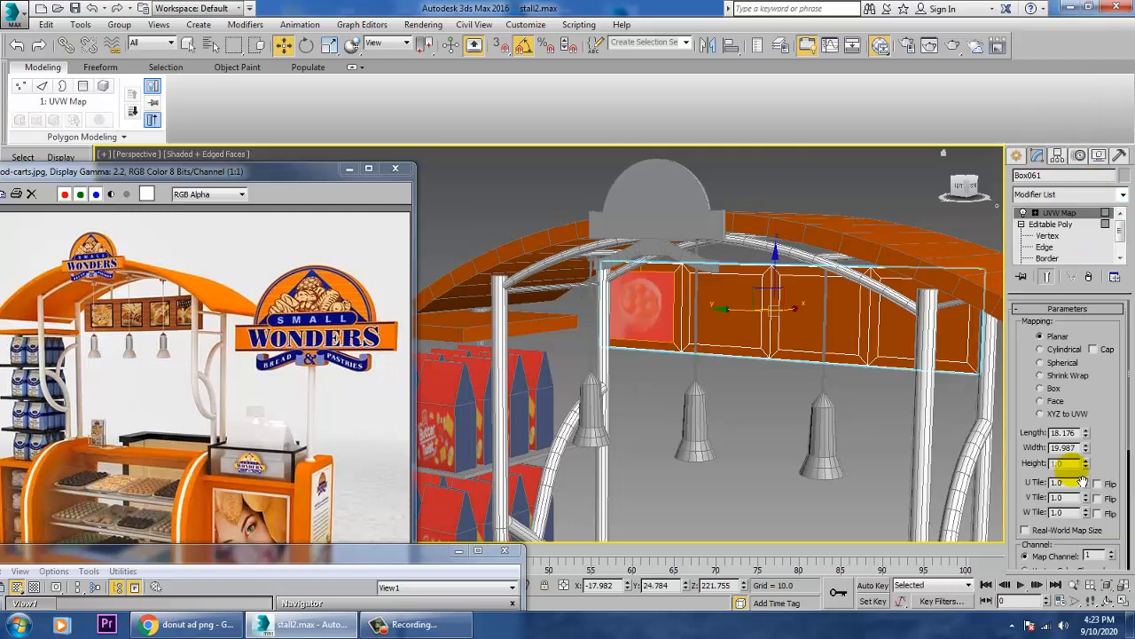
{"action": "right_click", "coordinate": [711, 313]}
{"action": "mouse_move", "coordinate": [763, 458]}
{"action": "left_click", "coordinate": [883, 456]}
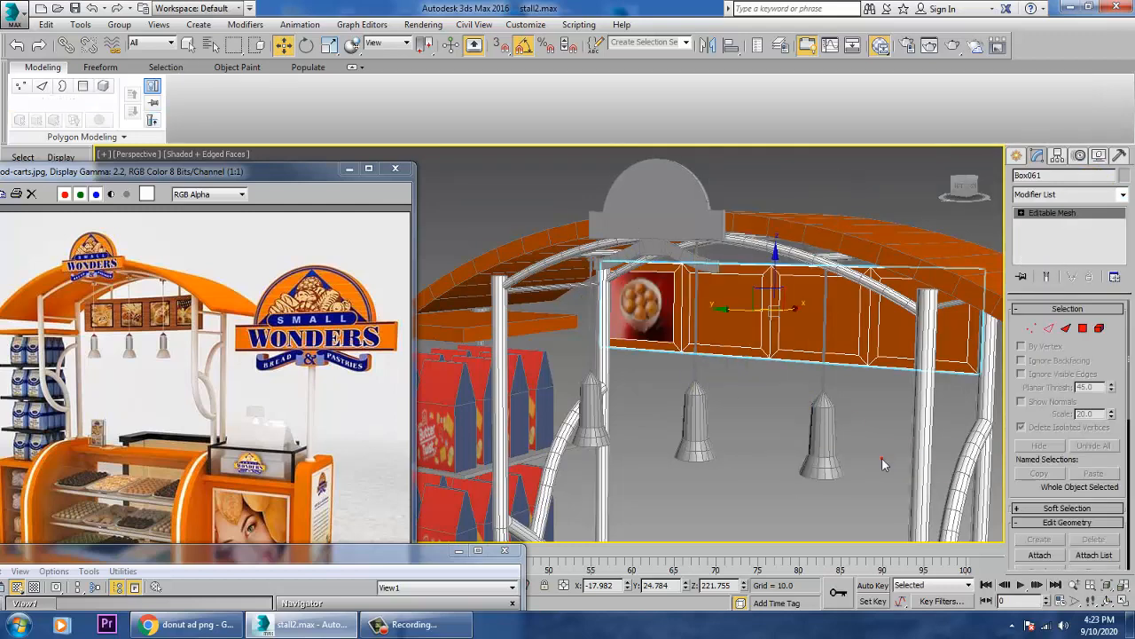
Step: Convert the menu board from Editable Mesh to Editable Poly
{"action": "right_click", "coordinate": [733, 334]}
{"action": "mouse_move", "coordinate": [736, 462]}
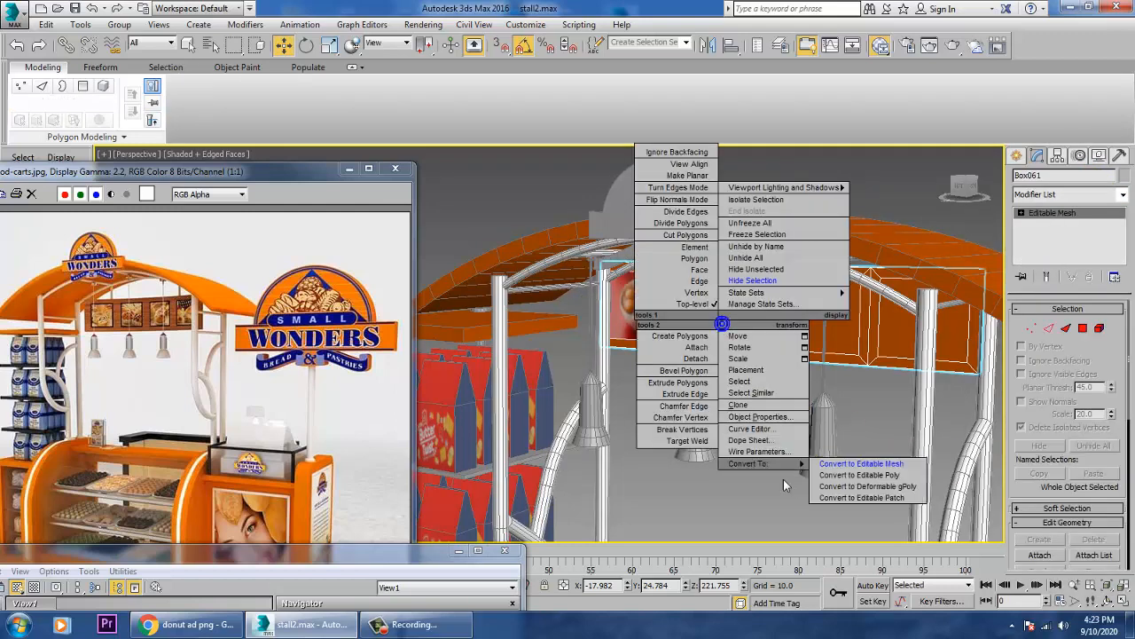
{"action": "left_click", "coordinate": [876, 473]}
Step: Select the menu board's second inset panel and add another VRayMtl to the material graph
{"action": "key", "text": "4"}
{"action": "left_click", "coordinate": [739, 308]}
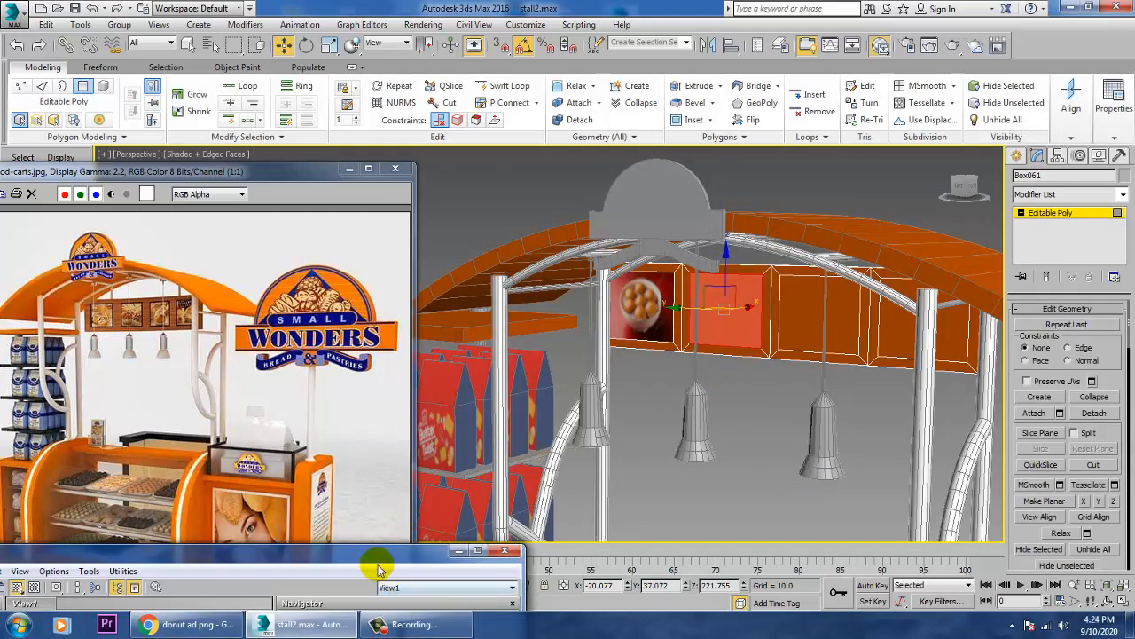
{"action": "left_click_drag", "start_coordinate": [377, 551], "coordinate": [468, 0]}
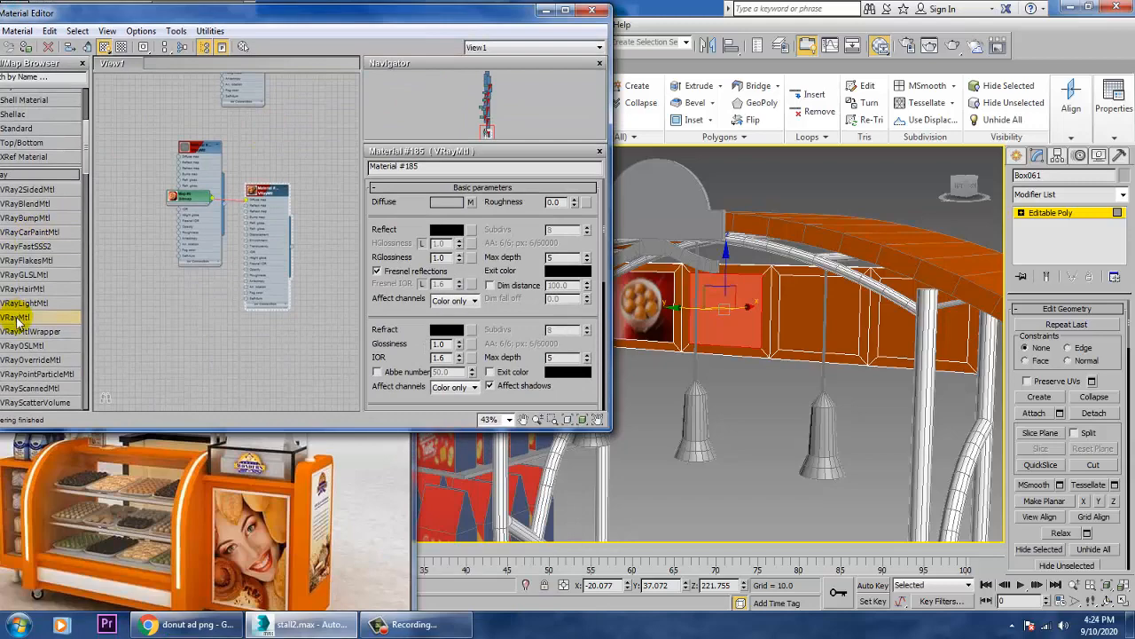
{"action": "left_click_drag", "start_coordinate": [171, 288], "coordinate": [170, 296]}
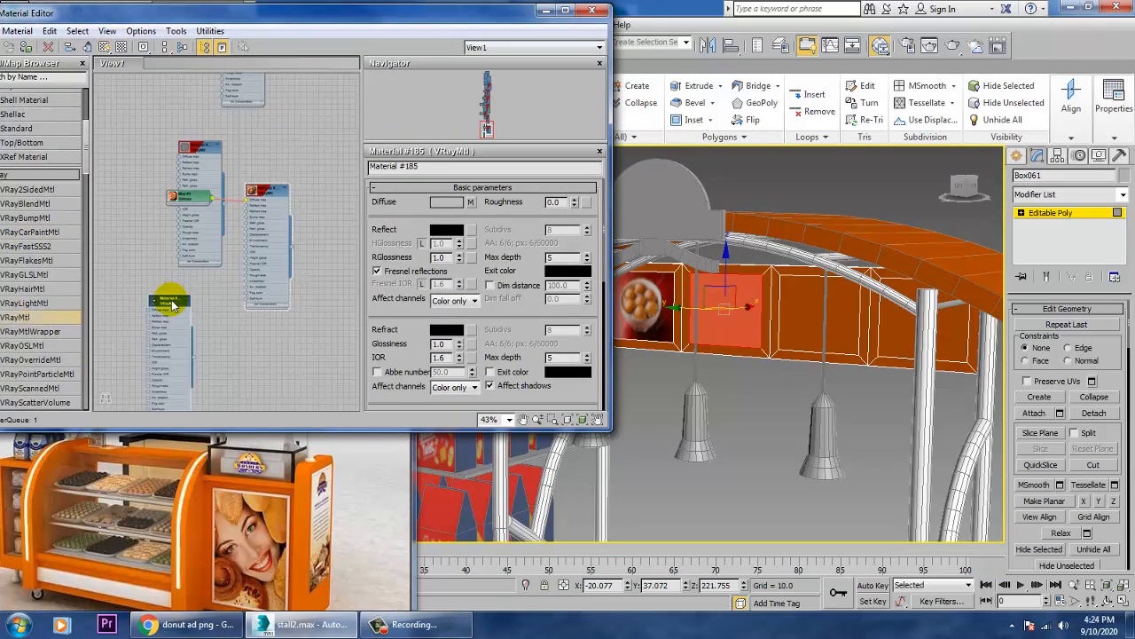
Step: Load the "download" image as the new material's diffuse bitmap, and apply and display it on the second panel
{"action": "left_click", "coordinate": [472, 202]}
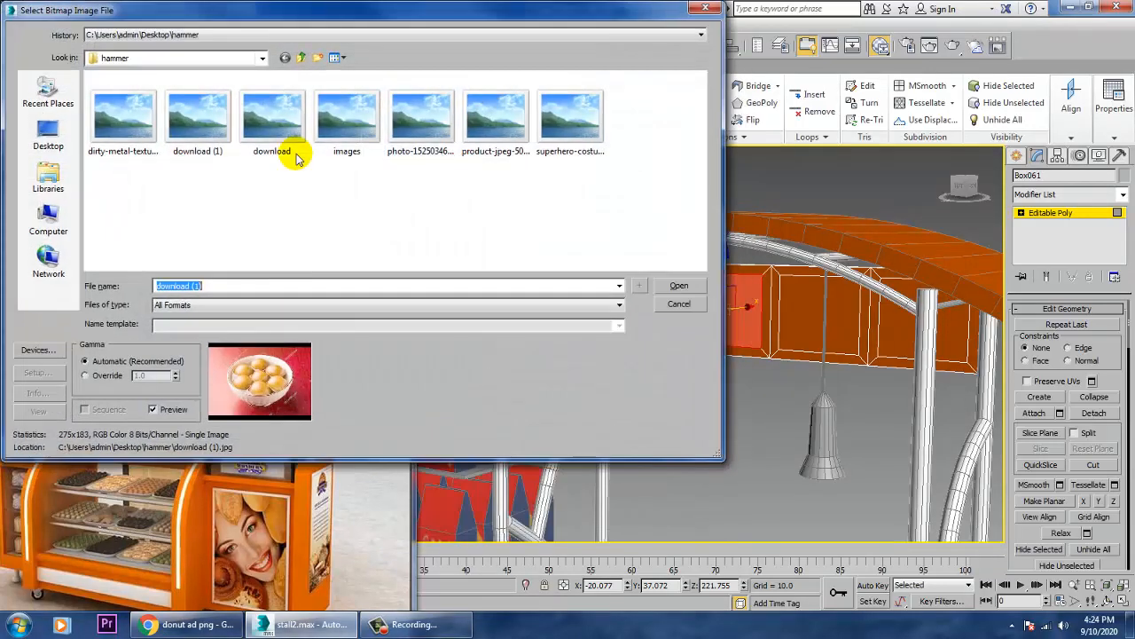
{"action": "left_click", "coordinate": [251, 138]}
{"action": "double_click", "coordinate": [273, 139]}
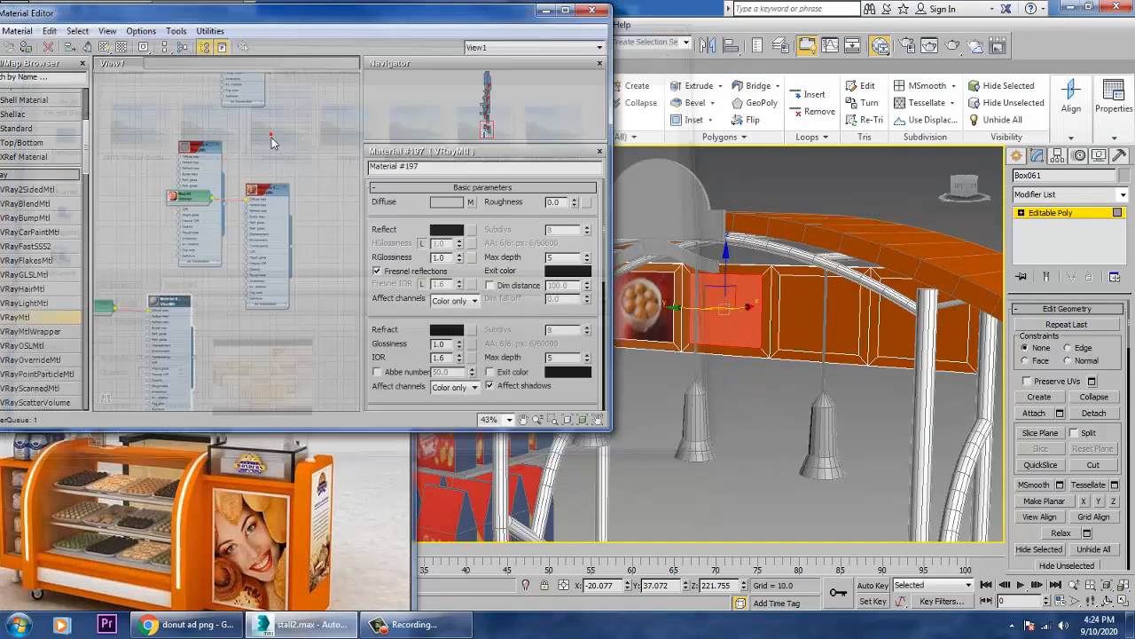
{"action": "left_click", "coordinate": [103, 46]}
Step: Add a UVW Map modifier with Box mapping to the menu board and convert it to Editable Poly
{"action": "left_click", "coordinate": [1068, 194]}
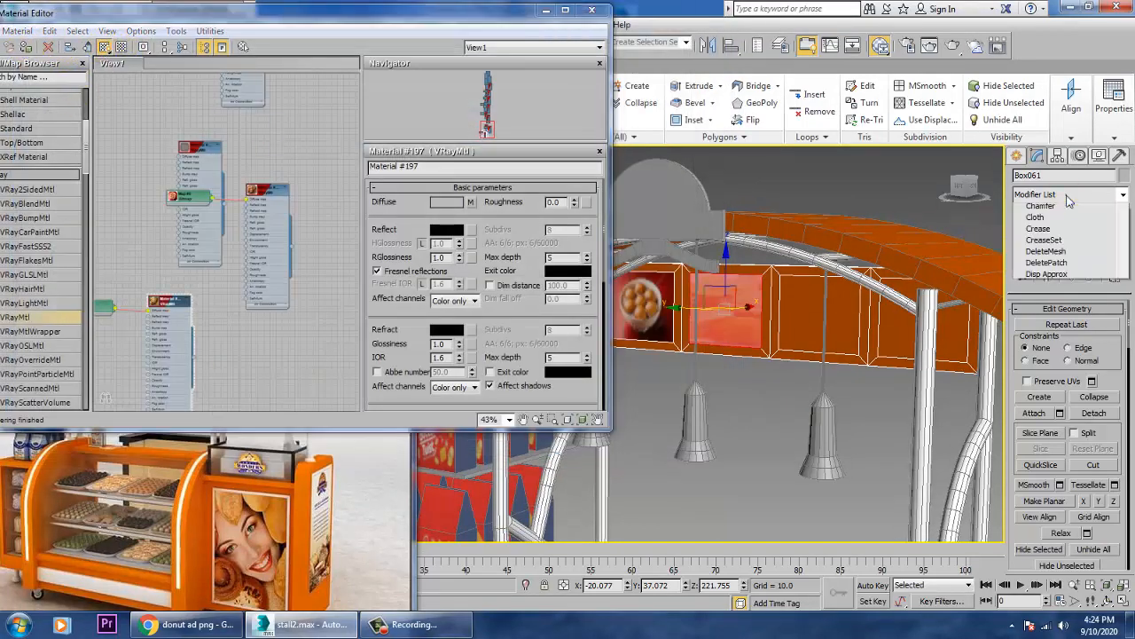
{"action": "scroll", "coordinate": [1051, 282], "scroll_direction": "down", "scroll_amount": 20}
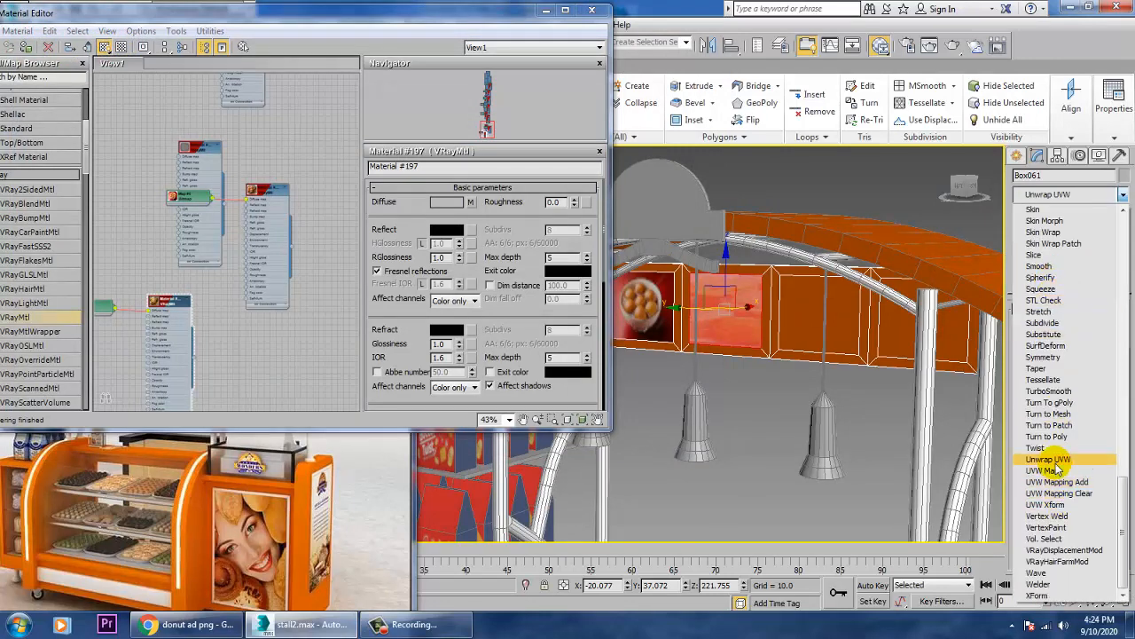
{"action": "left_click", "coordinate": [1054, 470]}
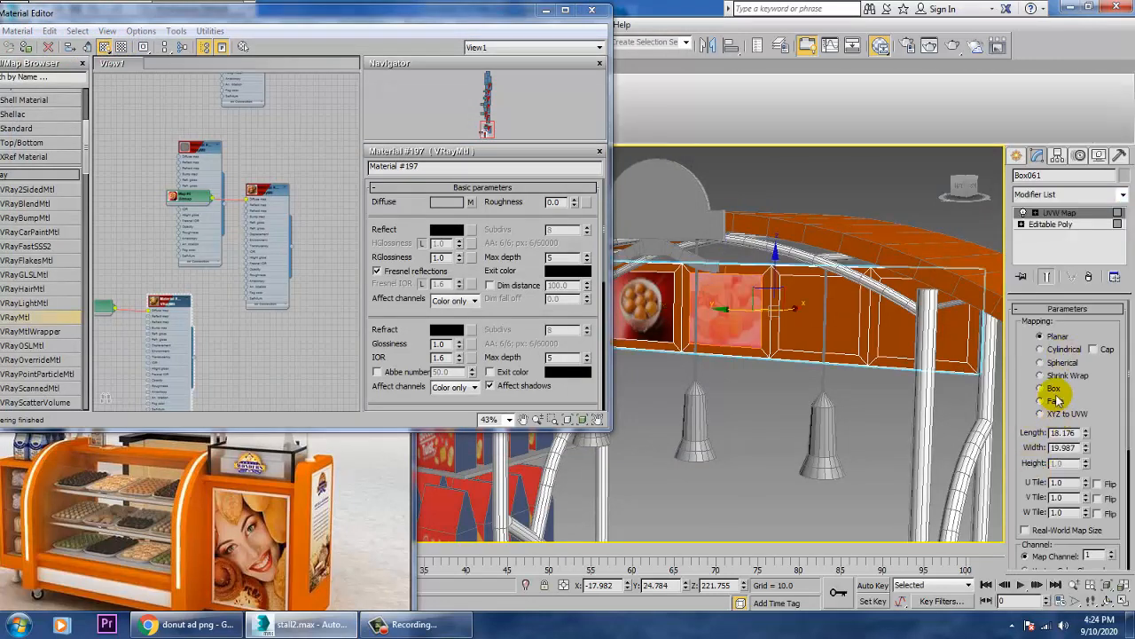
{"action": "right_click", "coordinate": [773, 317]}
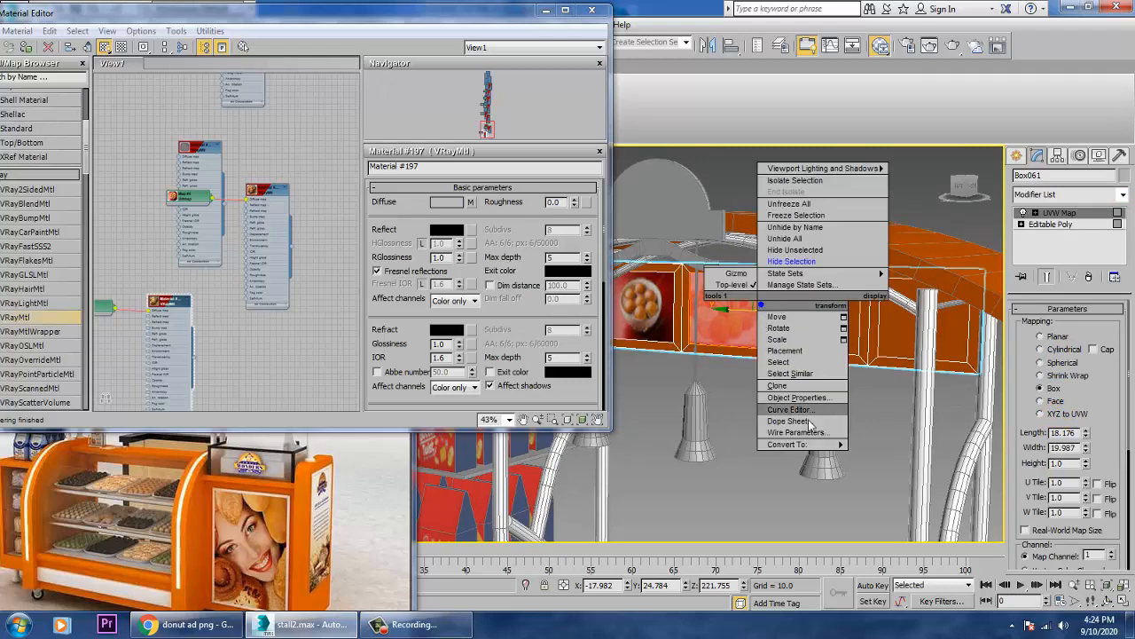
{"action": "mouse_move", "coordinate": [825, 439]}
{"action": "left_click", "coordinate": [926, 463]}
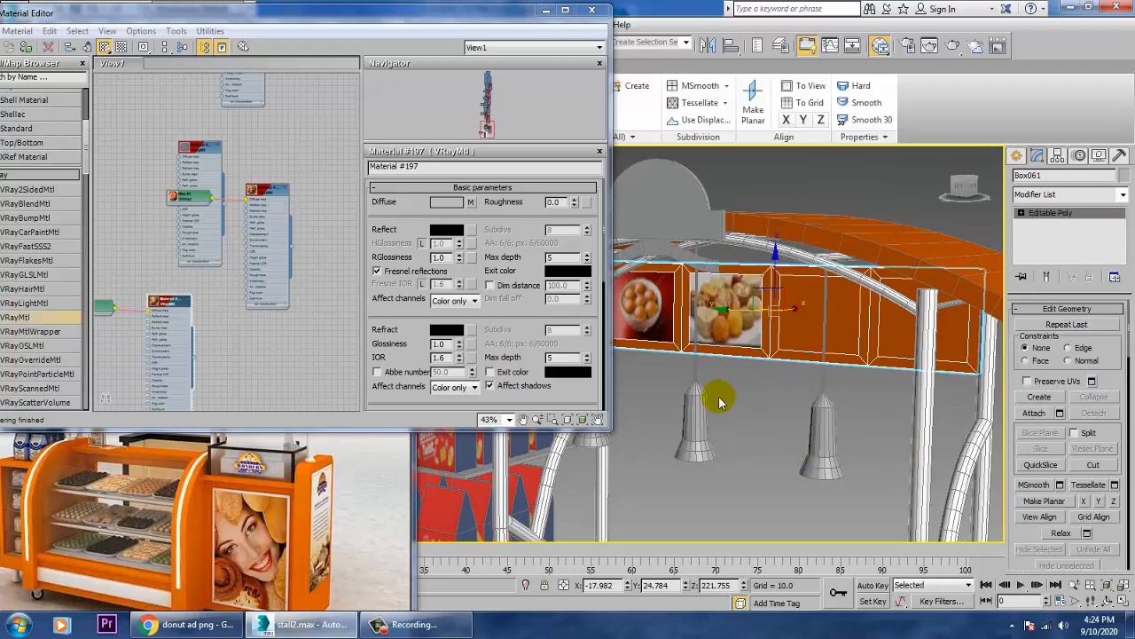
Step: Select the menu board's third inset panel and add a VRayMtl for it below the existing materials
{"action": "key", "text": "4"}
{"action": "left_click", "coordinate": [829, 342]}
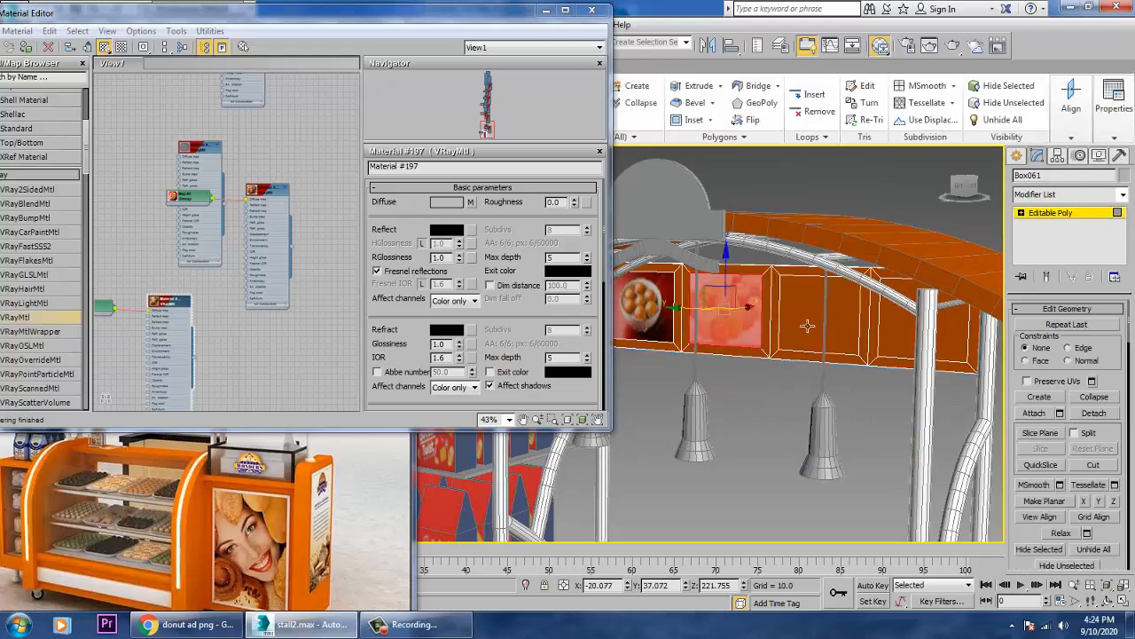
{"action": "left_click_drag", "start_coordinate": [39, 318], "coordinate": [268, 336]}
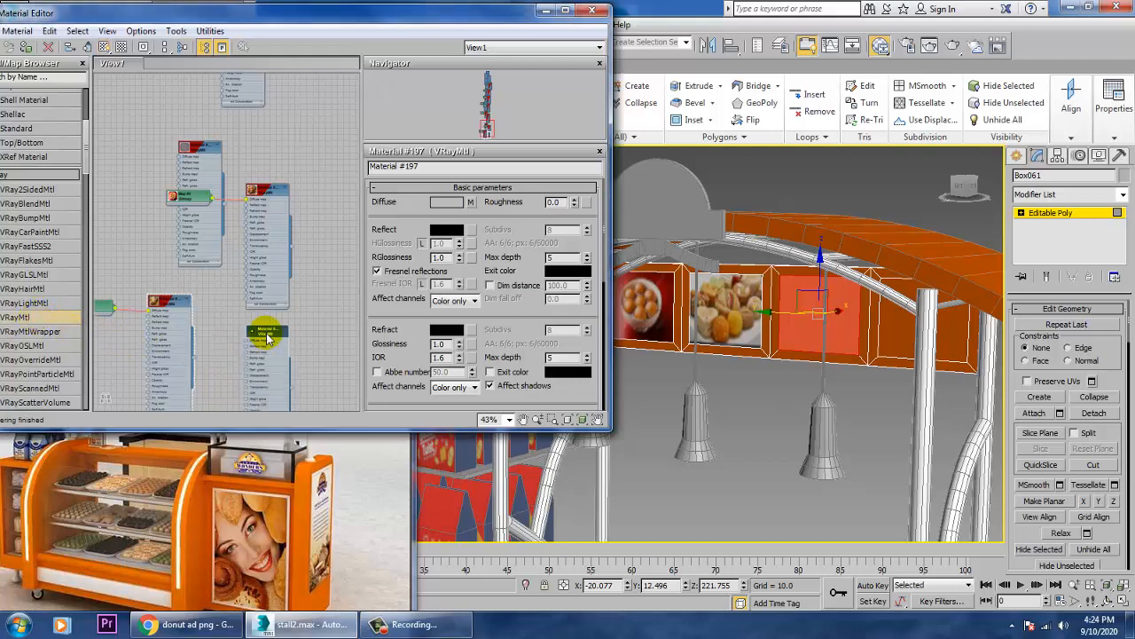
Step: Load "images" from the hammer folder as the third material's diffuse bitmap, and assign and display it on the selected panel
{"action": "left_click", "coordinate": [472, 203]}
{"action": "double_click", "coordinate": [454, 140]}
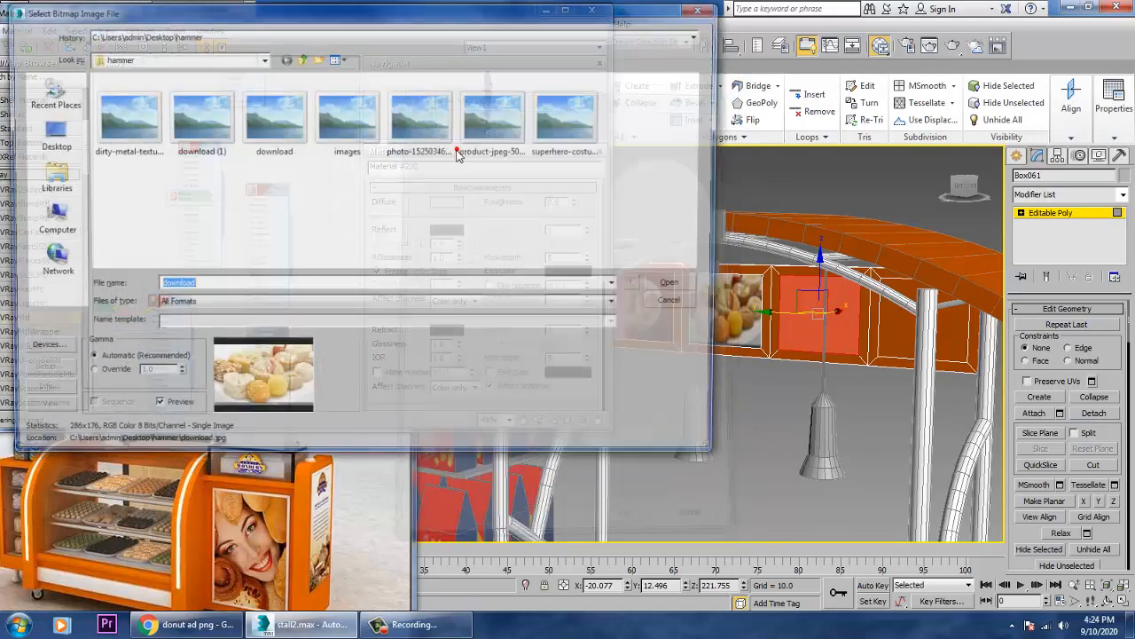
{"action": "left_click", "coordinate": [363, 128]}
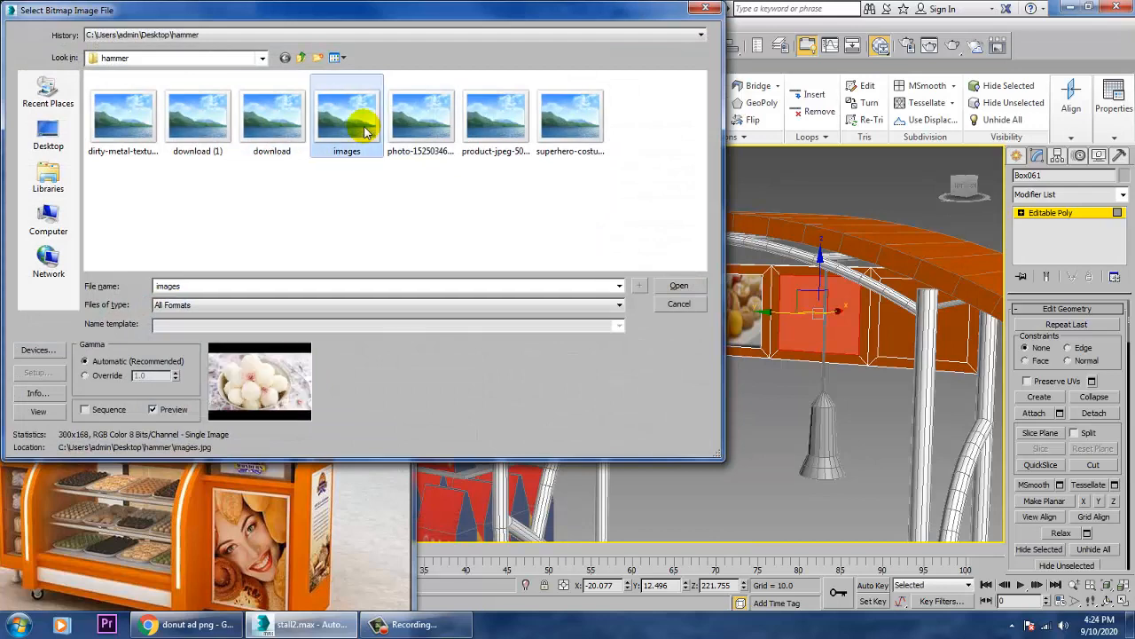
{"action": "left_click_drag", "start_coordinate": [405, 18], "coordinate": [307, 45]}
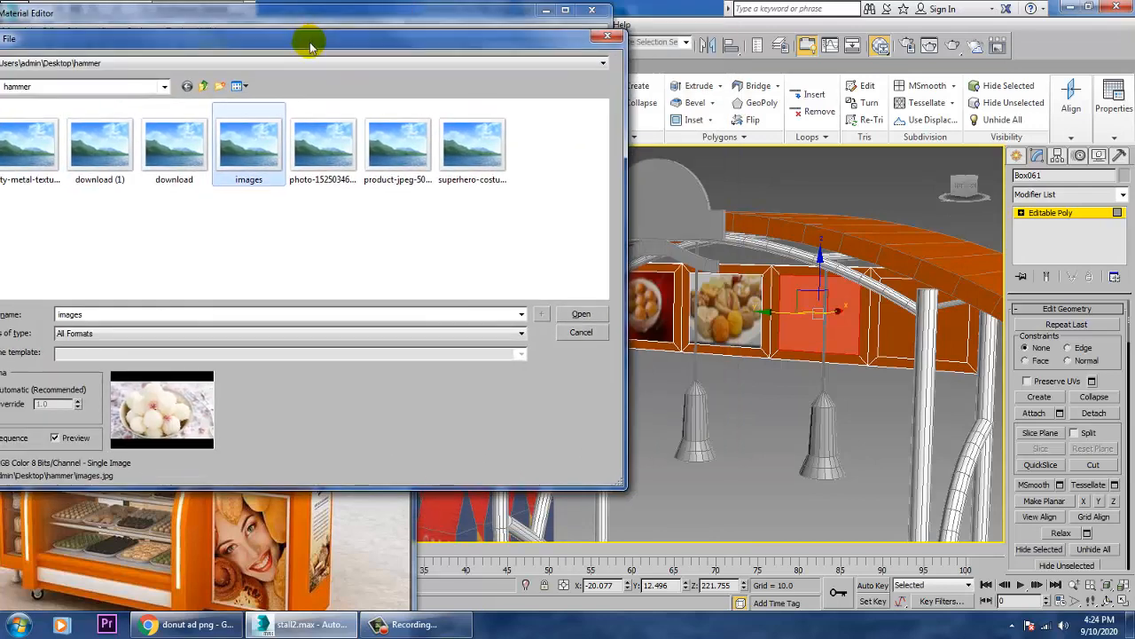
{"action": "double_click", "coordinate": [265, 145]}
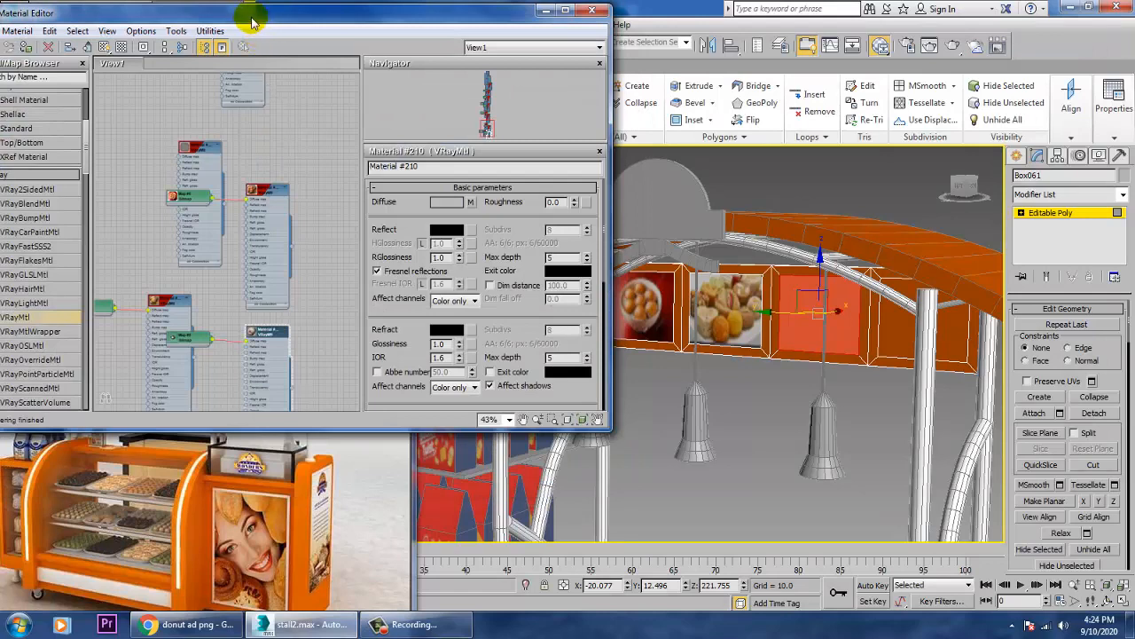
{"action": "left_click_drag", "start_coordinate": [252, 16], "coordinate": [470, 19]}
{"action": "left_click", "coordinate": [245, 52]}
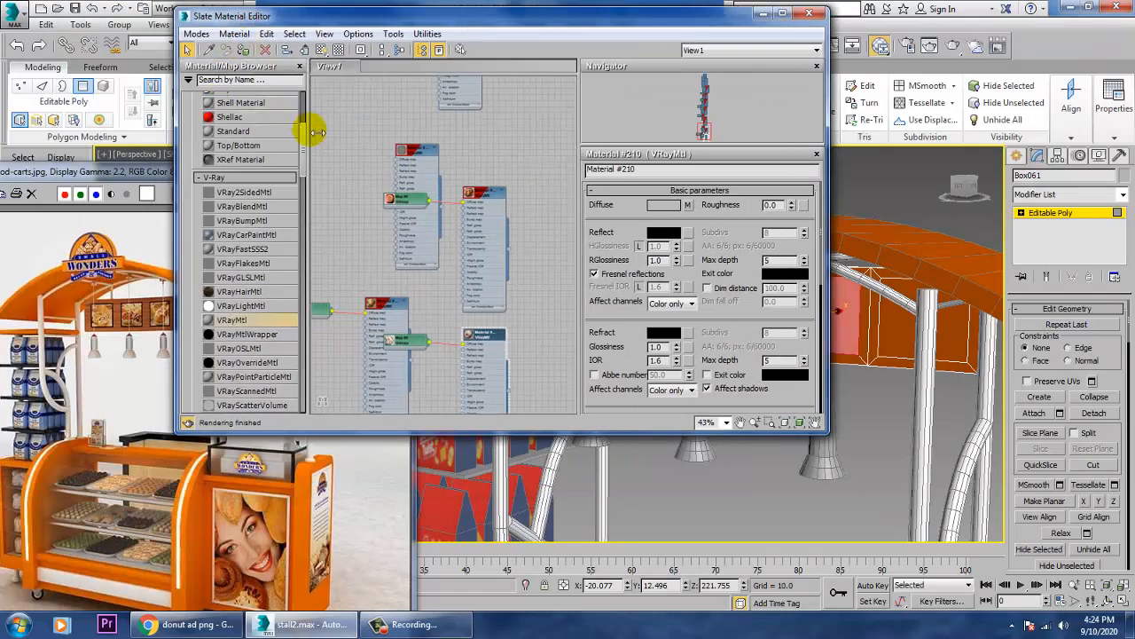
Step: Try applying a UVW Map modifier to the entire menu board, and undo it
{"action": "left_click", "coordinate": [1042, 212]}
{"action": "left_click", "coordinate": [1049, 196]}
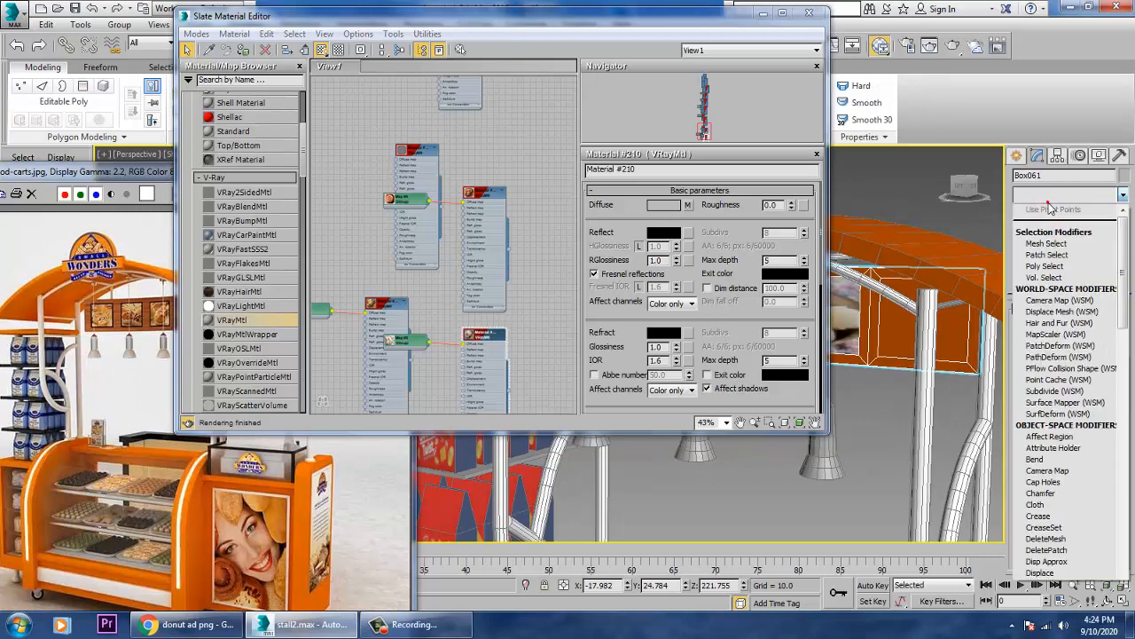
{"action": "scroll", "coordinate": [1068, 382], "scroll_direction": "down", "scroll_amount": 10}
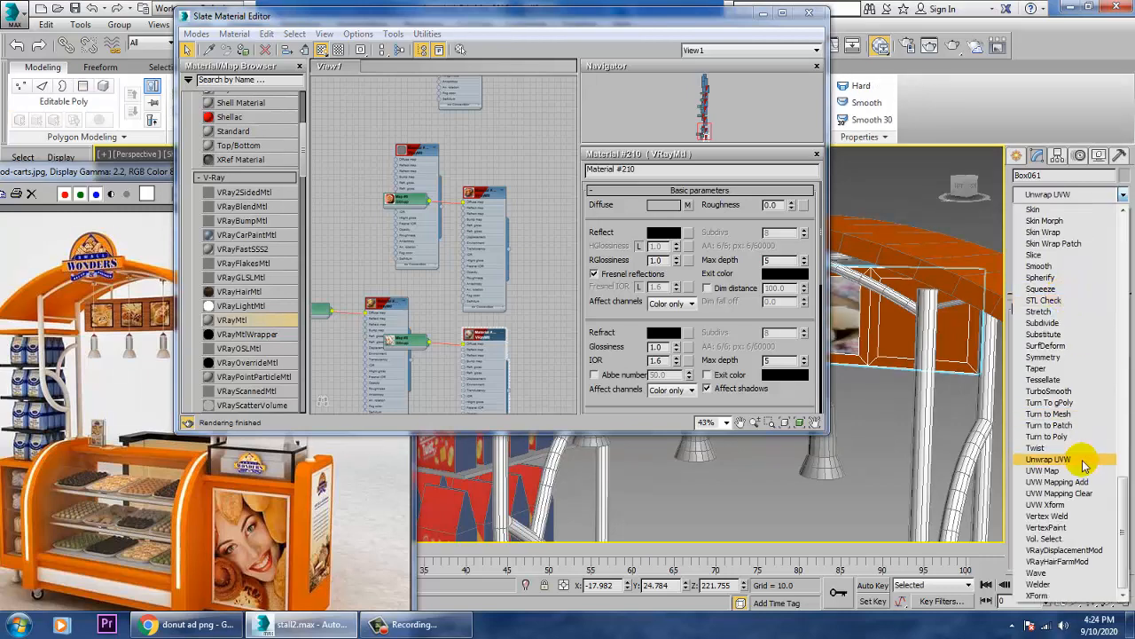
{"action": "left_click", "coordinate": [1075, 477]}
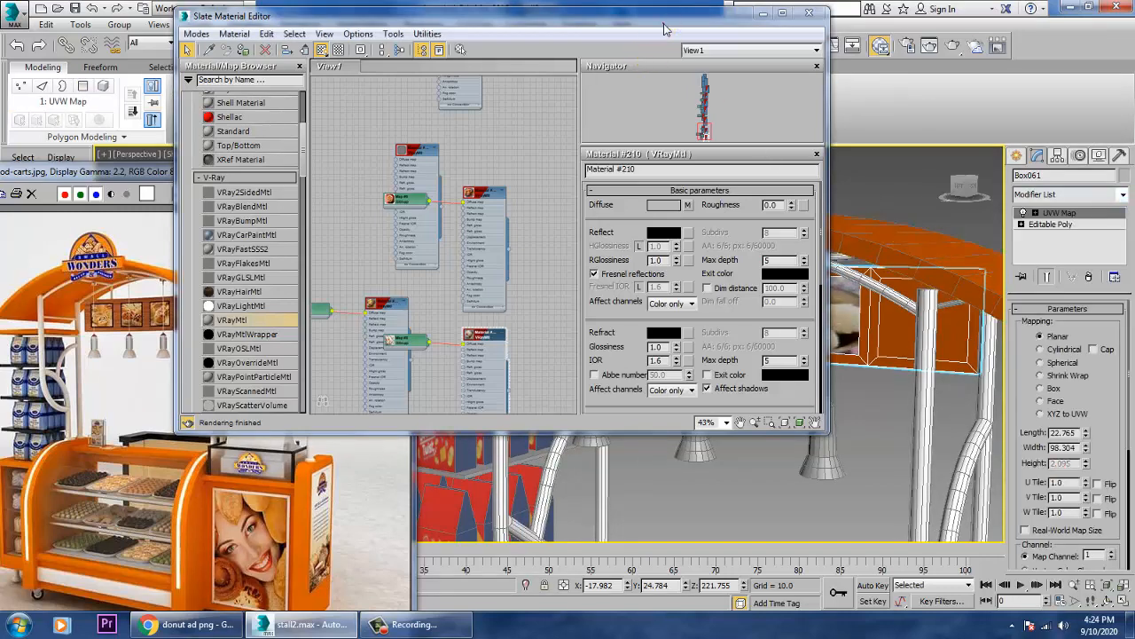
{"action": "left_click_drag", "start_coordinate": [665, 31], "coordinate": [384, 29]}
{"action": "key", "text": "ctrl+z"}
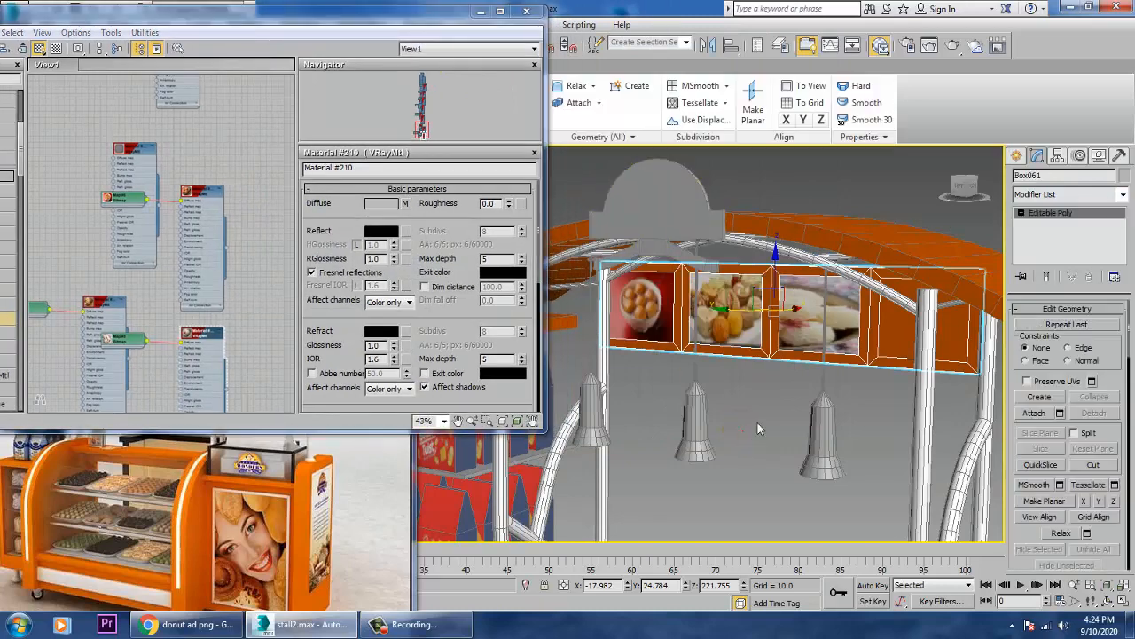
Step: Reselect the menu board's third panel polygon, add a UVW Map modifier with Planar mapping, and convert the board to Editable Poly
{"action": "left_click", "coordinate": [743, 431]}
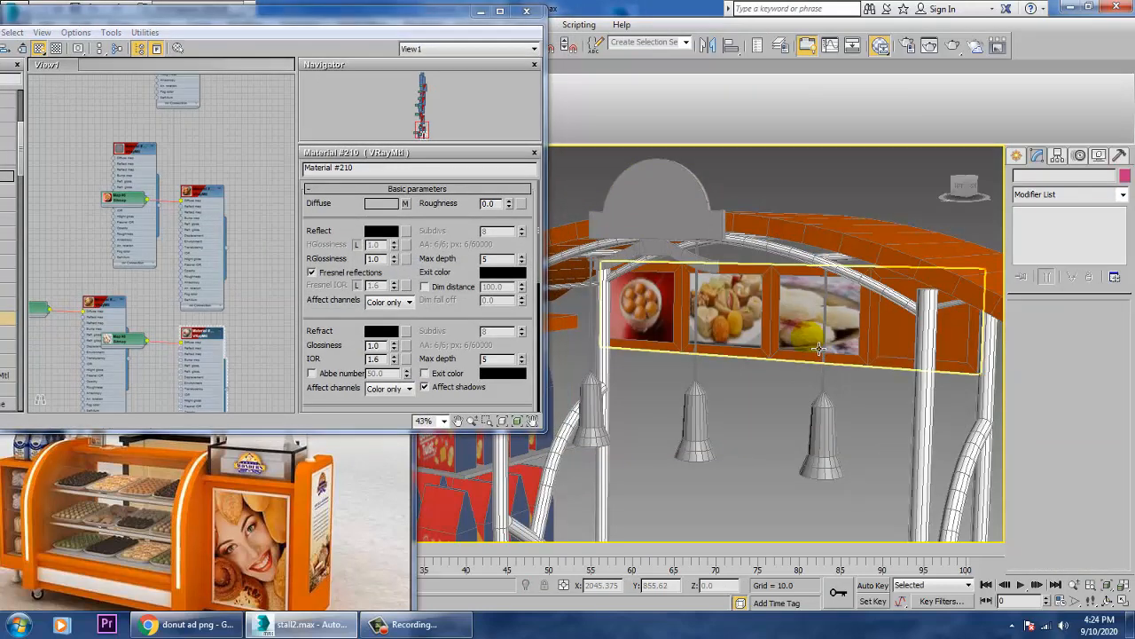
{"action": "left_click", "coordinate": [818, 349]}
{"action": "key", "text": "4"}
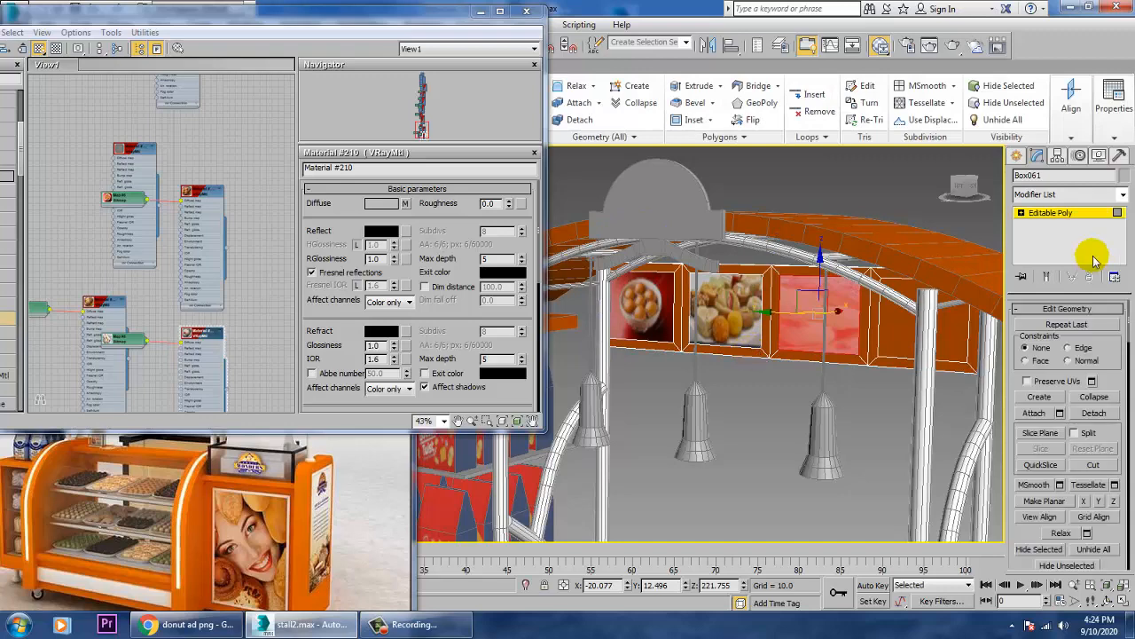
{"action": "left_click", "coordinate": [1067, 195]}
{"action": "key", "text": "u"}
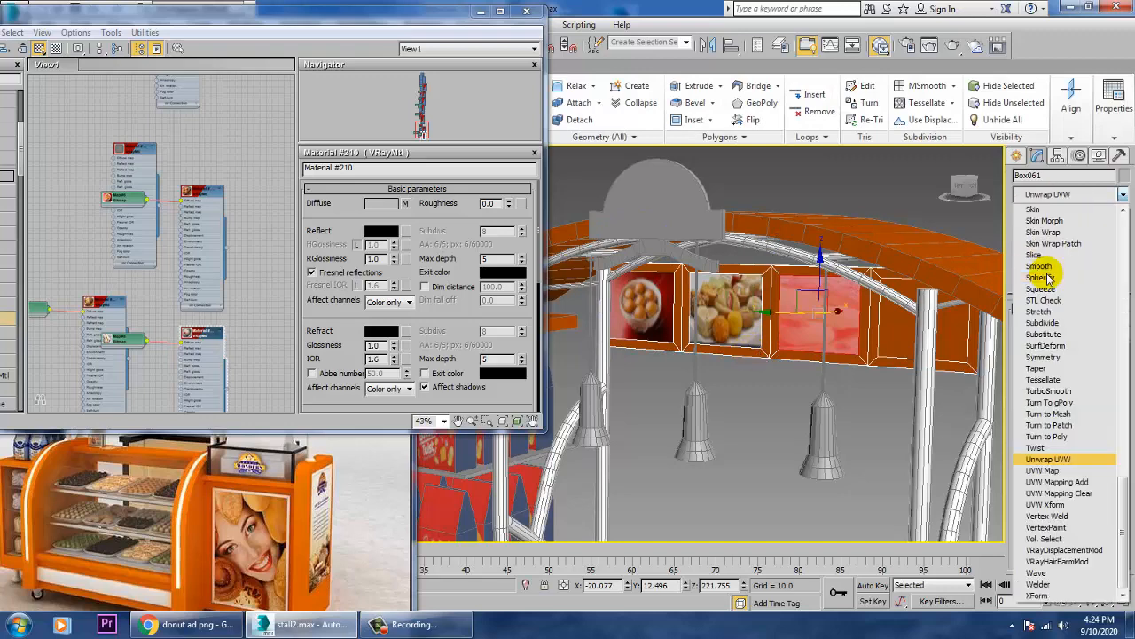
{"action": "left_click", "coordinate": [1046, 470]}
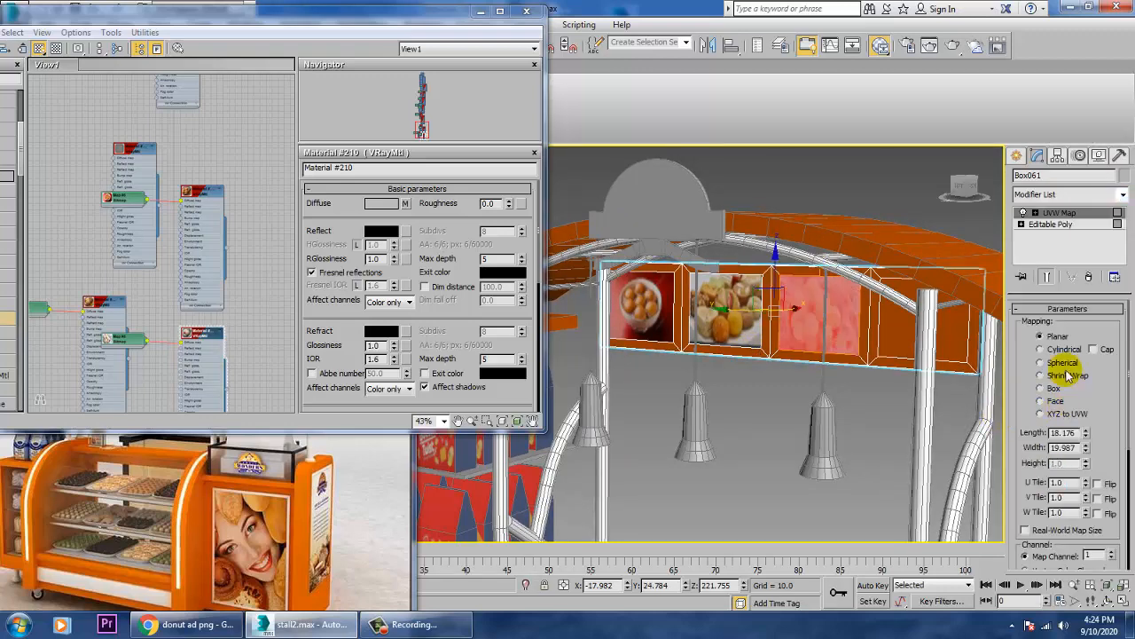
{"action": "right_click", "coordinate": [870, 342]}
{"action": "mouse_move", "coordinate": [927, 470]}
{"action": "left_click", "coordinate": [976, 479]}
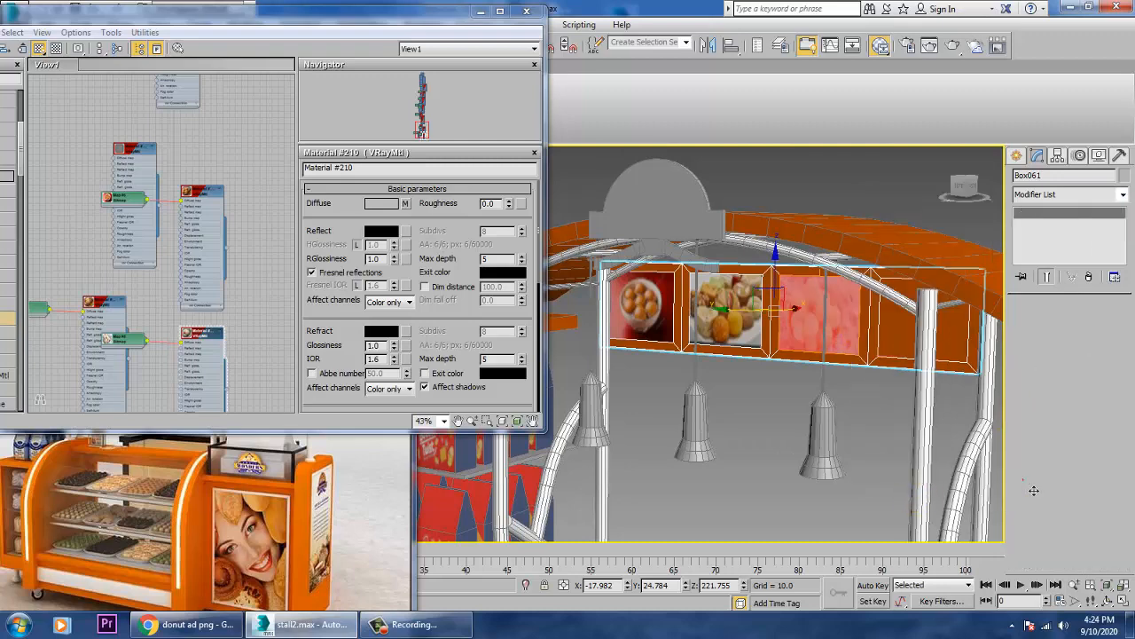
Step: Select the menu board's fourth inset panel and add a new VRayMtl for it below the existing materials
{"action": "key", "text": "4"}
{"action": "left_click", "coordinate": [908, 339]}
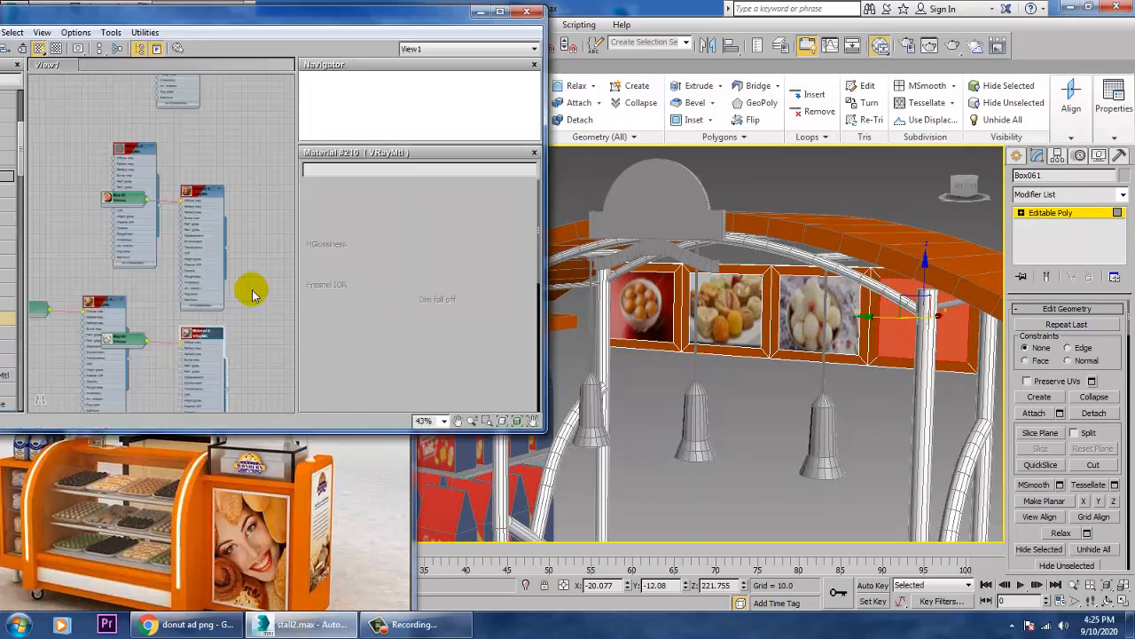
{"action": "middle_click_drag", "start_coordinate": [211, 304], "coordinate": [219, 80]}
{"action": "left_click_drag", "start_coordinate": [219, 15], "coordinate": [458, 18]}
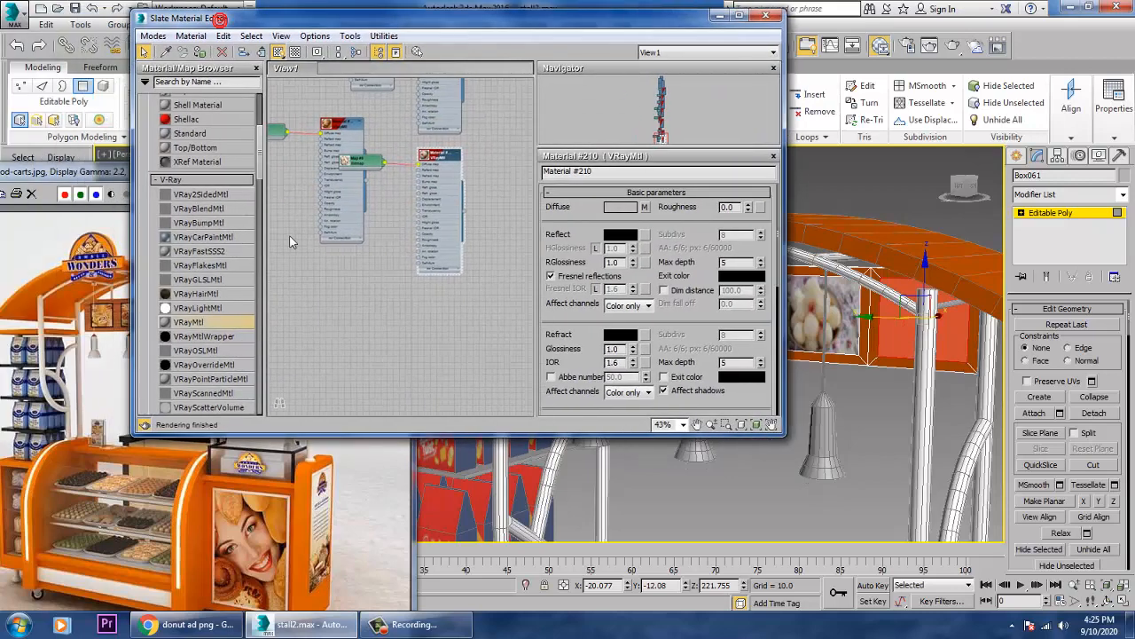
{"action": "left_click_drag", "start_coordinate": [363, 299], "coordinate": [363, 300]}
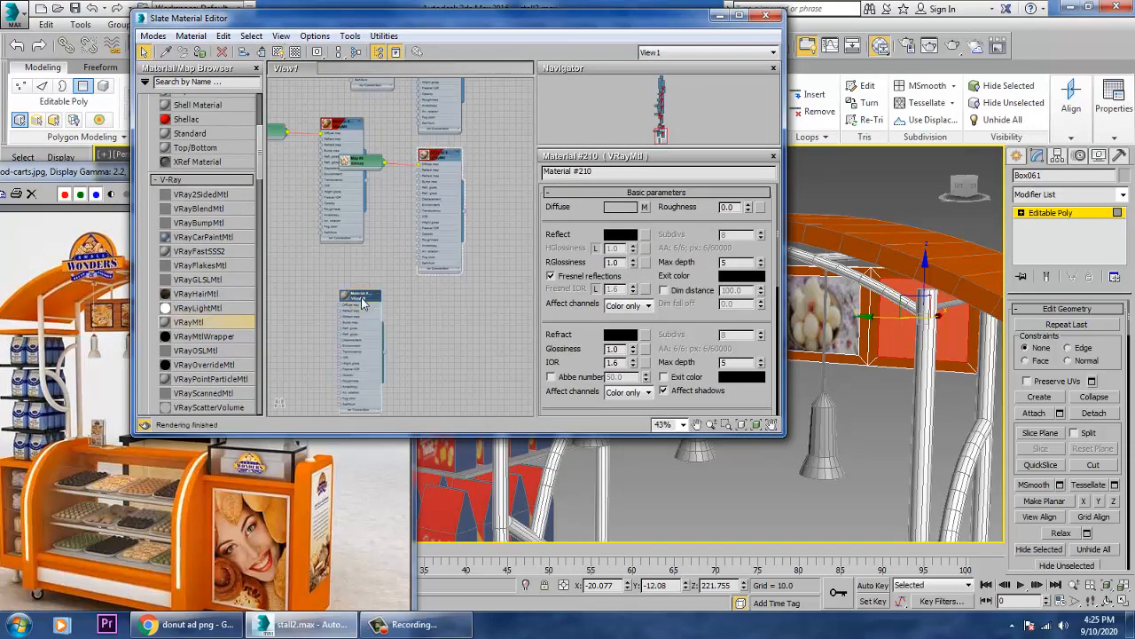
Step: Load "download (1)" from the hammer folder as the new material's diffuse bitmap and assign the material to the fourth panel
{"action": "left_click", "coordinate": [646, 207]}
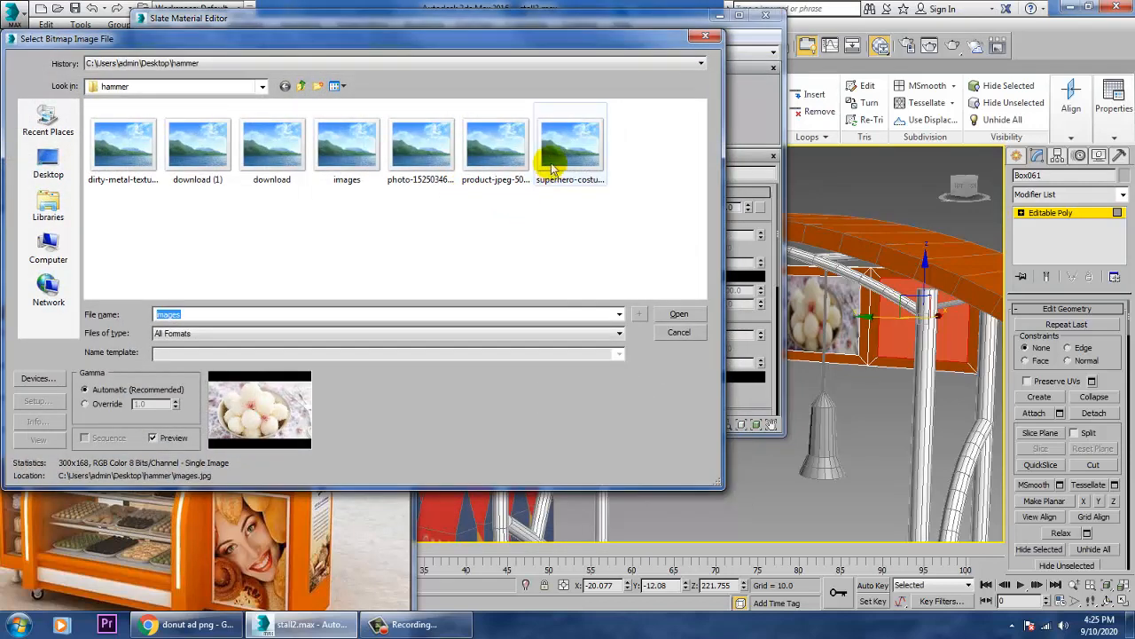
{"action": "left_click", "coordinate": [552, 165]}
{"action": "left_click", "coordinate": [464, 151]}
{"action": "left_click", "coordinate": [413, 157]}
{"action": "left_click", "coordinate": [356, 145]}
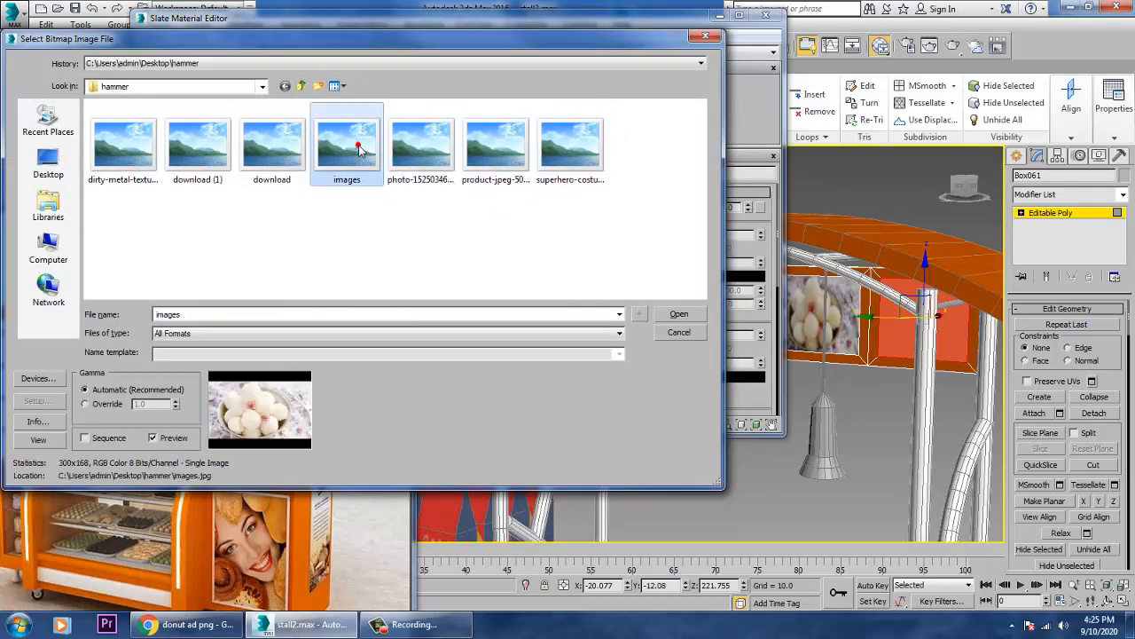
{"action": "left_click", "coordinate": [101, 151]}
{"action": "left_click", "coordinate": [204, 149]}
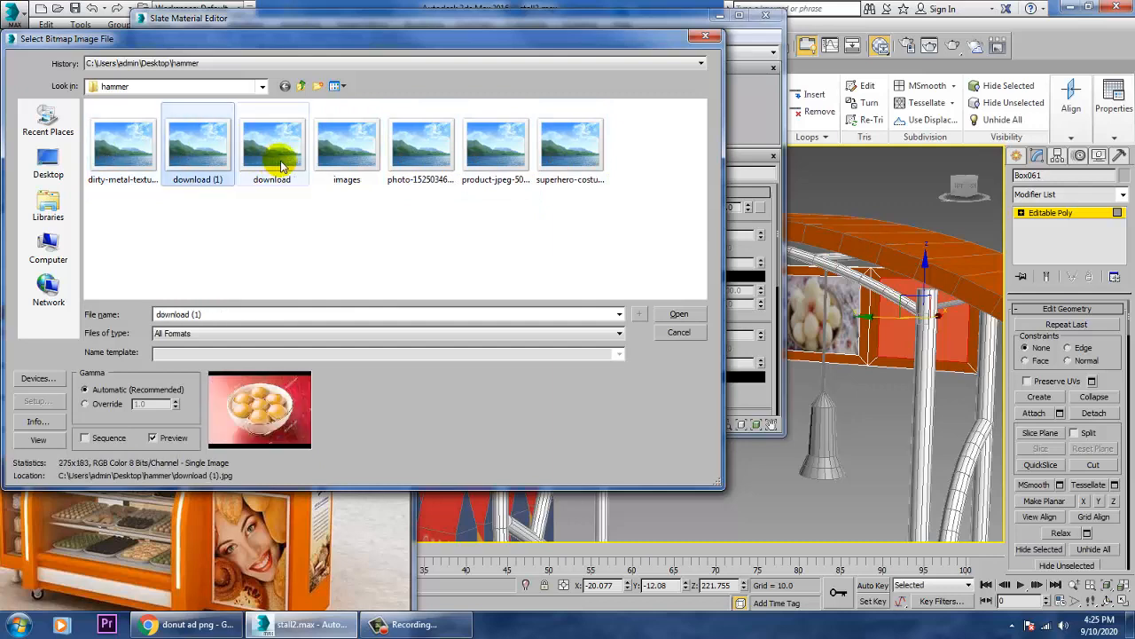
{"action": "left_click", "coordinate": [293, 155]}
{"action": "double_click", "coordinate": [197, 146]}
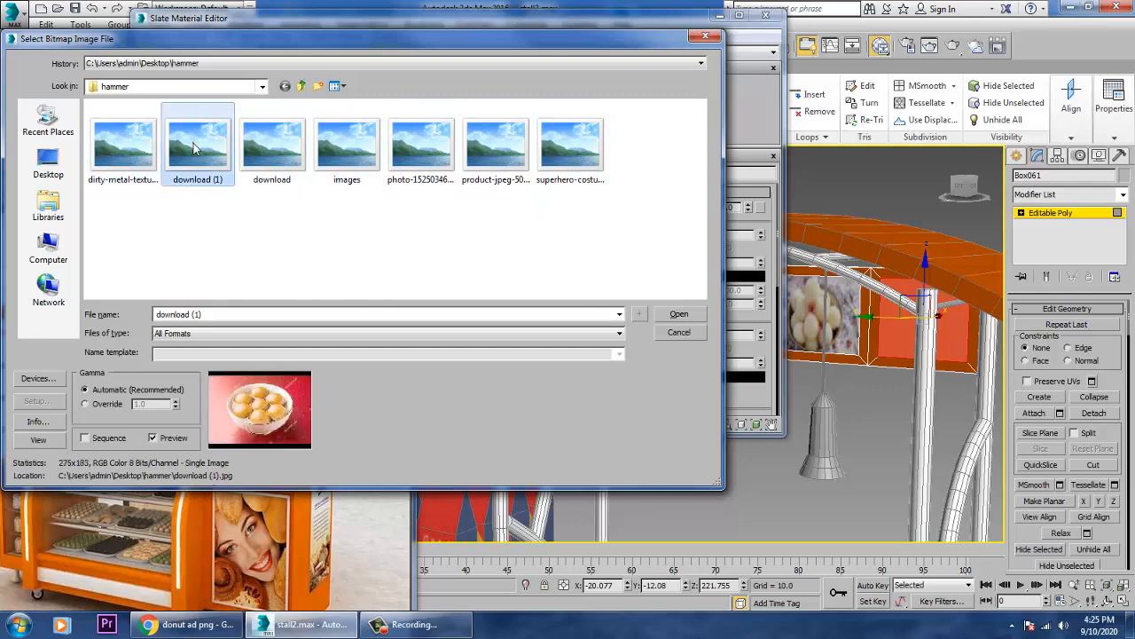
{"action": "left_click", "coordinate": [198, 52]}
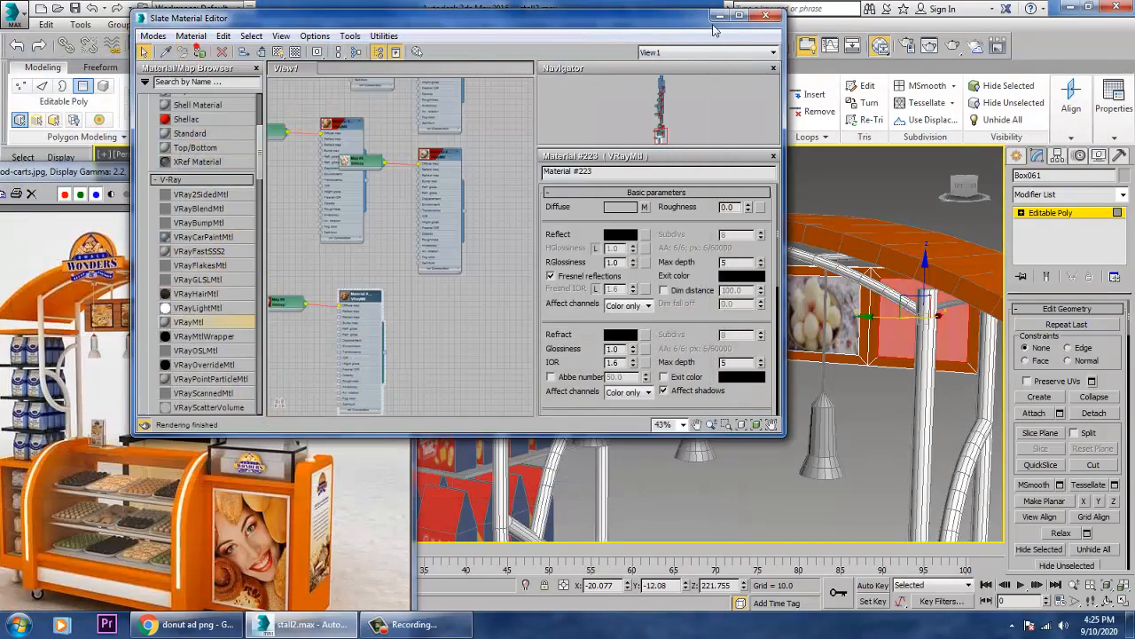
Step: Try adding a UVW Map modifier to the fourth panel before displaying its texture, and undo it
{"action": "left_click", "coordinate": [717, 16]}
{"action": "left_click", "coordinate": [1076, 198]}
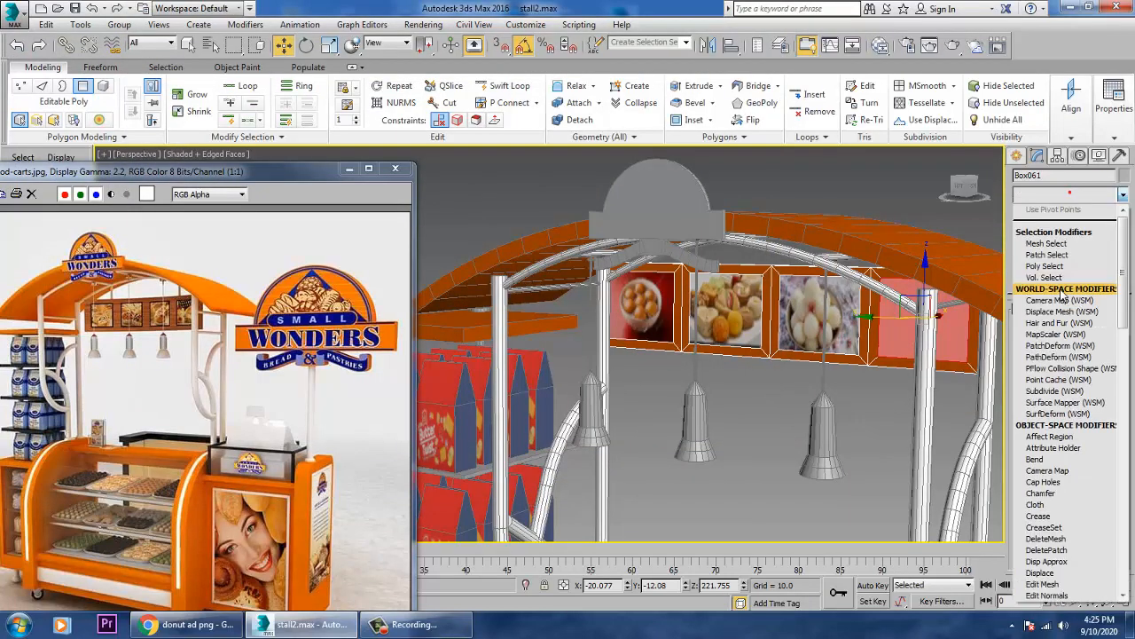
{"action": "scroll", "coordinate": [1062, 296], "scroll_direction": "down", "scroll_amount": 5}
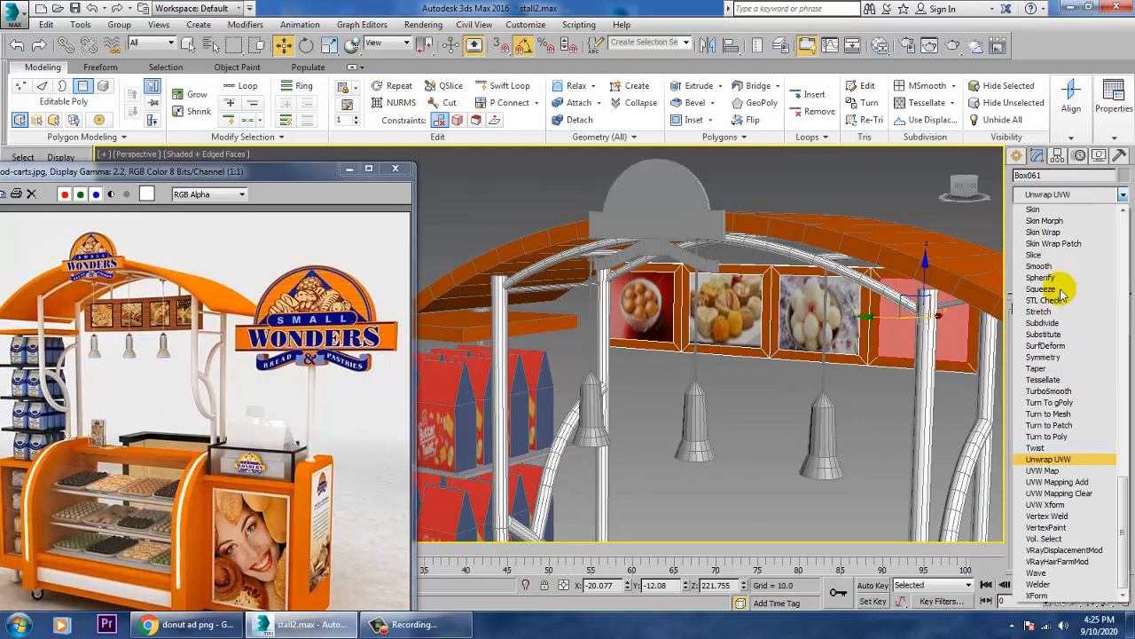
{"action": "left_click", "coordinate": [1047, 469]}
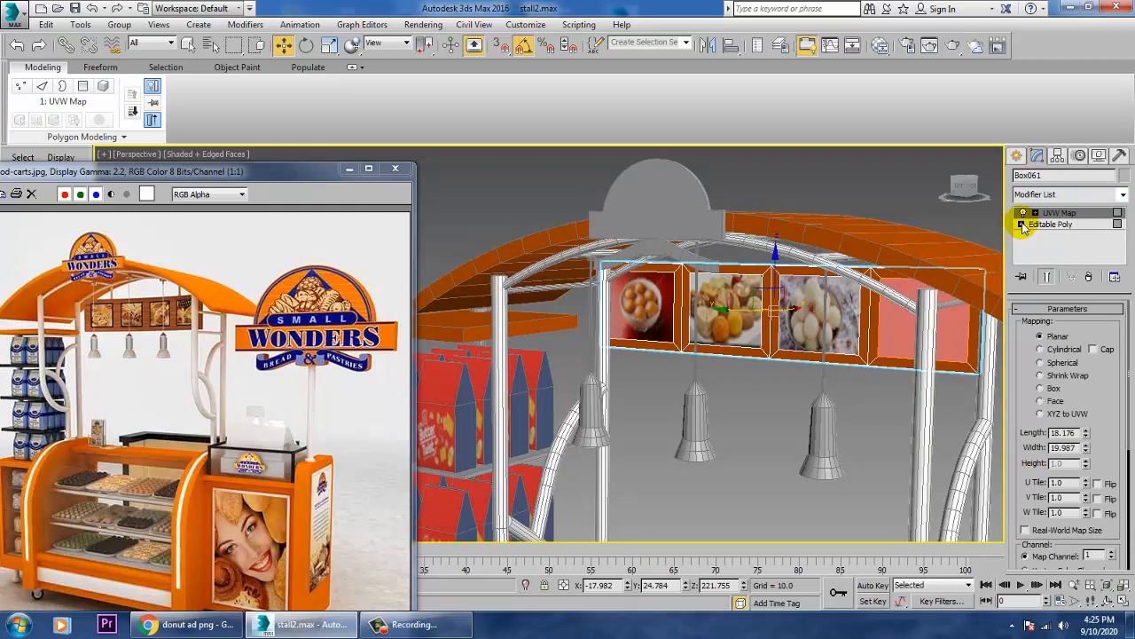
{"action": "key", "text": "ctrl+z"}
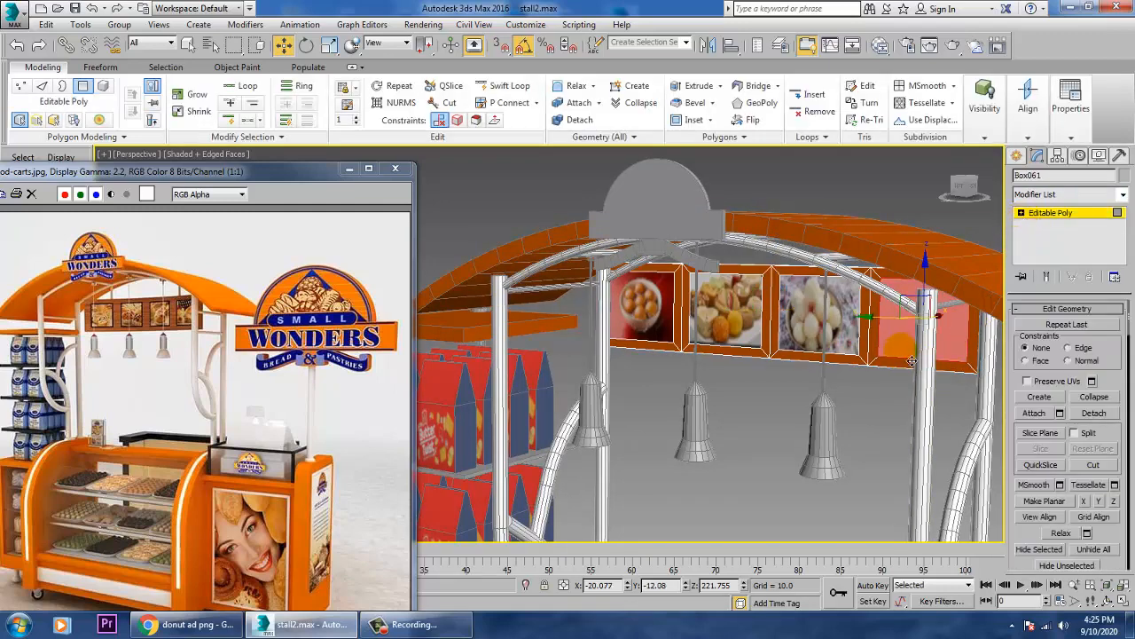
Step: Display the fourth panel's material in the viewport and add a UVW Map modifier with Planar mapping to the selected panel
{"action": "key", "text": "m"}
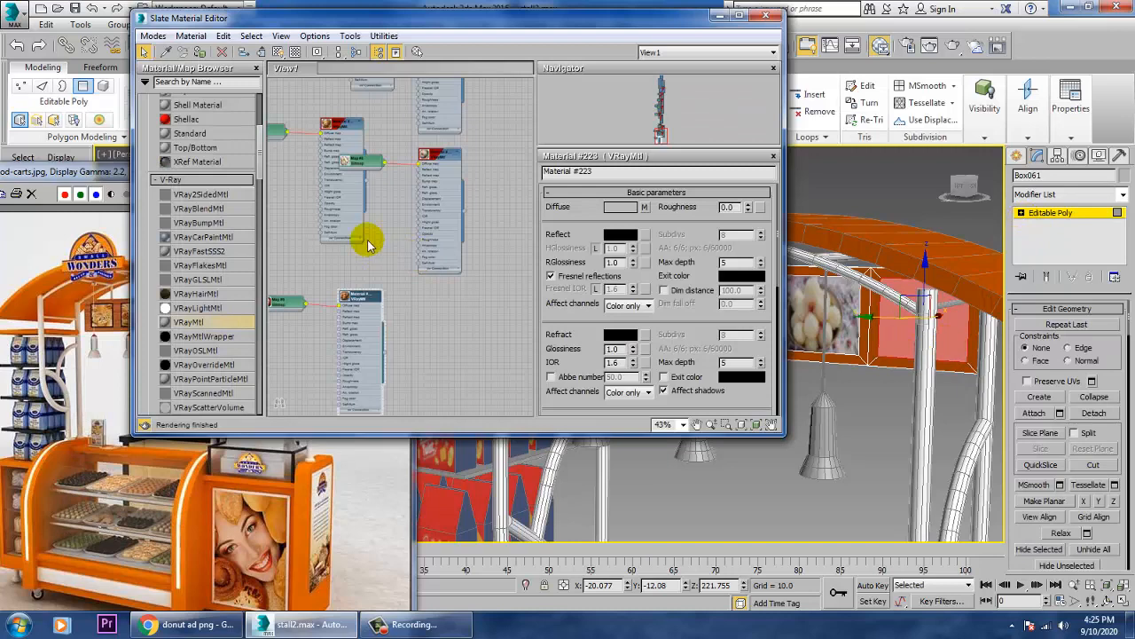
{"action": "left_click", "coordinate": [278, 53]}
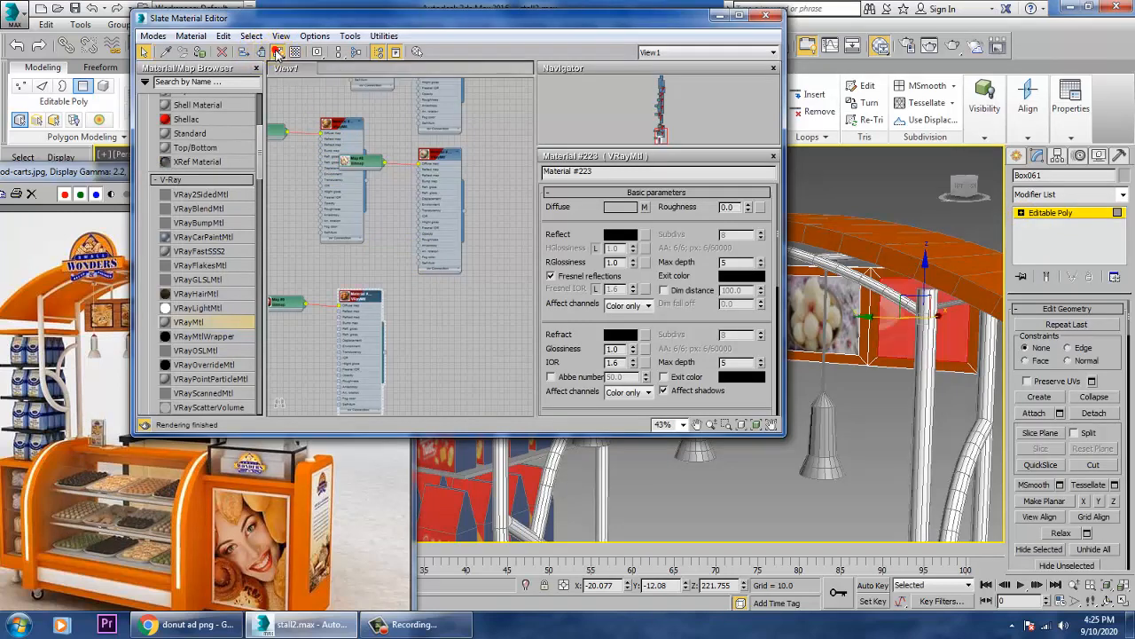
{"action": "left_click", "coordinate": [1078, 195]}
{"action": "scroll", "coordinate": [1062, 325], "scroll_direction": "down", "scroll_amount": 10}
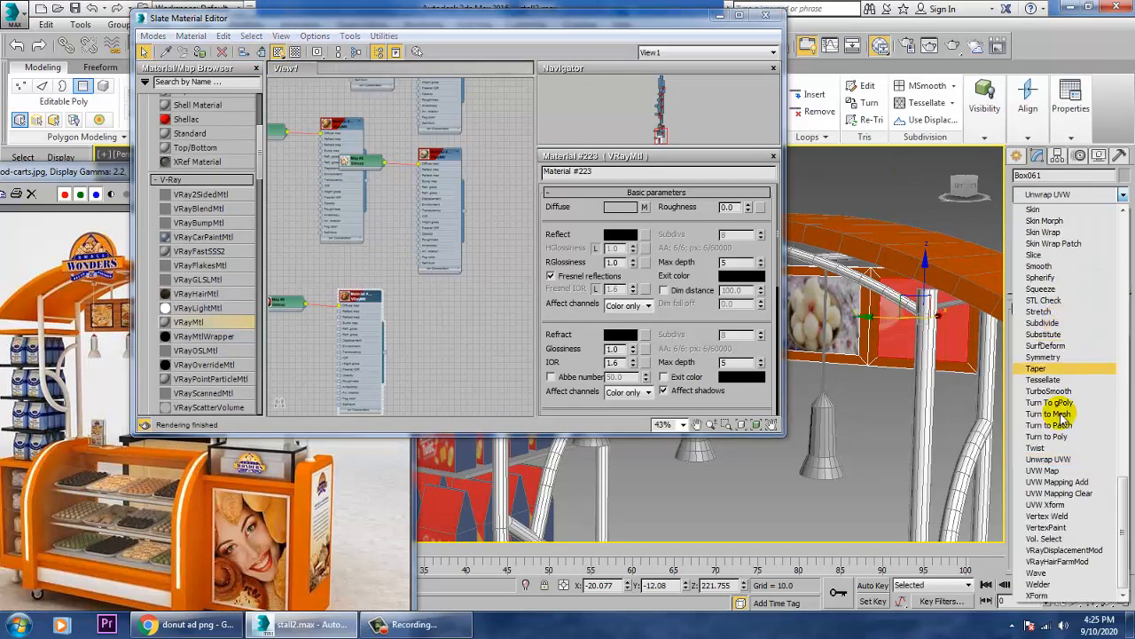
{"action": "left_click", "coordinate": [1061, 469]}
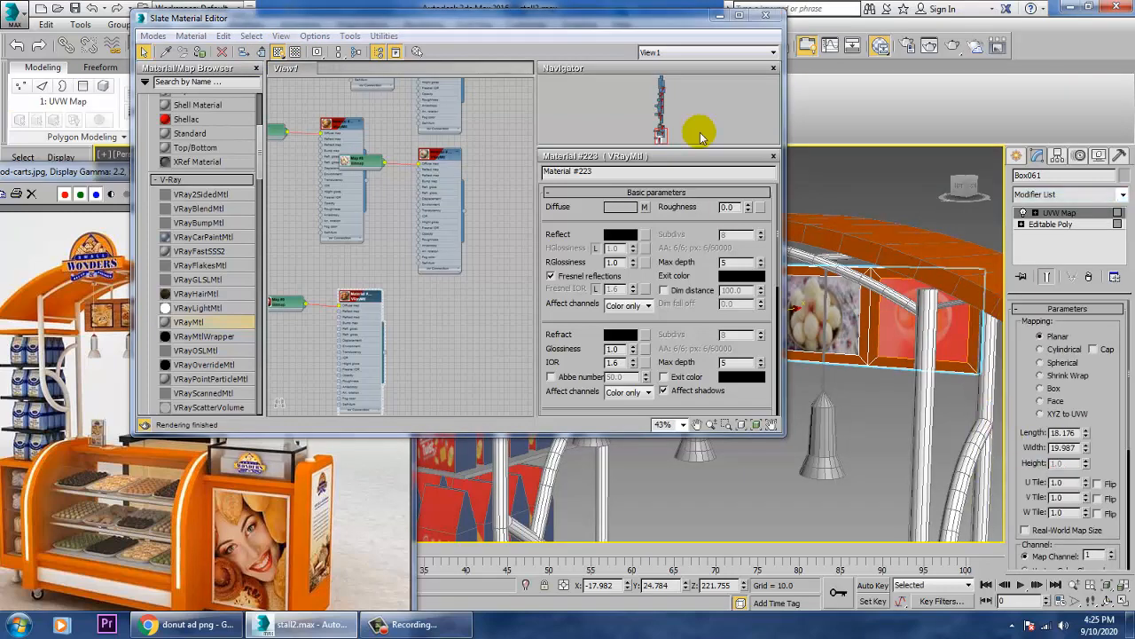
Step: Convert the mapped menu board to Editable Poly and deselect it
{"action": "left_click", "coordinate": [720, 16]}
{"action": "right_click", "coordinate": [744, 301]}
{"action": "mouse_move", "coordinate": [768, 436]}
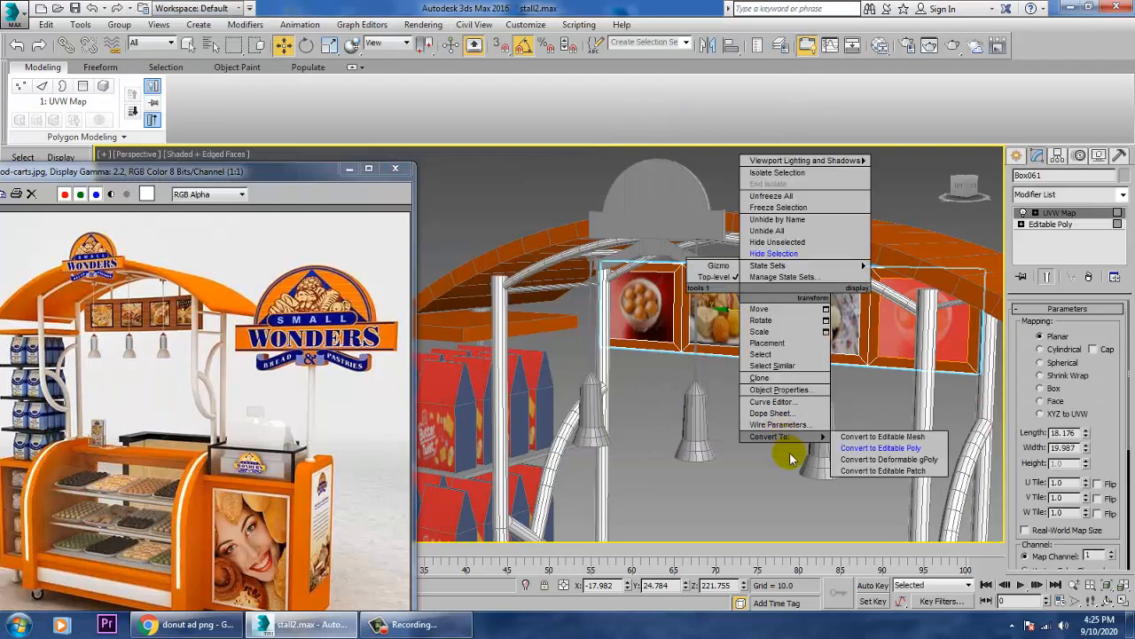
{"action": "left_click", "coordinate": [844, 446]}
{"action": "left_click", "coordinate": [751, 519]}
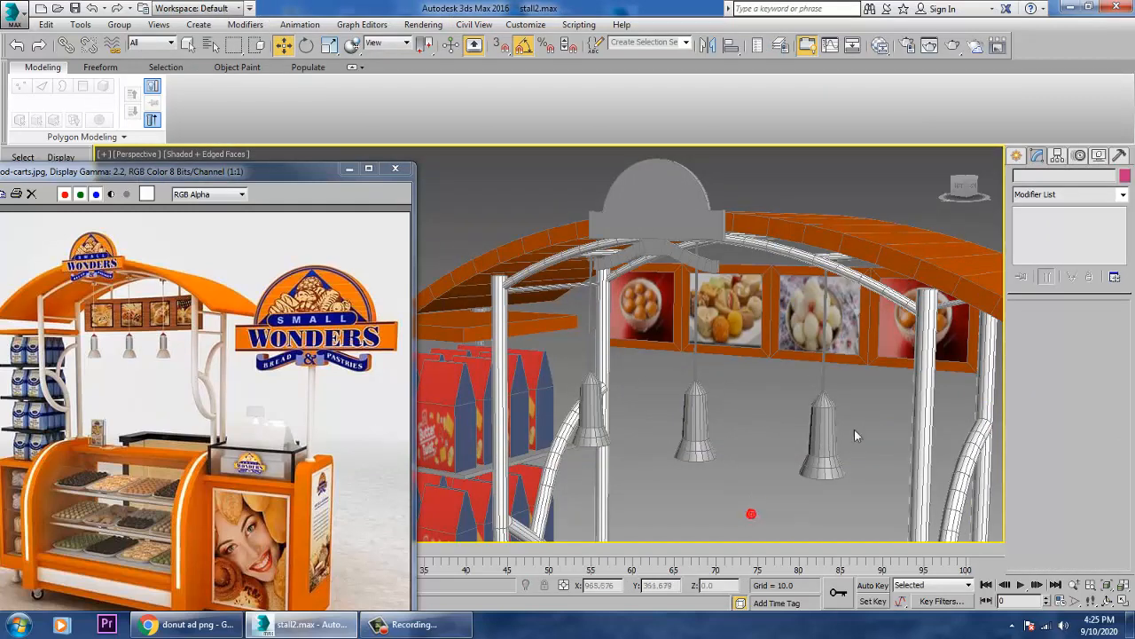
Step: Select the cash register on the orange counter and add a new VRayMtl beside the fourth panel's material
{"action": "middle_click_drag", "start_coordinate": [855, 429], "coordinate": [705, 387], "text": "alt"}
{"action": "scroll", "coordinate": [709, 390], "scroll_direction": "down", "scroll_amount": 6}
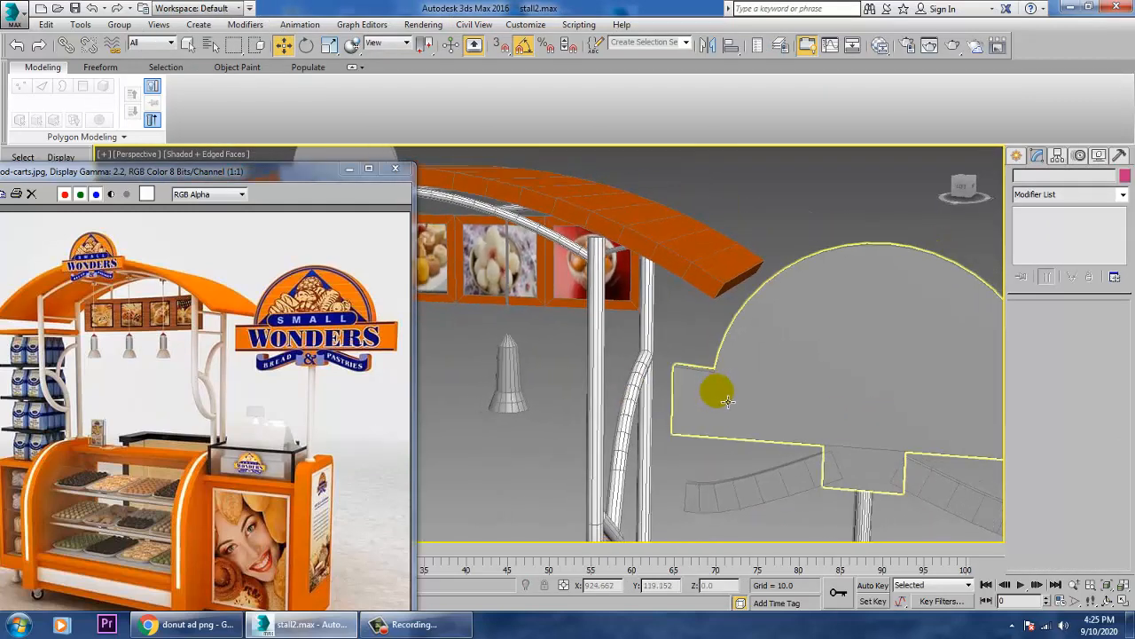
{"action": "middle_click_drag", "start_coordinate": [732, 448], "coordinate": [600, 254]}
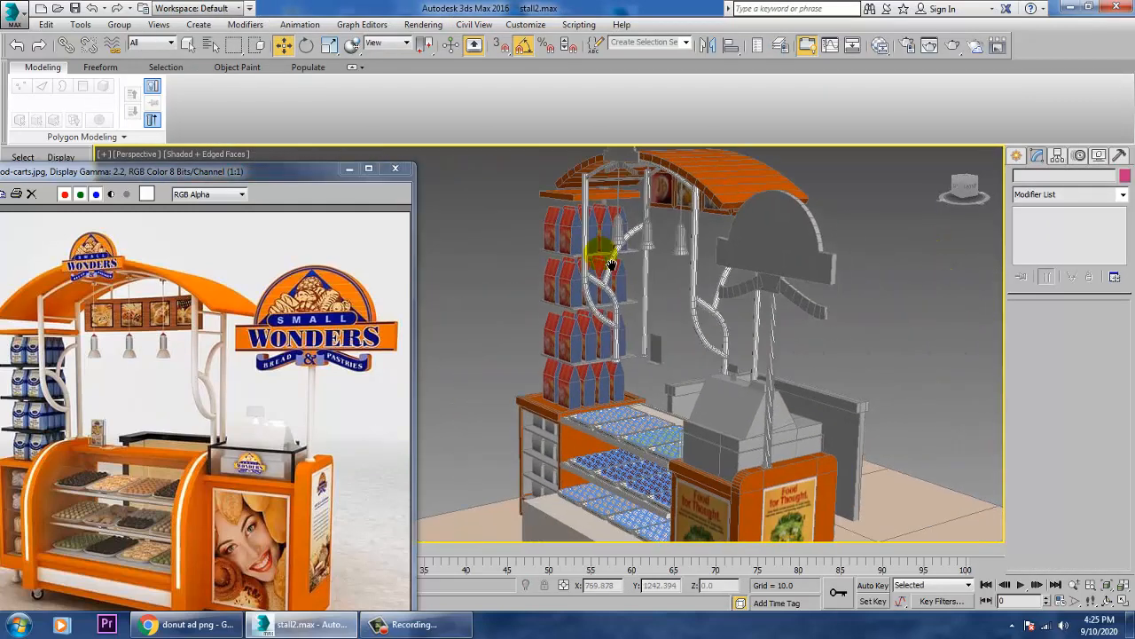
{"action": "left_click", "coordinate": [751, 415]}
{"action": "scroll", "coordinate": [793, 324], "scroll_direction": "up", "scroll_amount": 6}
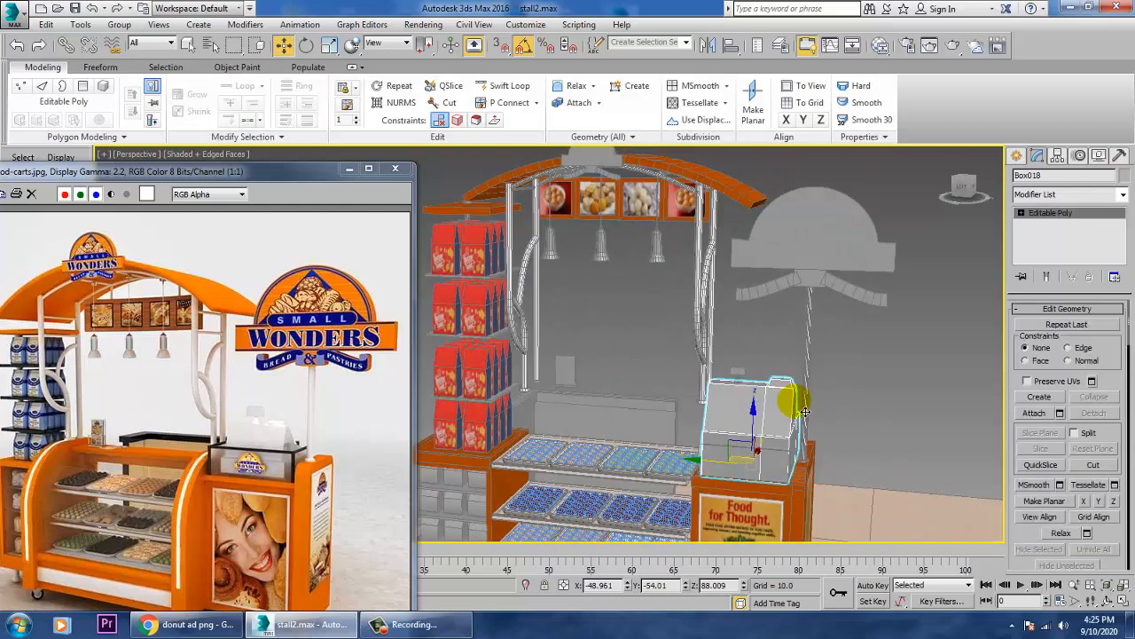
{"action": "key", "text": "m"}
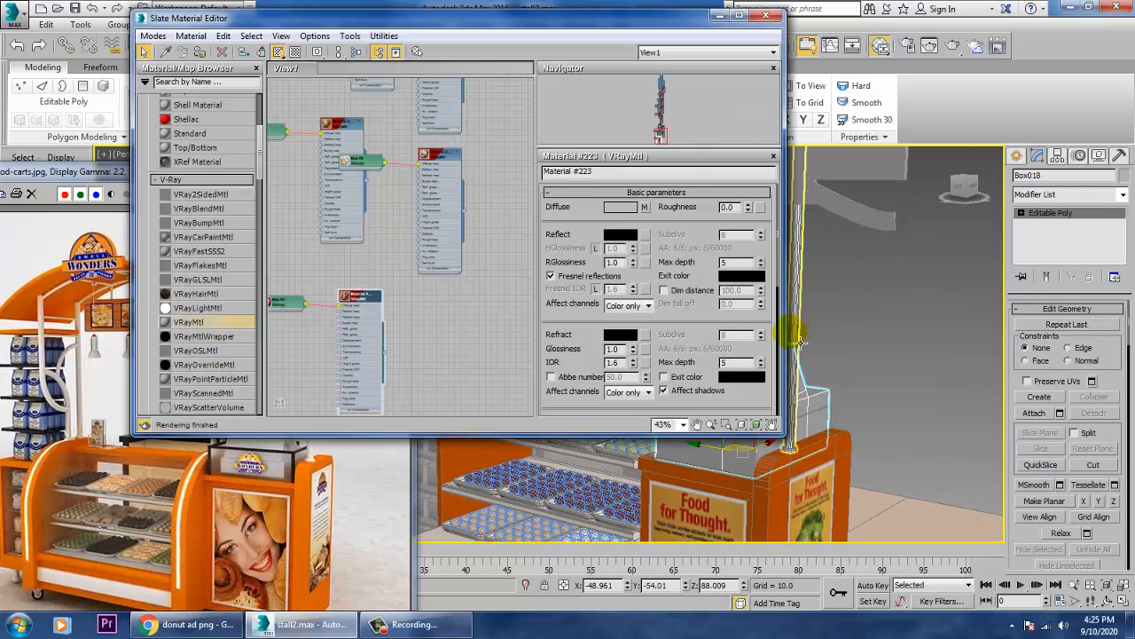
{"action": "left_click_drag", "start_coordinate": [207, 325], "coordinate": [470, 310]}
{"action": "double_click", "coordinate": [470, 308]}
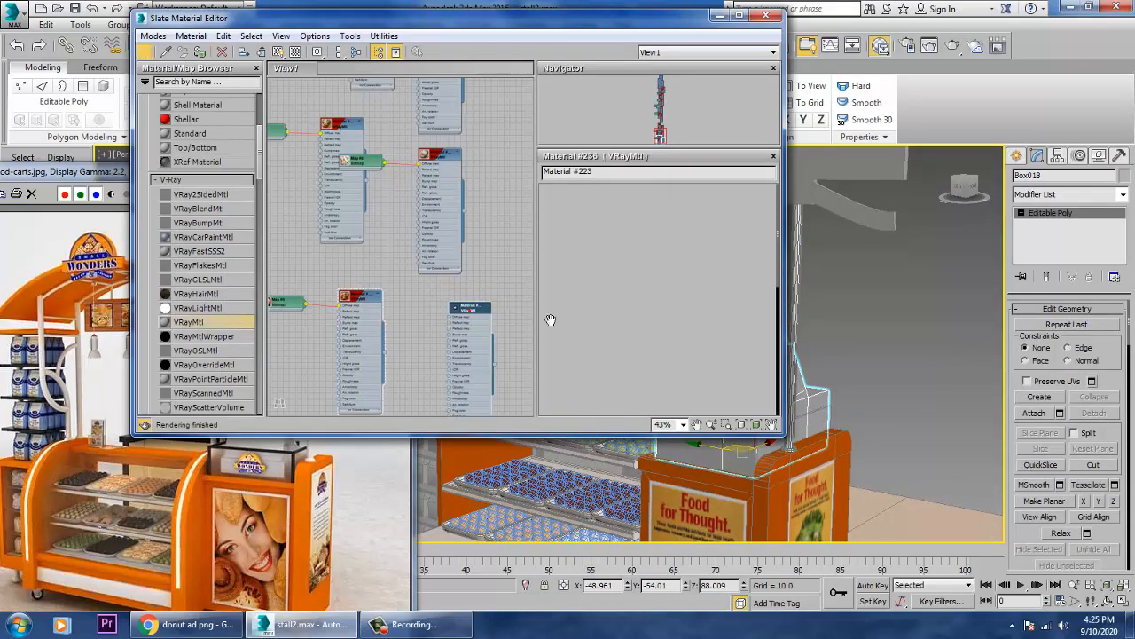
Step: Set the new material's diffuse colour to near-white and assign it to the cash register
{"action": "left_click", "coordinate": [620, 209]}
{"action": "left_click_drag", "start_coordinate": [424, 157], "coordinate": [419, 184]}
{"action": "left_click", "coordinate": [520, 210]}
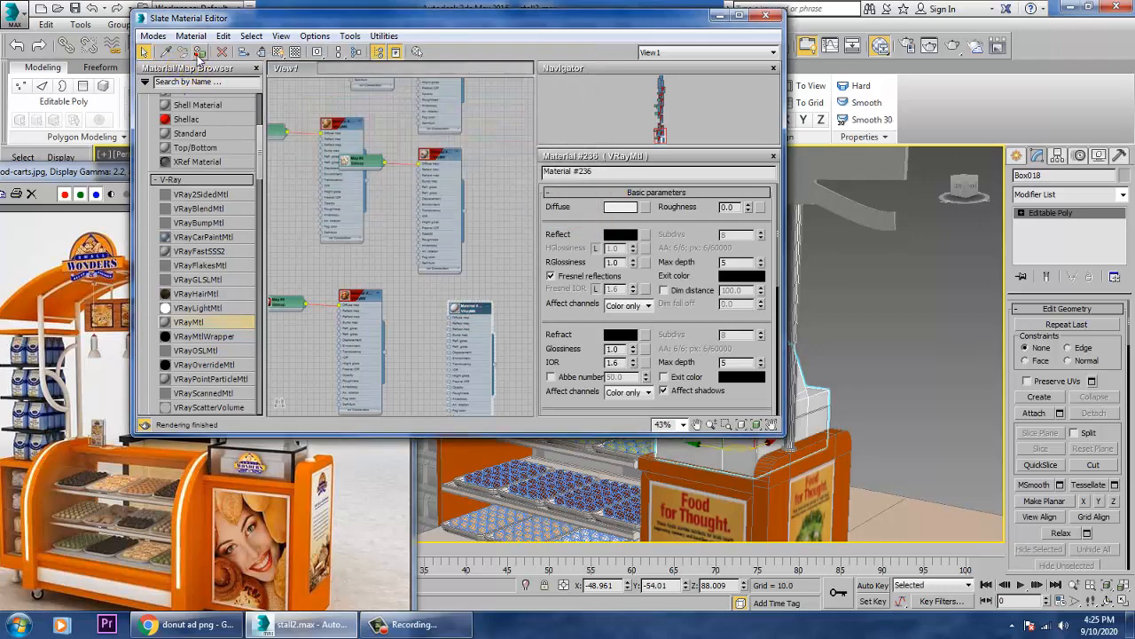
Step: Assign the near-white cash register material to the small display on top of the register
{"action": "left_click_drag", "start_coordinate": [570, 12], "coordinate": [278, 82]}
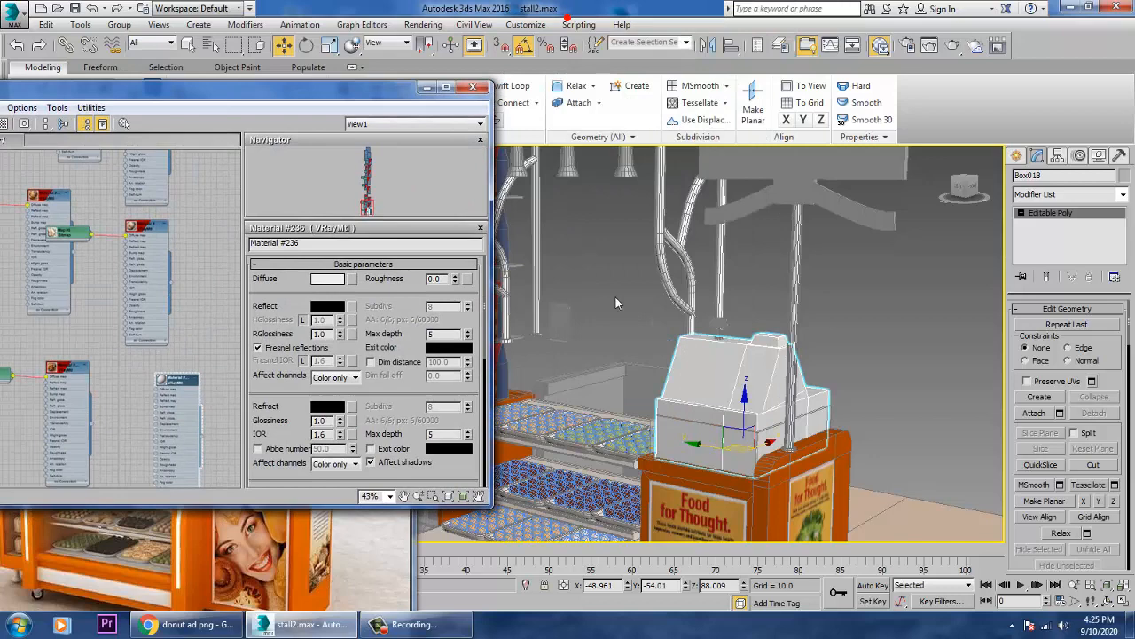
{"action": "left_click", "coordinate": [723, 325]}
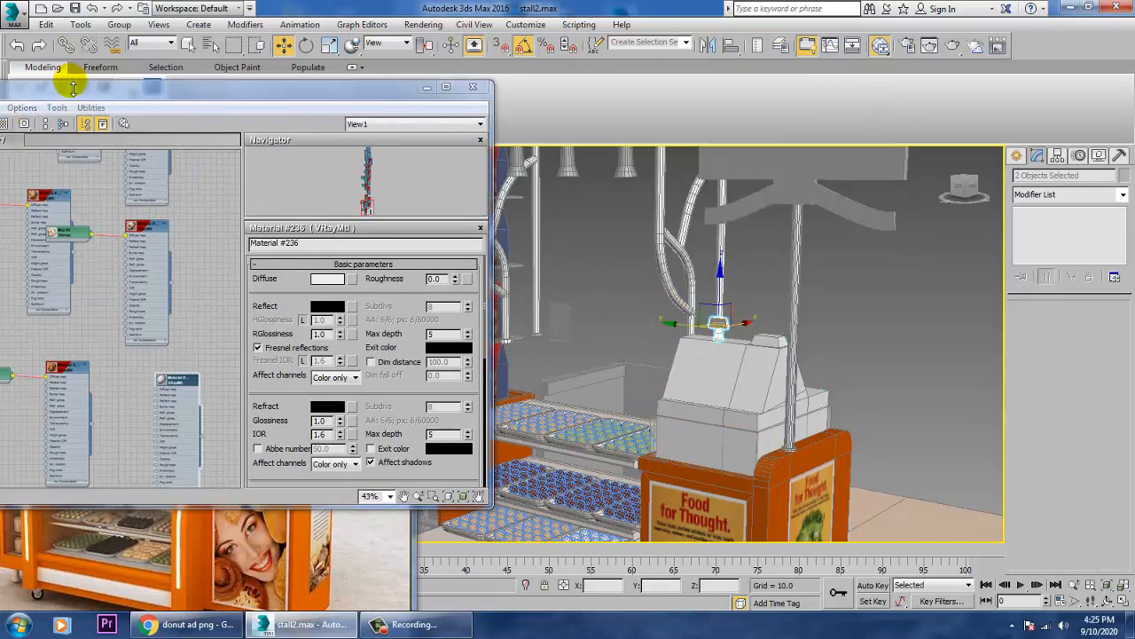
{"action": "left_click_drag", "start_coordinate": [73, 86], "coordinate": [175, 87]}
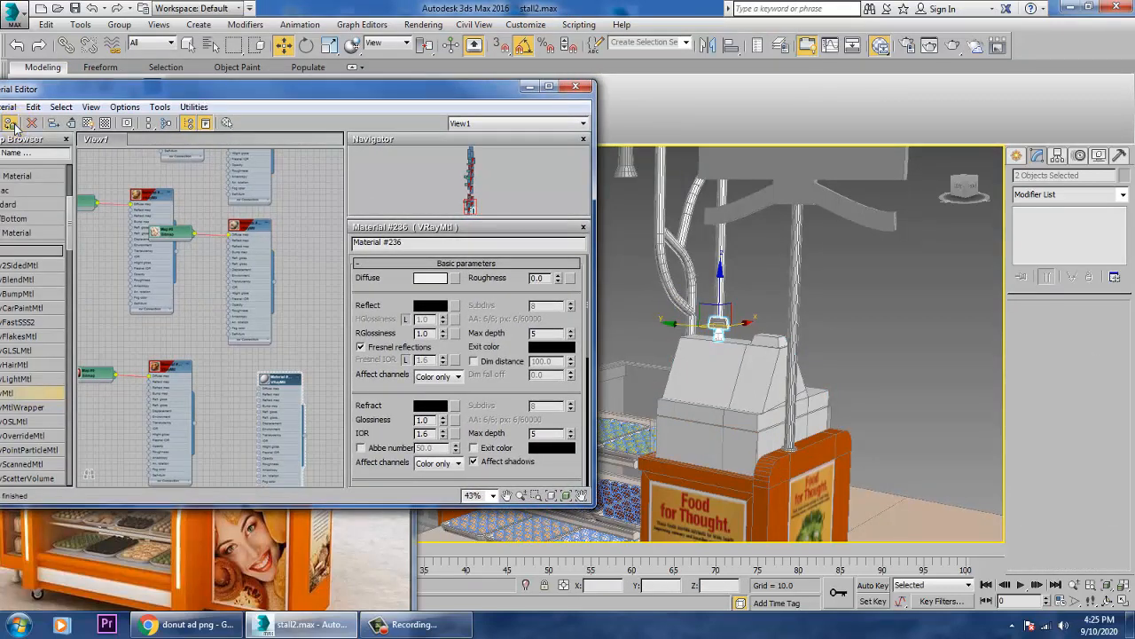
{"action": "left_click", "coordinate": [530, 86]}
{"action": "left_click", "coordinate": [932, 344]}
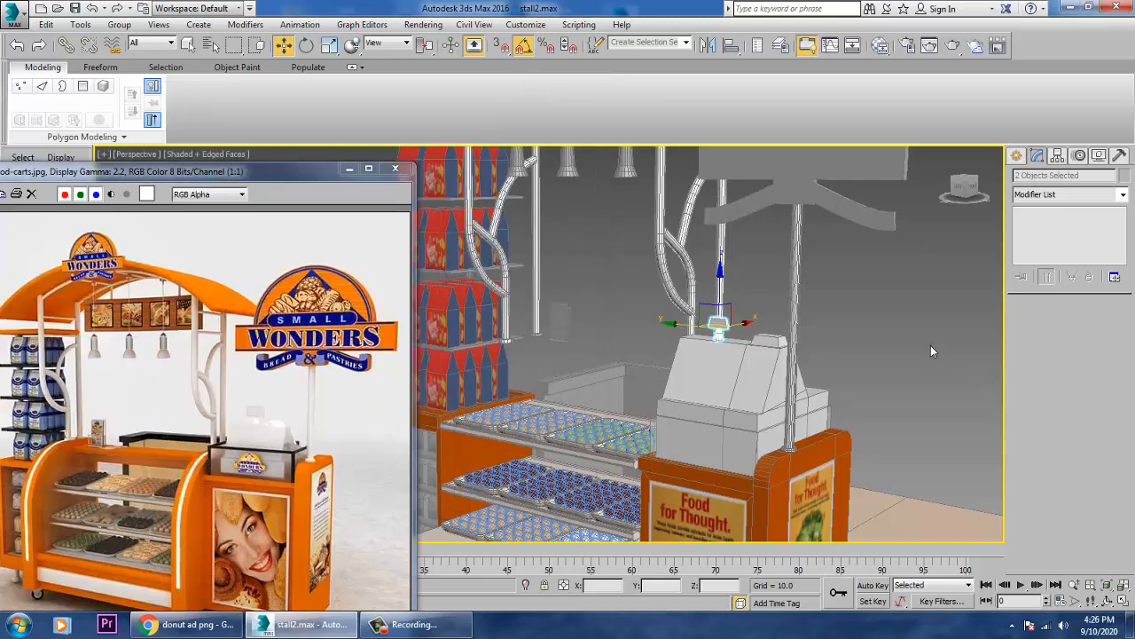
Step: Assign the stall's existing orange VRayMtl to the large half-round sign board on the pole by the cash register
{"action": "middle_click_drag", "start_coordinate": [838, 341], "coordinate": [756, 516]}
{"action": "left_click", "coordinate": [744, 331]}
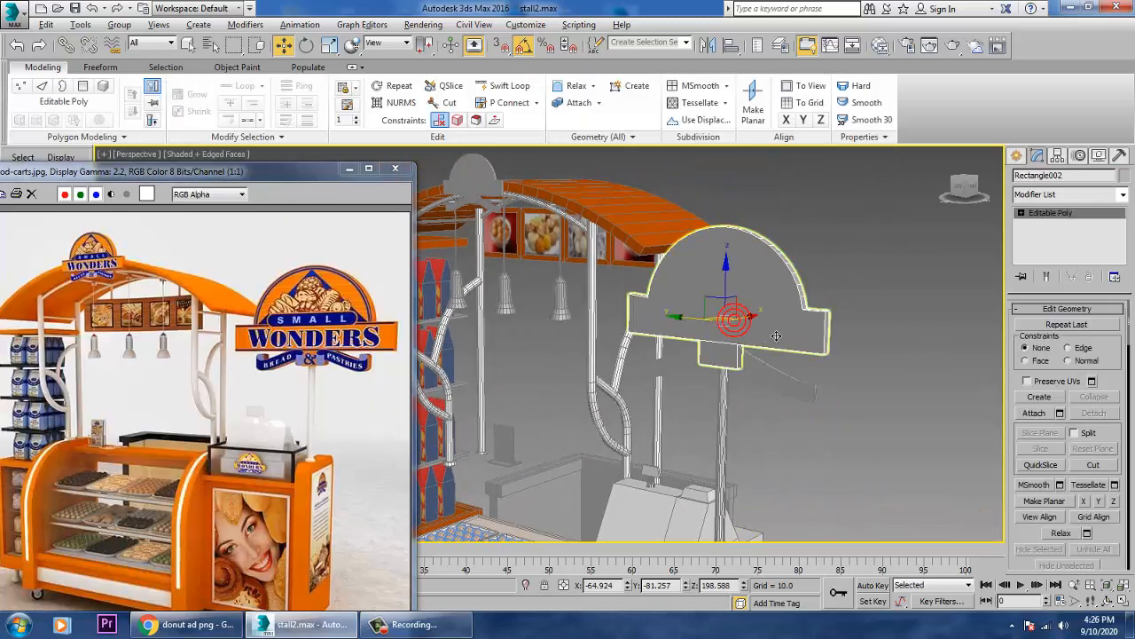
{"action": "middle_click_drag", "start_coordinate": [736, 318], "coordinate": [828, 341], "text": "alt"}
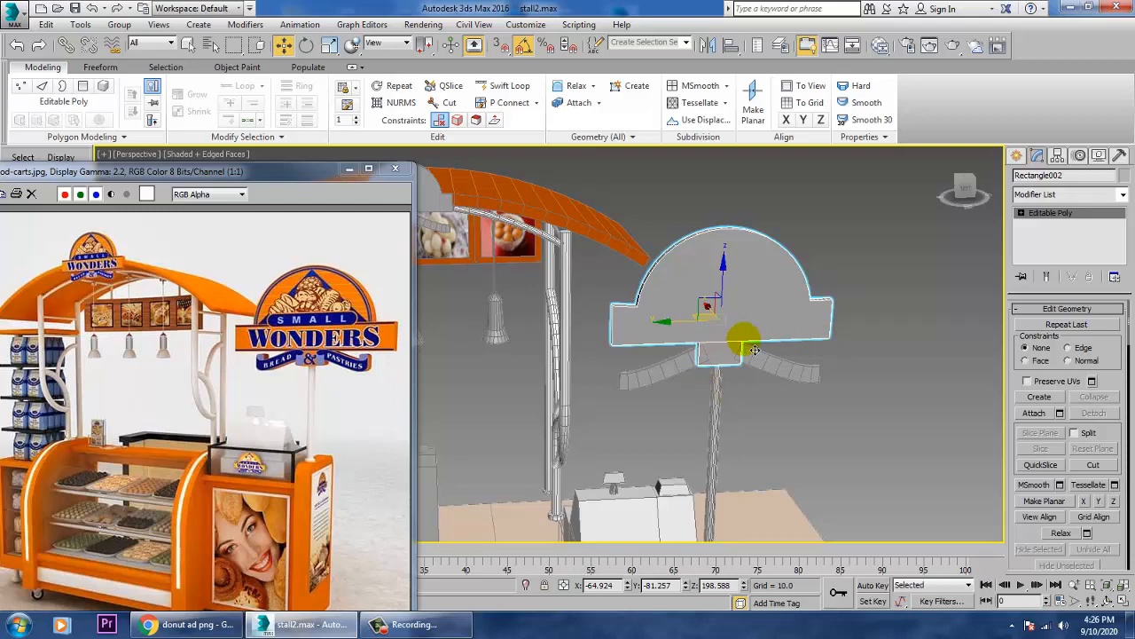
{"action": "scroll", "coordinate": [786, 310], "scroll_direction": "up", "scroll_amount": 4}
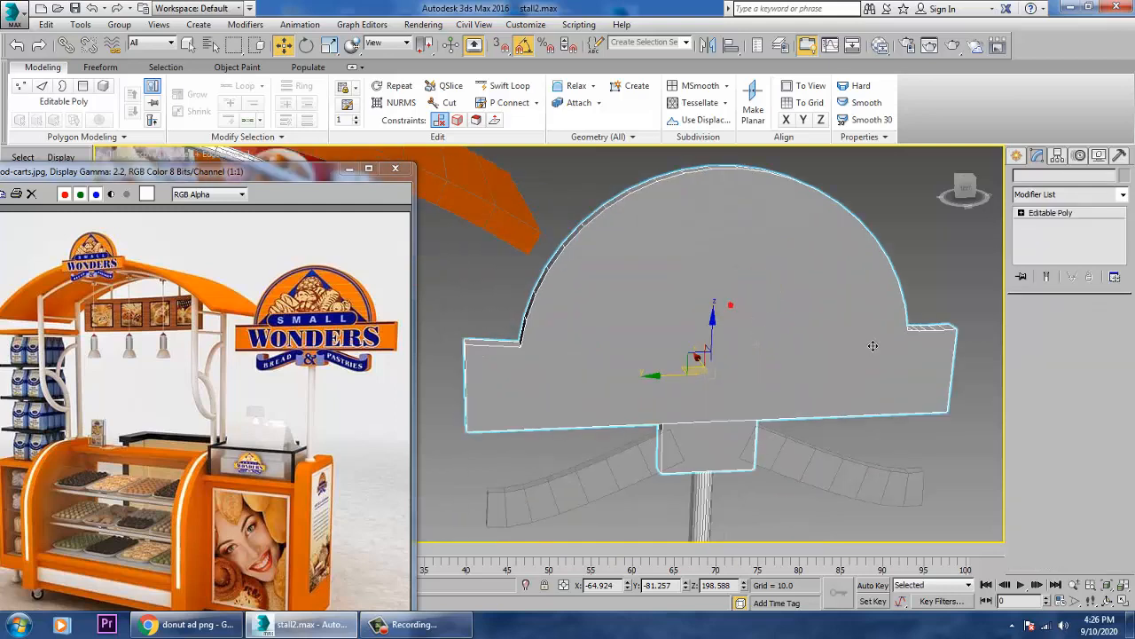
{"action": "left_click", "coordinate": [1021, 213]}
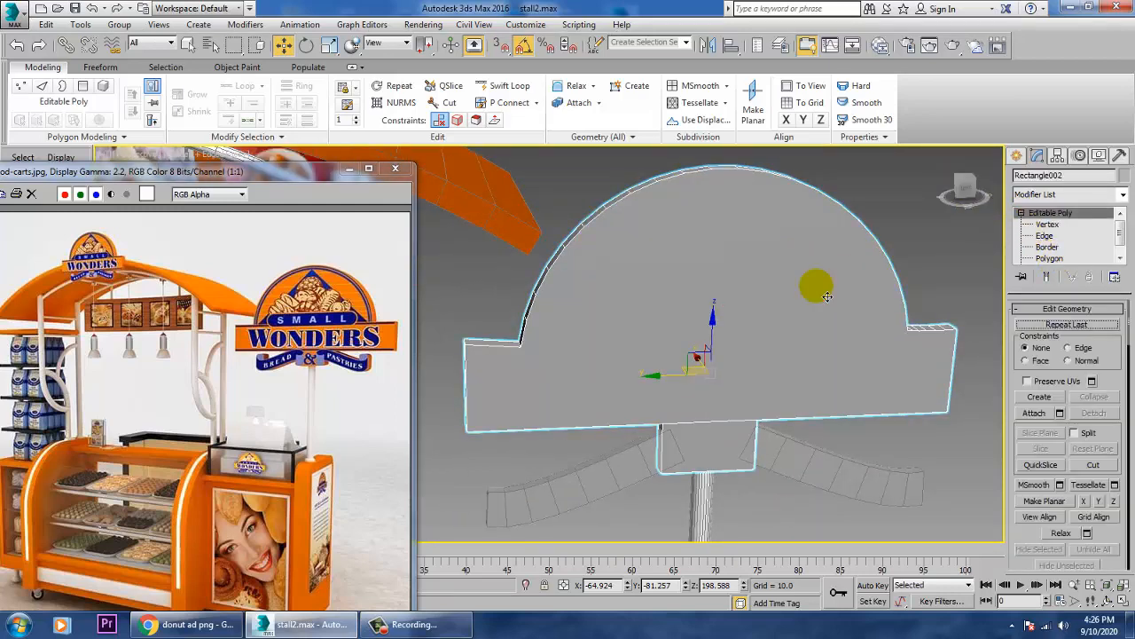
{"action": "key", "text": "m"}
{"action": "middle_click_drag", "start_coordinate": [246, 204], "coordinate": [253, 380]}
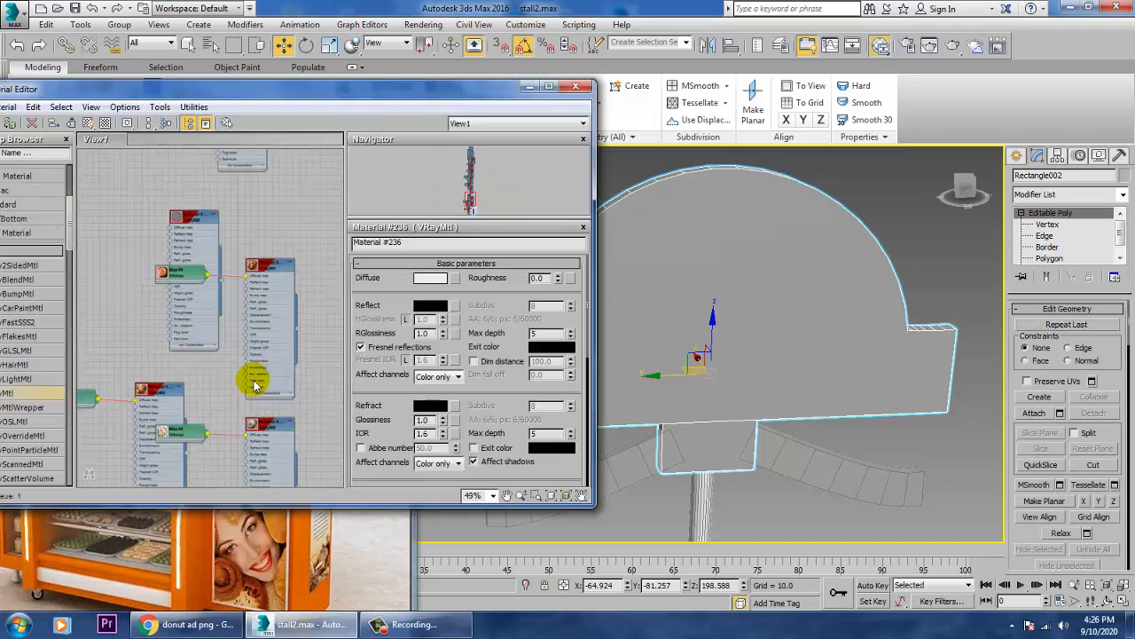
{"action": "scroll", "coordinate": [256, 323], "scroll_direction": "down", "scroll_amount": 5}
{"action": "scroll", "coordinate": [261, 306], "scroll_direction": "up", "scroll_amount": 5}
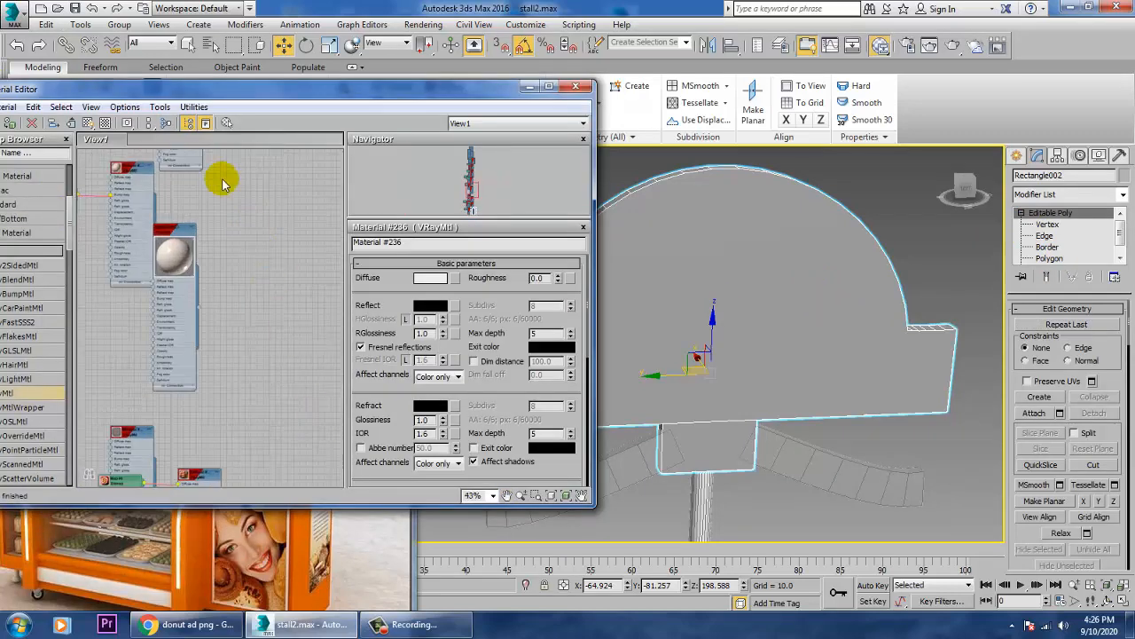
{"action": "middle_click_drag", "start_coordinate": [224, 182], "coordinate": [323, 502]}
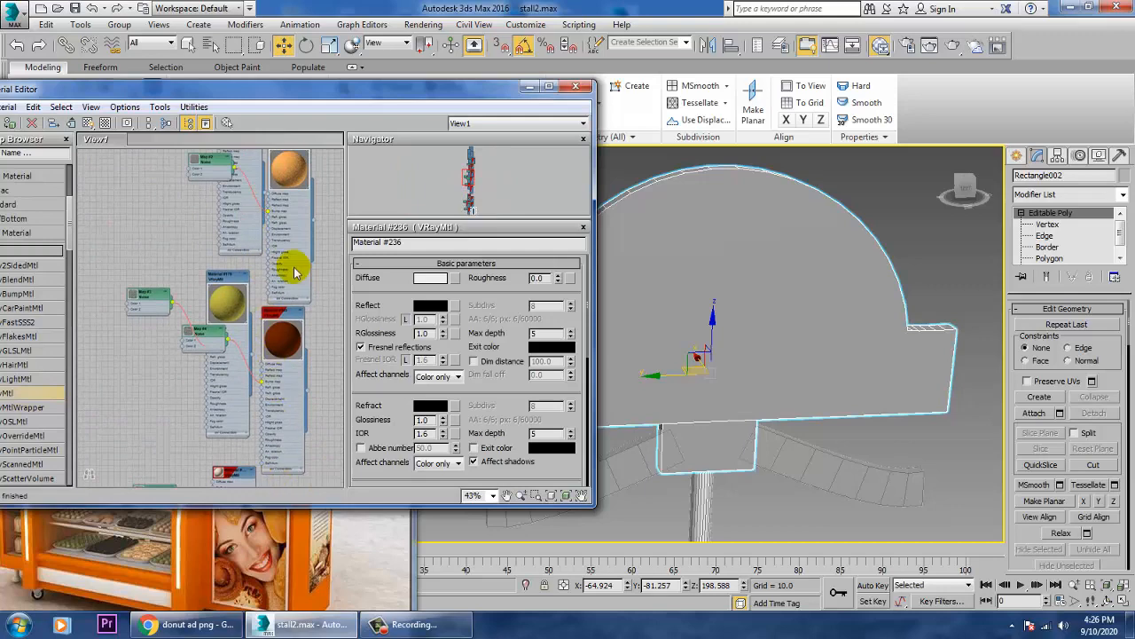
{"action": "middle_click_drag", "start_coordinate": [294, 263], "coordinate": [267, 402]}
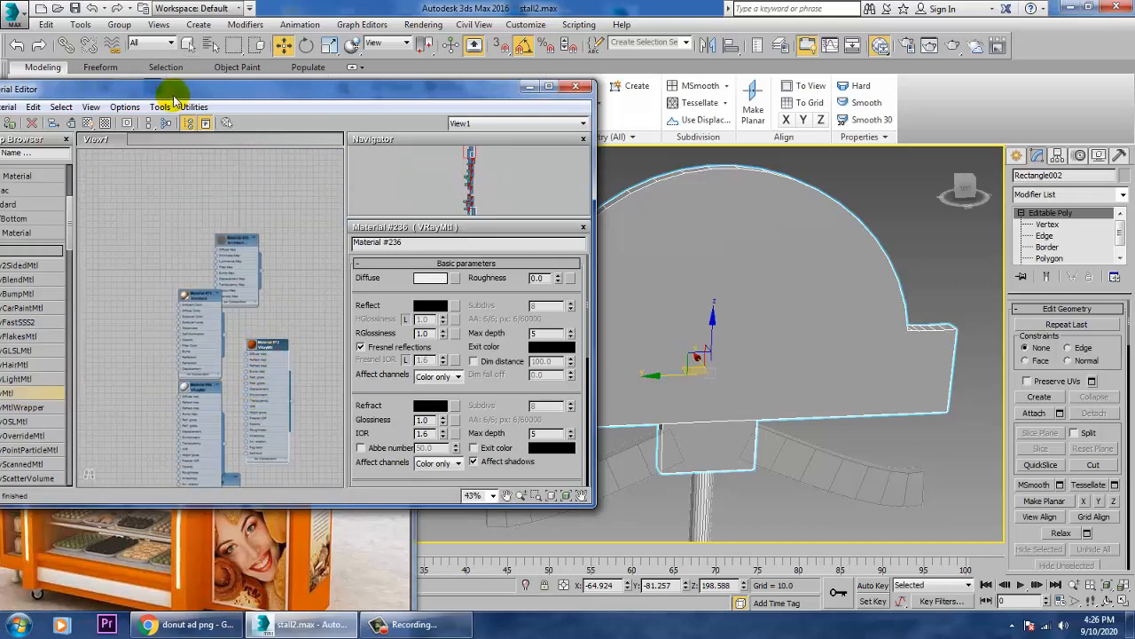
{"action": "left_click_drag", "start_coordinate": [175, 96], "coordinate": [323, 112]}
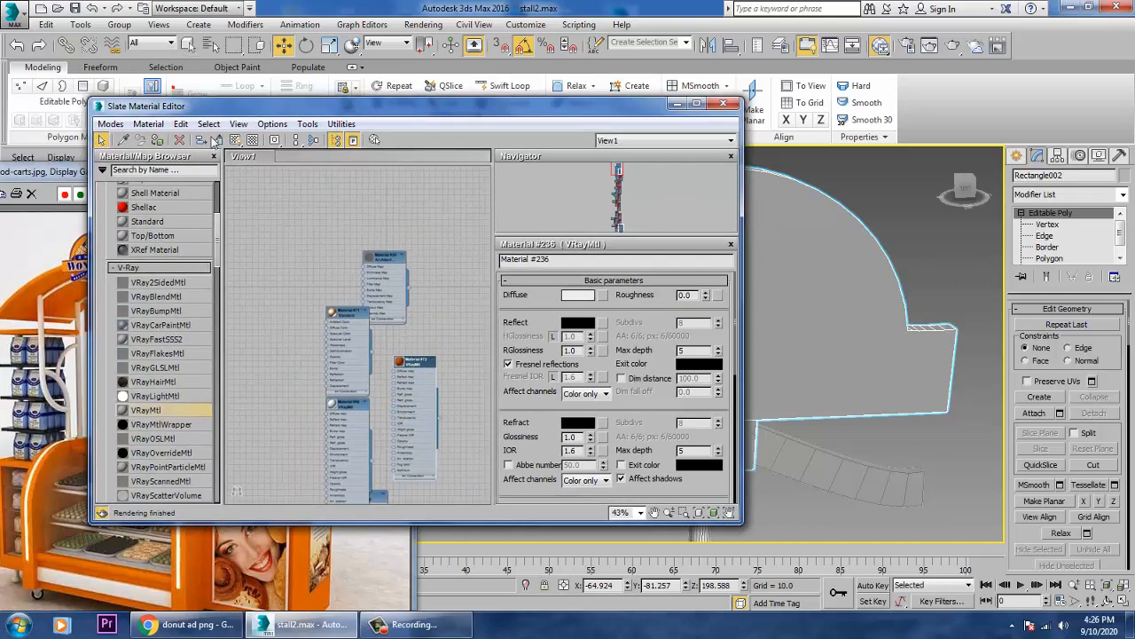
{"action": "left_click", "coordinate": [157, 140]}
{"action": "left_click", "coordinate": [678, 105]}
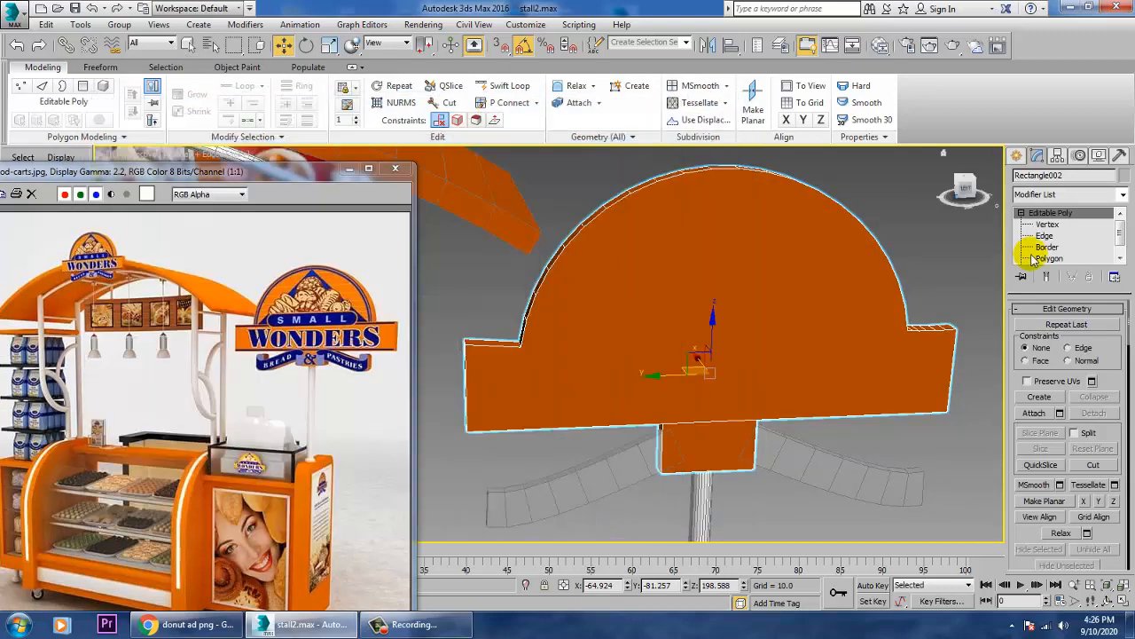
Step: Select the sign board's front polygon and inset it by 1.777
{"action": "left_click", "coordinate": [1051, 259]}
{"action": "left_click", "coordinate": [777, 292]}
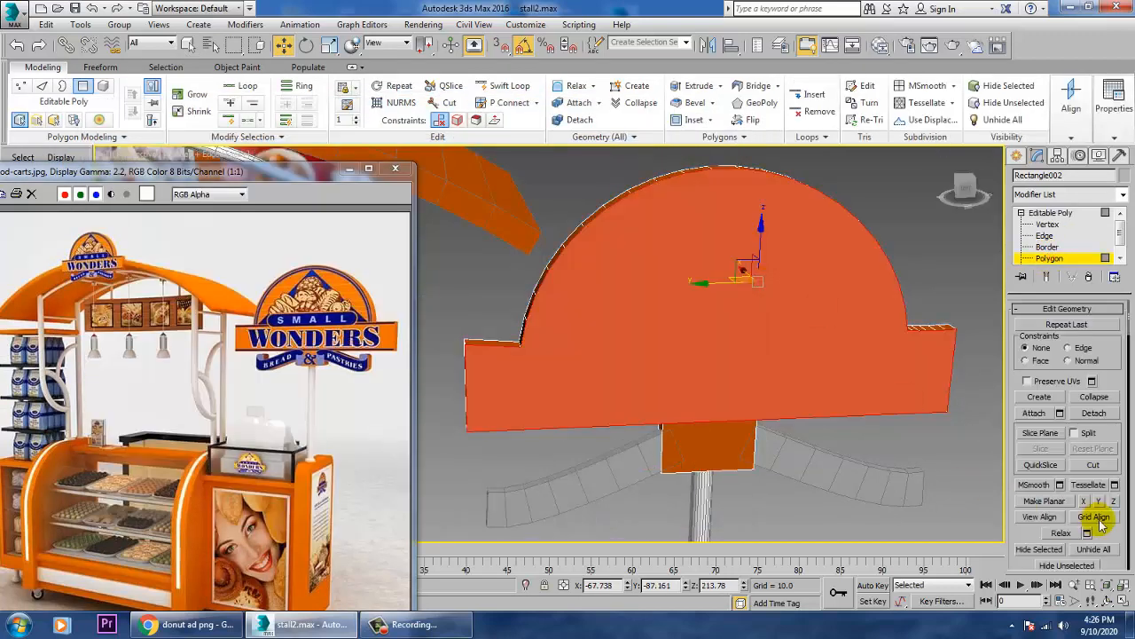
{"action": "left_click_drag", "start_coordinate": [1129, 553], "coordinate": [1120, 125]}
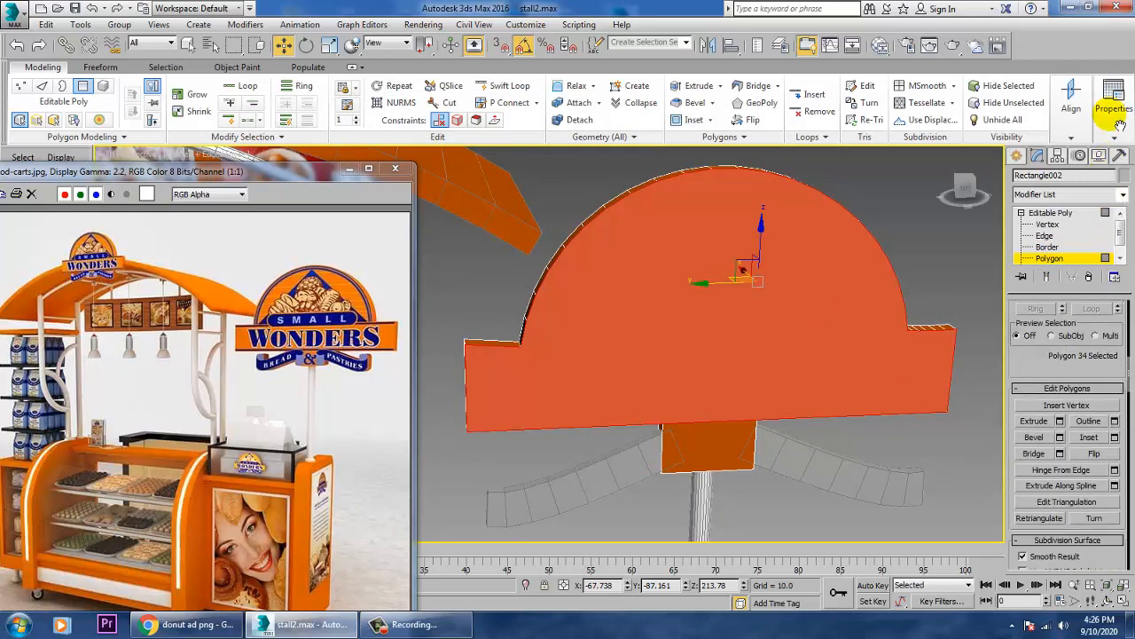
{"action": "left_click", "coordinate": [1115, 439]}
{"action": "left_click_drag", "start_coordinate": [558, 373], "coordinate": [549, 407]}
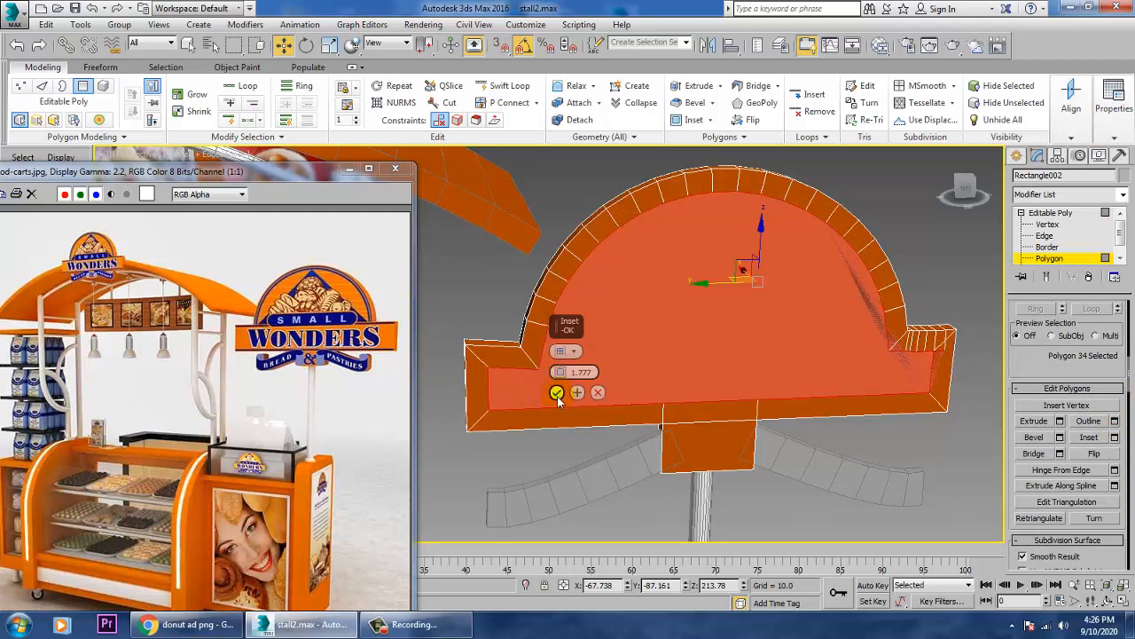
{"action": "left_click", "coordinate": [557, 393]}
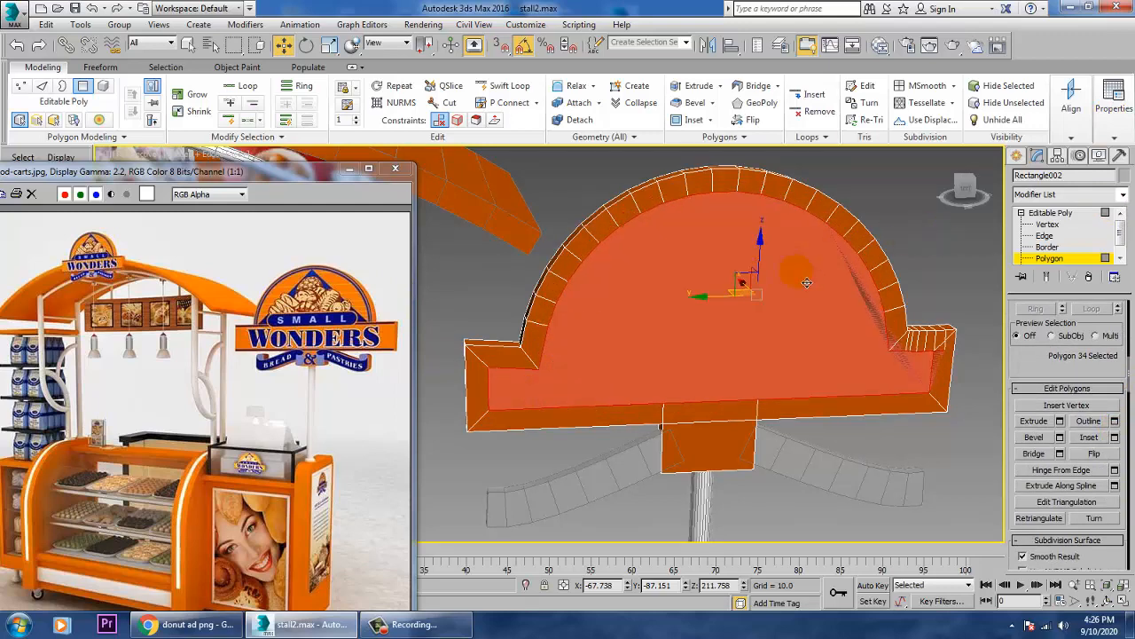
Step: Add a new VRayMtl in an empty area of the material view for the sign's inset face
{"action": "key", "text": "m"}
{"action": "middle_click_drag", "start_coordinate": [425, 432], "coordinate": [335, 160]}
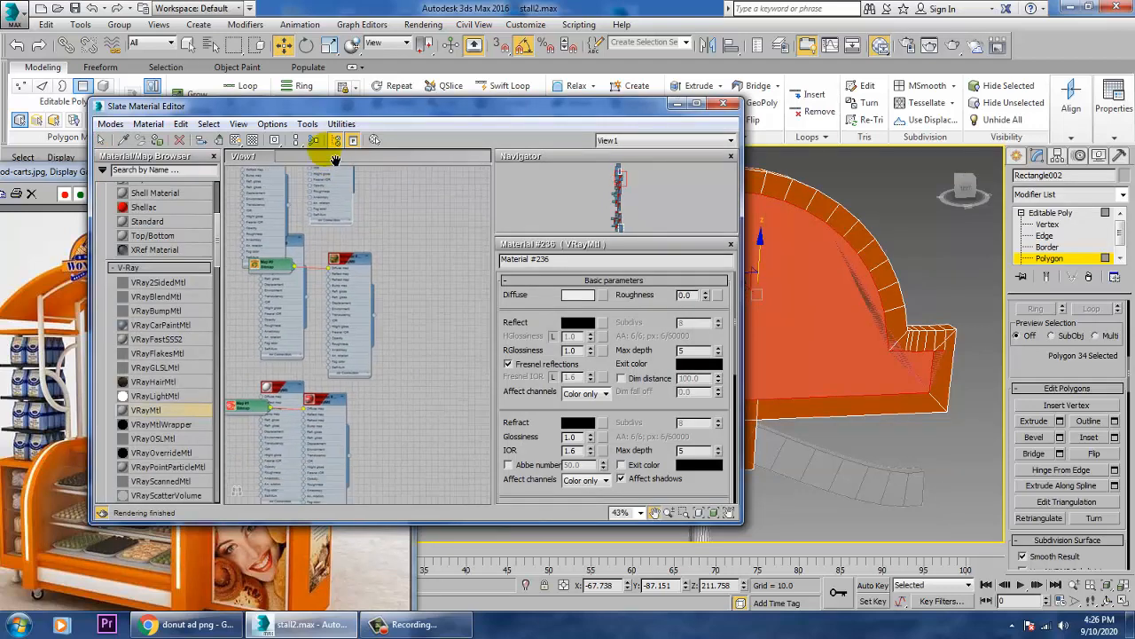
{"action": "left_click_drag", "start_coordinate": [279, 414], "coordinate": [421, 401]}
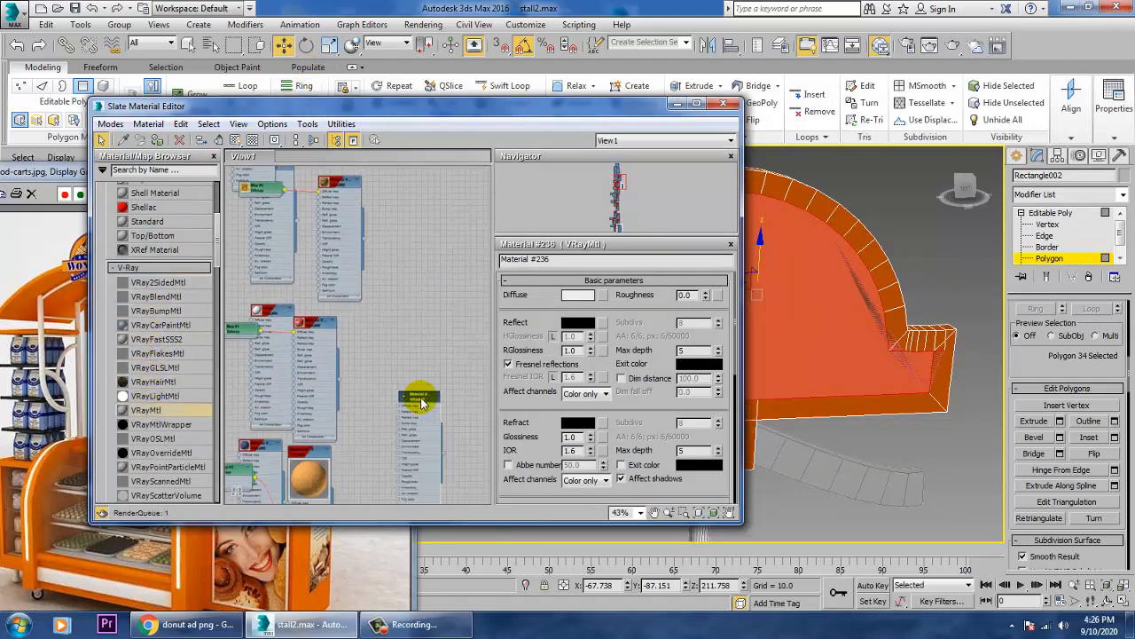
Step: Load country-style-donuts-cream-food-chocolate from the Desktop's food folder as the diffuse bitmap and assign the material to the sign's inset face
{"action": "left_click", "coordinate": [603, 301]}
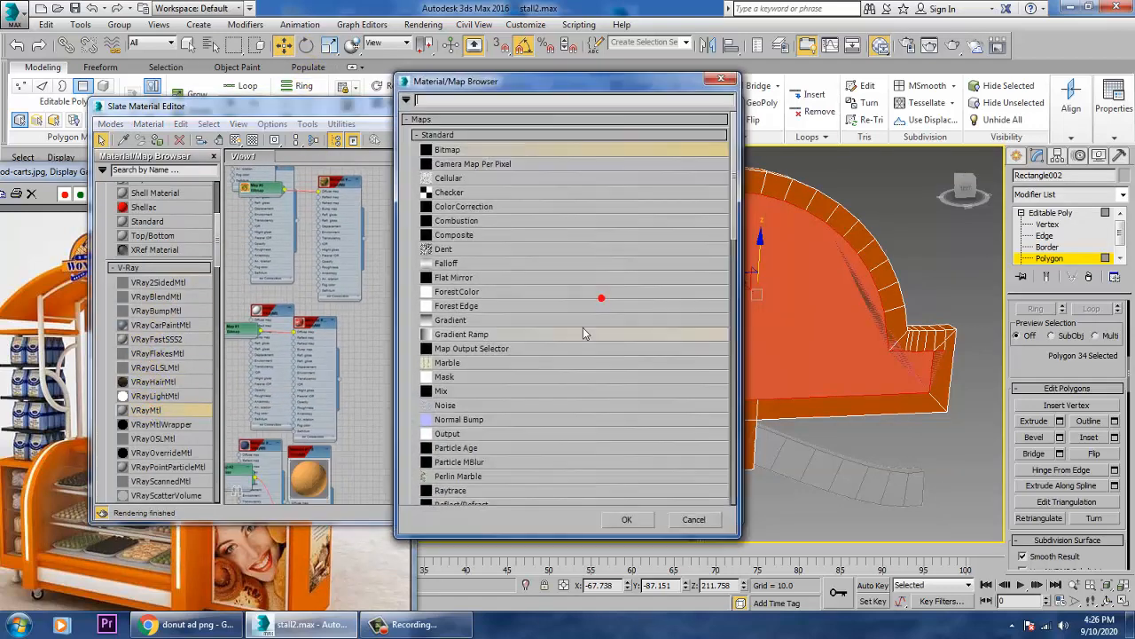
{"action": "double_click", "coordinate": [448, 147]}
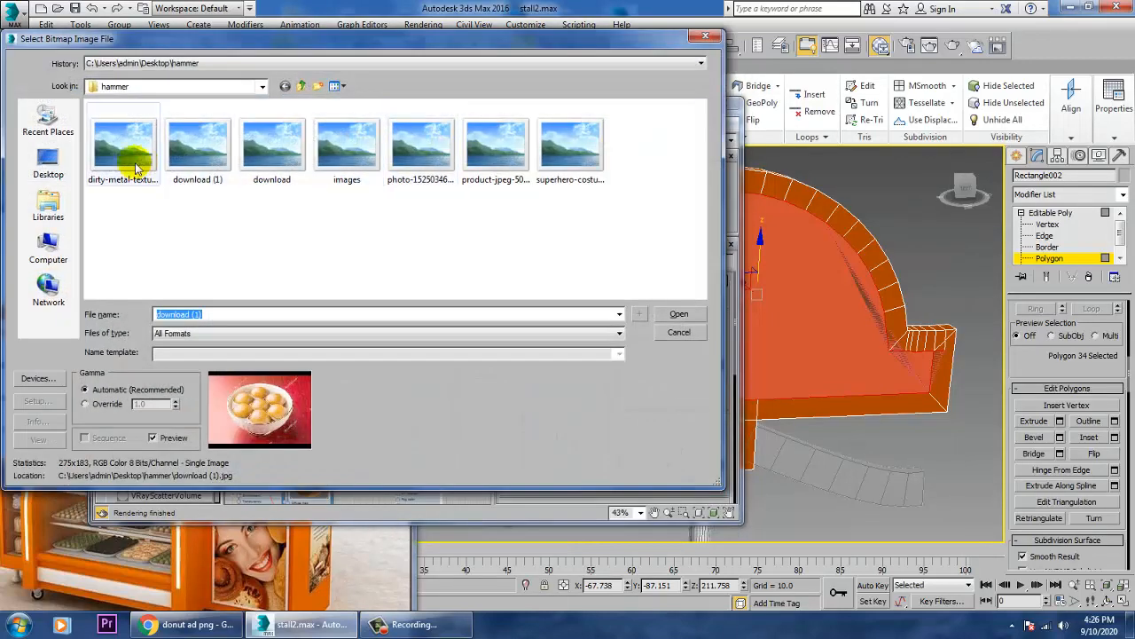
{"action": "left_click", "coordinate": [48, 163]}
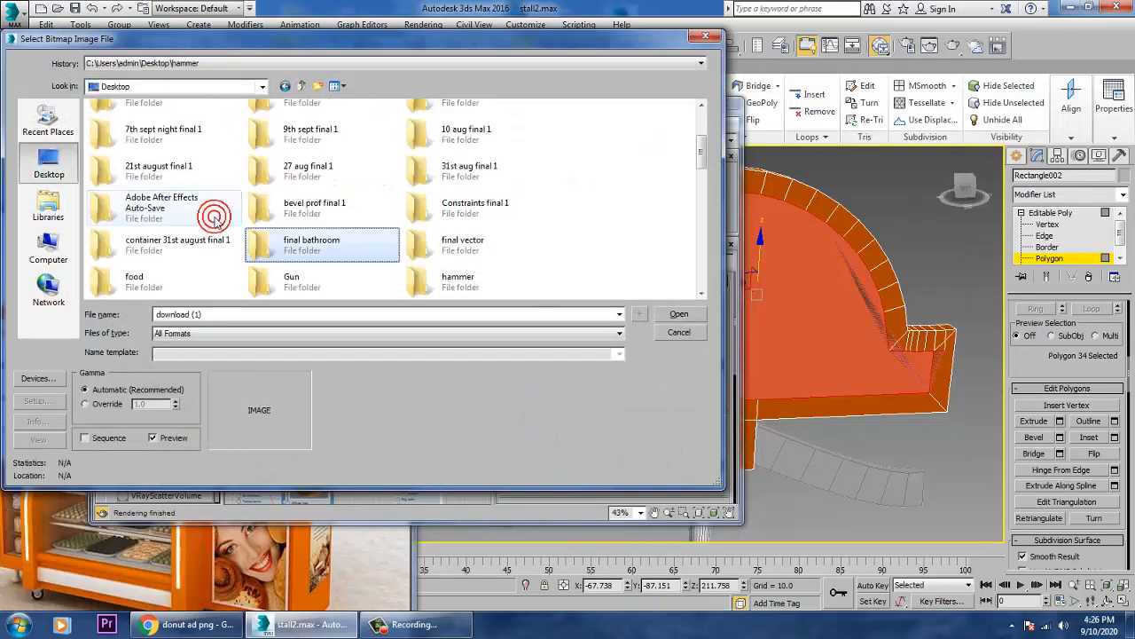
{"action": "left_click", "coordinate": [417, 246]}
{"action": "double_click", "coordinate": [166, 286]}
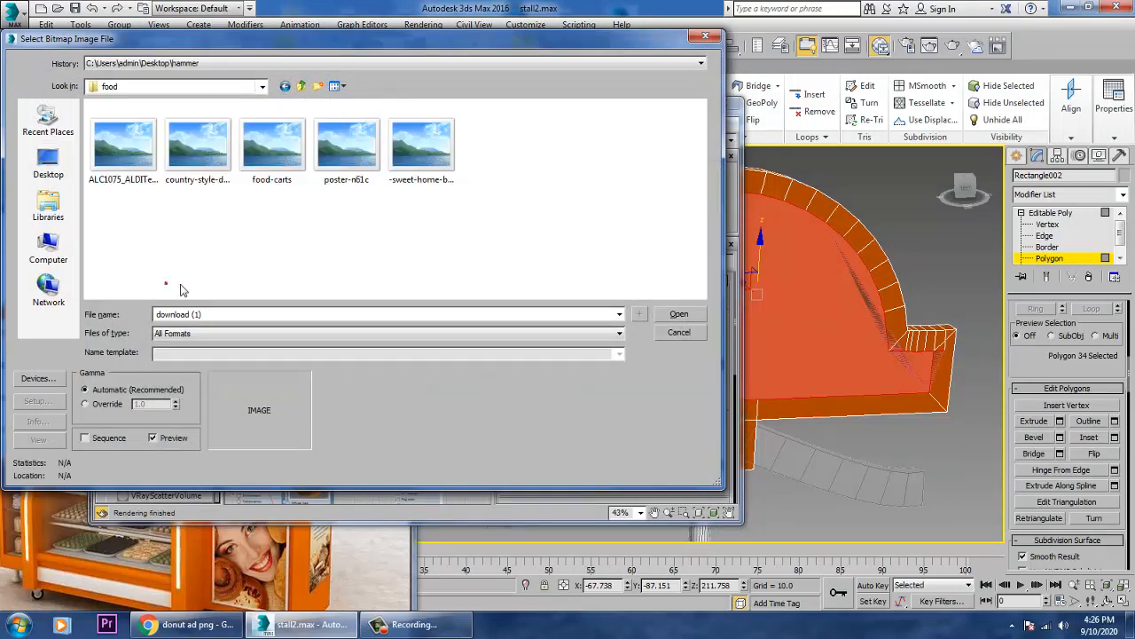
{"action": "left_click", "coordinate": [417, 157]}
{"action": "left_click", "coordinate": [346, 160]}
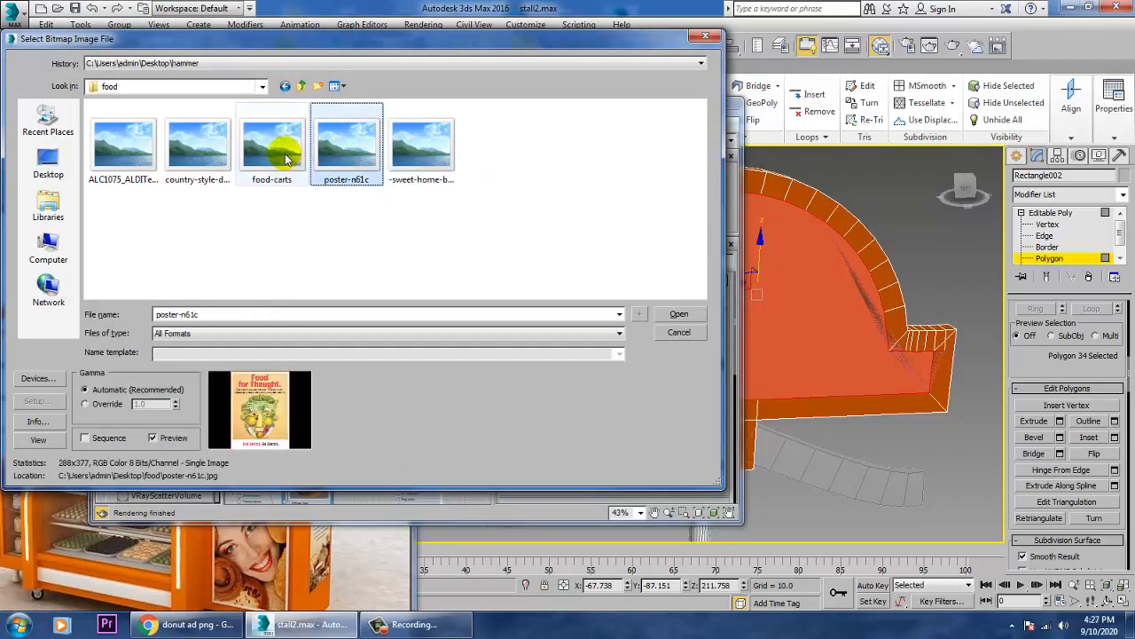
{"action": "left_click", "coordinate": [281, 152]}
{"action": "left_click", "coordinate": [197, 152]}
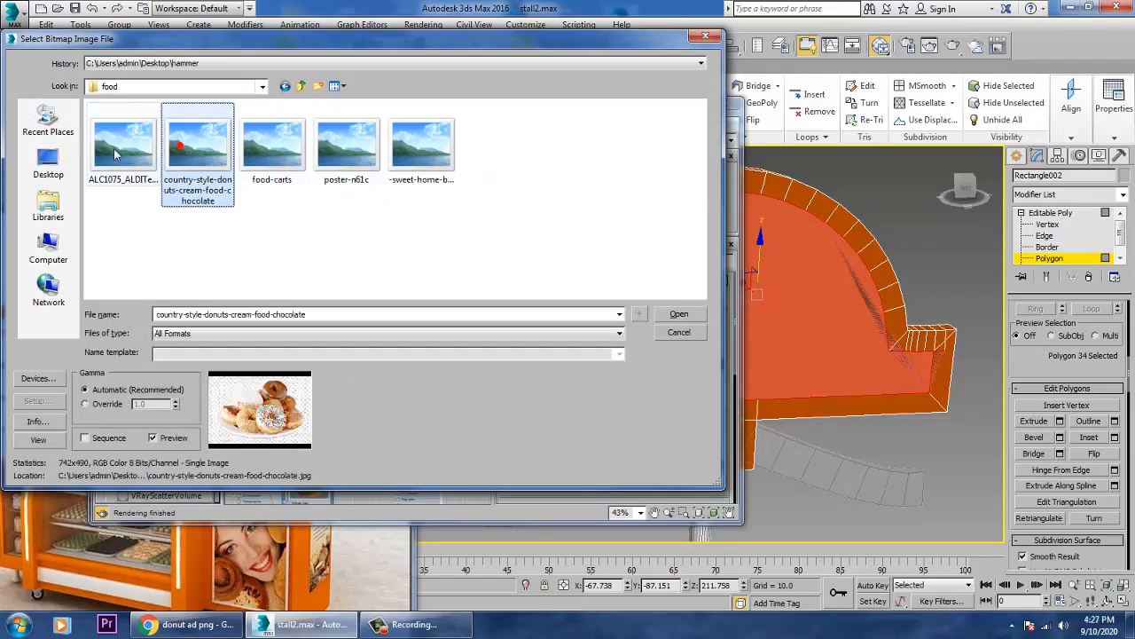
{"action": "double_click", "coordinate": [184, 146]}
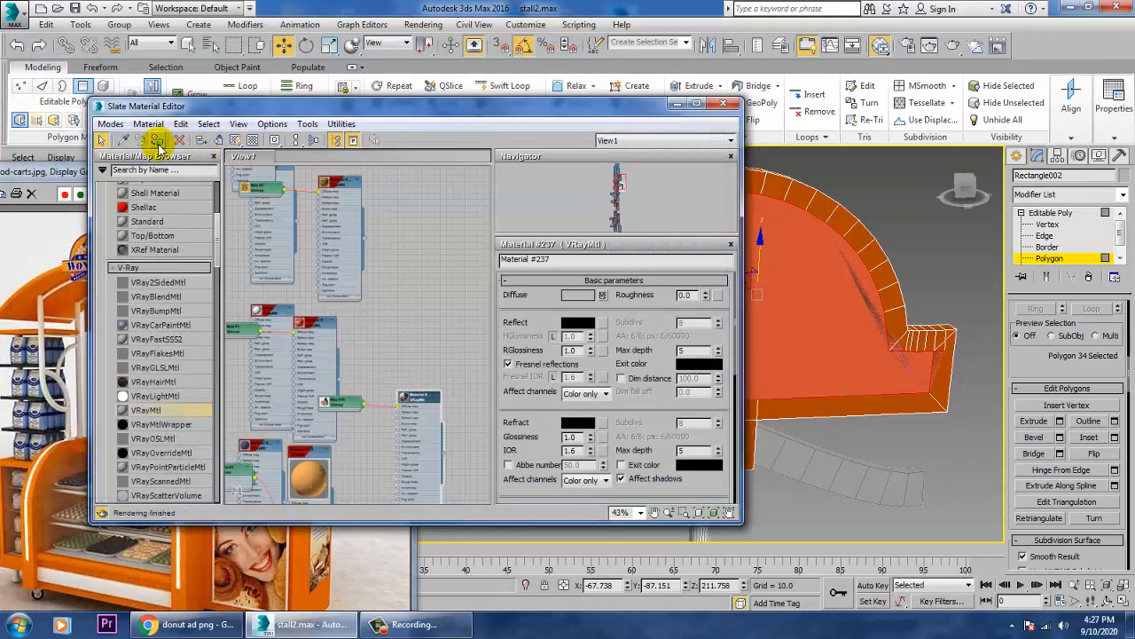
{"action": "left_click", "coordinate": [157, 142]}
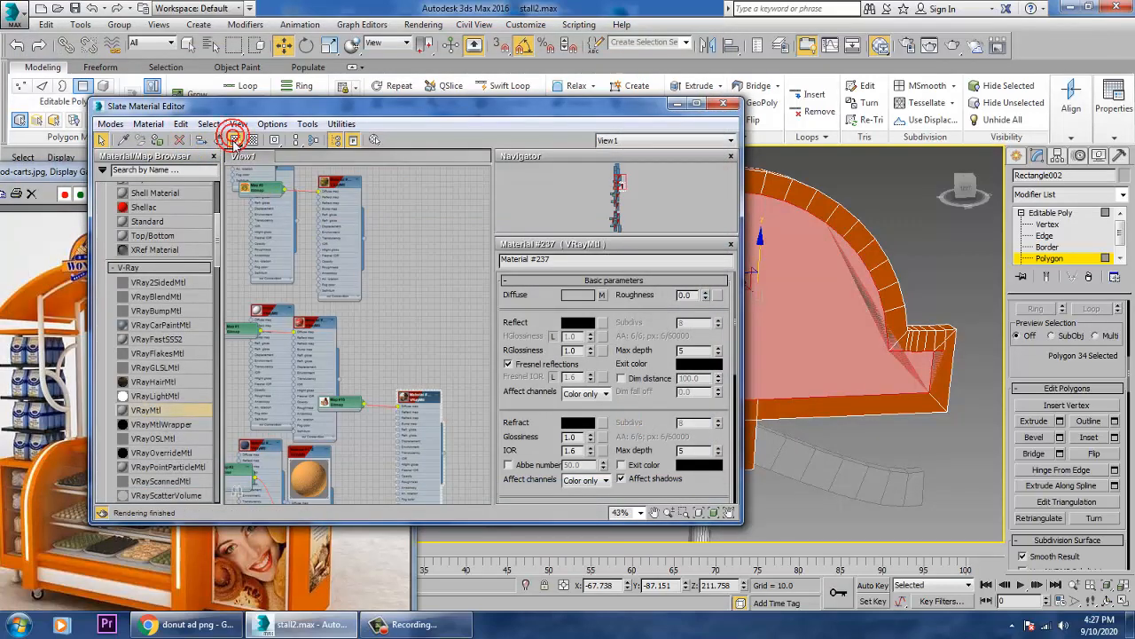
Step: Try a UVW Map modifier with Planar mapping on the sign's inset face, and undo it
{"action": "left_click", "coordinate": [1067, 194]}
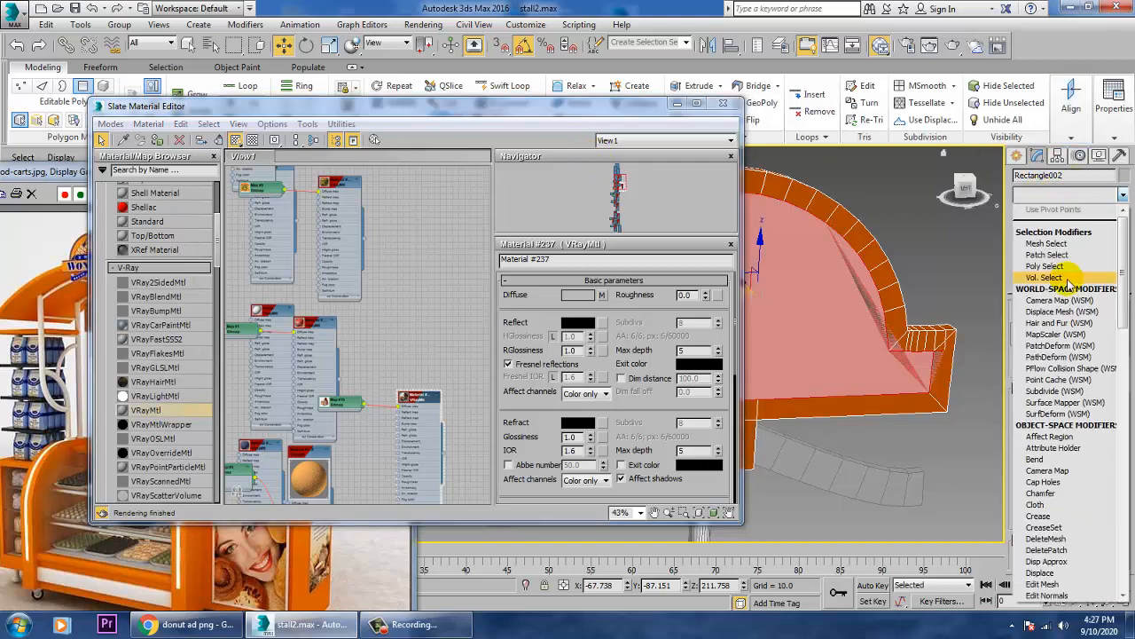
{"action": "scroll", "coordinate": [1070, 283], "scroll_direction": "down", "scroll_amount": 10}
{"action": "left_click", "coordinate": [1072, 474]}
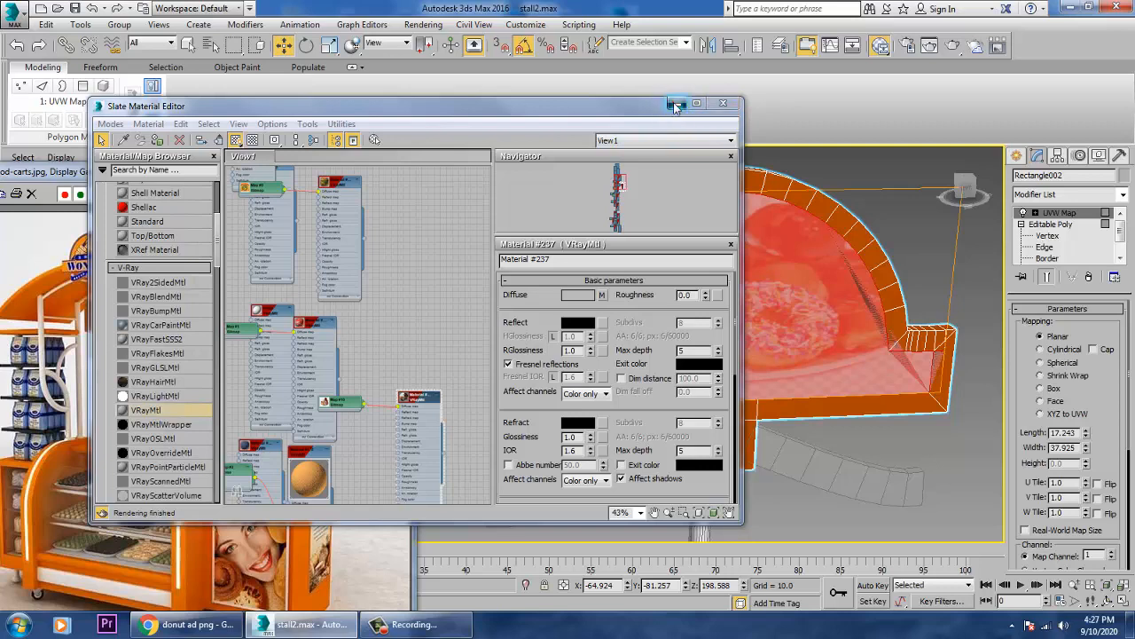
{"action": "left_click", "coordinate": [716, 106]}
{"action": "key", "text": "ctrl+z"}
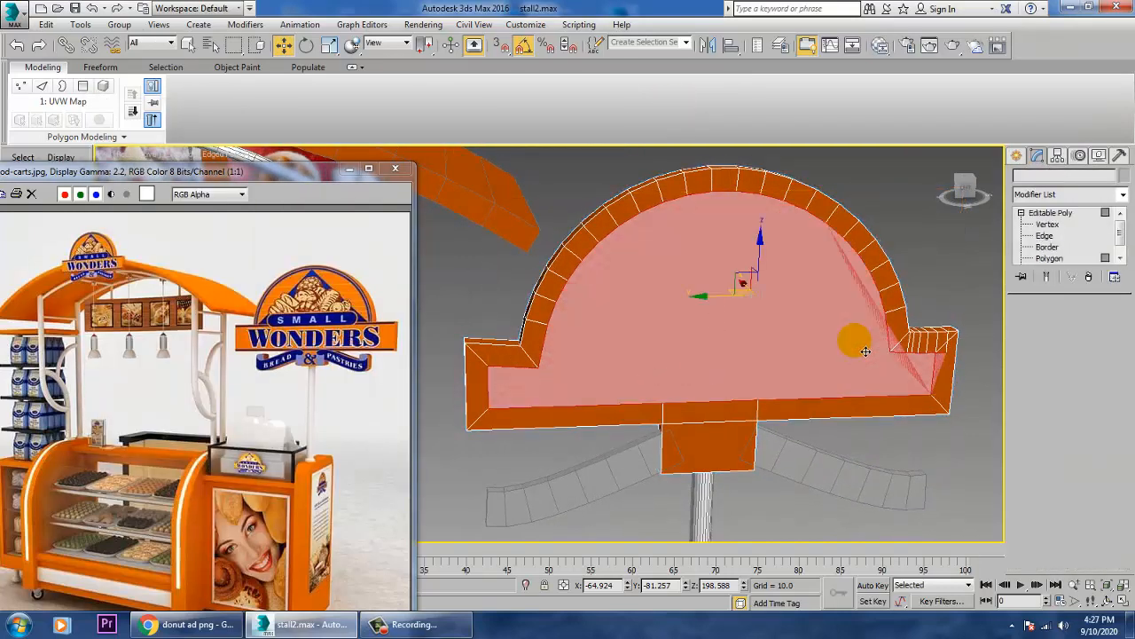
Step: Switch to the Desktop's food folder and open the food-carts reference image in Windows Photo Viewer
{"action": "left_click", "coordinate": [281, 623]}
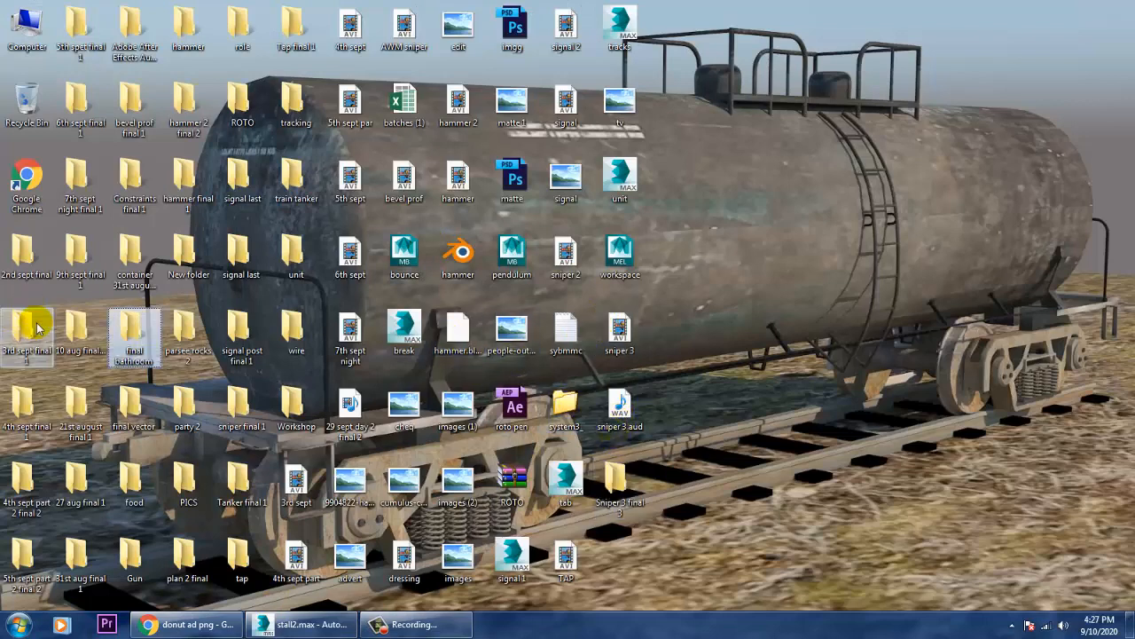
{"action": "double_click", "coordinate": [137, 476]}
{"action": "left_click", "coordinate": [407, 309]}
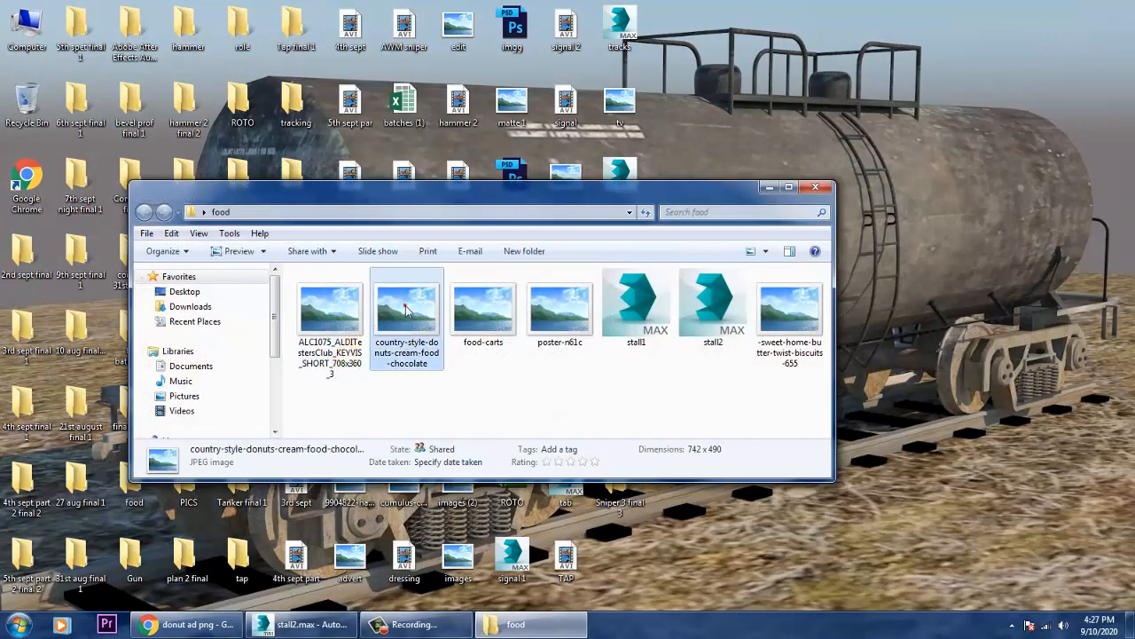
{"action": "left_click", "coordinate": [493, 306]}
{"action": "right_click", "coordinate": [501, 312]}
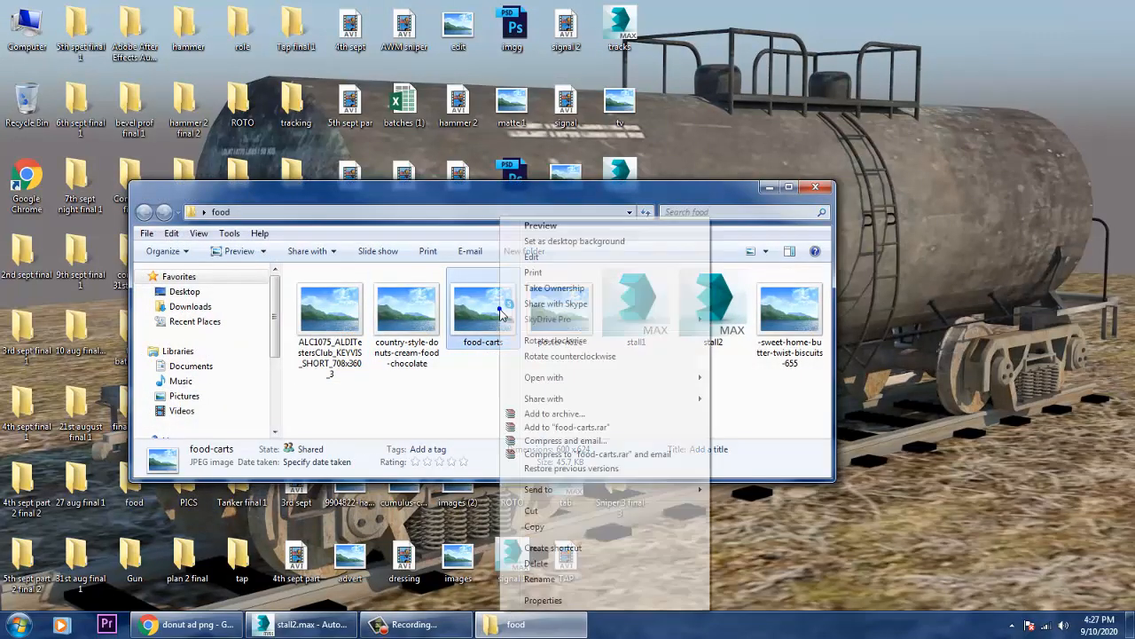
{"action": "left_click", "coordinate": [577, 226]}
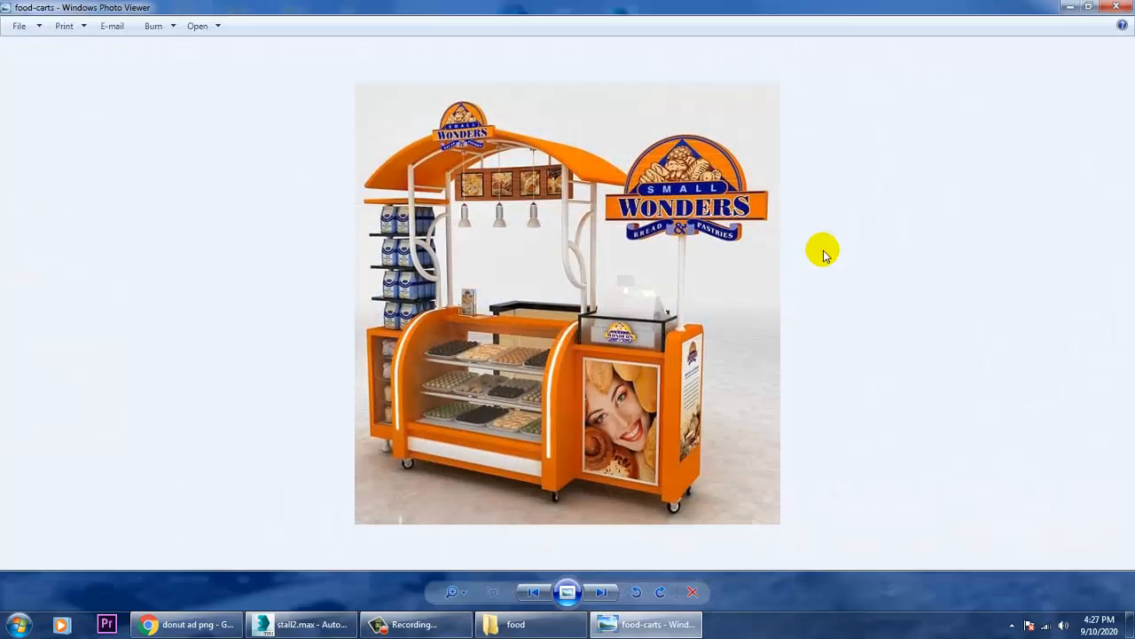
Step: Close the reference image and open ALC1075_ALDITestersClub_KEYVIS_SHORT_708x360_3 from the food folder in Adobe Photoshop CC 2015
{"action": "left_click", "coordinate": [1111, 7]}
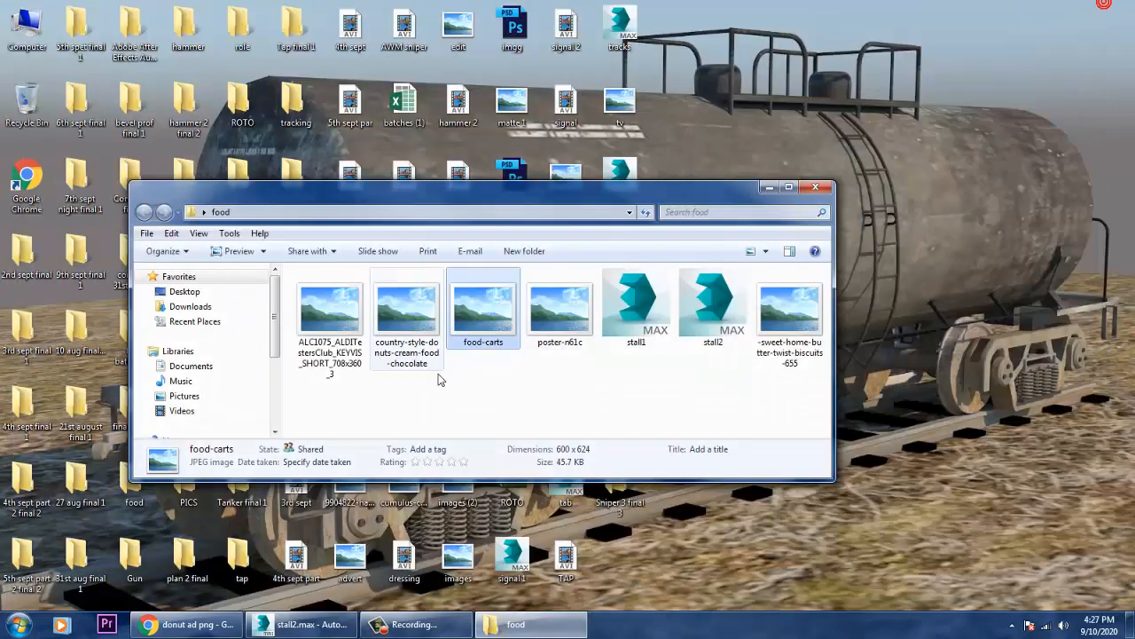
{"action": "left_click", "coordinate": [576, 306]}
{"action": "left_click", "coordinate": [789, 302]}
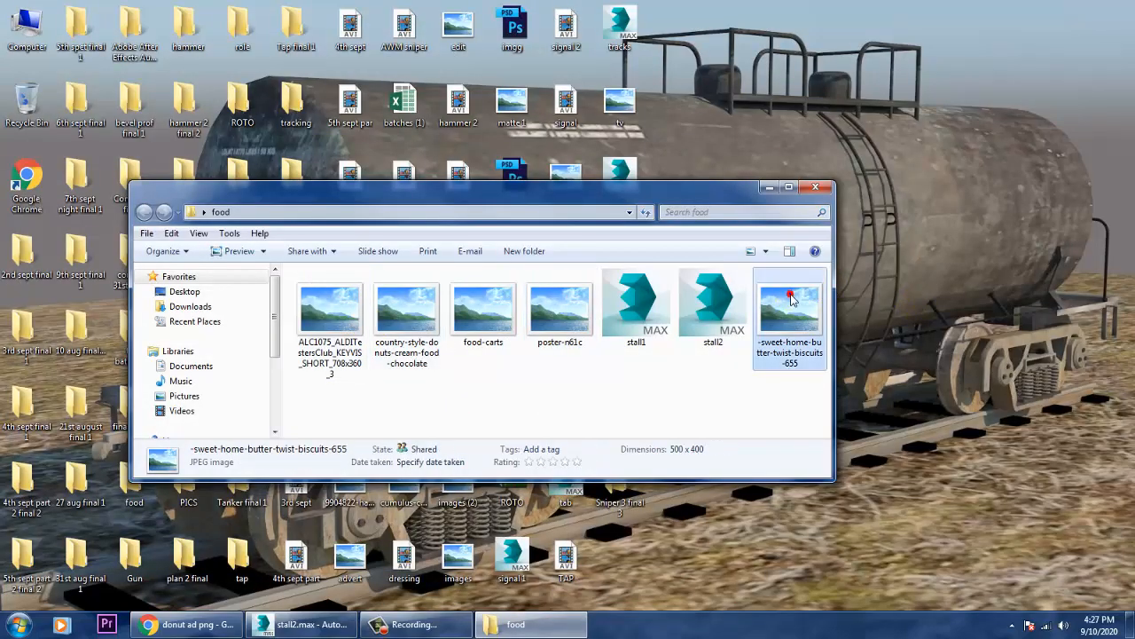
{"action": "right_click", "coordinate": [789, 296]}
{"action": "left_click", "coordinate": [358, 313]}
{"action": "right_click", "coordinate": [343, 310]}
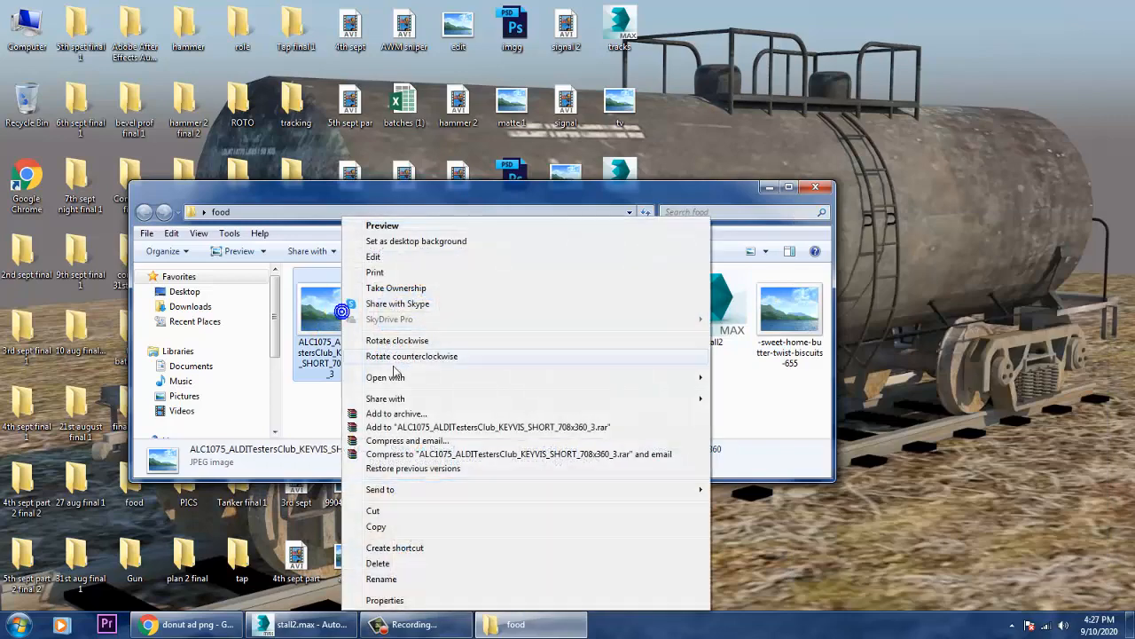
{"action": "mouse_move", "coordinate": [435, 379]}
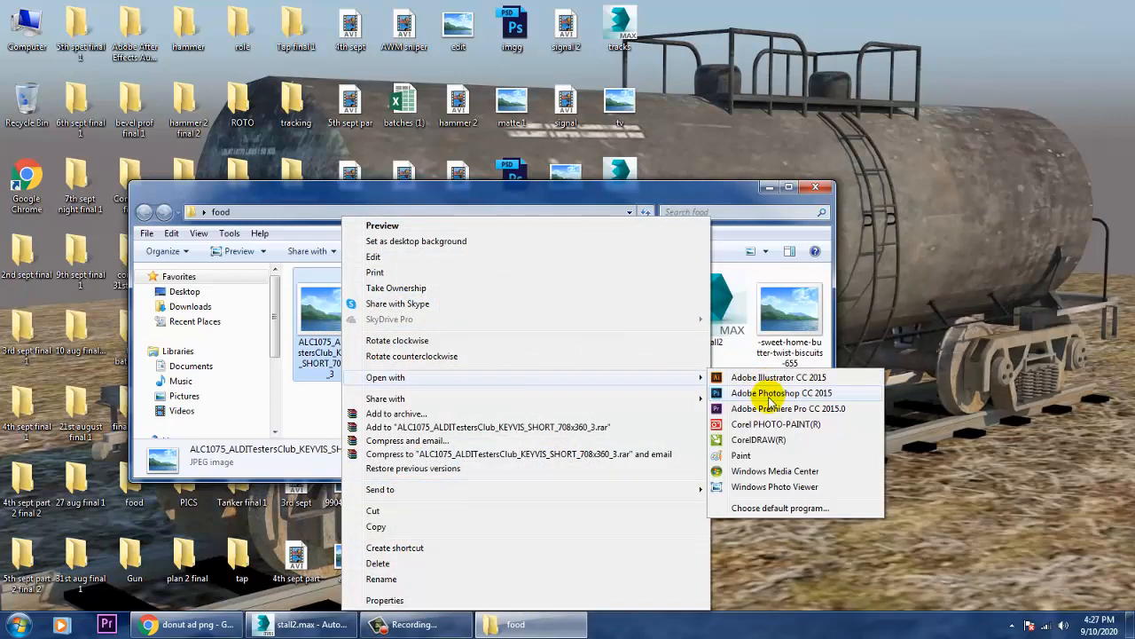
{"action": "left_click", "coordinate": [761, 394]}
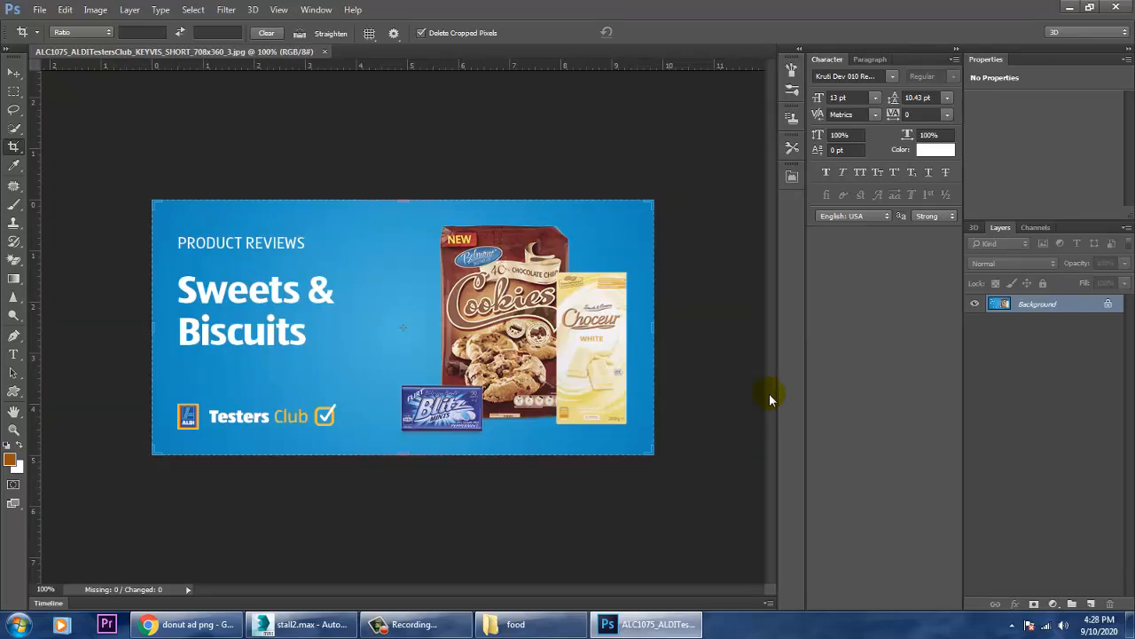
Step: Start opening another image file and browse to the food folder on the Desktop
{"action": "left_click", "coordinate": [40, 10]}
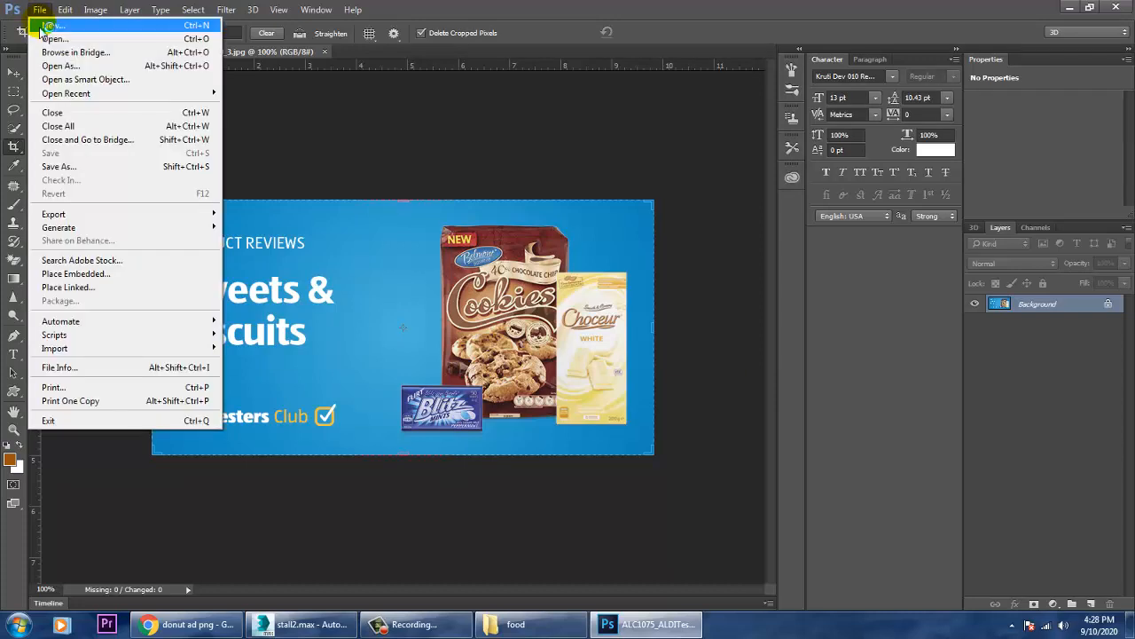
{"action": "left_click", "coordinate": [38, 26]}
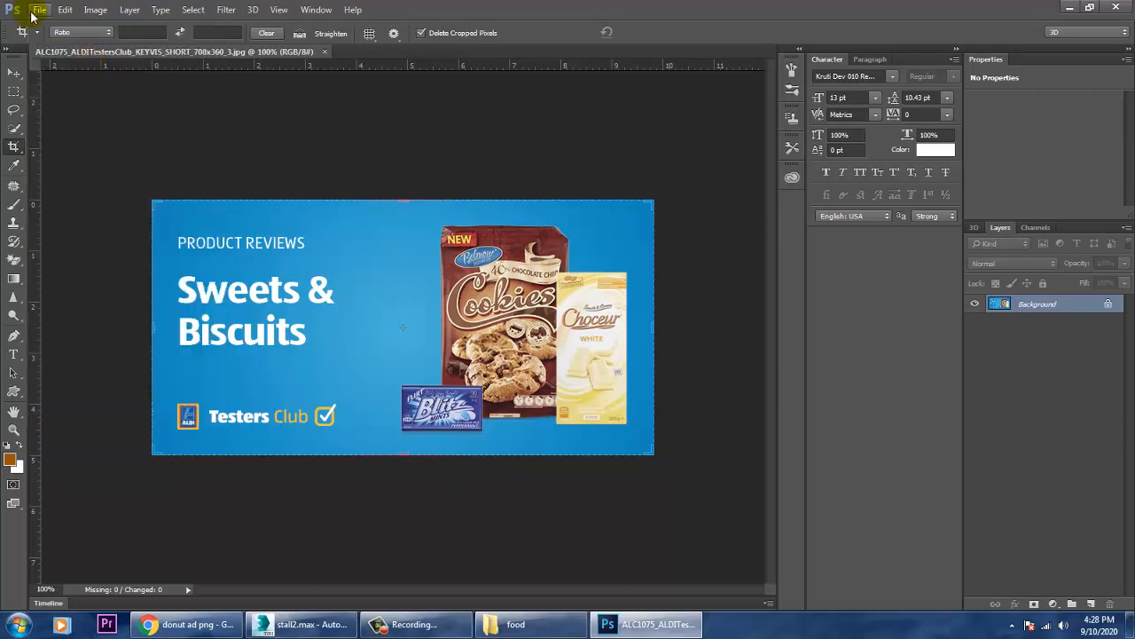
{"action": "left_click", "coordinate": [38, 10]}
{"action": "left_click", "coordinate": [71, 40]}
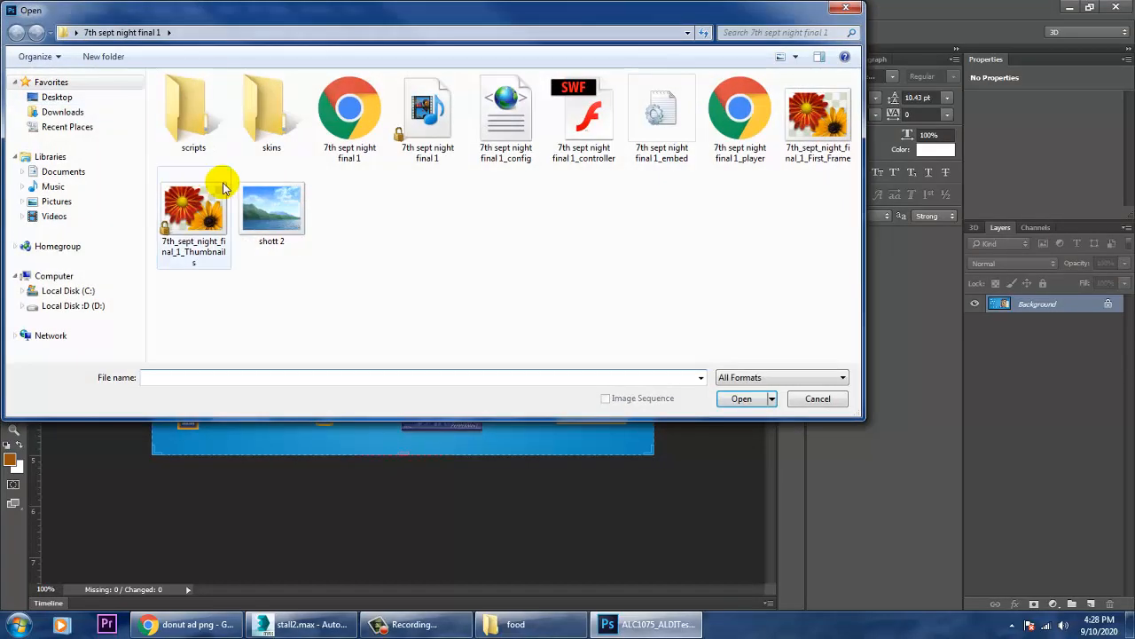
{"action": "left_click", "coordinate": [59, 95]}
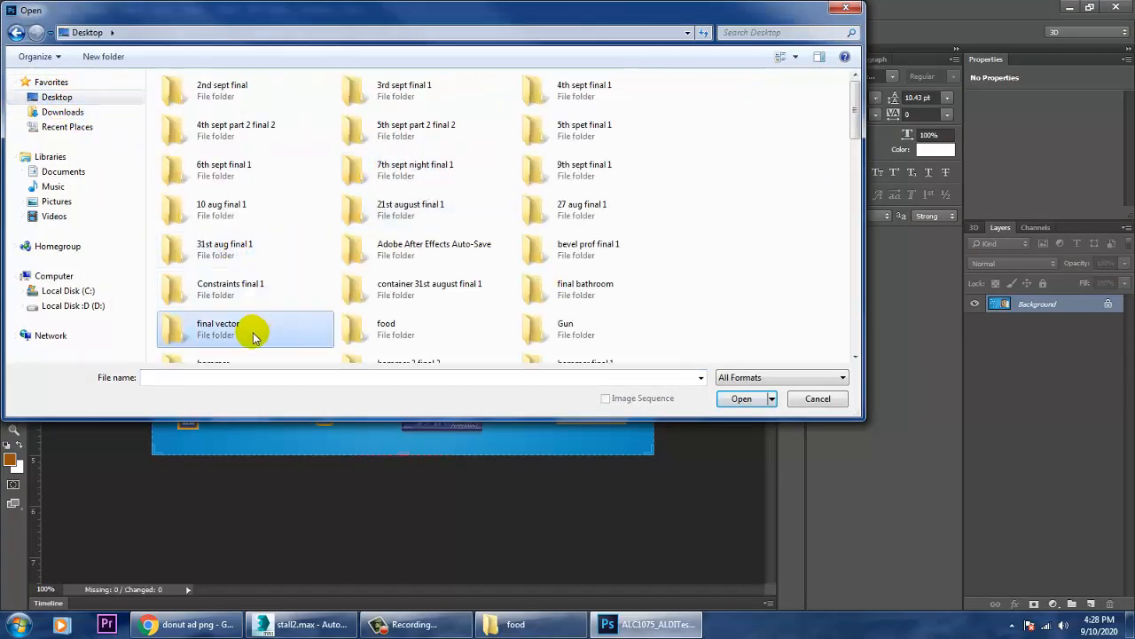
{"action": "left_click", "coordinate": [383, 337]}
{"action": "double_click", "coordinate": [384, 338]}
Step: Preview the food folder's images from food-carts through to country-style-donuts-cream-food-chocolate, and close the viewer
{"action": "left_click", "coordinate": [341, 123]}
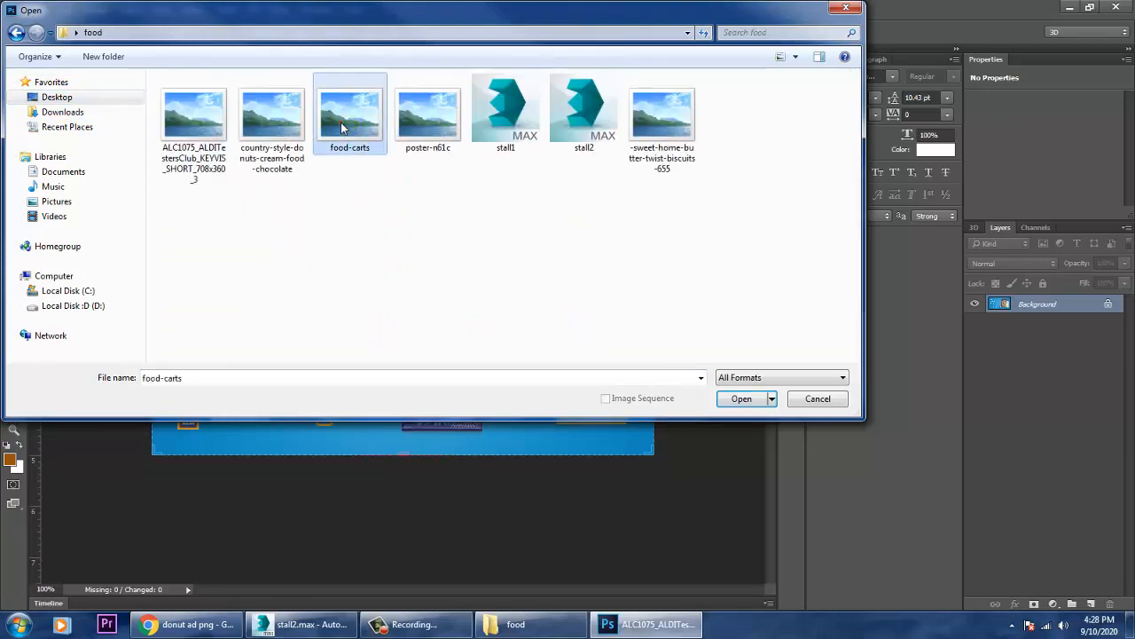
{"action": "right_click", "coordinate": [340, 124]}
{"action": "left_click", "coordinate": [397, 155]}
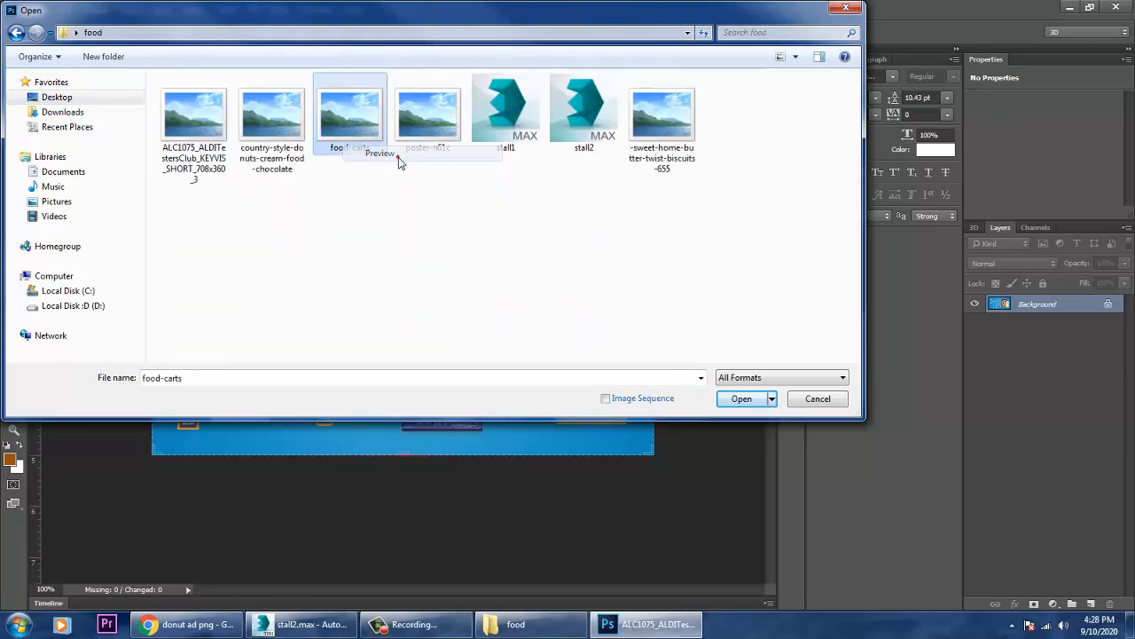
{"action": "key", "text": "Right"}
{"action": "key", "text": "Right"}
{"action": "key", "text": "Right"}
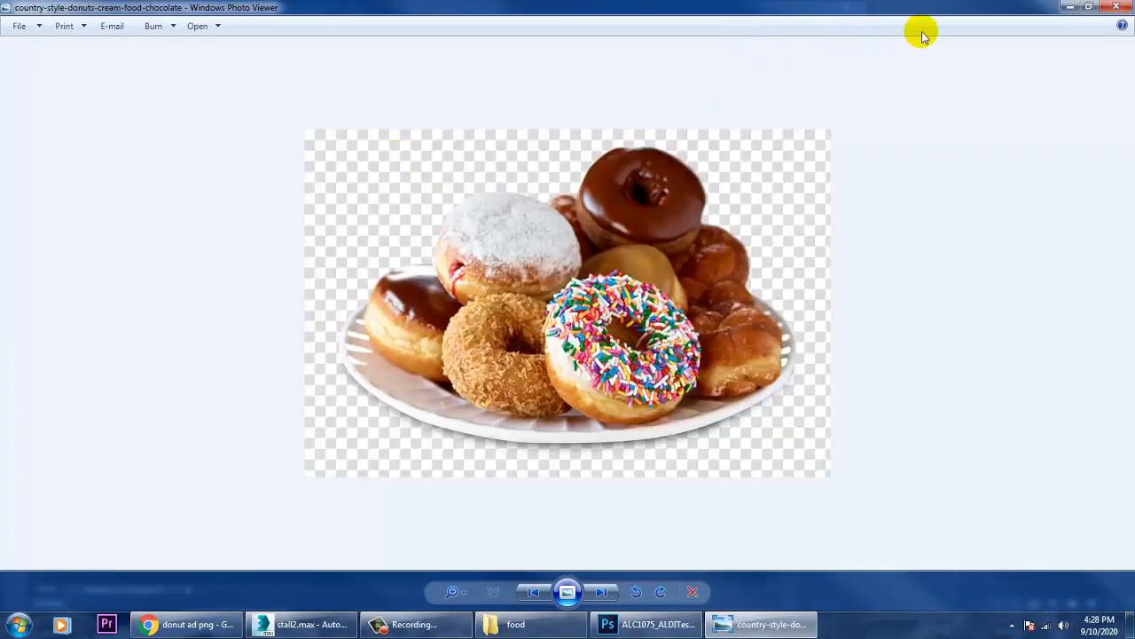
{"action": "left_click", "coordinate": [1116, 7]}
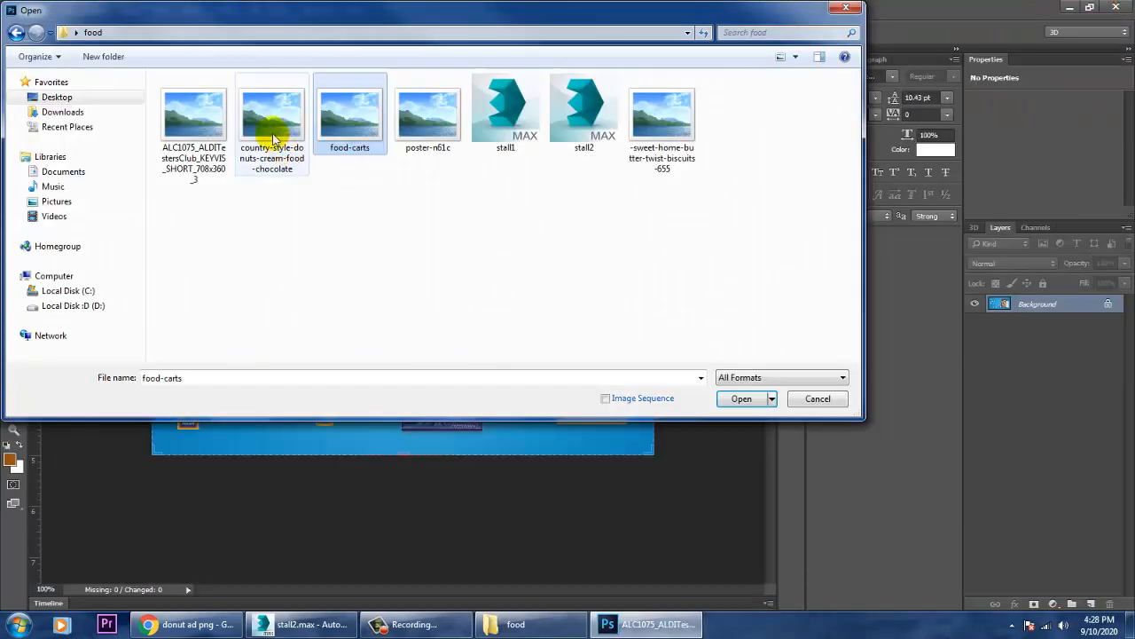
Step: Open country-style-donuts-cream-food-chocolate and convert its locked Background into a regular layer
{"action": "double_click", "coordinate": [271, 124]}
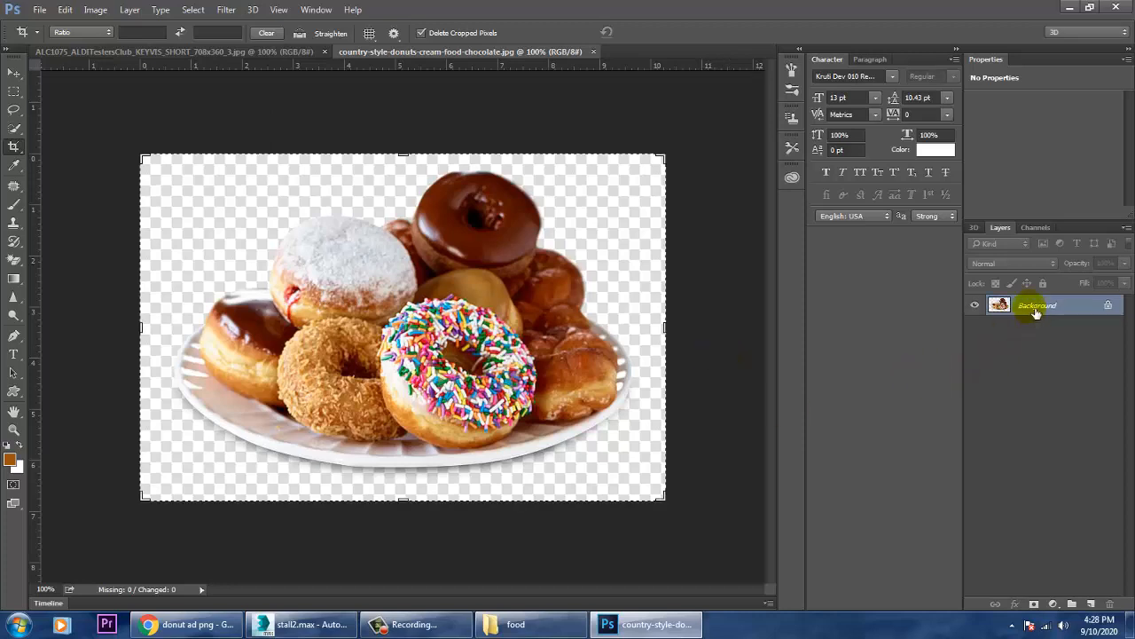
{"action": "double_click", "coordinate": [1036, 306]}
{"action": "left_click", "coordinate": [687, 195]}
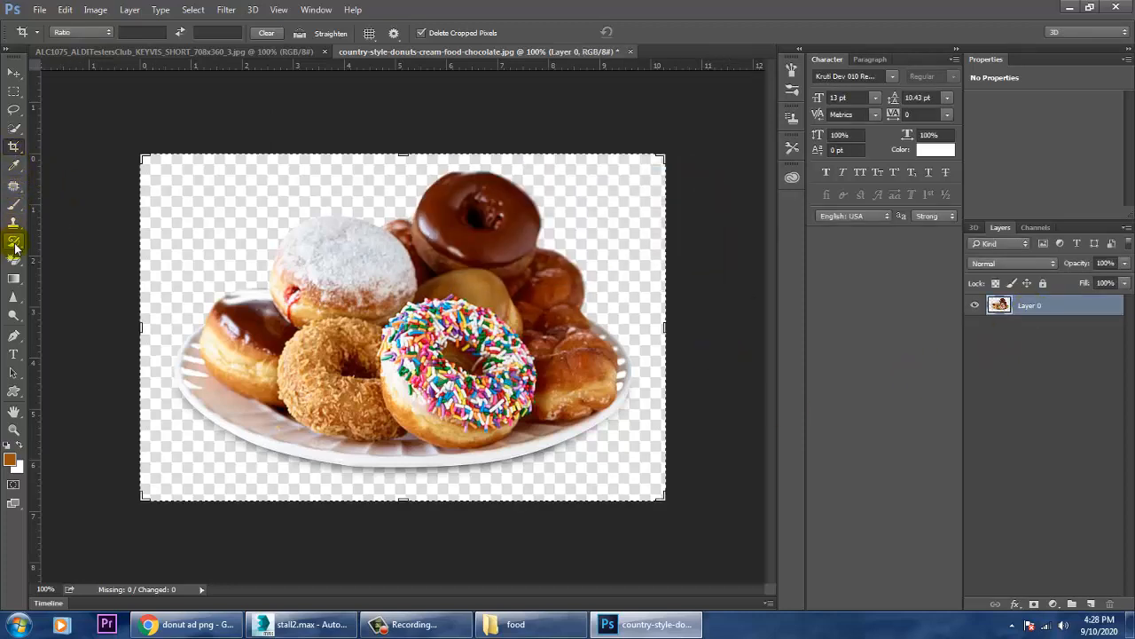
Step: Try erasing the checkered background around the donuts with the Magic Eraser, and undo it
{"action": "left_click", "coordinate": [14, 261]}
{"action": "left_click", "coordinate": [81, 284]}
{"action": "left_click", "coordinate": [181, 261]}
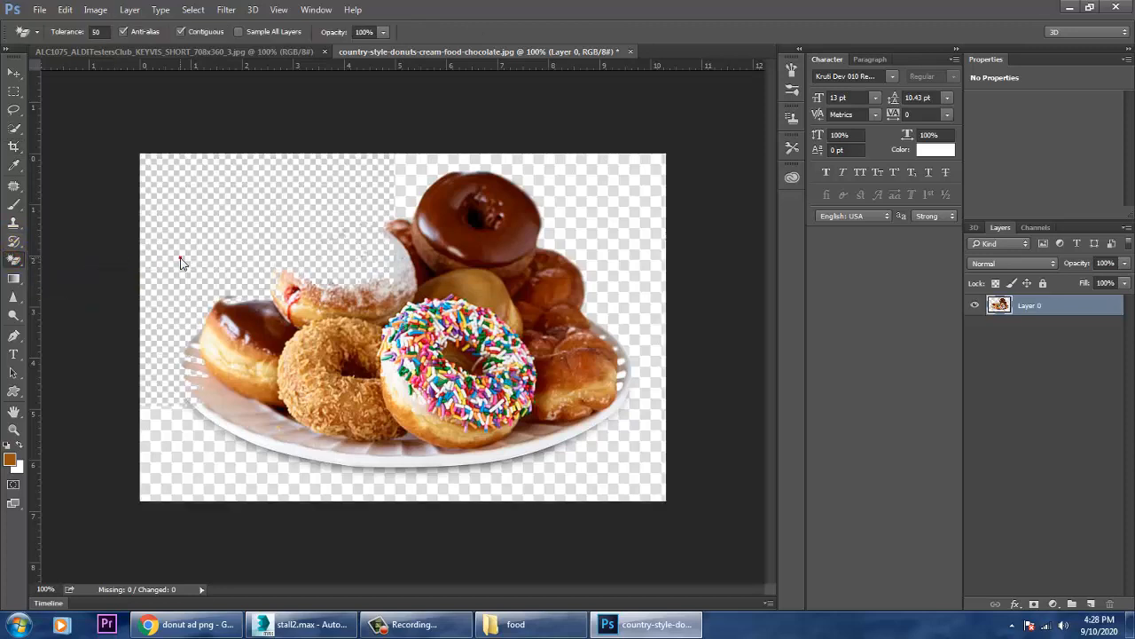
{"action": "key", "text": "ctrl+z"}
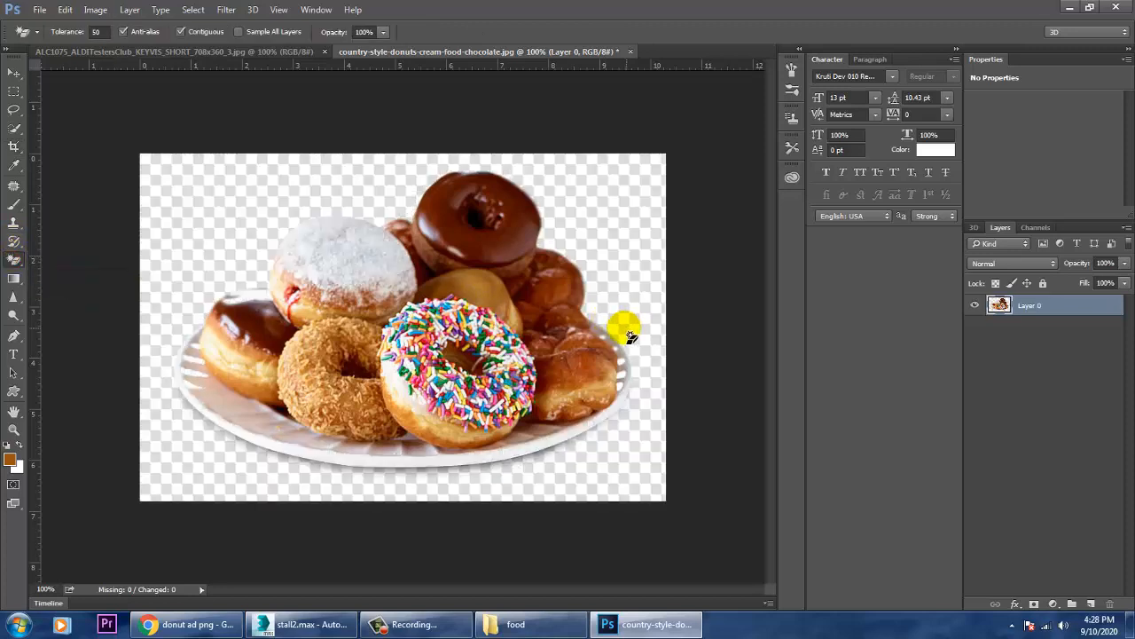
{"action": "left_click", "coordinate": [629, 336]}
{"action": "key", "text": "ctrl+z"}
Step: Try selecting the checkered background with the Magic Wand and the Similar command, and deselect it
{"action": "right_click", "coordinate": [16, 130]}
{"action": "left_click", "coordinate": [83, 140]}
{"action": "left_click", "coordinate": [210, 261]}
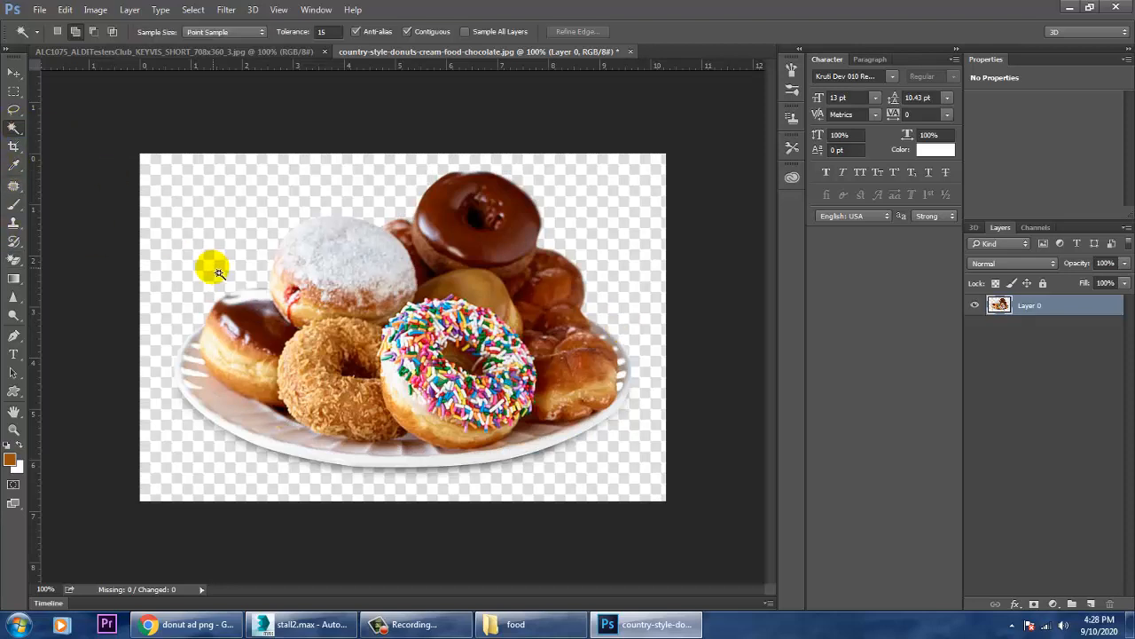
{"action": "left_click", "coordinate": [186, 234]}
{"action": "left_click", "coordinate": [189, 235]}
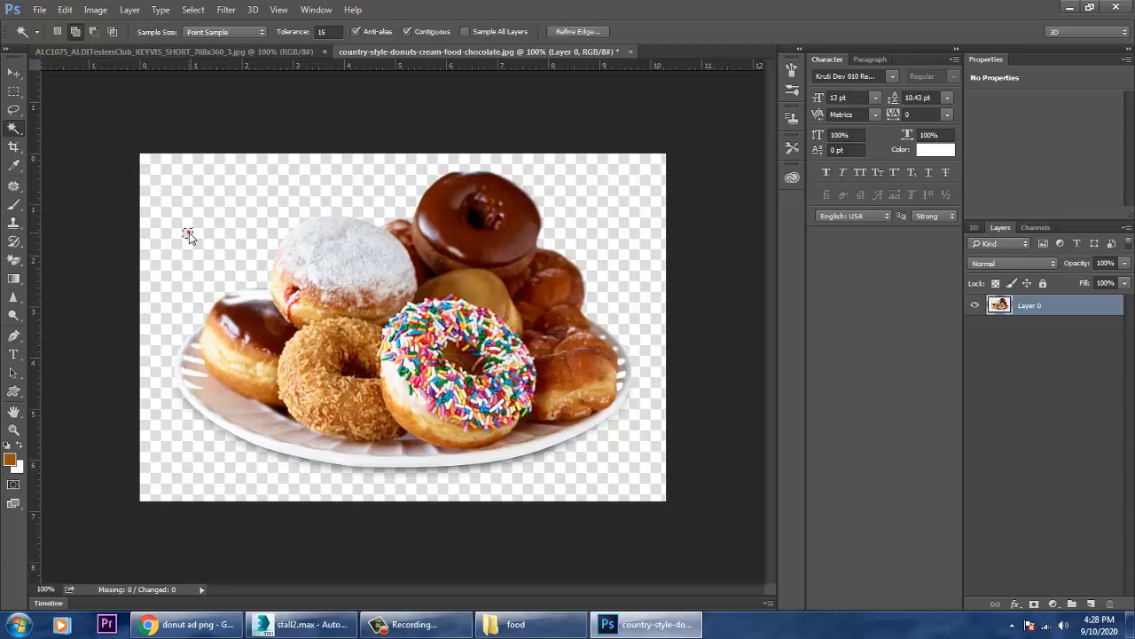
{"action": "left_click", "coordinate": [195, 13]}
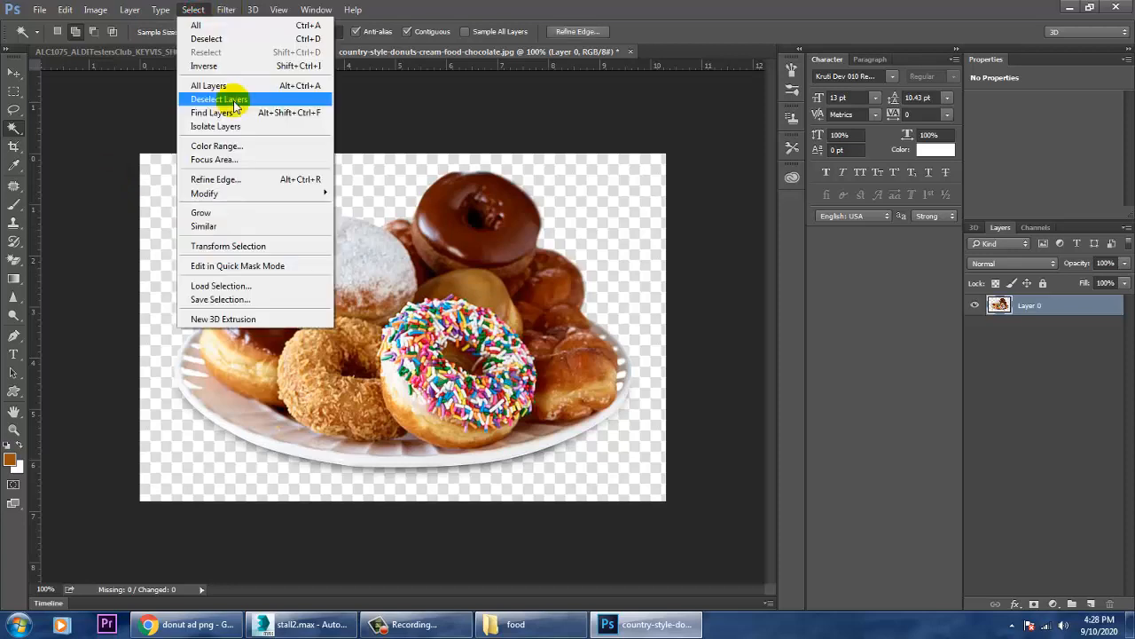
{"action": "left_click", "coordinate": [254, 224]}
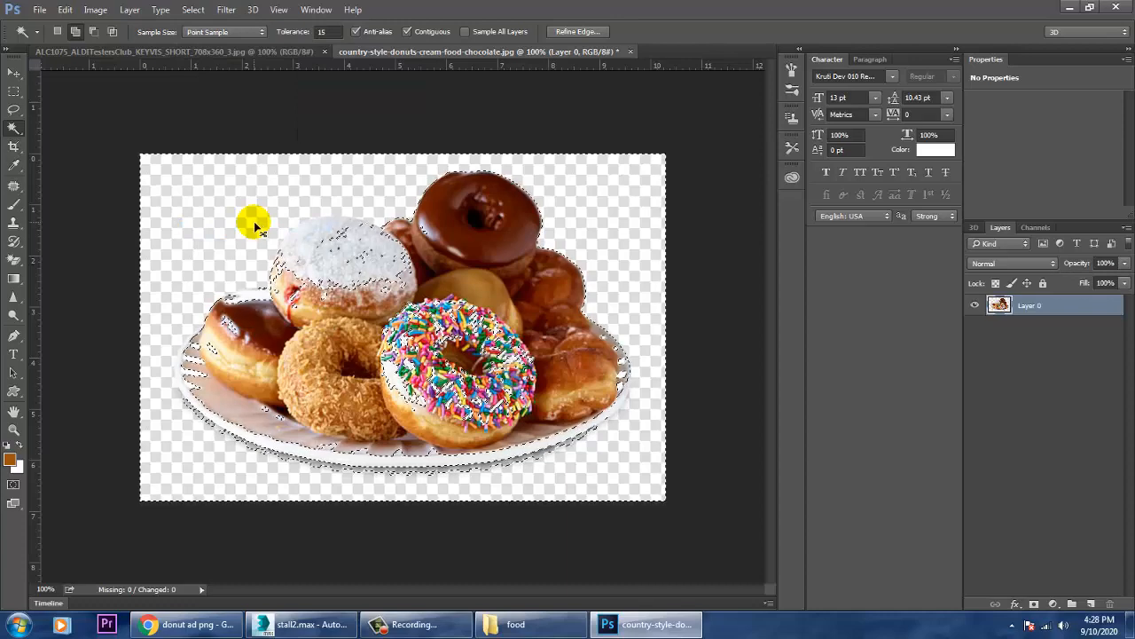
{"action": "key", "text": "ctrl+d"}
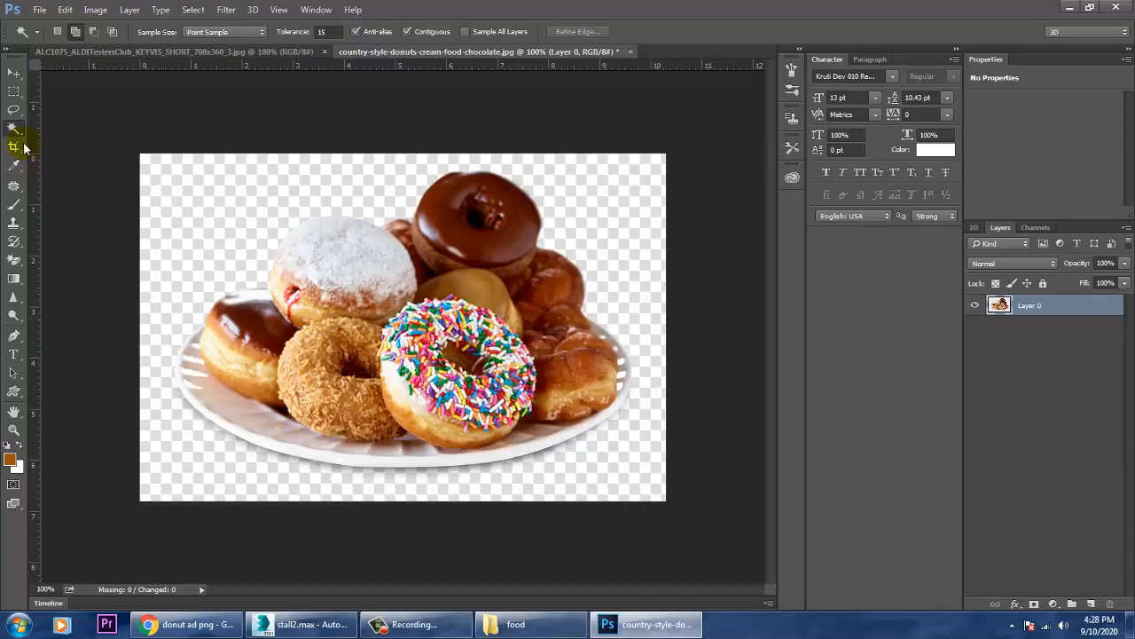
Step: Select the donuts and their plate with the Quick Selection tool
{"action": "left_click", "coordinate": [13, 112]}
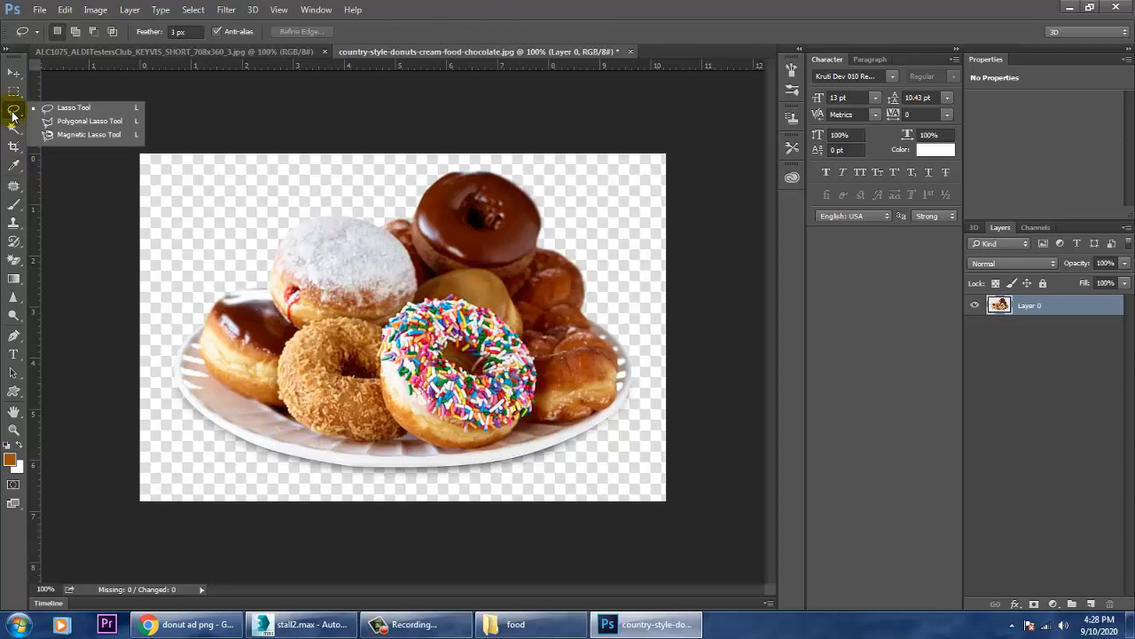
{"action": "left_click", "coordinate": [14, 128]}
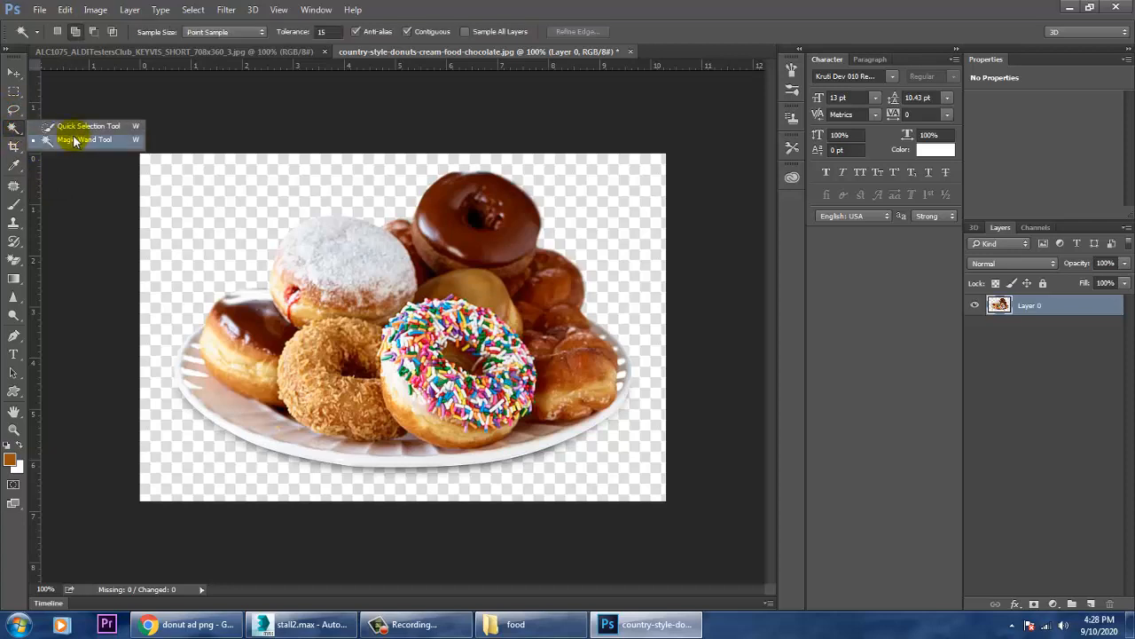
{"action": "left_click", "coordinate": [79, 126]}
{"action": "mouse_move", "coordinate": [325, 221]}
{"action": "left_mouse_down"}
{"action": "mouse_move", "coordinate": [464, 316]}
{"action": "mouse_move", "coordinate": [464, 370]}
{"action": "mouse_move", "coordinate": [497, 305]}
{"action": "mouse_move", "coordinate": [337, 270]}
{"action": "mouse_move", "coordinate": [302, 328]}
{"action": "mouse_move", "coordinate": [285, 406]}
{"action": "mouse_move", "coordinate": [292, 390]}
{"action": "mouse_move", "coordinate": [333, 392]}
{"action": "mouse_move", "coordinate": [470, 426]}
{"action": "mouse_move", "coordinate": [496, 373]}
{"action": "mouse_move", "coordinate": [519, 370]}
{"action": "mouse_move", "coordinate": [506, 443]}
{"action": "left_mouse_up"}
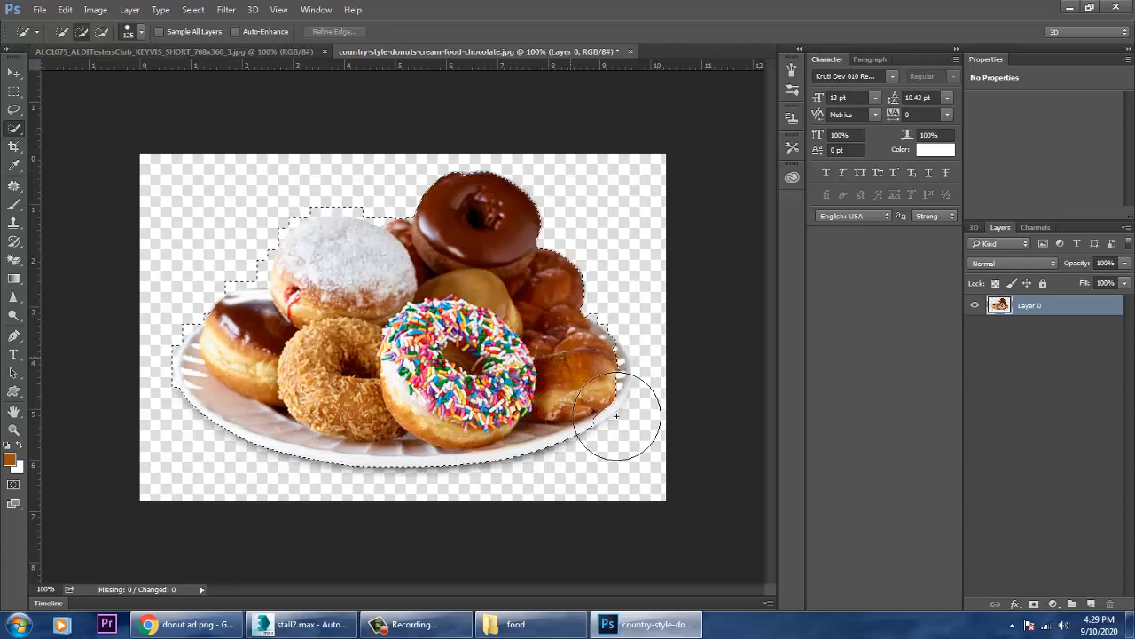
{"action": "left_click_drag", "start_coordinate": [613, 433], "coordinate": [637, 418]}
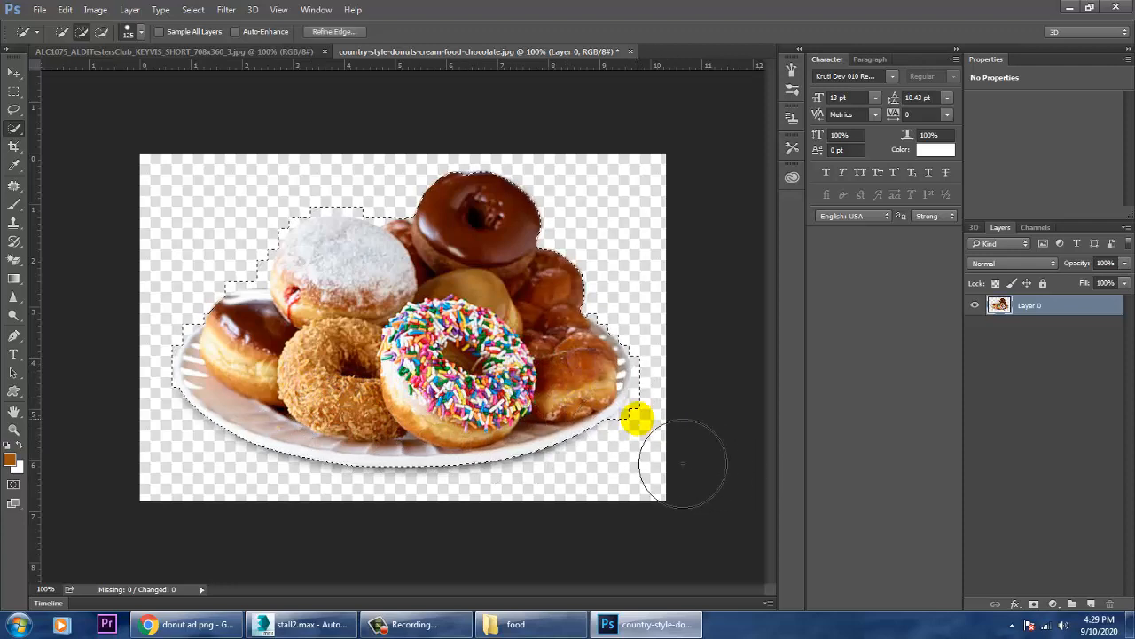
Step: Reduce the Quick Selection brush to 60 and clean up the selection edges along the plate rim and the sugared donut
{"action": "key", "text": "bracketleft"}
{"action": "key", "text": "bracketleft"}
{"action": "key", "text": "bracketleft"}
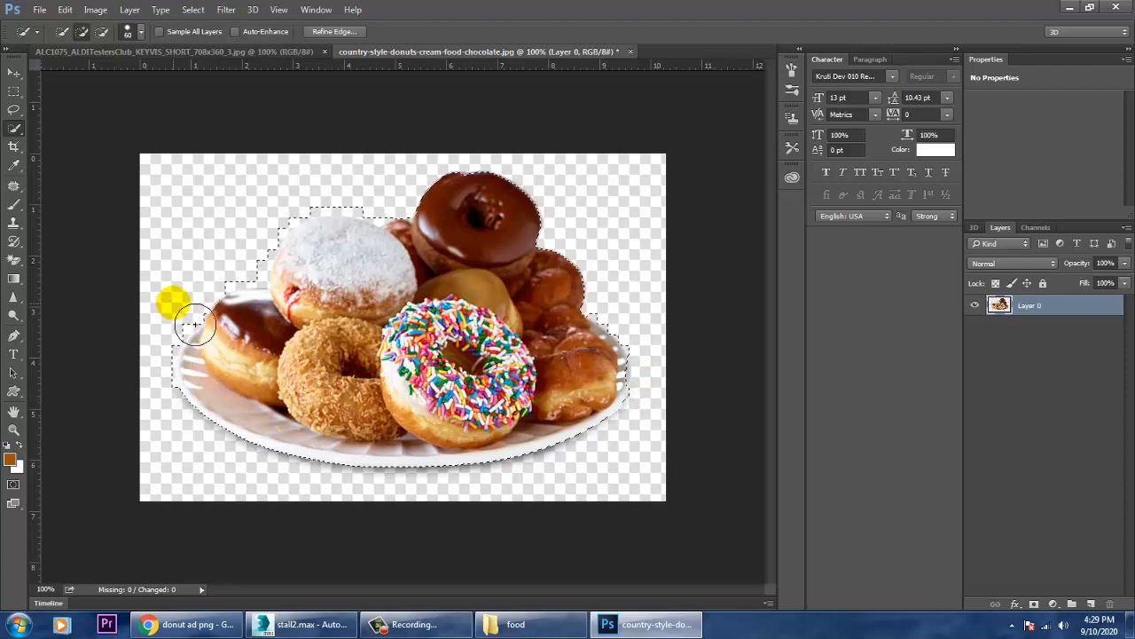
{"action": "left_click_drag", "start_coordinate": [197, 325], "coordinate": [178, 383], "text": "alt"}
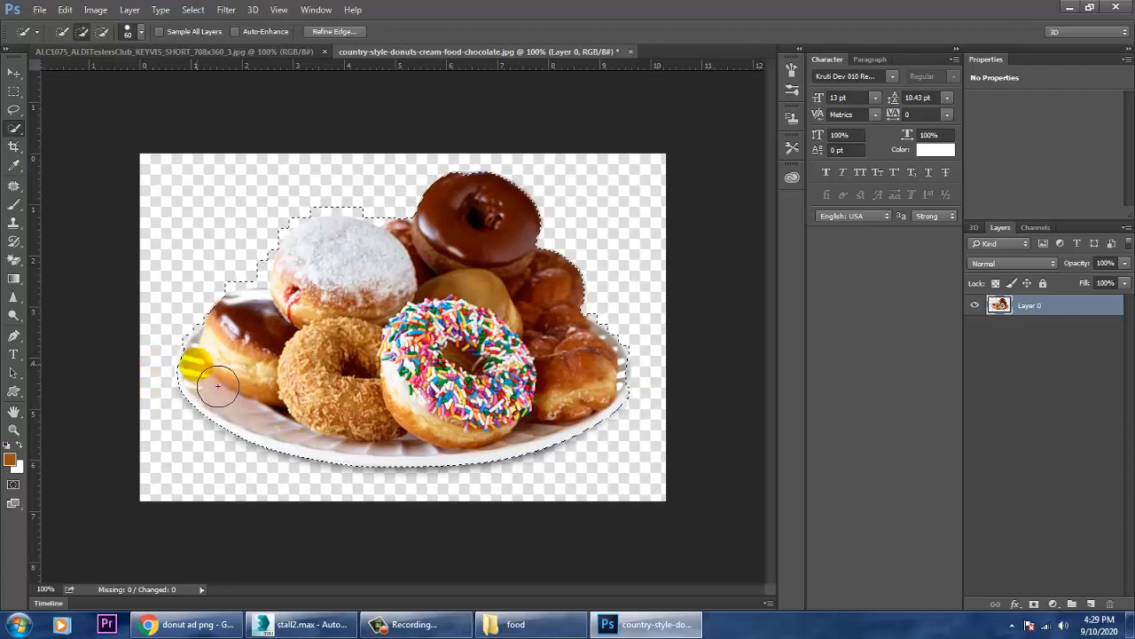
{"action": "mouse_move", "coordinate": [251, 296]}
{"action": "left_mouse_down"}
{"action": "mouse_move", "coordinate": [276, 269]}
{"action": "mouse_move", "coordinate": [269, 283]}
{"action": "left_mouse_up"}
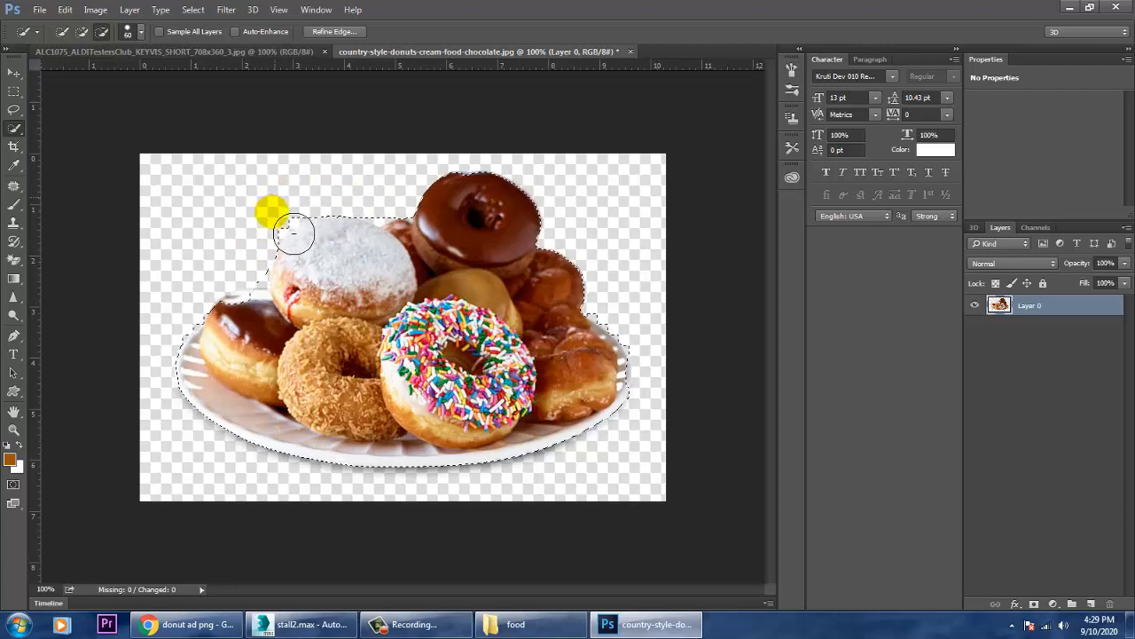
{"action": "left_click_drag", "start_coordinate": [294, 233], "coordinate": [278, 256], "text": "alt"}
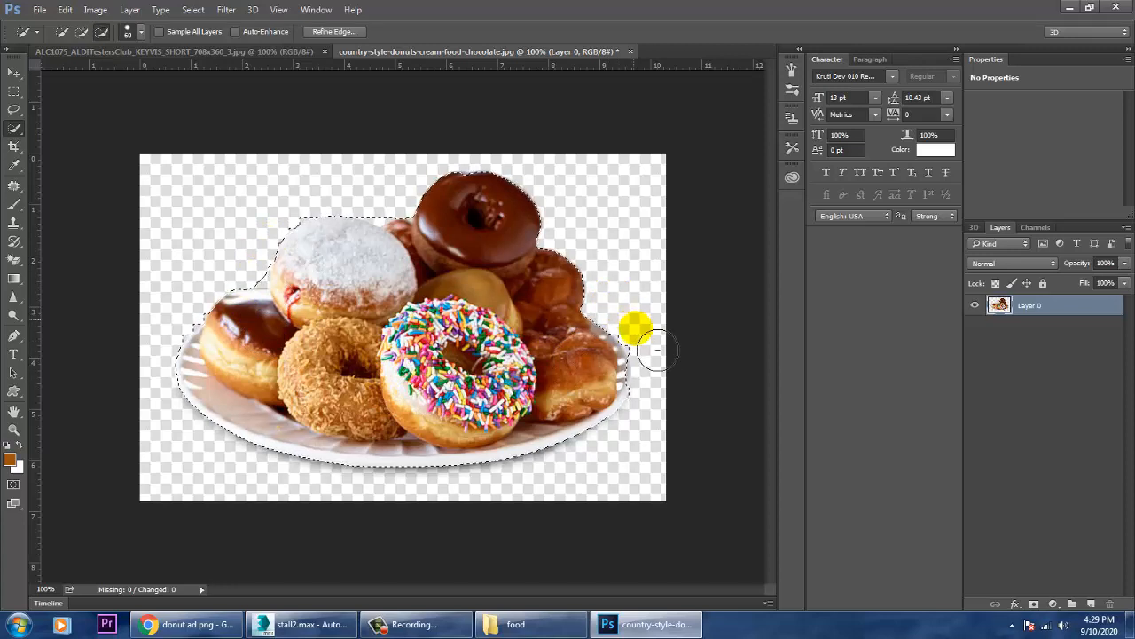
{"action": "left_click_drag", "start_coordinate": [666, 361], "coordinate": [630, 427], "text": "alt"}
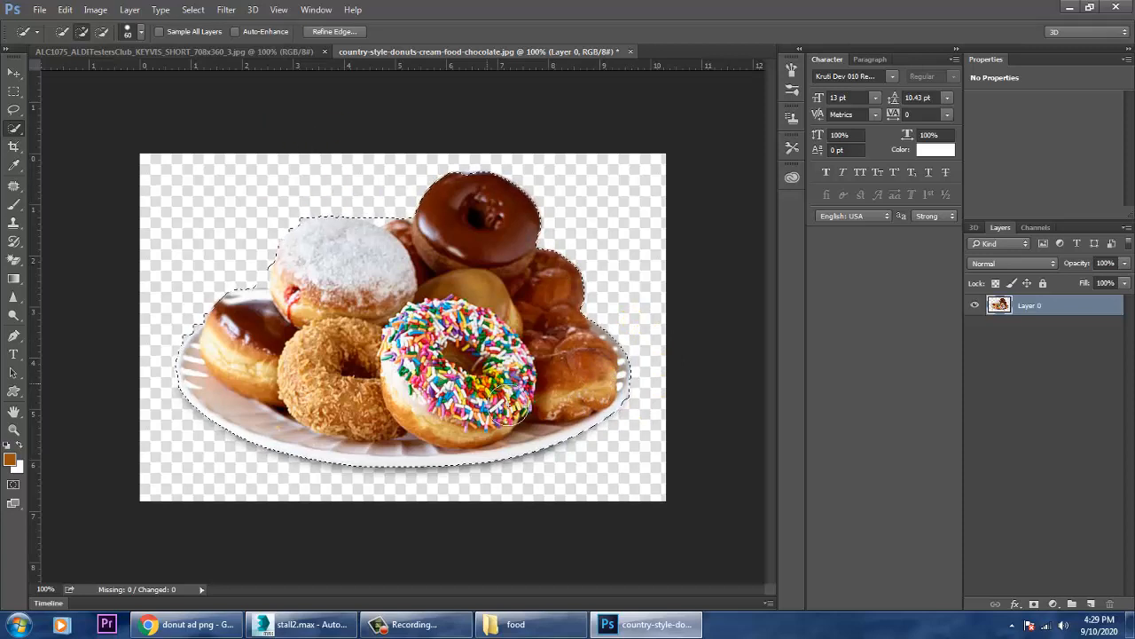
Step: Refine the edge of the donut selection with a 2.9 px feather
{"action": "left_click", "coordinate": [330, 31]}
{"action": "left_click_drag", "start_coordinate": [714, 241], "coordinate": [728, 243]}
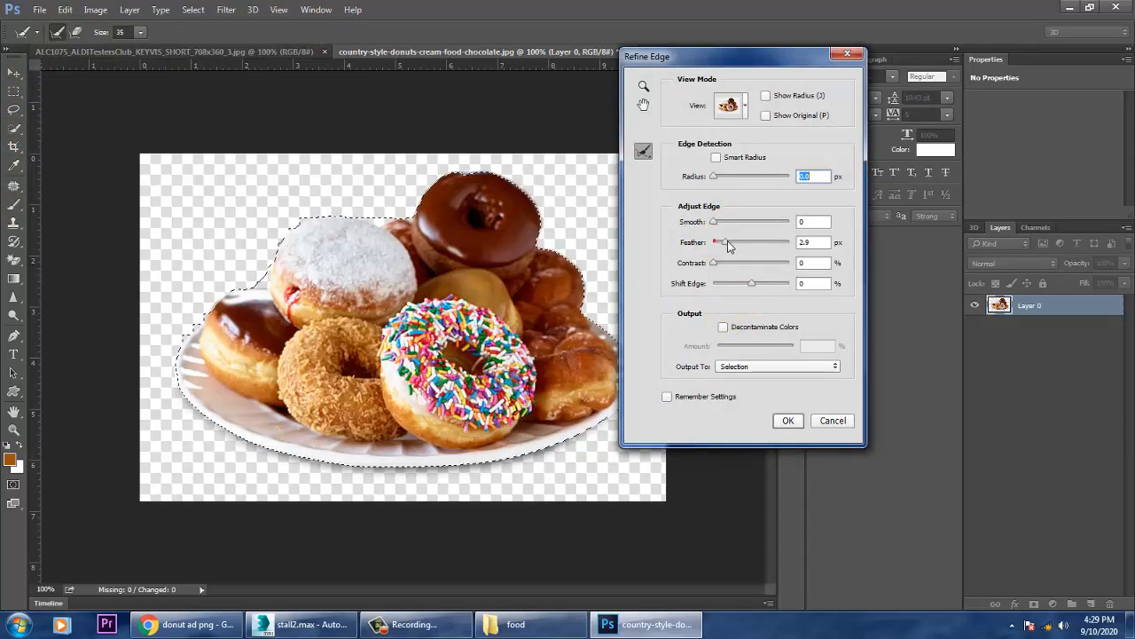
{"action": "left_click", "coordinate": [787, 419]}
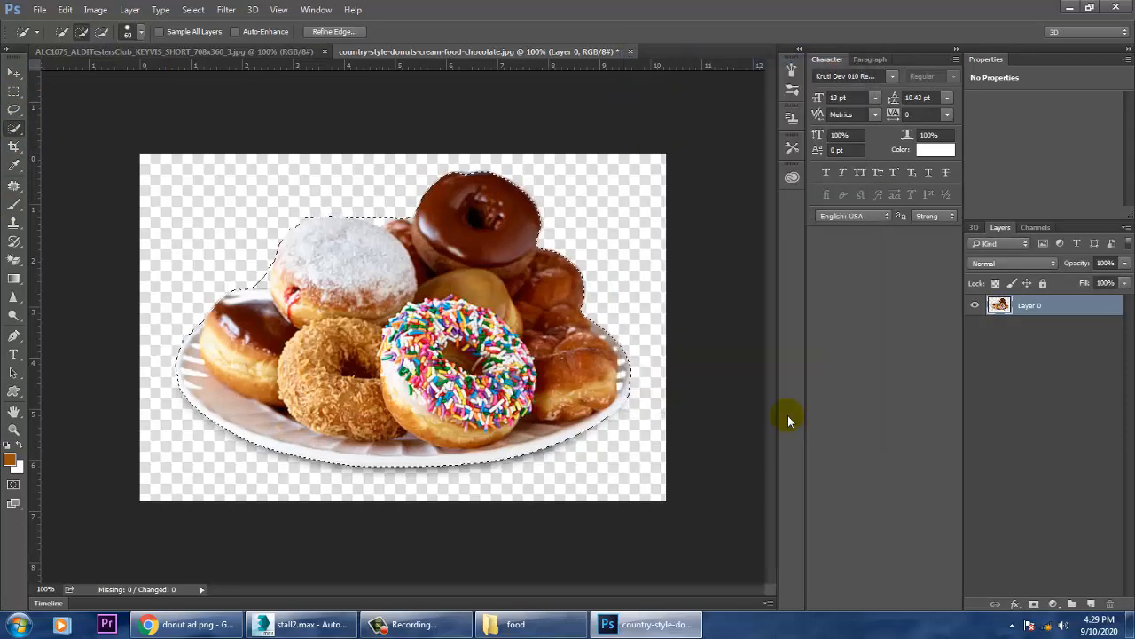
Step: Invert the selection, delete the checkered background around the donuts, and deselect
{"action": "key", "text": "ctrl+shift+i"}
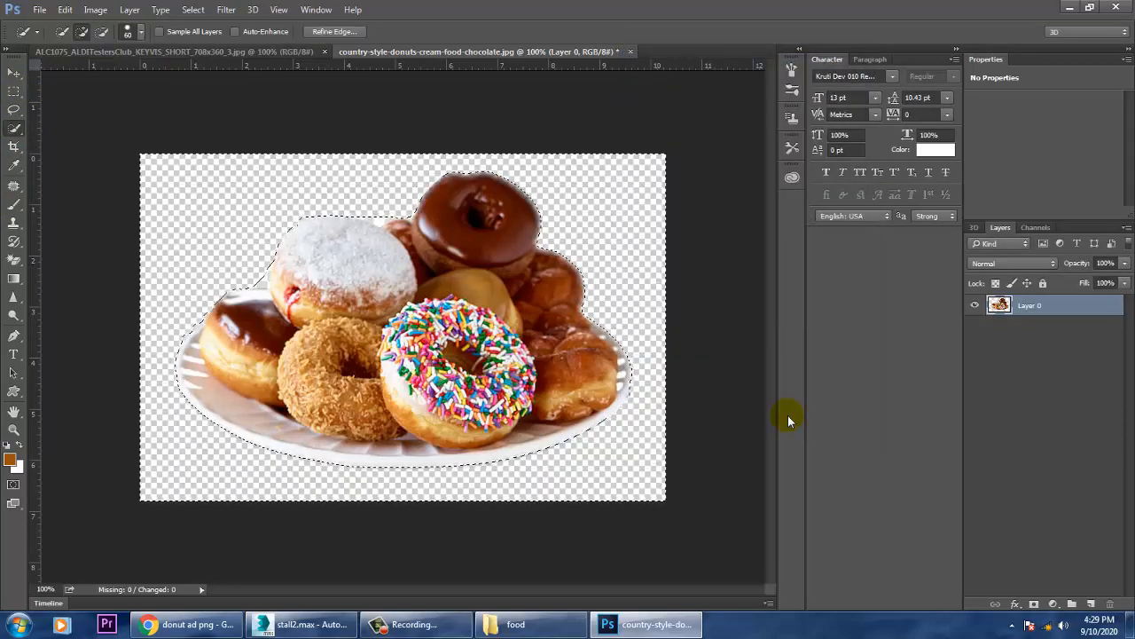
{"action": "key", "text": "ctrl+d"}
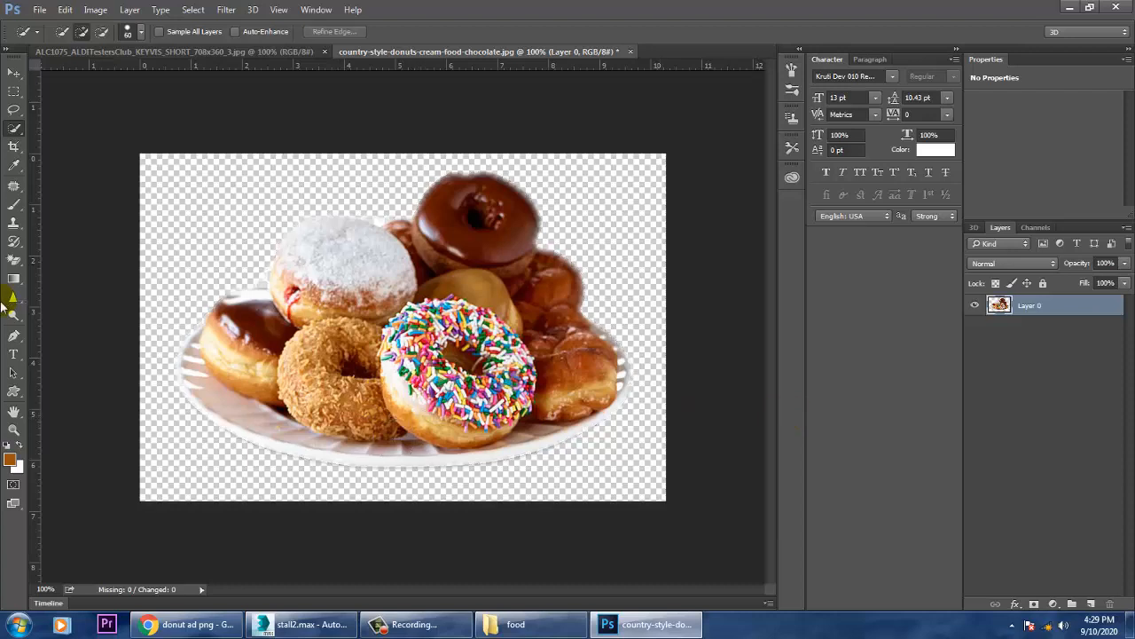
Step: Save the cut-out donut image as an interlaced PNG named country-style-donuts-cream-food-chocolate in the food folder
{"action": "left_click", "coordinate": [13, 71]}
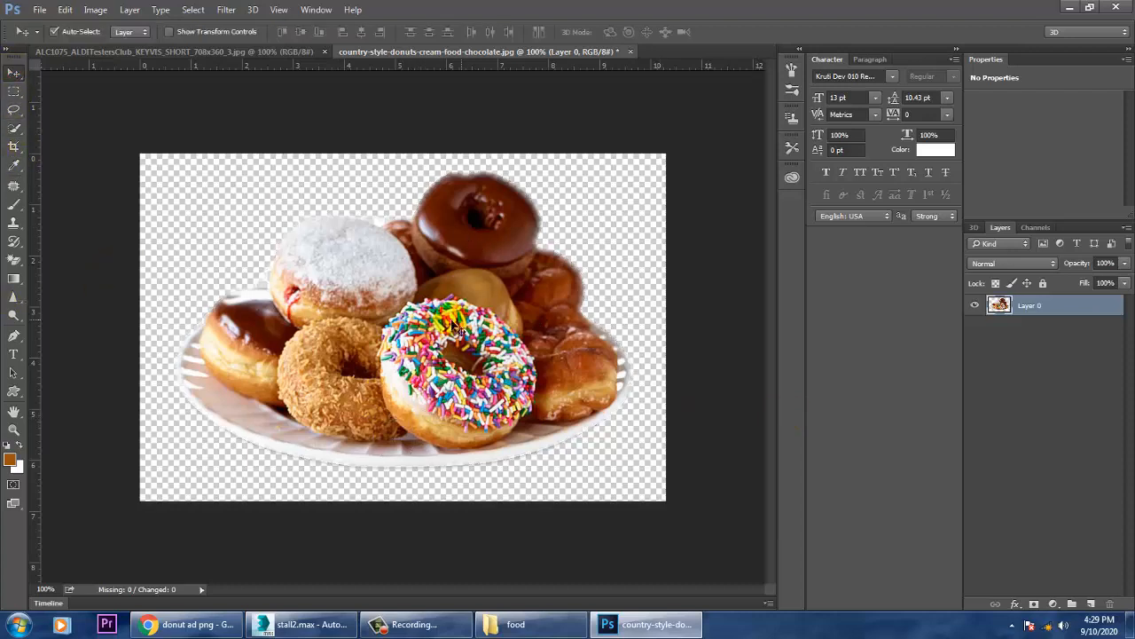
{"action": "left_click", "coordinate": [39, 11]}
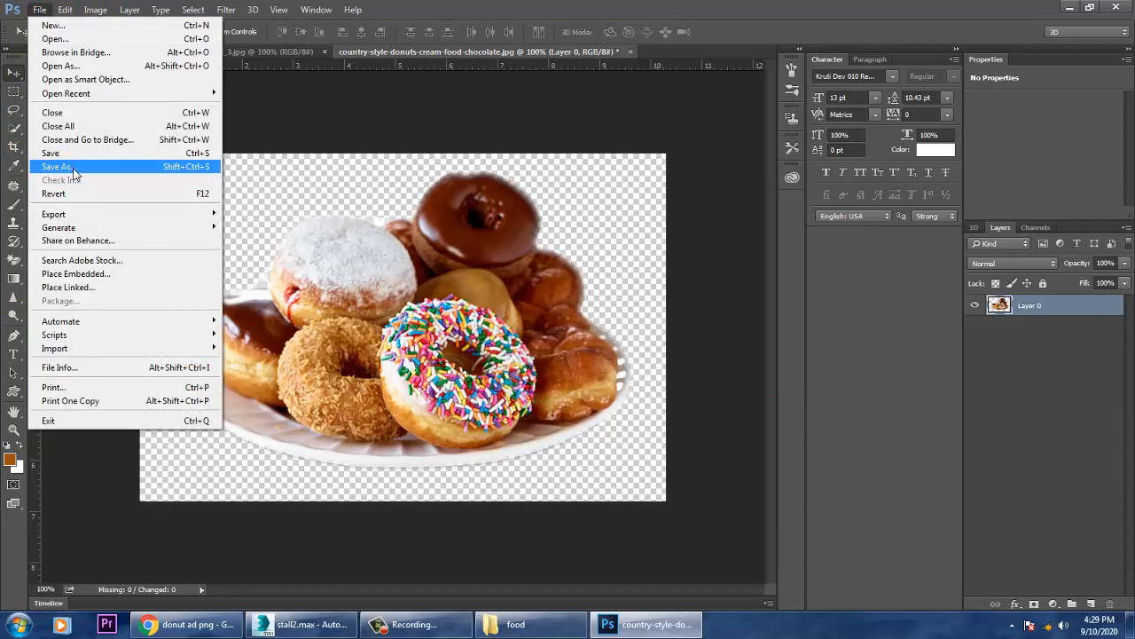
{"action": "left_click", "coordinate": [58, 166]}
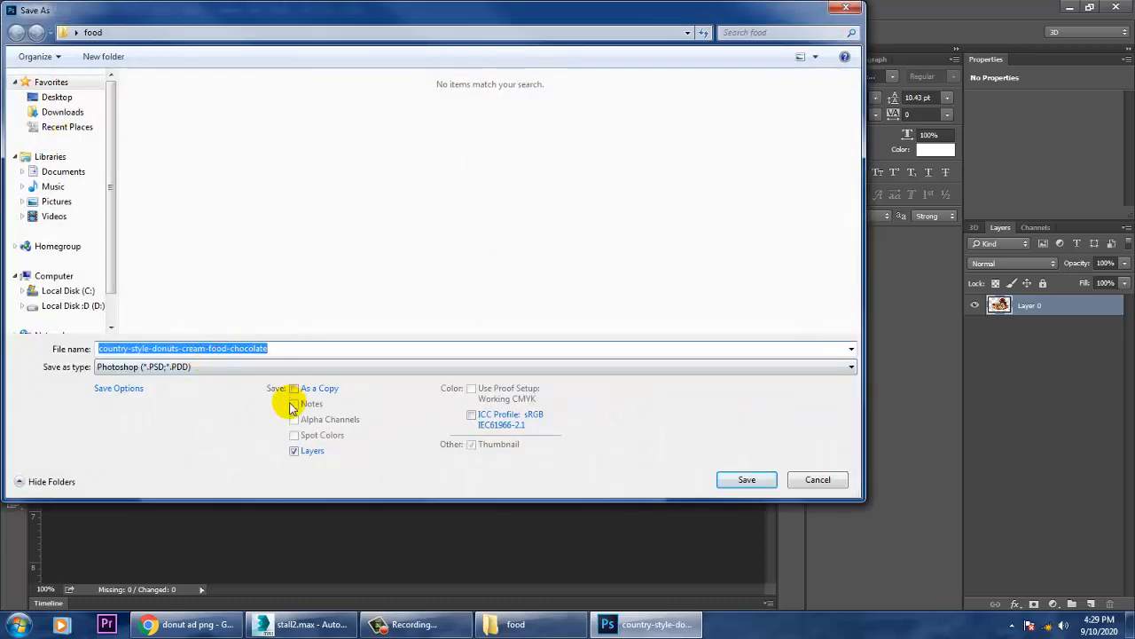
{"action": "left_click", "coordinate": [204, 366]}
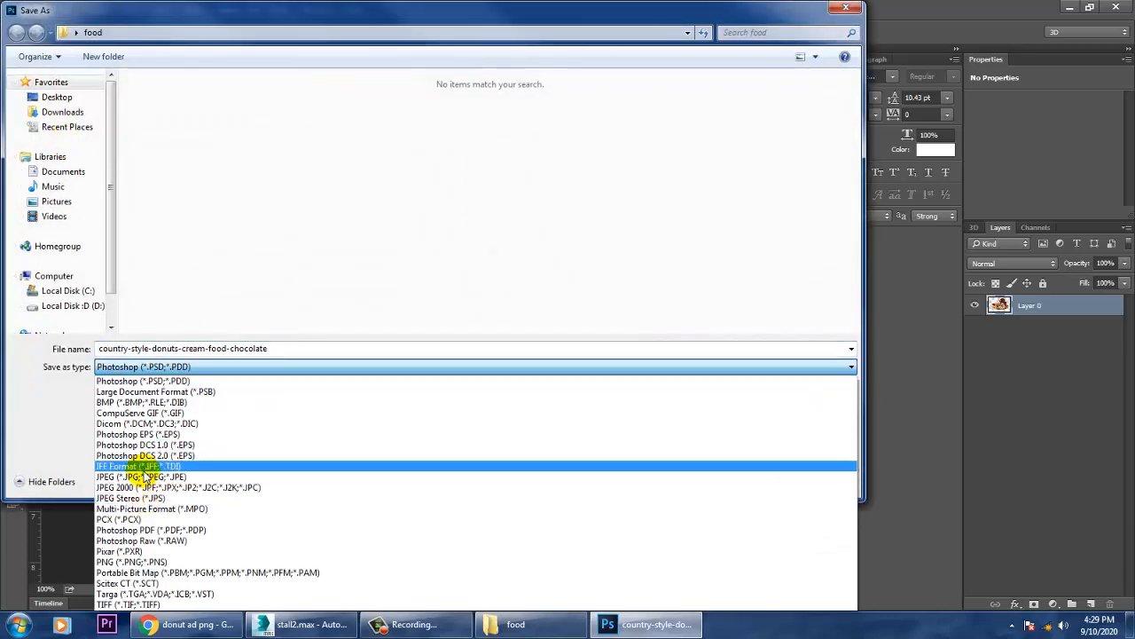
{"action": "left_click", "coordinate": [124, 562]}
{"action": "left_click", "coordinate": [724, 490]}
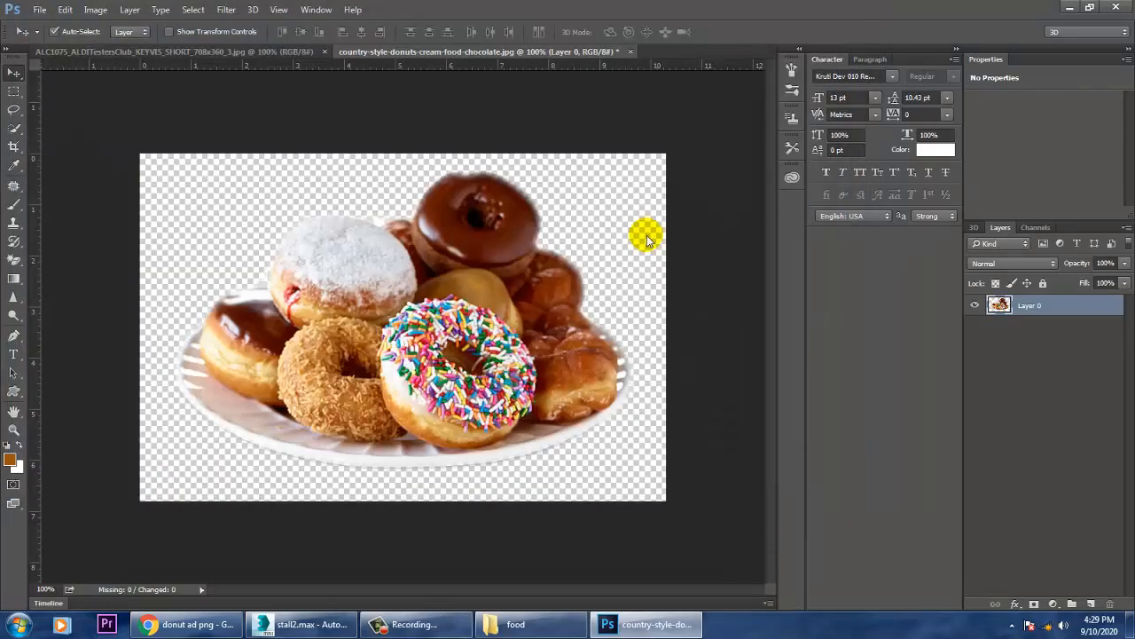
{"action": "left_click", "coordinate": [506, 205]}
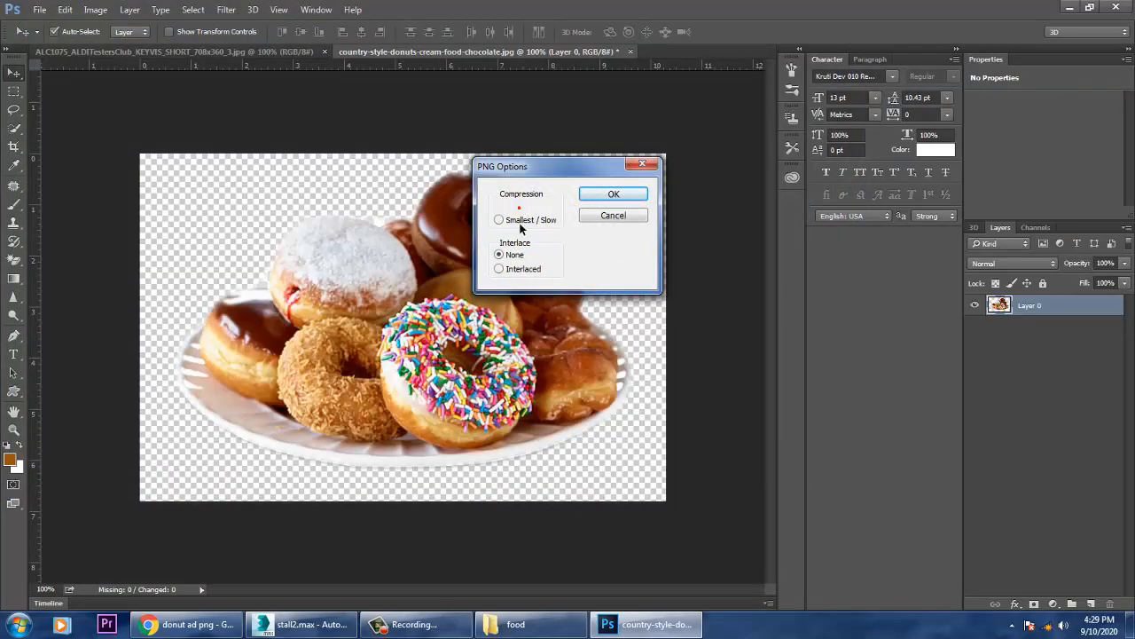
{"action": "left_click", "coordinate": [514, 268]}
{"action": "left_click", "coordinate": [638, 191]}
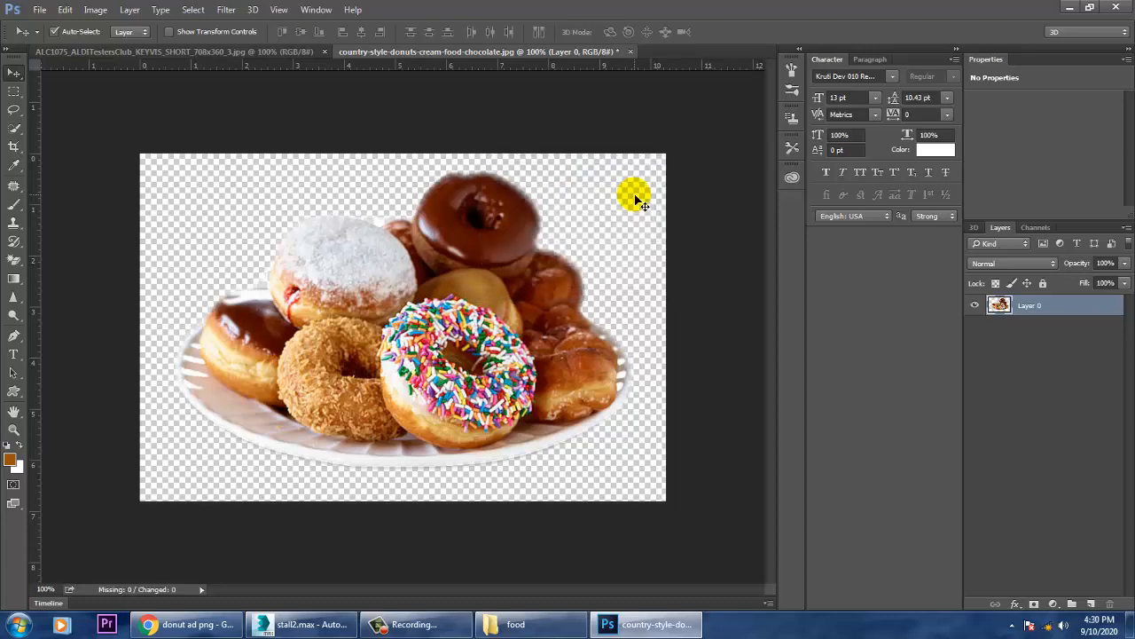
Step: Switch to 3ds Max, replace the sign material's diffuse bitmap with country-style-donuts-cream-food-chocolate.png, and turn on its viewport and preview background display
{"action": "left_click", "coordinate": [280, 633]}
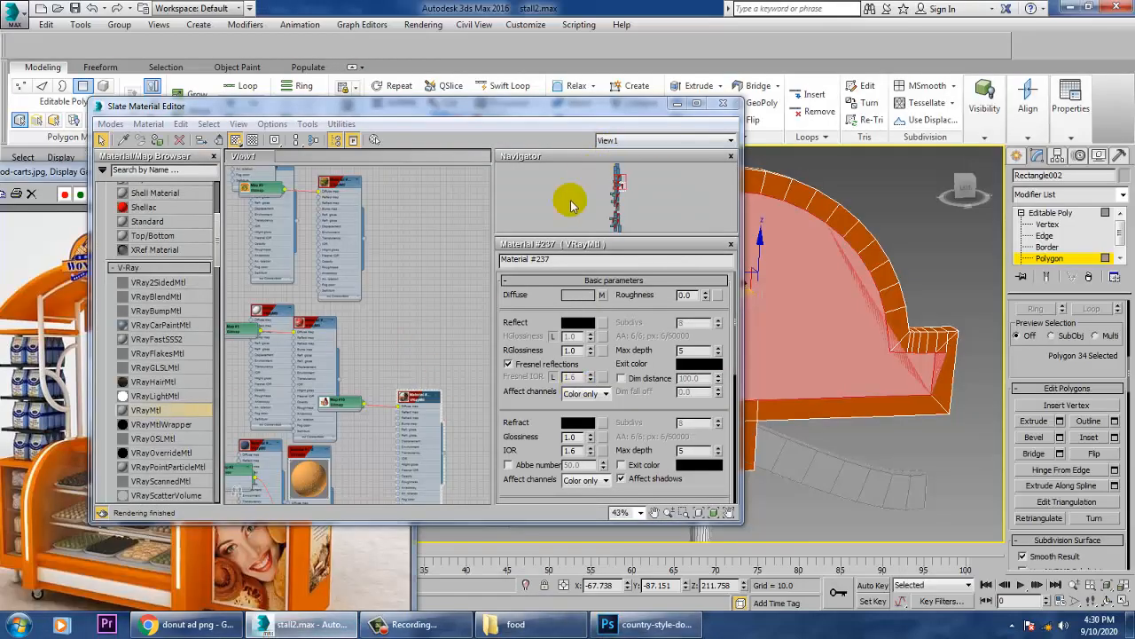
{"action": "left_click", "coordinate": [601, 294]}
{"action": "left_click", "coordinate": [626, 456]}
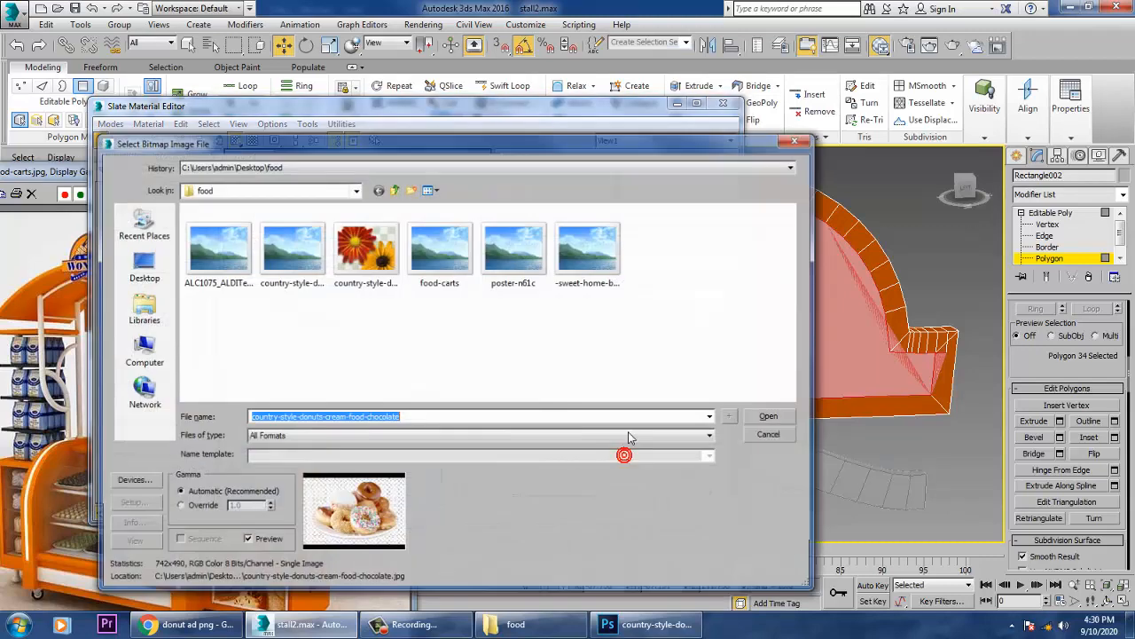
{"action": "double_click", "coordinate": [352, 263]}
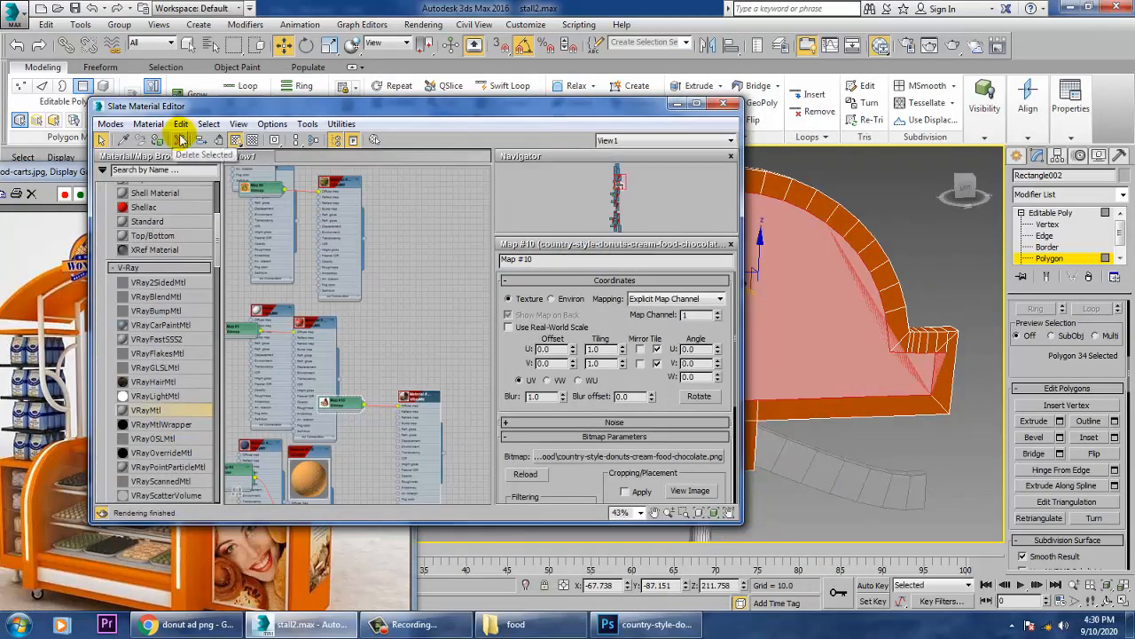
{"action": "left_click", "coordinate": [239, 143]}
{"action": "left_click", "coordinate": [238, 143]}
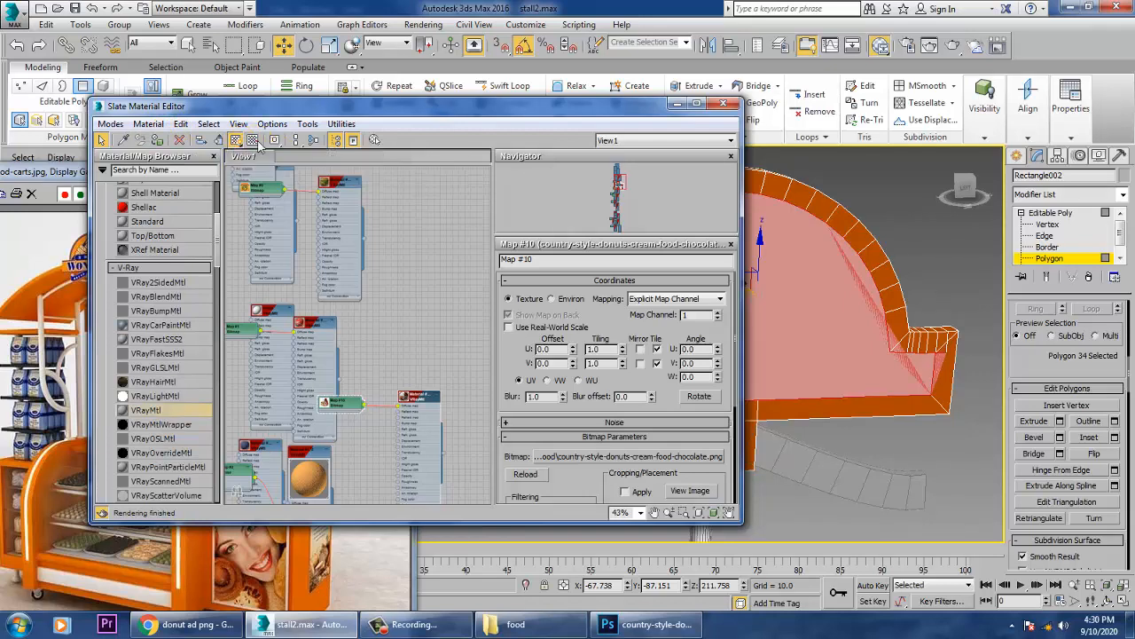
{"action": "left_click", "coordinate": [257, 141]}
{"action": "left_click", "coordinate": [241, 145]}
{"action": "left_click", "coordinate": [250, 157]}
Step: Apply a UVW Map modifier with Box mapping to the selected inner face of the large half-round sign board
{"action": "left_click", "coordinate": [1064, 194]}
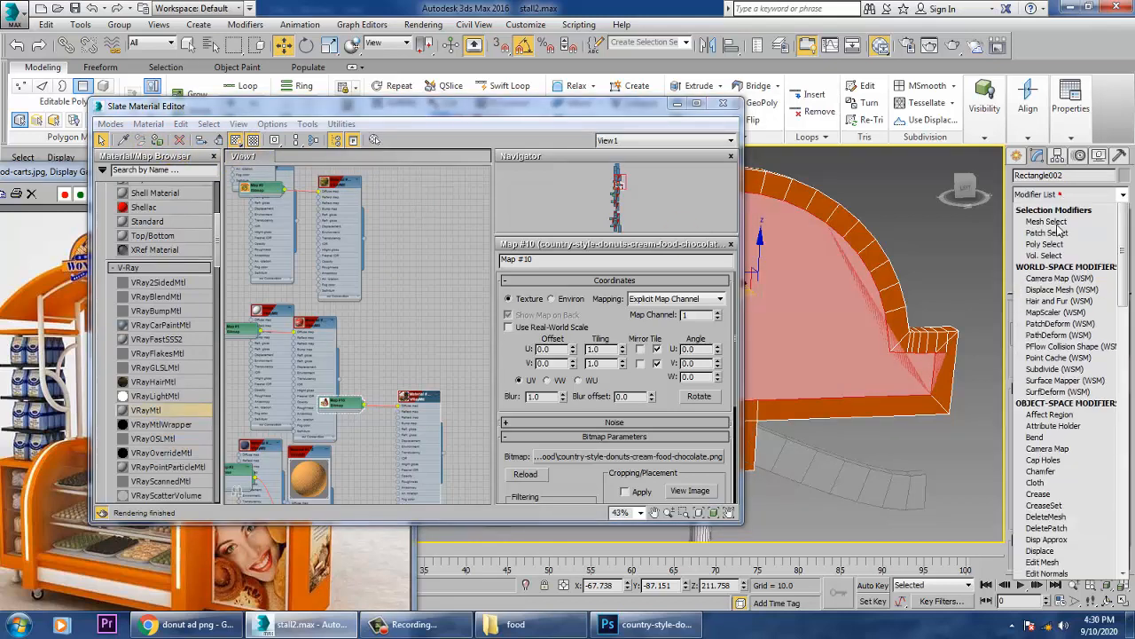
{"action": "scroll", "coordinate": [1060, 354], "scroll_direction": "down", "scroll_amount": 15}
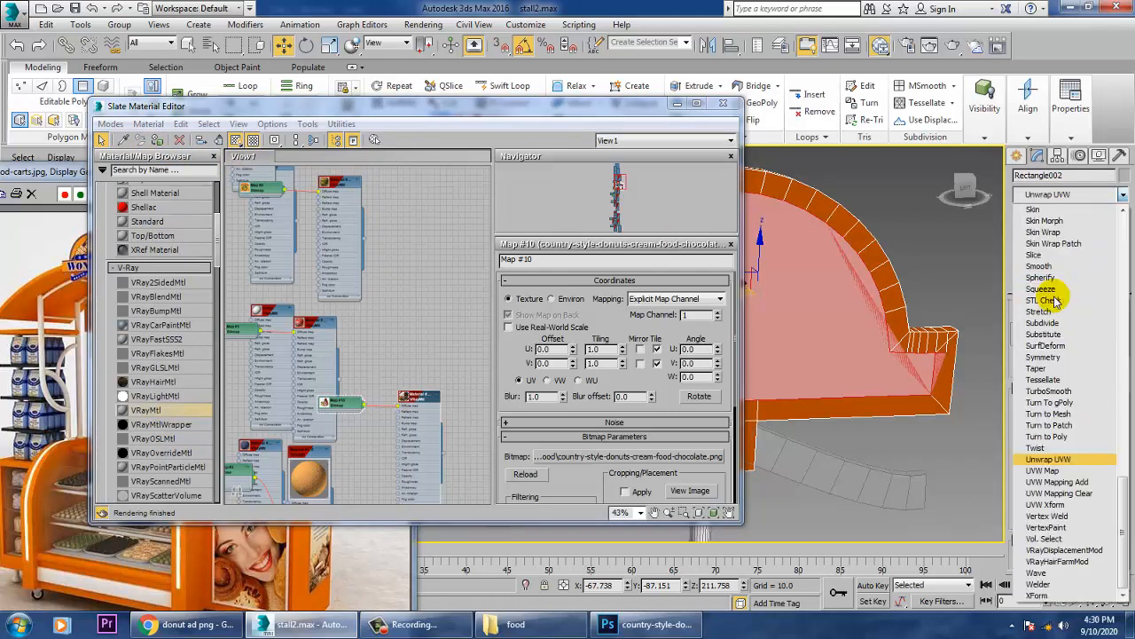
{"action": "left_click", "coordinate": [1072, 474]}
{"action": "left_click", "coordinate": [1040, 400]}
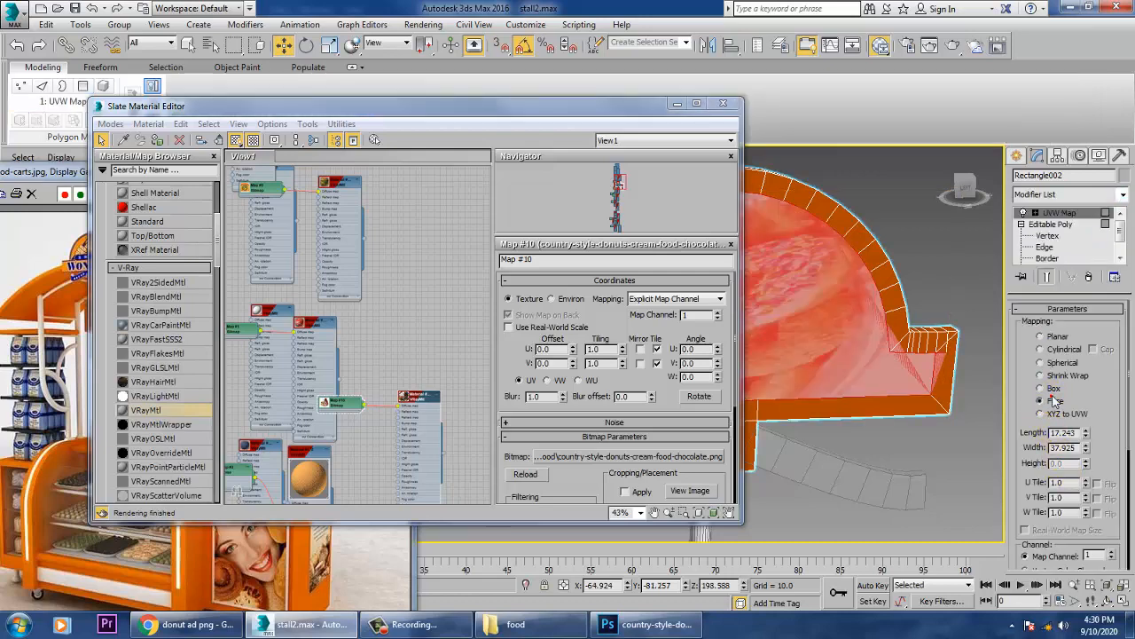
{"action": "left_click_drag", "start_coordinate": [609, 116], "coordinate": [161, 46]}
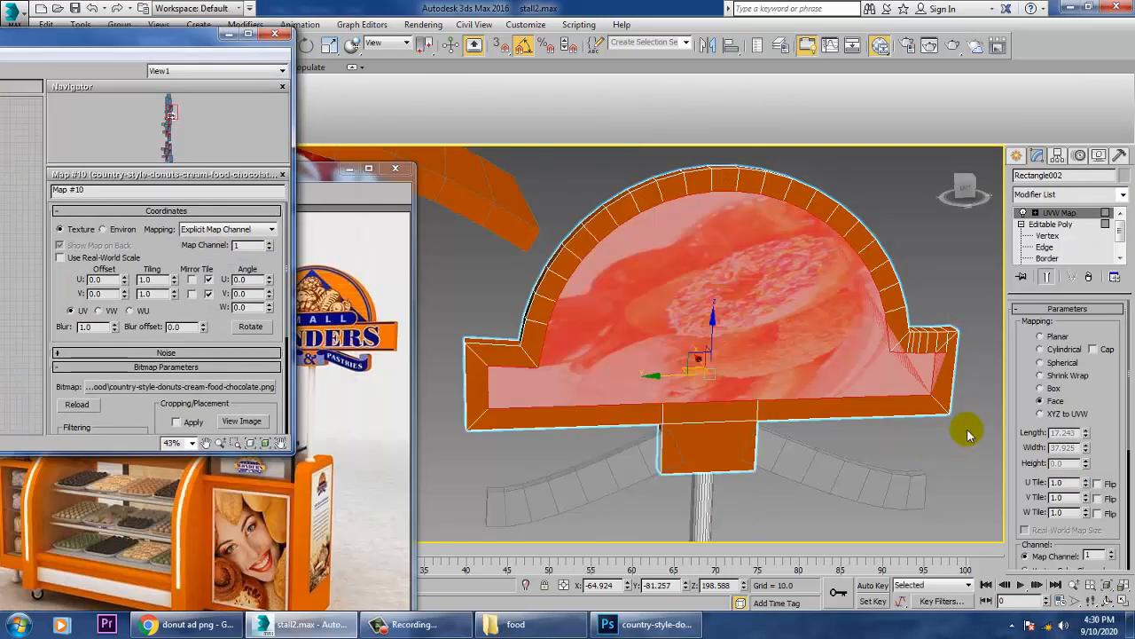
{"action": "left_click", "coordinate": [1055, 388]}
{"action": "left_click", "coordinate": [1057, 390]}
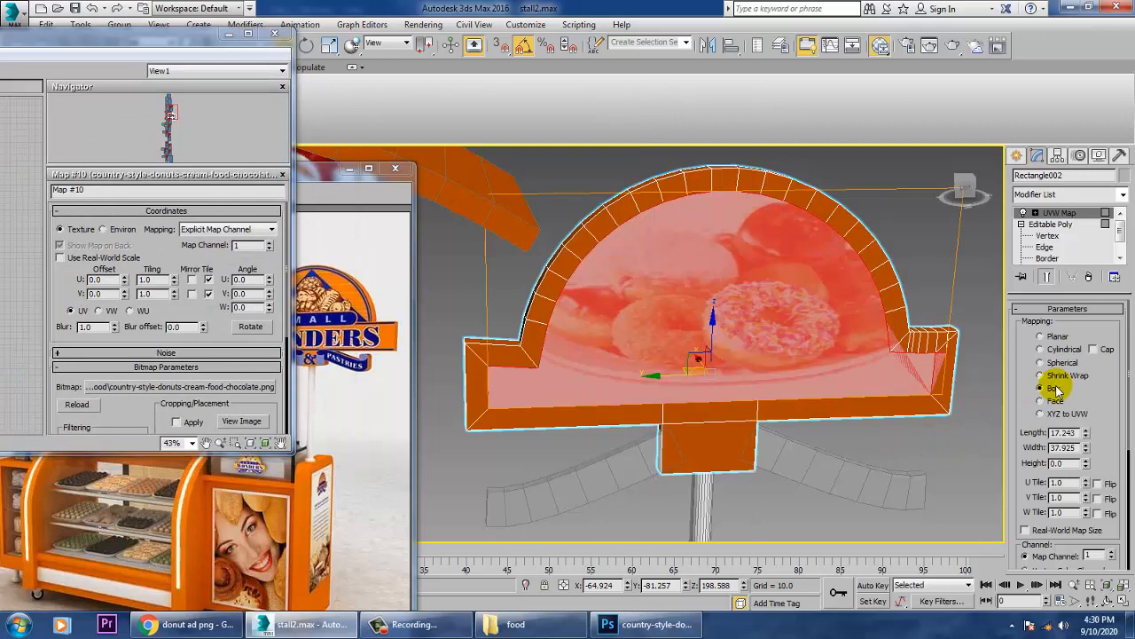
{"action": "mouse_move", "coordinate": [871, 417]}
{"action": "middle_mouse_down", "text": "alt"}
{"action": "mouse_move", "coordinate": [794, 360]}
{"action": "mouse_move", "coordinate": [839, 375]}
{"action": "middle_mouse_up", "text": "alt"}
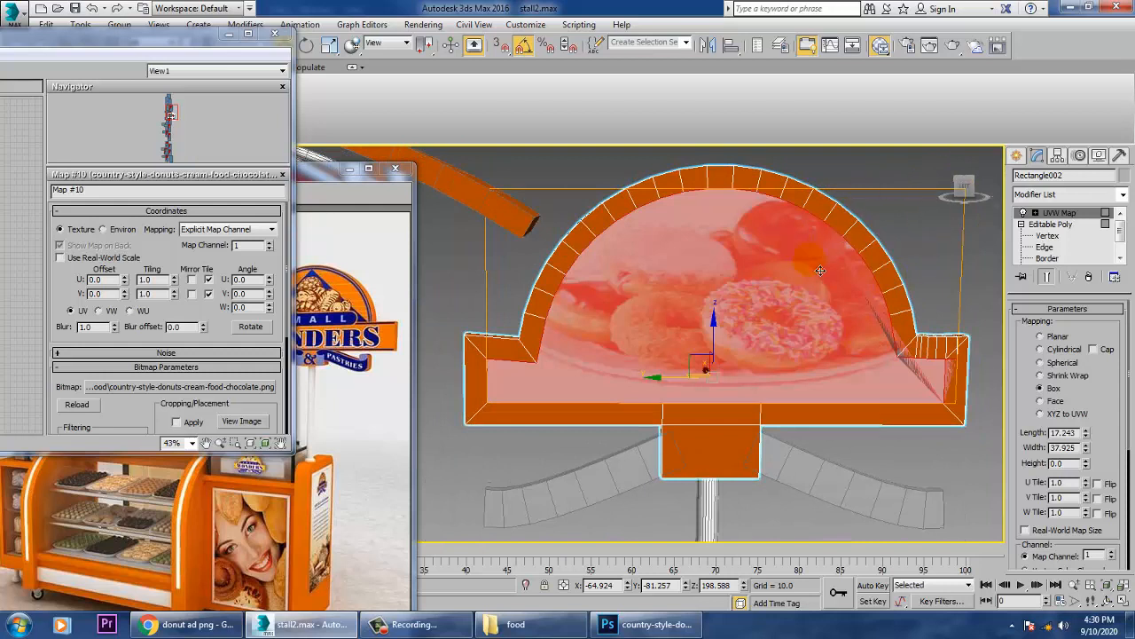
Step: Scale the UVW Map gizmo down slightly to fit the donut plate within the half-round sign face
{"action": "left_click", "coordinate": [1034, 213]}
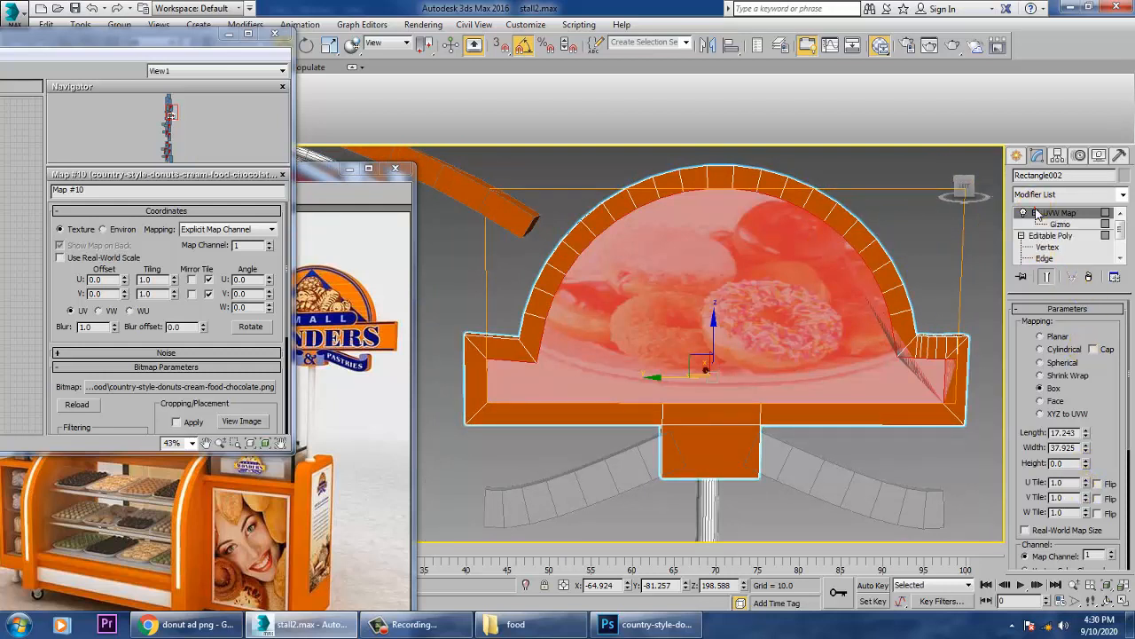
{"action": "left_click", "coordinate": [1060, 224]}
{"action": "key", "text": "w"}
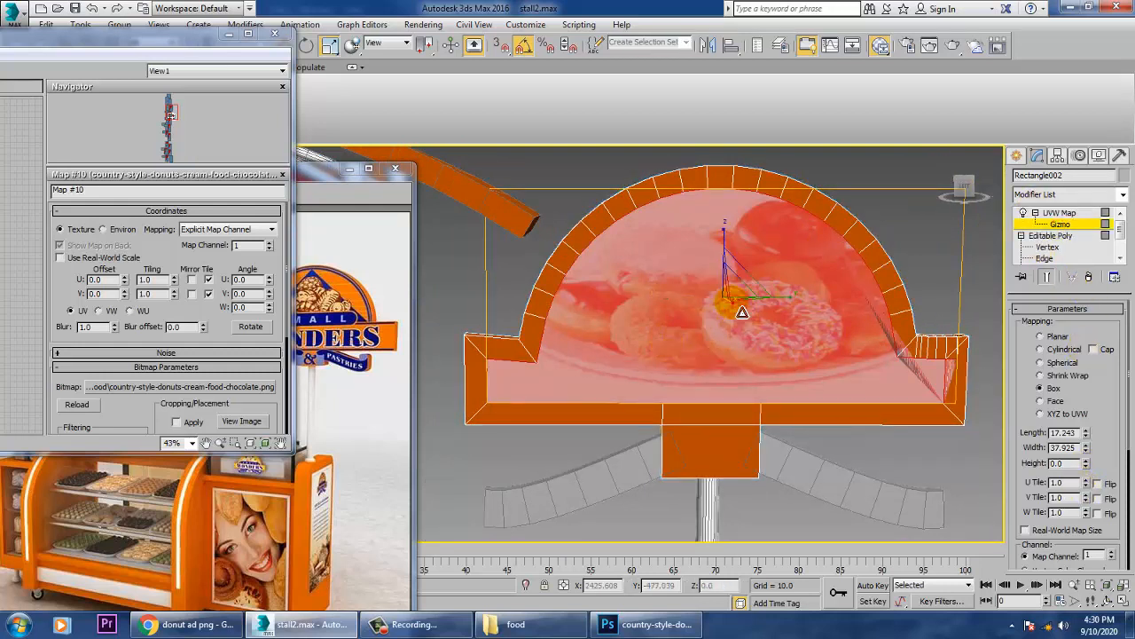
{"action": "mouse_move", "coordinate": [750, 299]}
{"action": "left_mouse_down"}
{"action": "mouse_move", "coordinate": [740, 286]}
{"action": "mouse_move", "coordinate": [755, 311]}
{"action": "mouse_move", "coordinate": [740, 305]}
{"action": "left_mouse_up"}
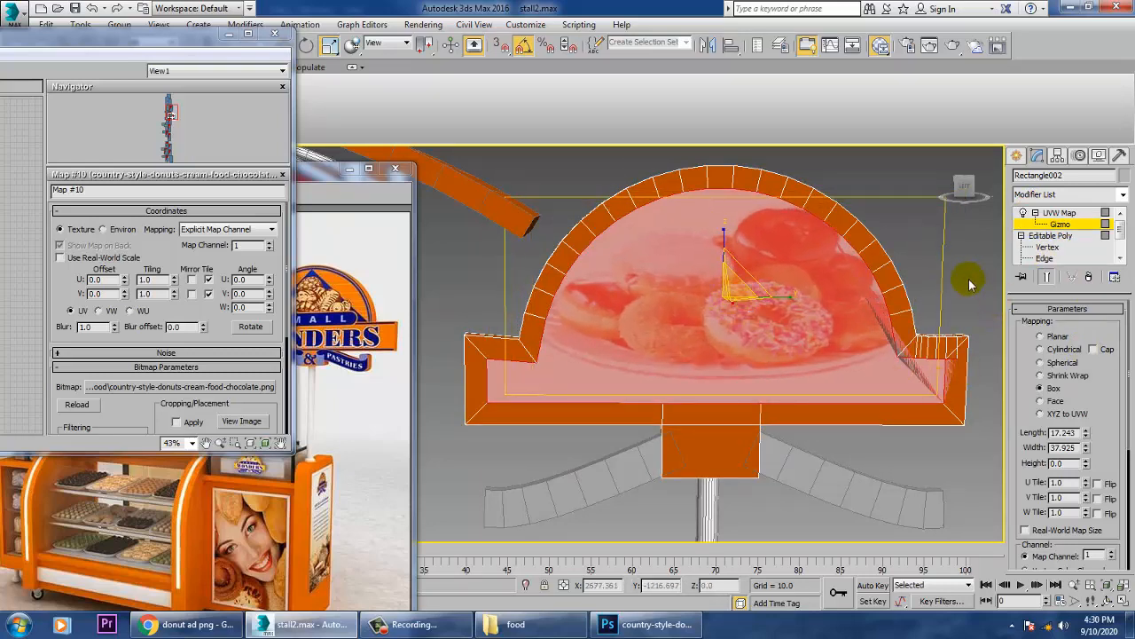
Step: Convert the mapped half-round sign board to an Editable Poly and deselect it
{"action": "key", "text": "w"}
{"action": "right_click", "coordinate": [753, 302]}
{"action": "mouse_move", "coordinate": [789, 447]}
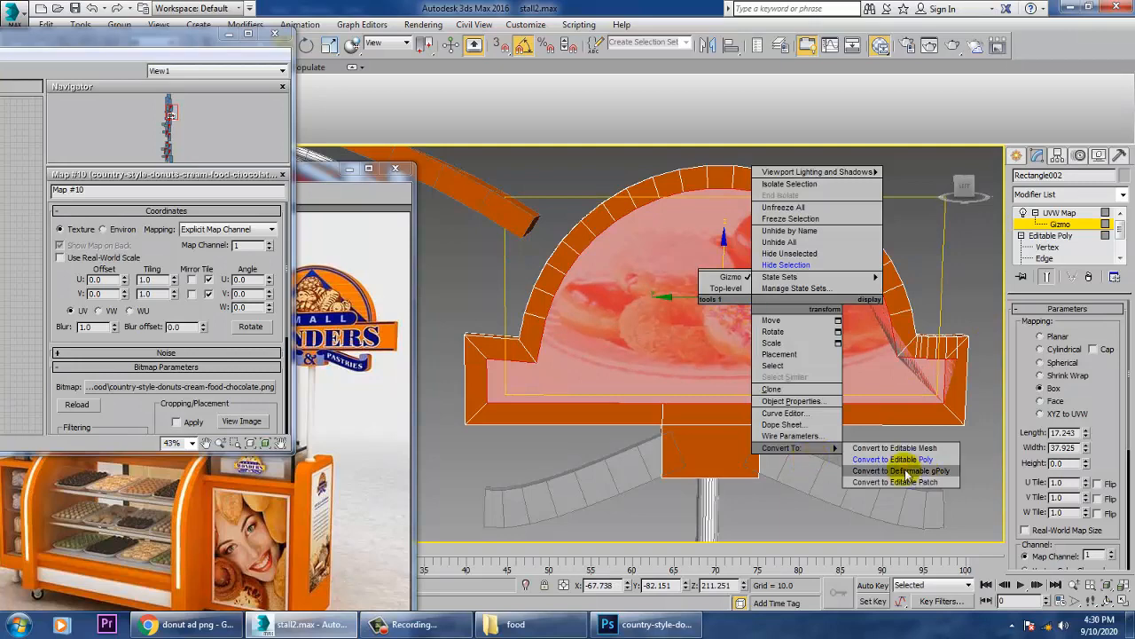
{"action": "left_click", "coordinate": [920, 460]}
{"action": "left_click", "coordinate": [949, 449]}
Step: Assign the existing orange VRay material to the two curved strips below the large sign, then minimize the material editor and deselect
{"action": "middle_click_drag", "start_coordinate": [950, 449], "coordinate": [783, 431], "text": "alt"}
{"action": "scroll", "coordinate": [789, 432], "scroll_direction": "down", "scroll_amount": 8}
{"action": "scroll", "coordinate": [795, 434], "scroll_direction": "up", "scroll_amount": 3}
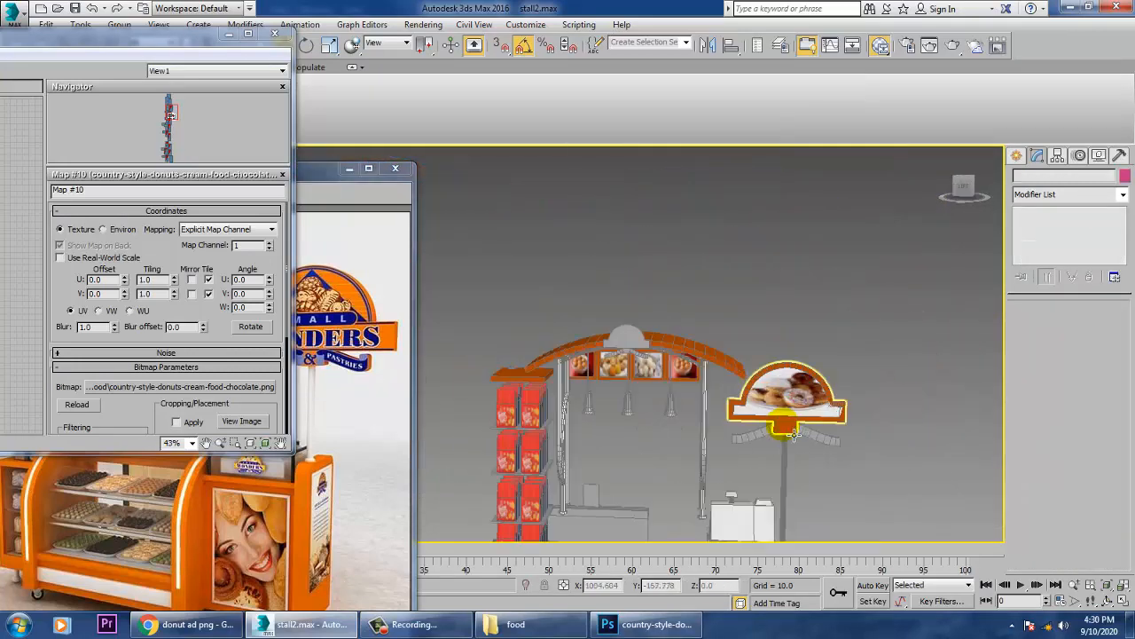
{"action": "scroll", "coordinate": [822, 431], "scroll_direction": "up", "scroll_amount": 4}
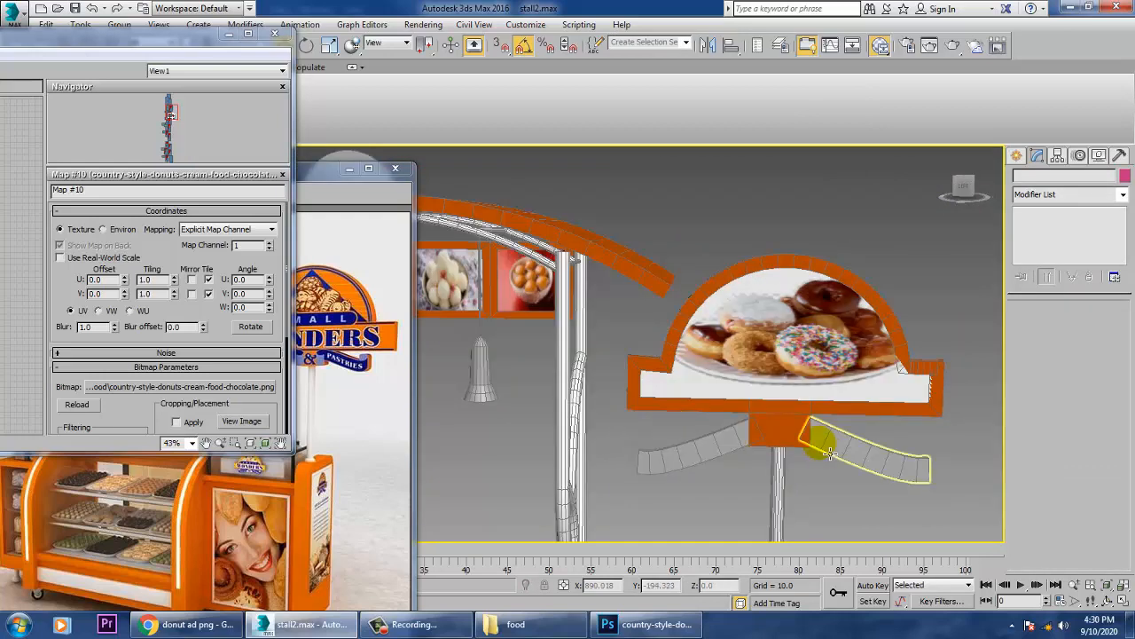
{"action": "left_click", "coordinate": [834, 448]}
{"action": "left_click", "coordinate": [735, 462], "text": "ctrl"}
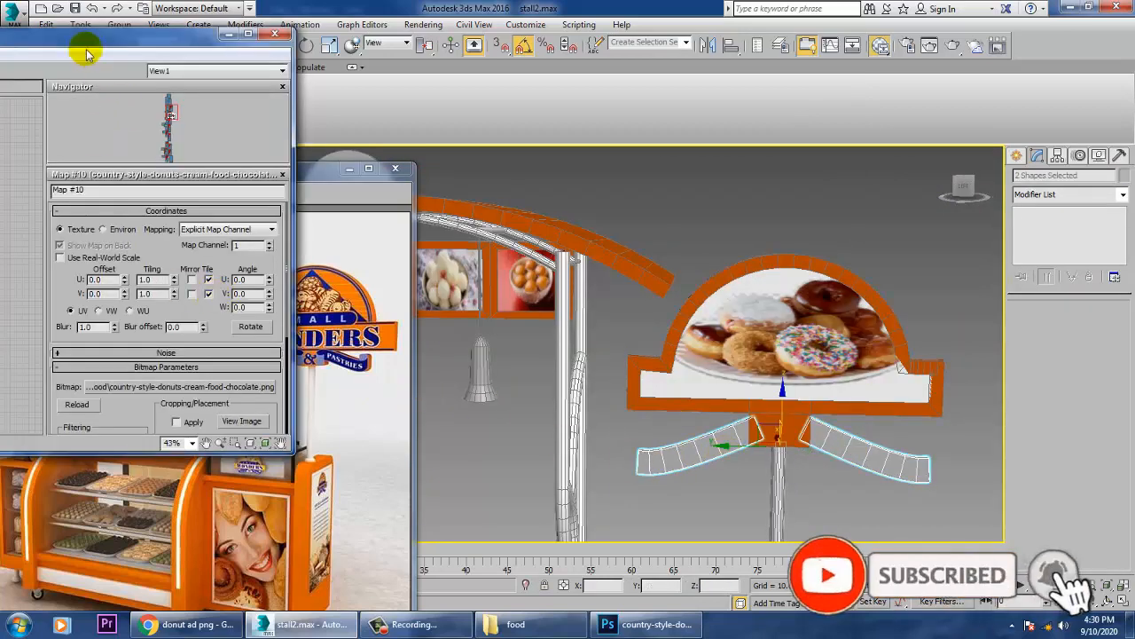
{"action": "left_click_drag", "start_coordinate": [86, 40], "coordinate": [639, 83]}
{"action": "middle_click_drag", "start_coordinate": [523, 185], "coordinate": [602, 458]}
{"action": "middle_click_drag", "start_coordinate": [533, 359], "coordinate": [509, 431]}
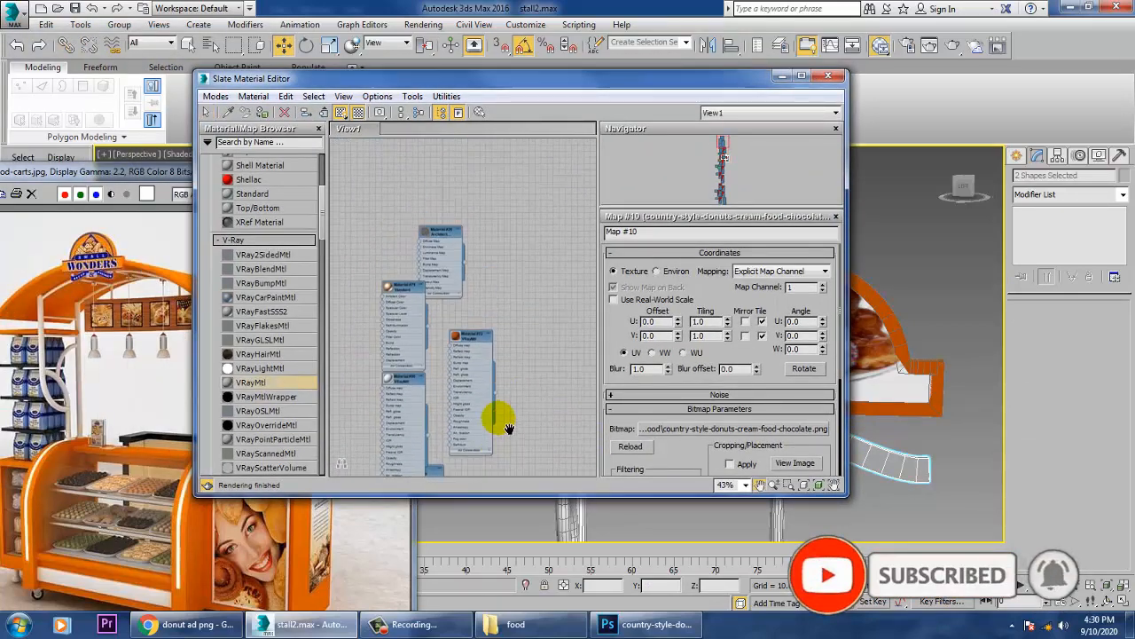
{"action": "left_click", "coordinate": [469, 338]}
{"action": "left_click", "coordinate": [257, 113]}
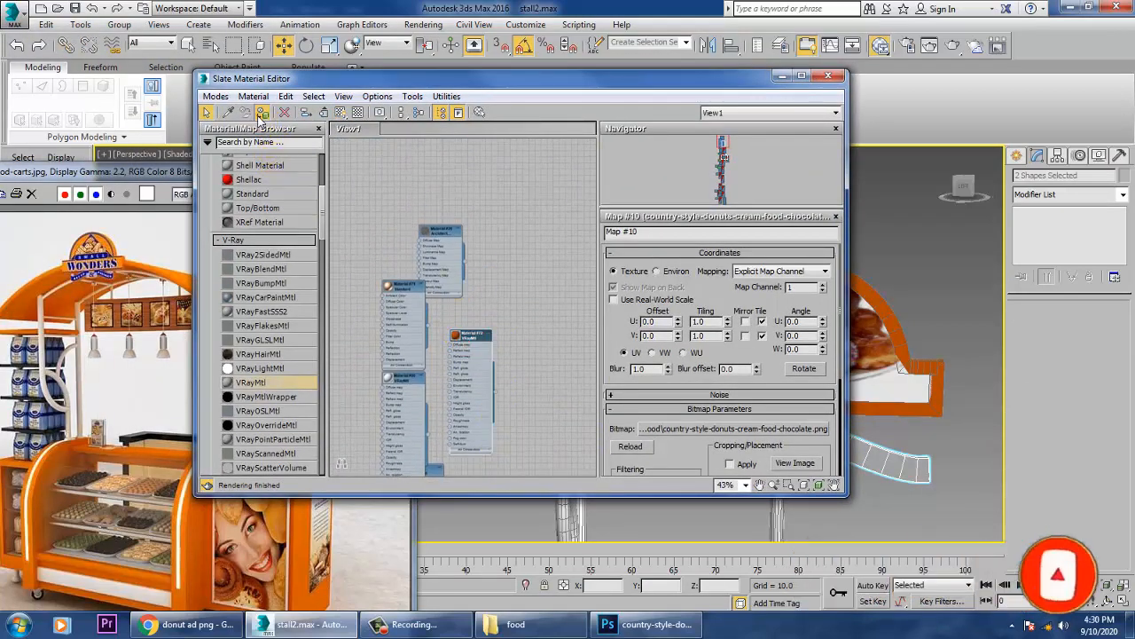
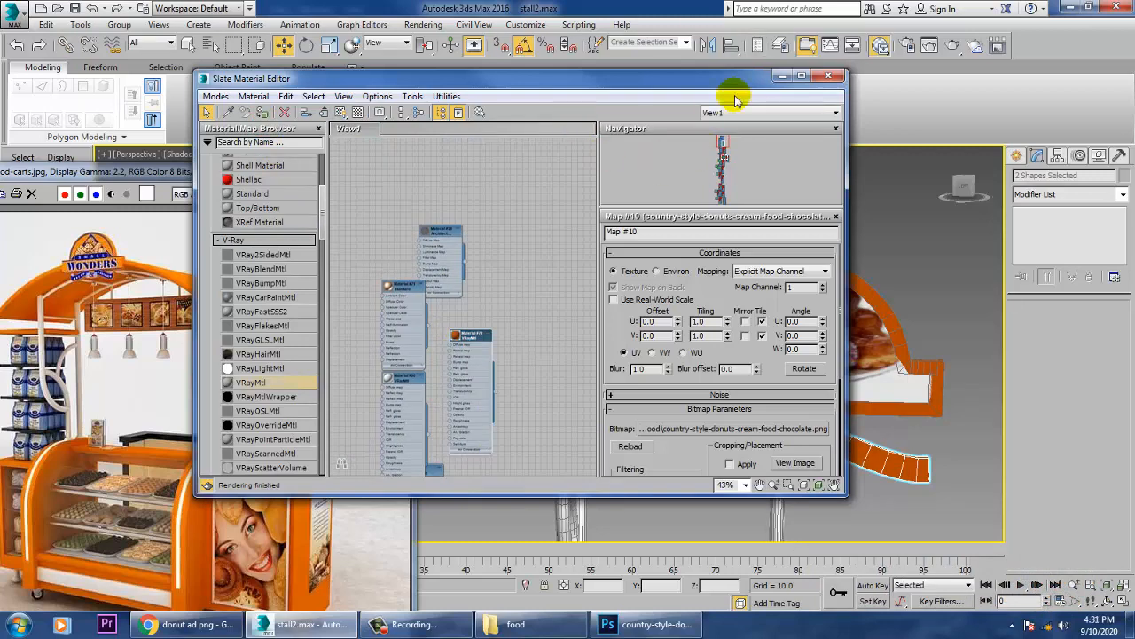
{"action": "left_click", "coordinate": [781, 76]}
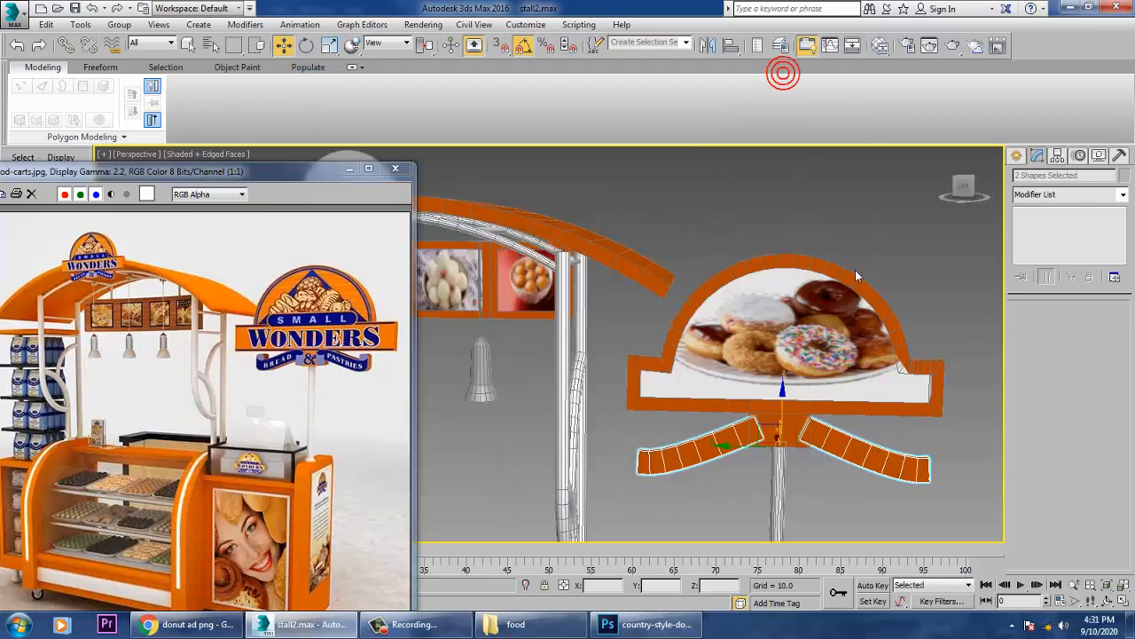
{"action": "left_click", "coordinate": [790, 235]}
Step: Delete the untextured small half-round sign and its two curved strips at the centre of the roof arch
{"action": "scroll", "coordinate": [822, 347], "scroll_direction": "down", "scroll_amount": 5}
{"action": "scroll", "coordinate": [821, 347], "scroll_direction": "up", "scroll_amount": 2}
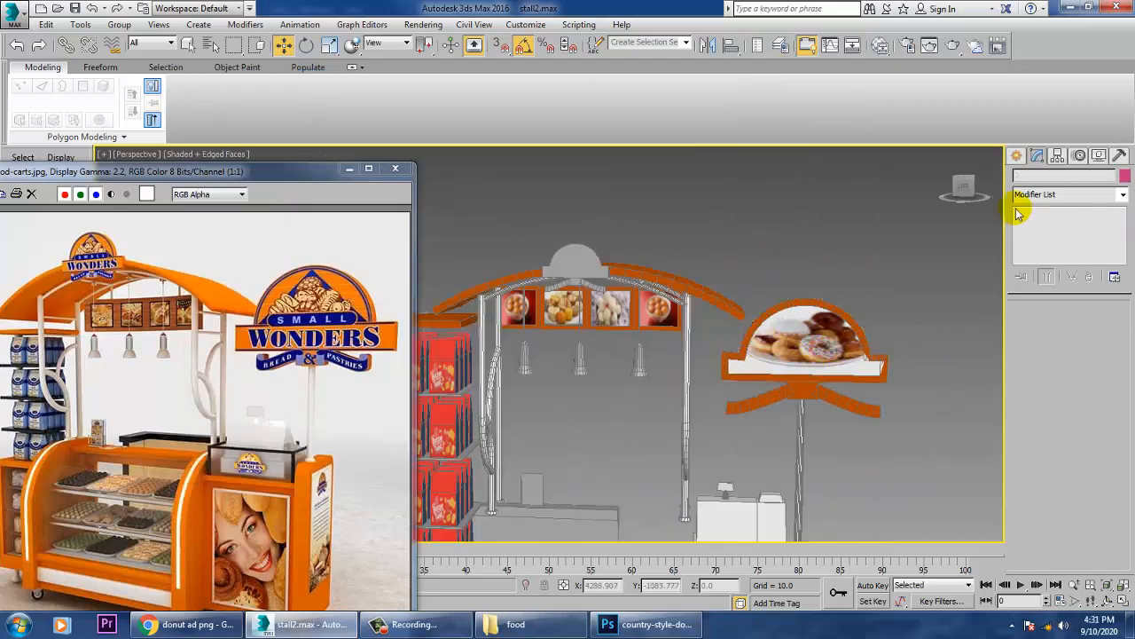
{"action": "left_click", "coordinate": [578, 282]}
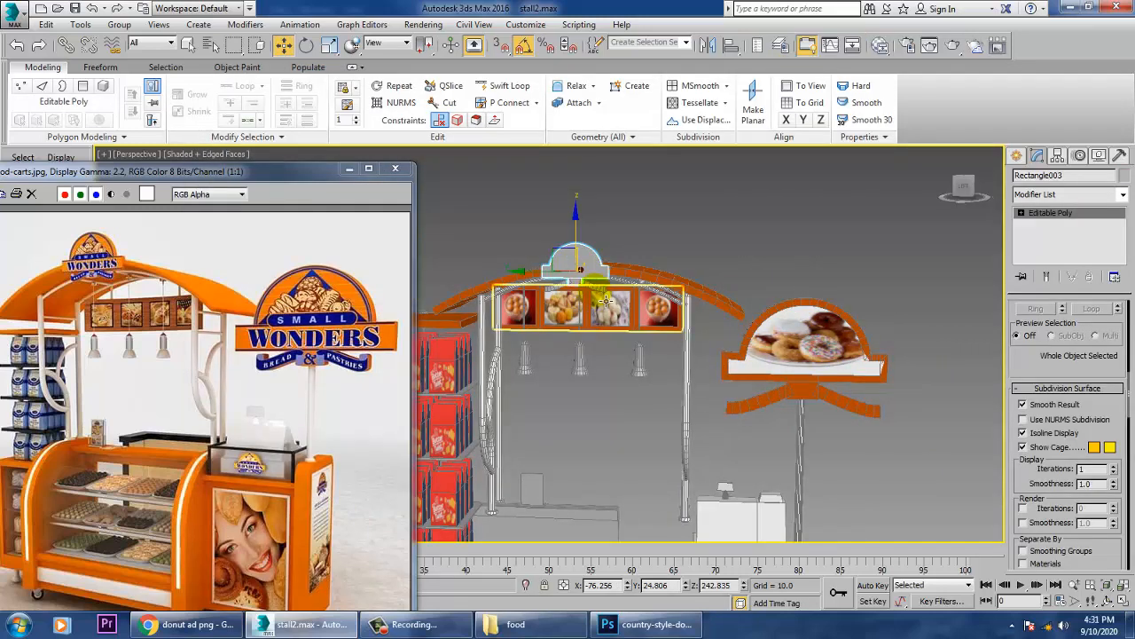
{"action": "left_click", "coordinate": [604, 297], "text": "ctrl"}
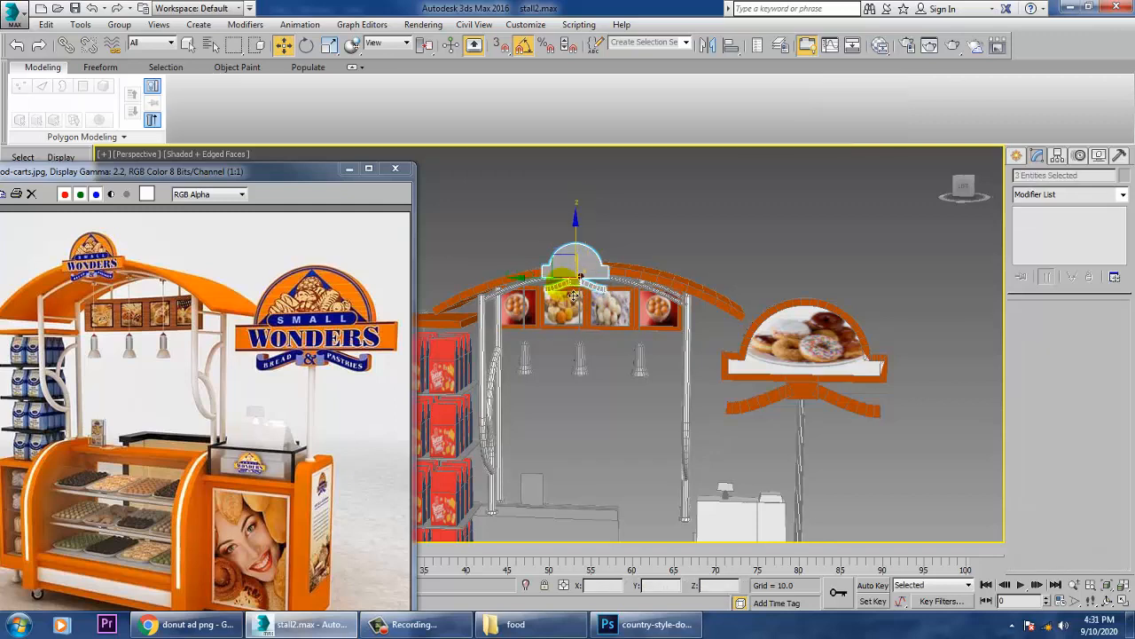
Step: Copy the textured half-round sign and its two curved strips sideways to the middle of the stall
{"action": "left_click", "coordinate": [867, 414]}
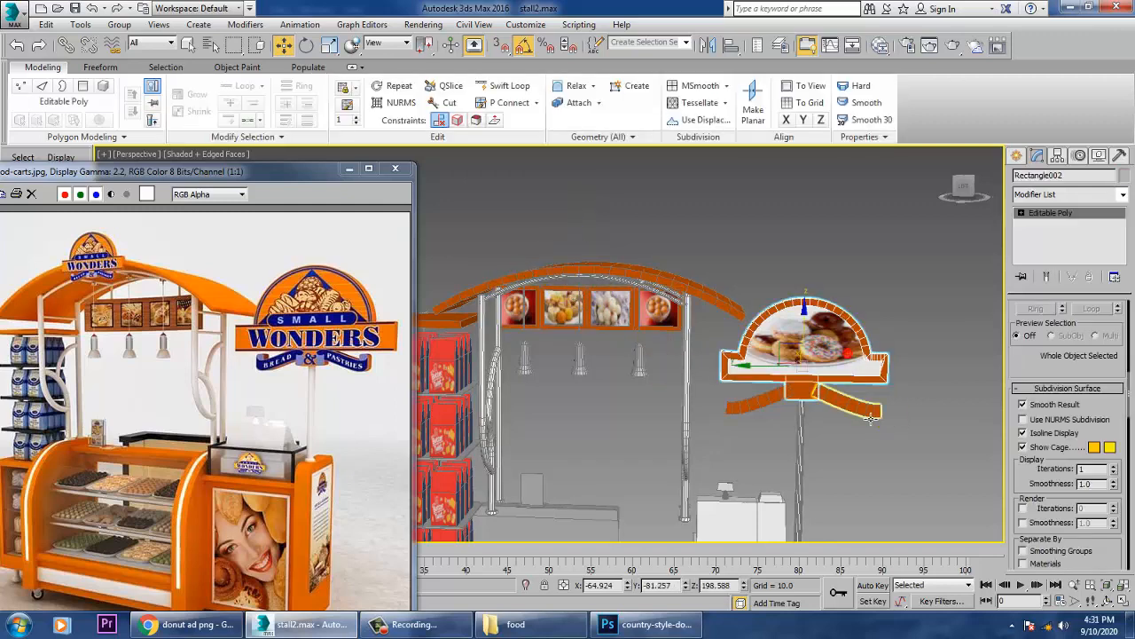
{"action": "left_click", "coordinate": [869, 415], "text": "ctrl"}
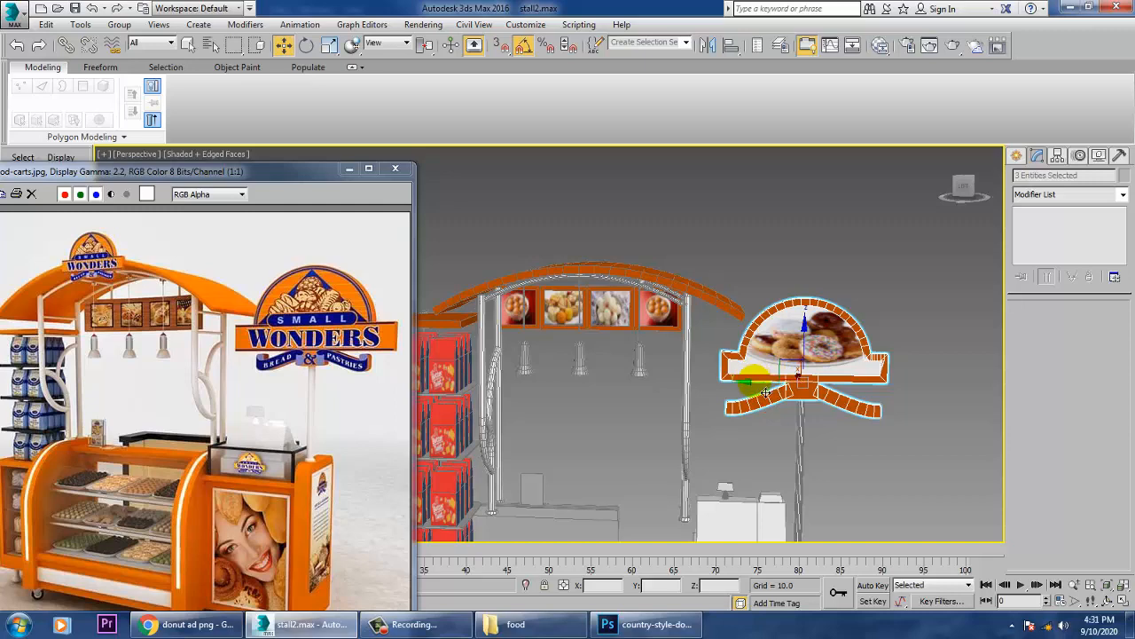
{"action": "mouse_move", "coordinate": [764, 391]}
{"action": "left_mouse_down", "text": "shift"}
{"action": "mouse_move", "coordinate": [503, 382]}
{"action": "mouse_move", "coordinate": [536, 377]}
{"action": "left_mouse_up", "text": "shift"}
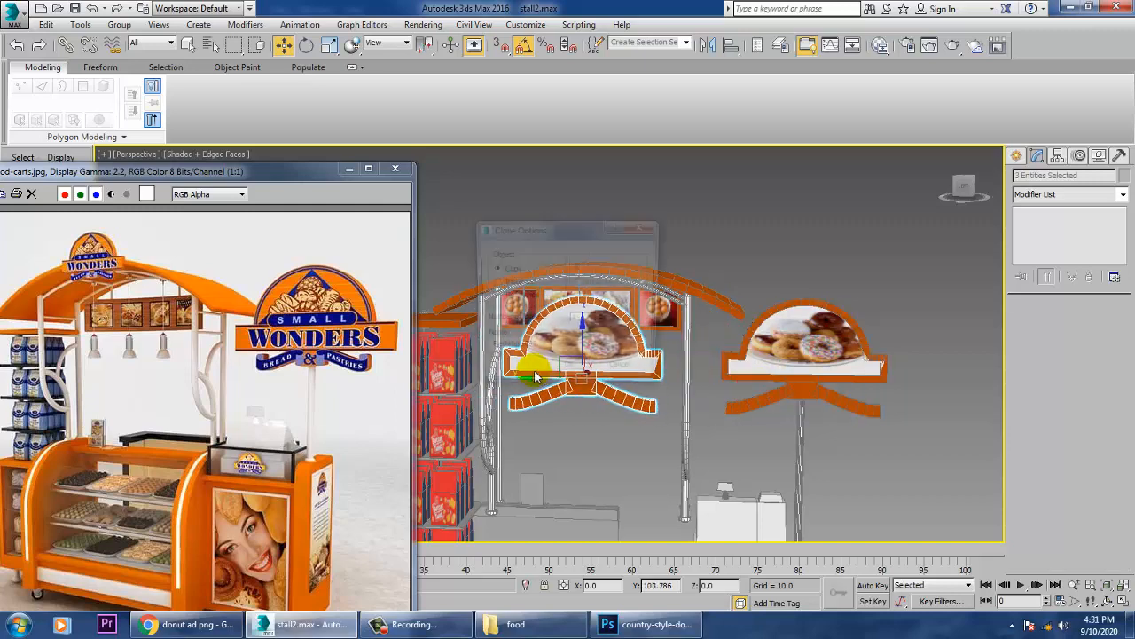
{"action": "left_click", "coordinate": [560, 373]}
Step: Scale the copied half-round sign and its two curved strips down uniformly and raise them to the centre of the roof arch
{"action": "key", "text": "r"}
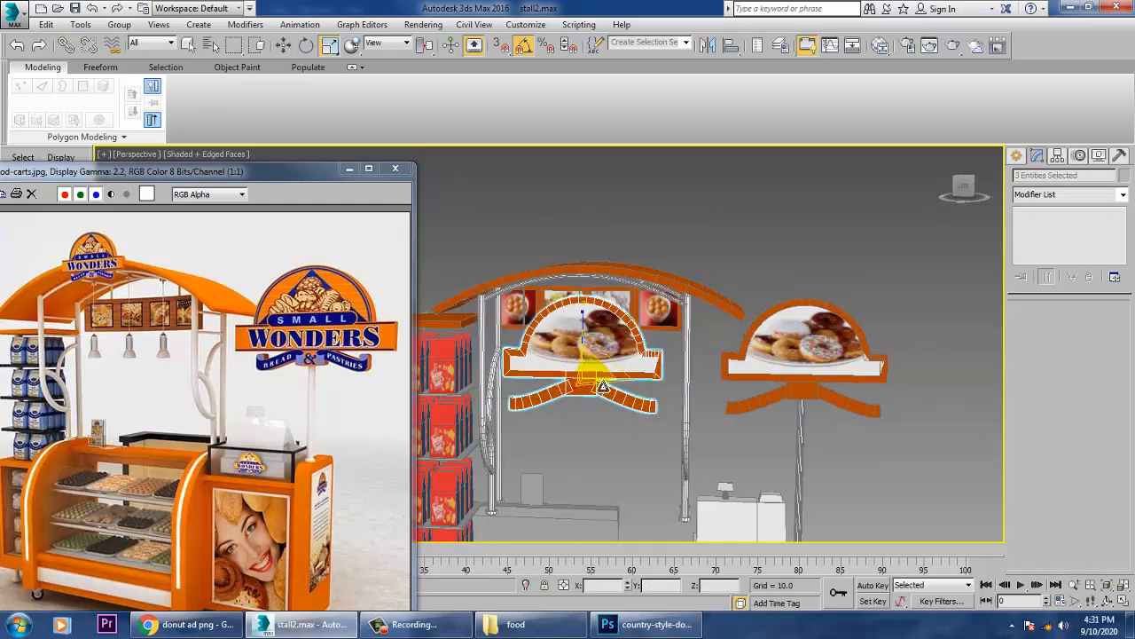
{"action": "left_click_drag", "start_coordinate": [604, 390], "coordinate": [703, 591]}
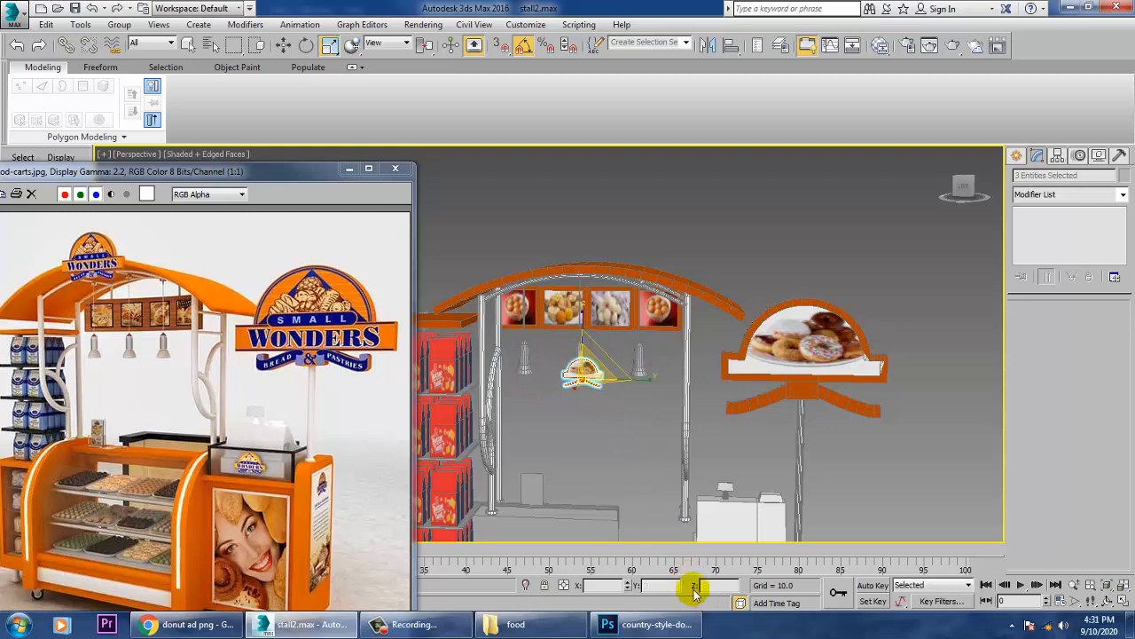
{"action": "key", "text": "w"}
{"action": "left_click_drag", "start_coordinate": [585, 339], "coordinate": [595, 236]}
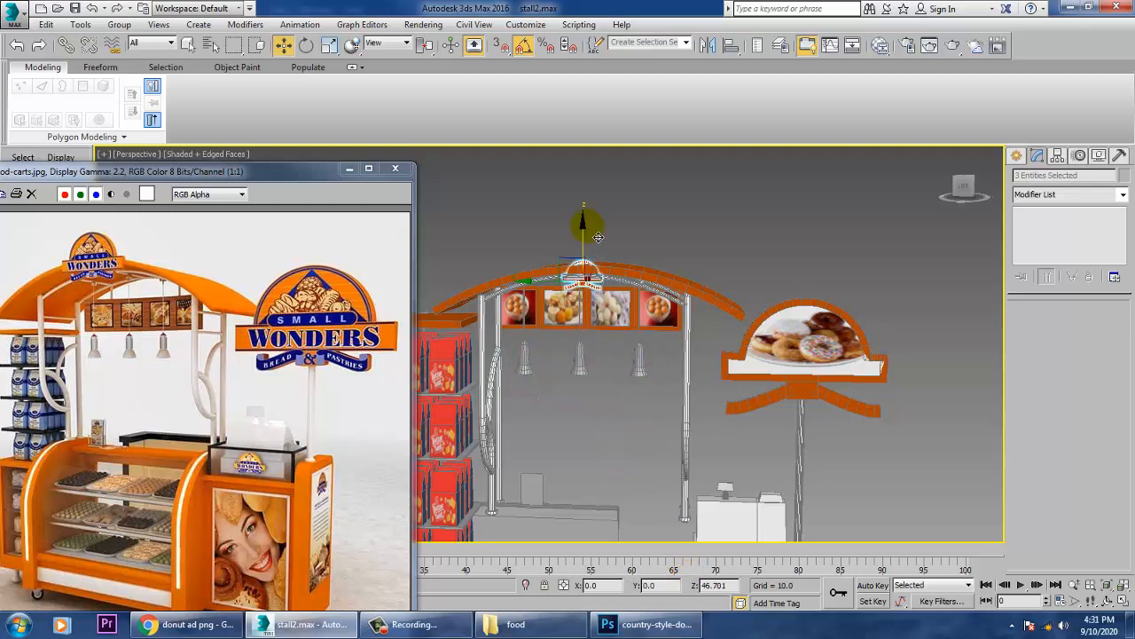
Step: Shift the small sign copy slightly along its depth axis to line it up with the roof's front edge
{"action": "key", "text": "z"}
{"action": "middle_click_drag", "start_coordinate": [648, 307], "coordinate": [626, 308], "text": "alt"}
{"action": "scroll", "coordinate": [626, 307], "scroll_direction": "down", "scroll_amount": 5}
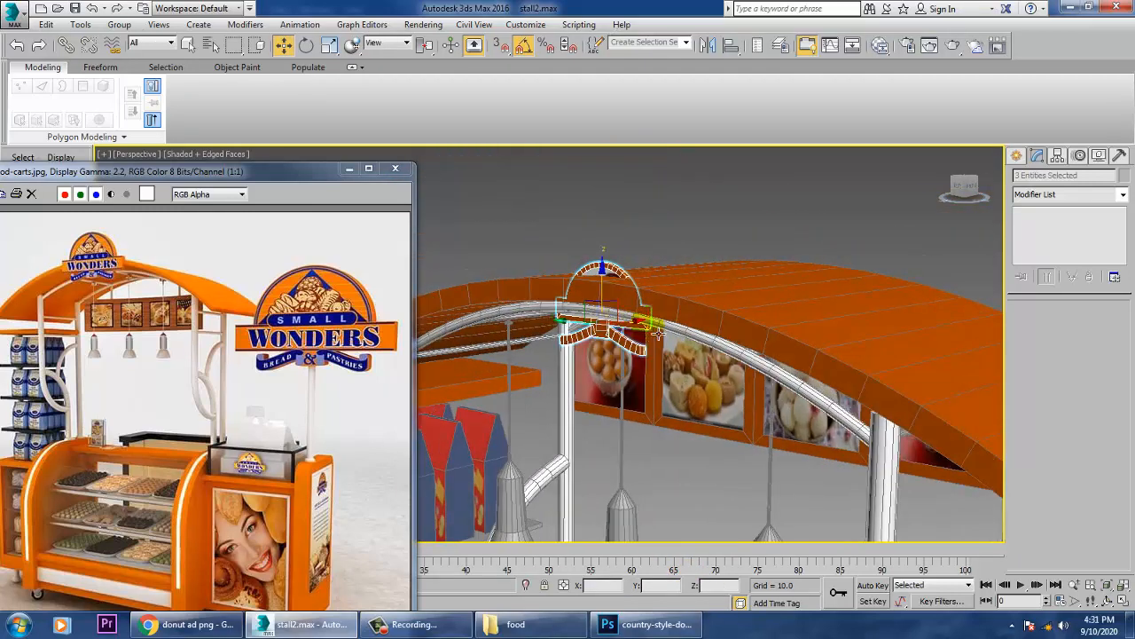
{"action": "left_click_drag", "start_coordinate": [617, 338], "coordinate": [602, 336]}
{"action": "middle_click_drag", "start_coordinate": [612, 333], "coordinate": [685, 312], "text": "alt"}
{"action": "scroll", "coordinate": [687, 312], "scroll_direction": "down", "scroll_amount": 4}
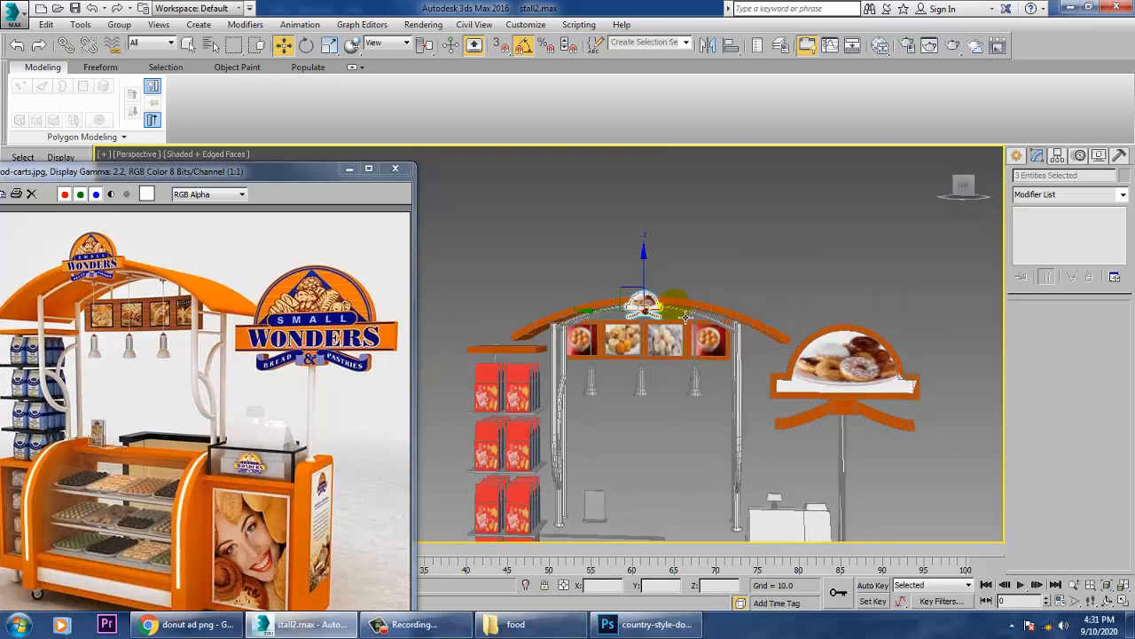
Step: Enlarge the small roof sign and its strips uniformly to about 133% and deselect them
{"action": "scroll", "coordinate": [680, 309], "scroll_direction": "up", "scroll_amount": 3}
{"action": "key", "text": "r"}
{"action": "left_click_drag", "start_coordinate": [582, 300], "coordinate": [582, 288]}
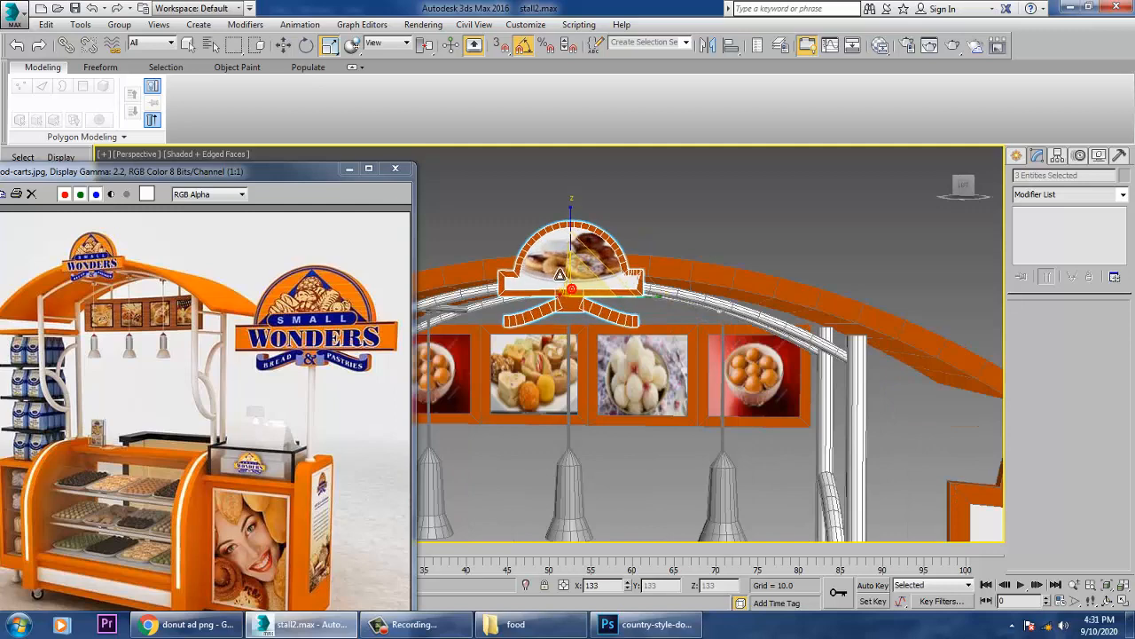
{"action": "key", "text": "w"}
{"action": "scroll", "coordinate": [609, 274], "scroll_direction": "down", "scroll_amount": 4}
{"action": "left_click", "coordinate": [688, 261]}
Step: Select the grey L-shaped partition behind the display trays and hide all unselected objects
{"action": "middle_click_drag", "start_coordinate": [833, 429], "coordinate": [749, 433]}
{"action": "middle_click_drag", "start_coordinate": [748, 433], "coordinate": [793, 279]}
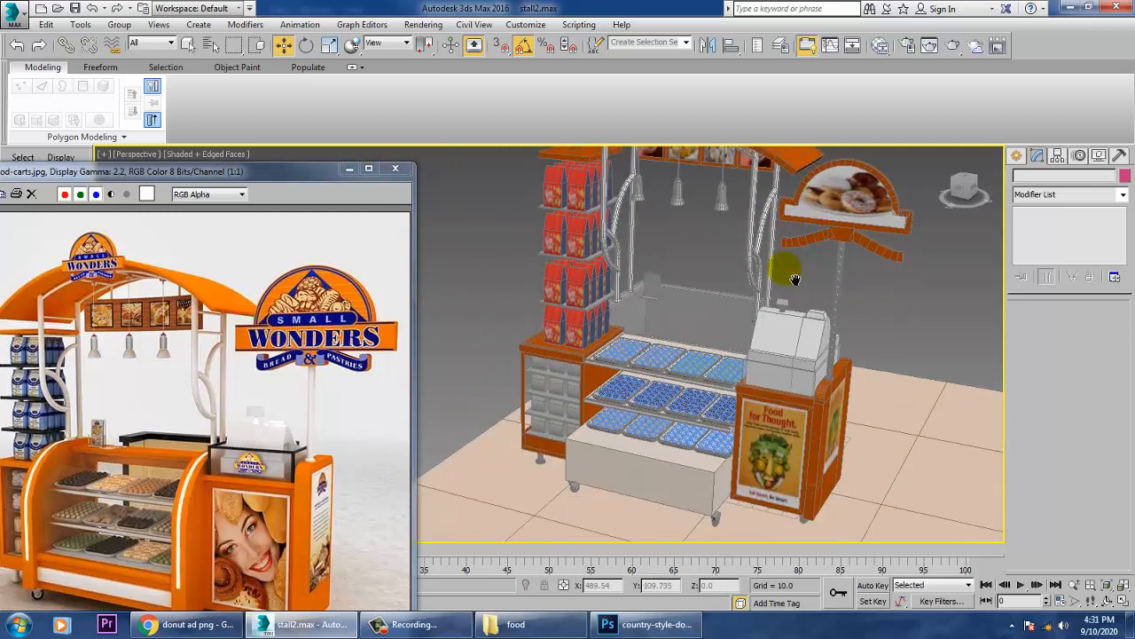
{"action": "left_click", "coordinate": [716, 313]}
{"action": "scroll", "coordinate": [717, 314], "scroll_direction": "up", "scroll_amount": 3}
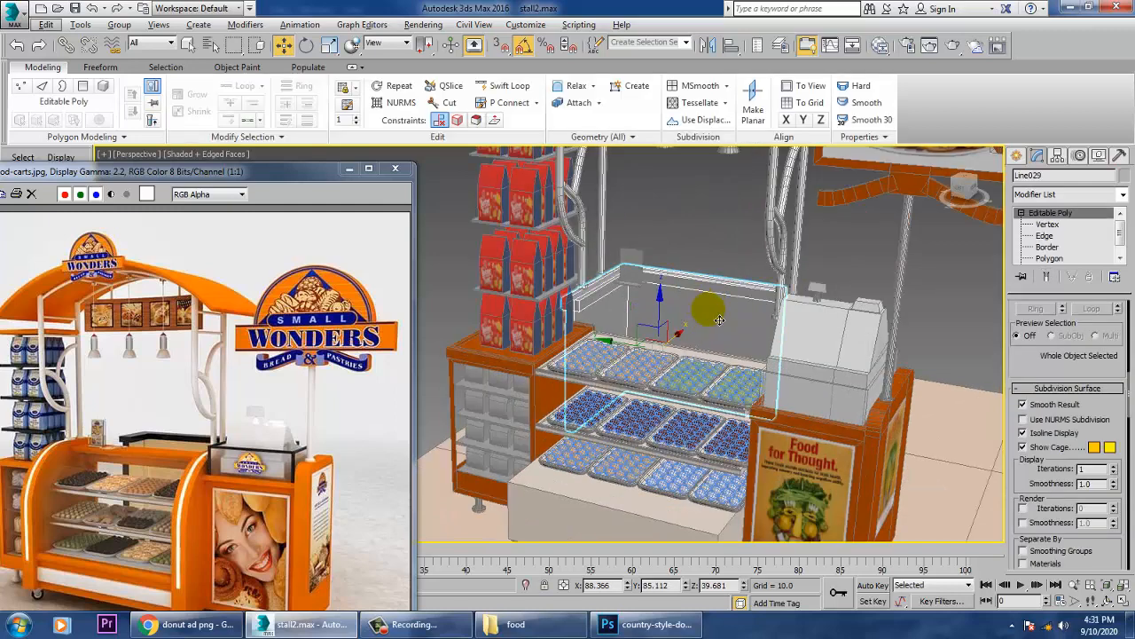
{"action": "scroll", "coordinate": [722, 310], "scroll_direction": "up", "scroll_amount": 5}
{"action": "right_click", "coordinate": [735, 209]}
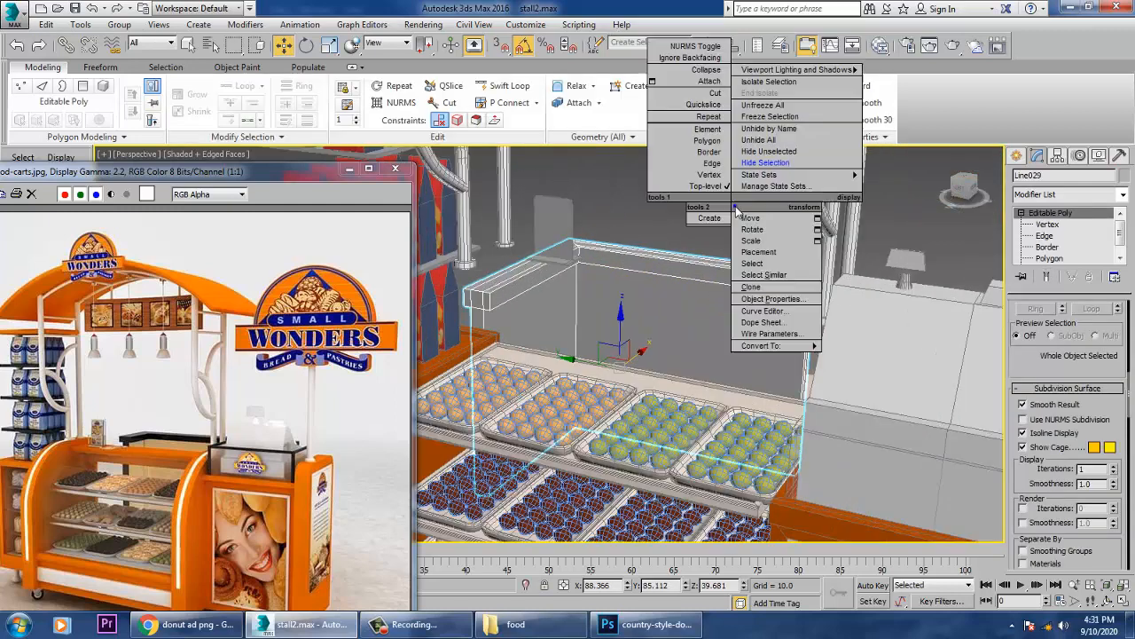
{"action": "left_click", "coordinate": [786, 151]}
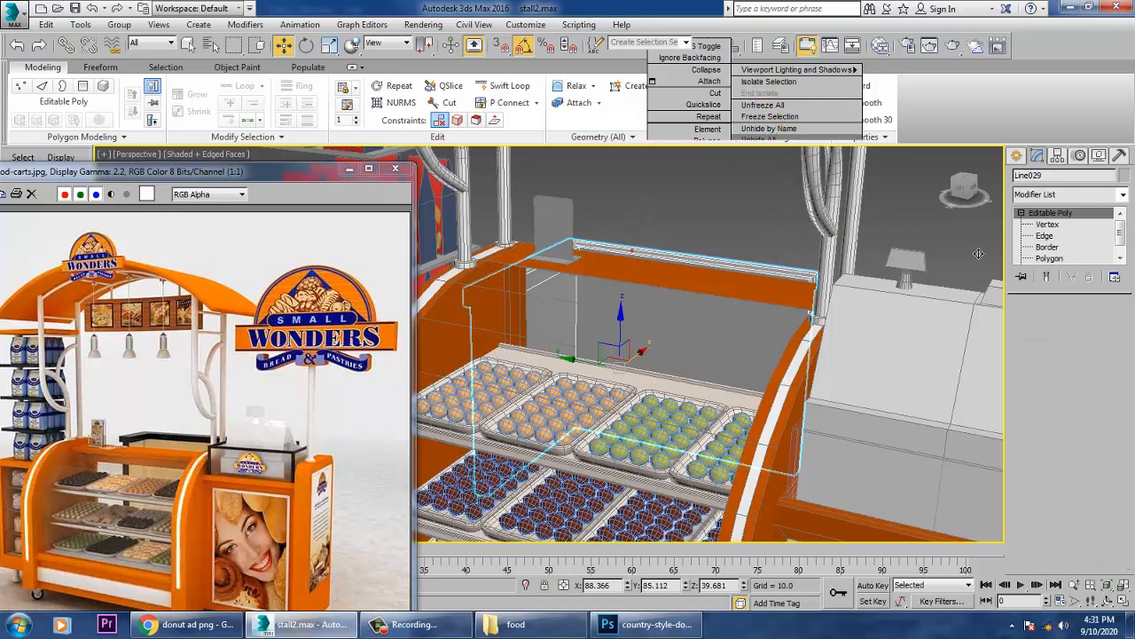
Step: Select all wall polygons of the partition below its top ledge
{"action": "left_click", "coordinate": [1048, 259]}
{"action": "middle_click_drag", "start_coordinate": [765, 310], "coordinate": [646, 312], "text": "alt"}
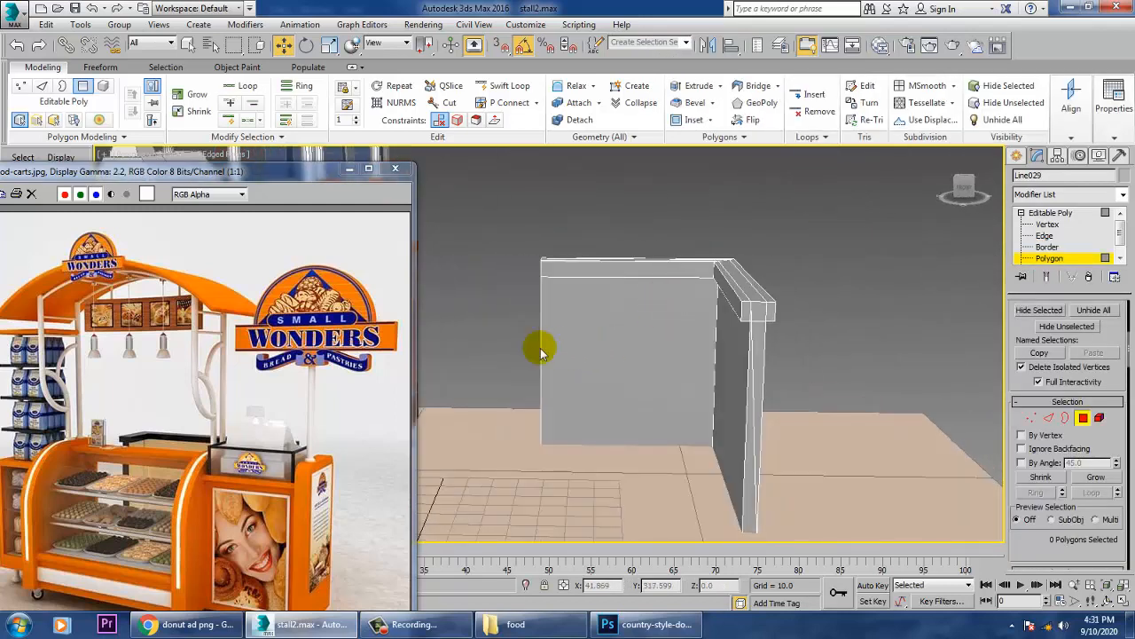
{"action": "left_click_drag", "start_coordinate": [484, 329], "coordinate": [983, 538]}
{"action": "middle_click_drag", "start_coordinate": [802, 434], "coordinate": [831, 436], "text": "alt"}
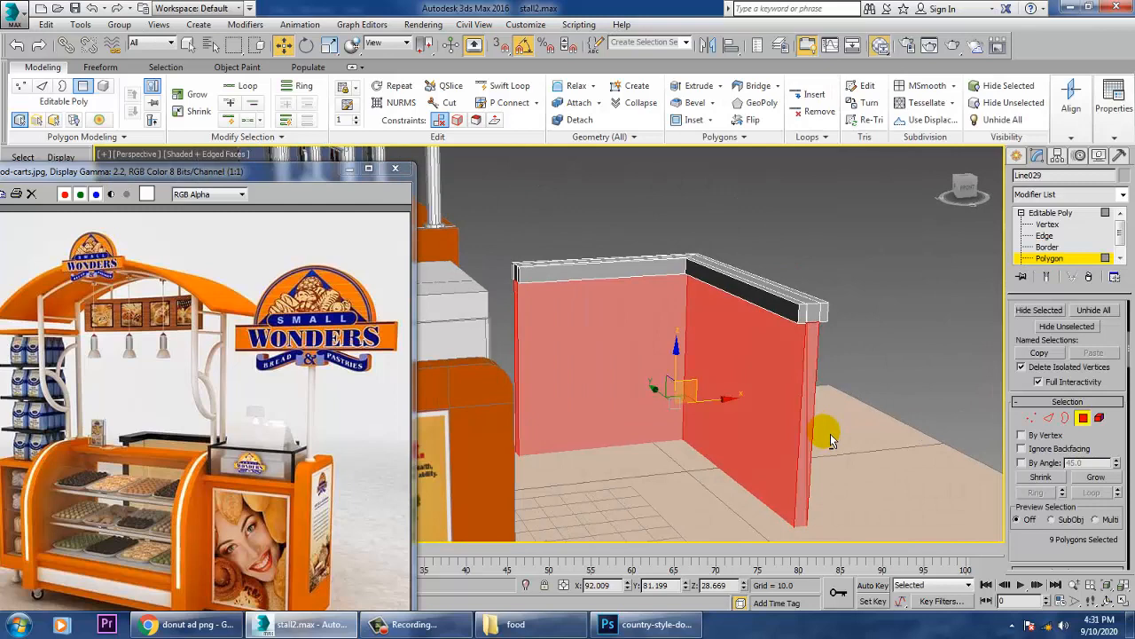
Step: Create a new VRayMtl and start adding a Bitmap map to its Diffuse slot
{"action": "key", "text": "m"}
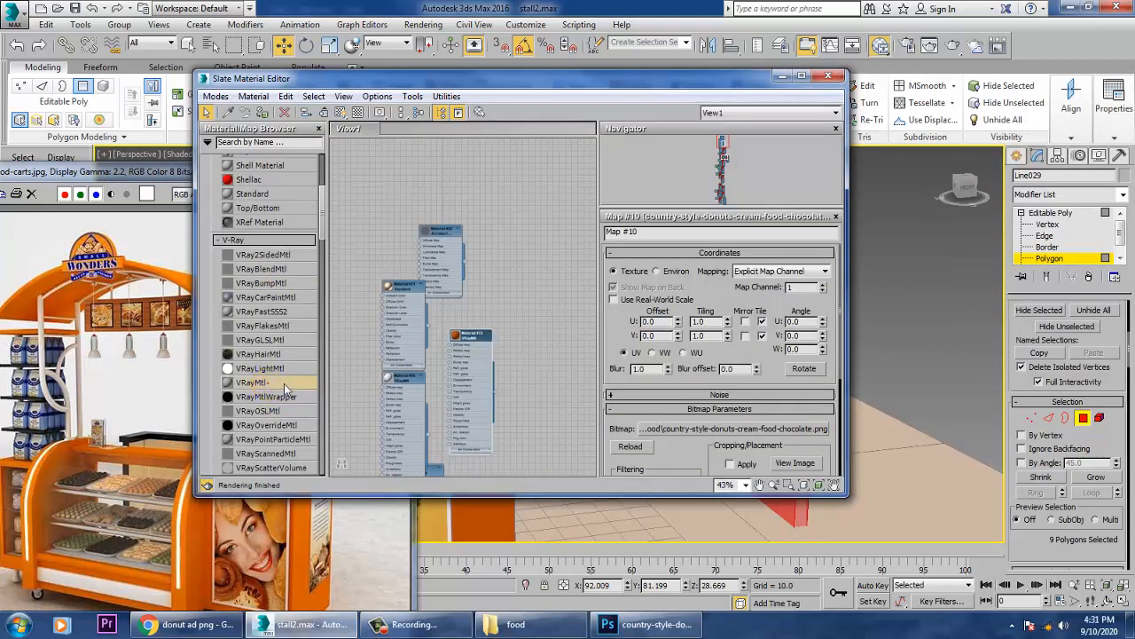
{"action": "left_click_drag", "start_coordinate": [551, 333], "coordinate": [551, 329]}
{"action": "double_click", "coordinate": [551, 328]}
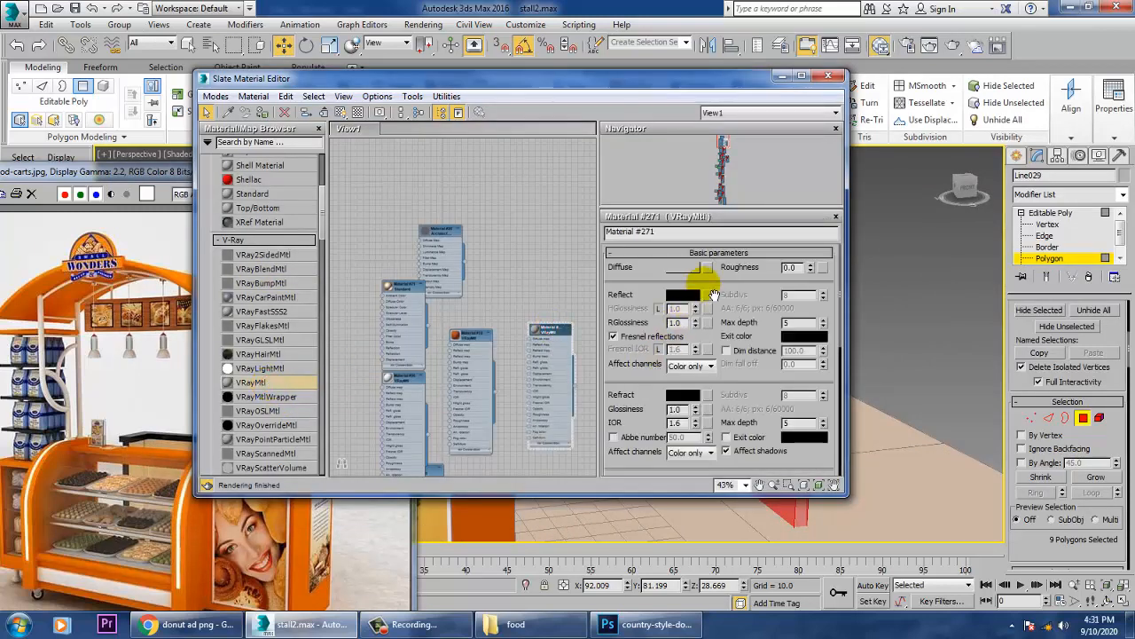
{"action": "left_click", "coordinate": [706, 269]}
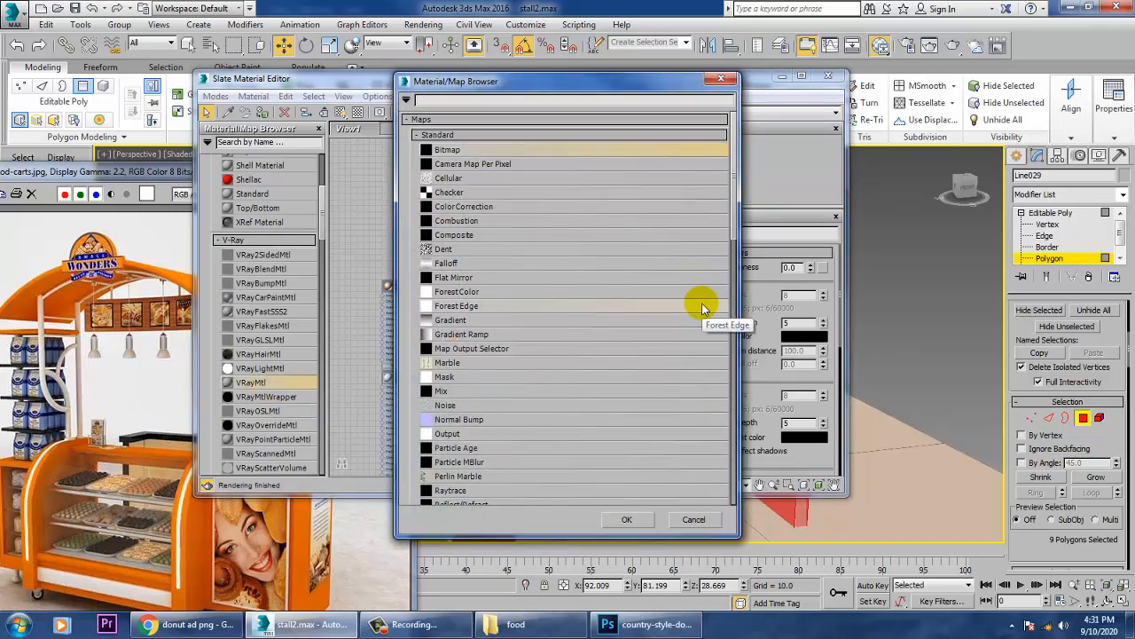
{"action": "double_click", "coordinate": [472, 150]}
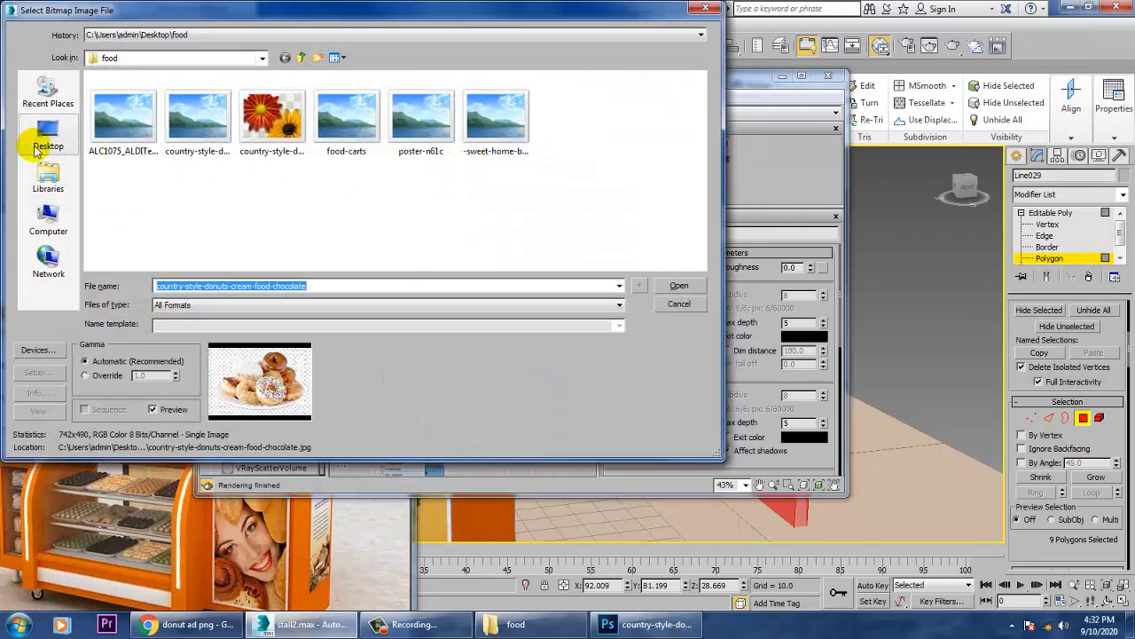
Step: Look through the Desktop files and folders for a suitable wood texture
{"action": "left_click", "coordinate": [49, 133]}
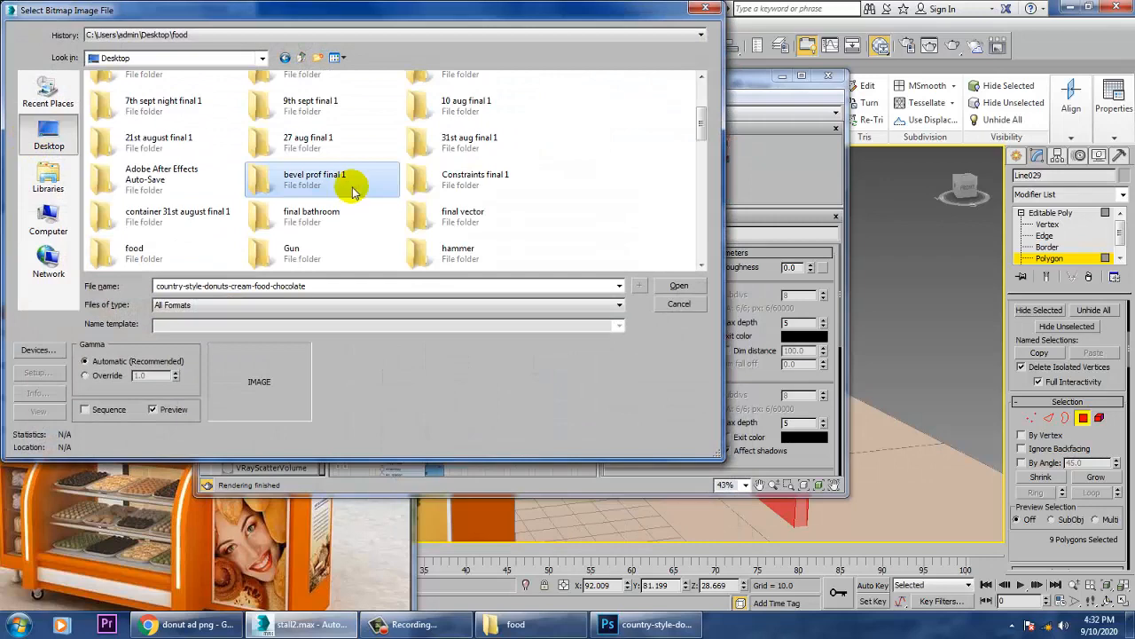
{"action": "key", "text": "i"}
{"action": "key", "text": "i"}
{"action": "key", "text": "i"}
{"action": "key", "text": "i"}
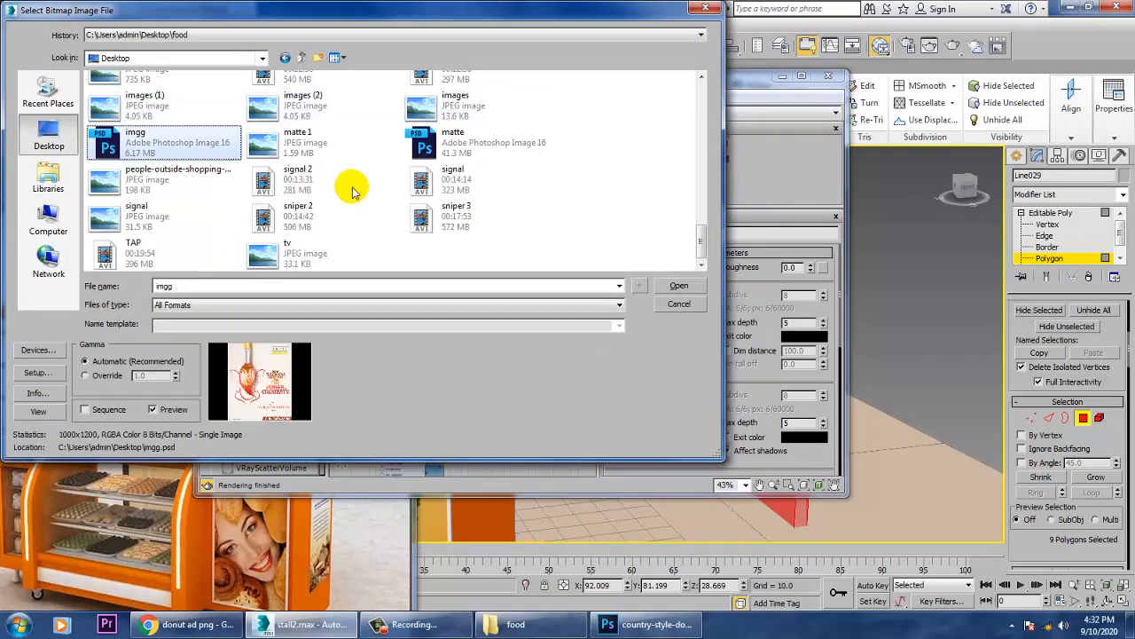
{"action": "key", "text": "i"}
{"action": "key", "text": "i"}
{"action": "scroll", "coordinate": [353, 191], "scroll_direction": "up", "scroll_amount": 10}
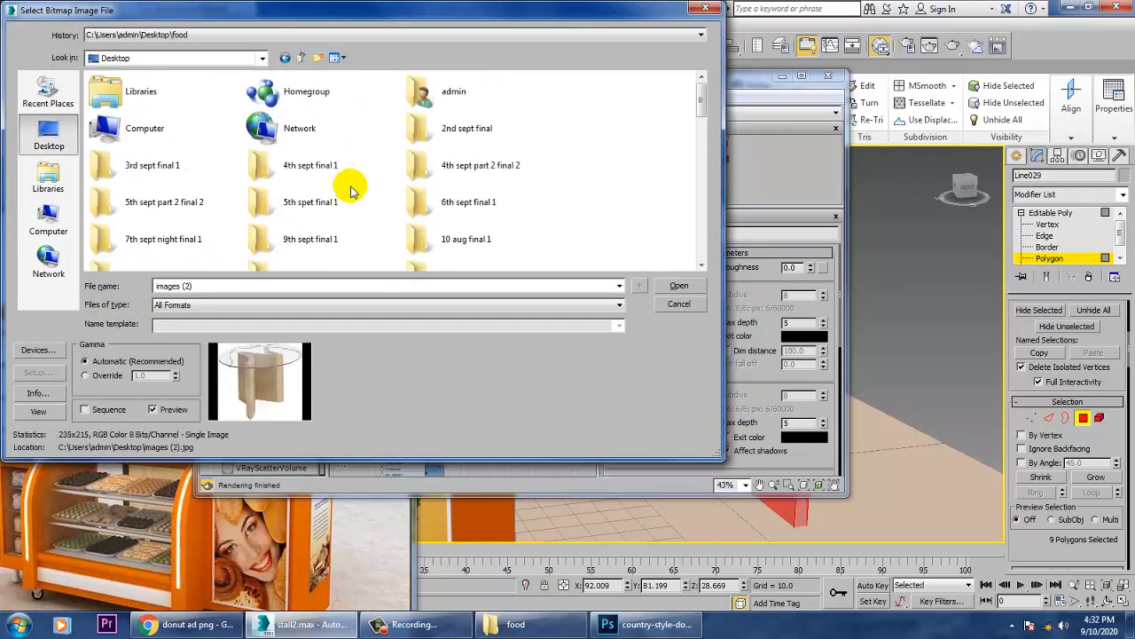
{"action": "left_click", "coordinate": [348, 197]}
{"action": "scroll", "coordinate": [346, 197], "scroll_direction": "down", "scroll_amount": 2}
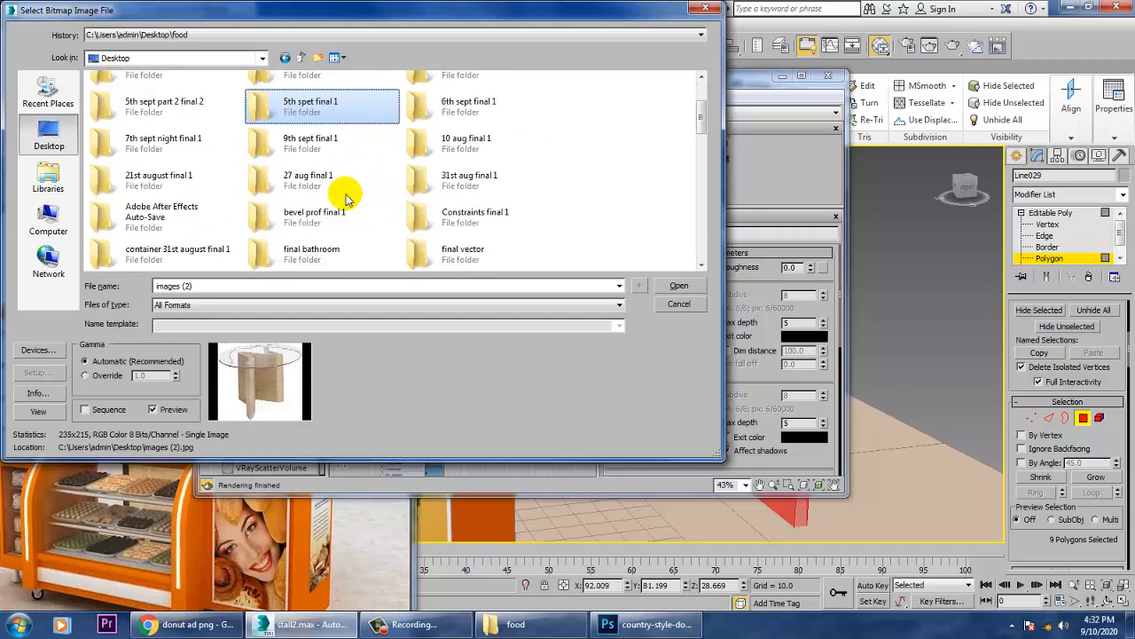
{"action": "scroll", "coordinate": [345, 198], "scroll_direction": "down", "scroll_amount": 3}
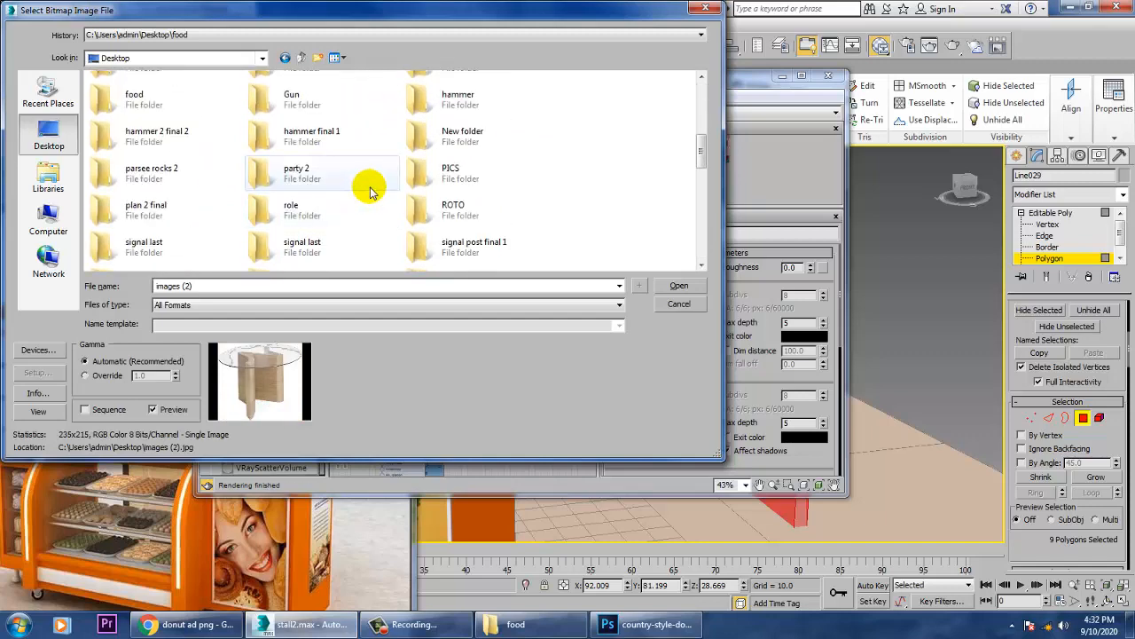
{"action": "key", "text": "t"}
{"action": "key", "text": "t"}
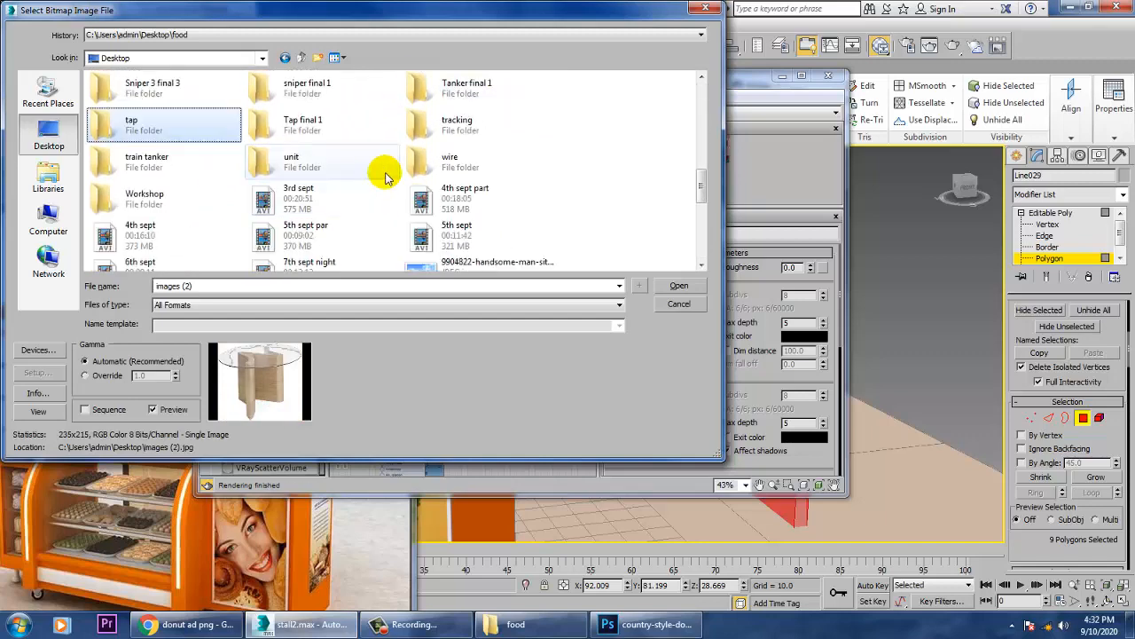
{"action": "key", "text": "t"}
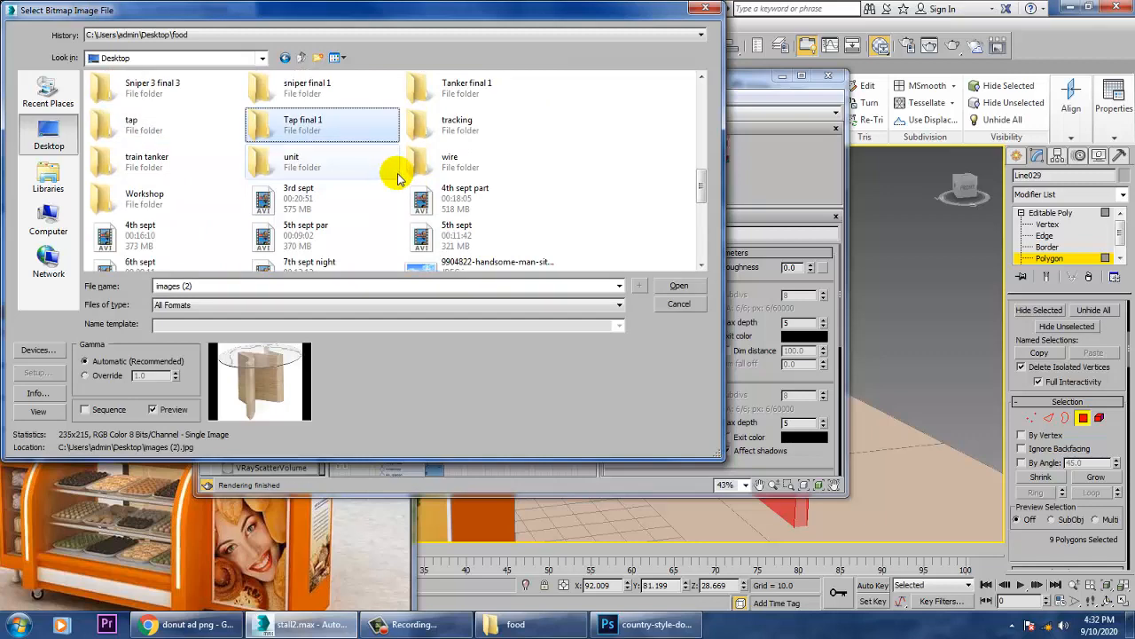
Step: Load the light wood image "new" from the Desktop's unit folder as the diffuse bitmap
{"action": "double_click", "coordinate": [265, 161]}
{"action": "left_click", "coordinate": [122, 124]}
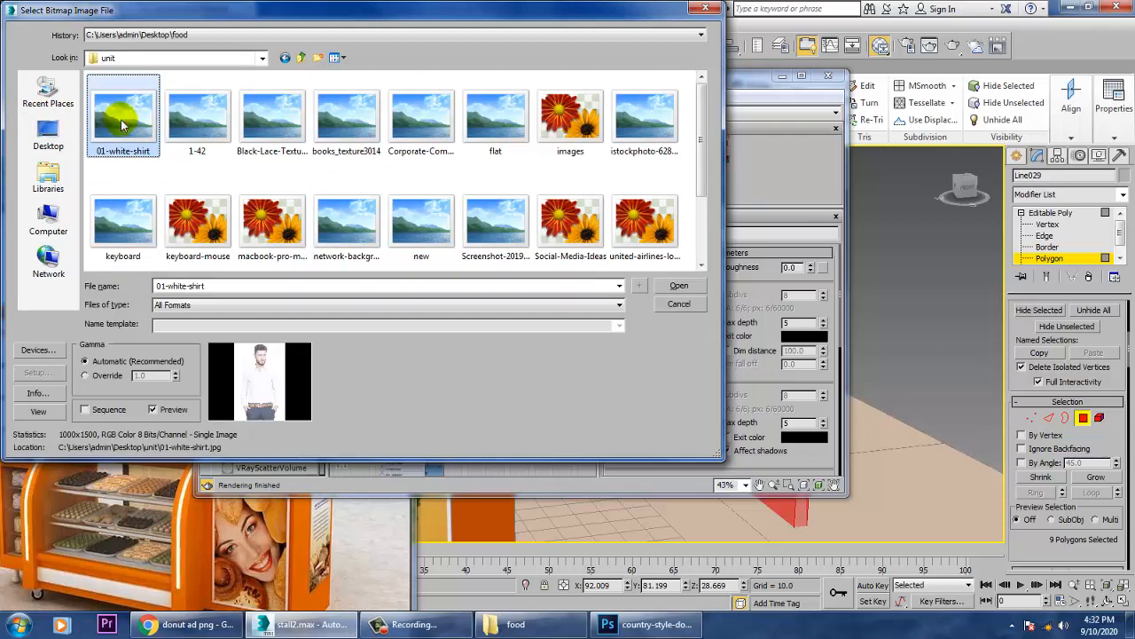
{"action": "key", "text": "Right"}
{"action": "key", "text": "Right"}
{"action": "key", "text": "Right"}
{"action": "key", "text": "Right"}
{"action": "key", "text": "Right"}
{"action": "key", "text": "Right"}
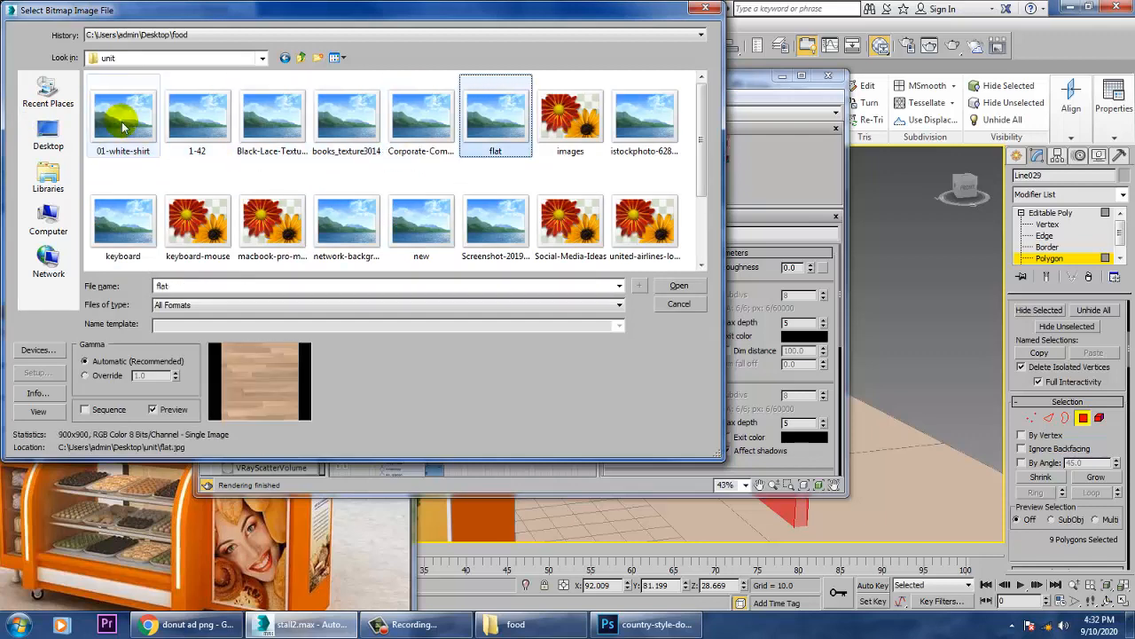
{"action": "key", "text": "Right"}
{"action": "key", "text": "Down"}
{"action": "key", "text": "Left"}
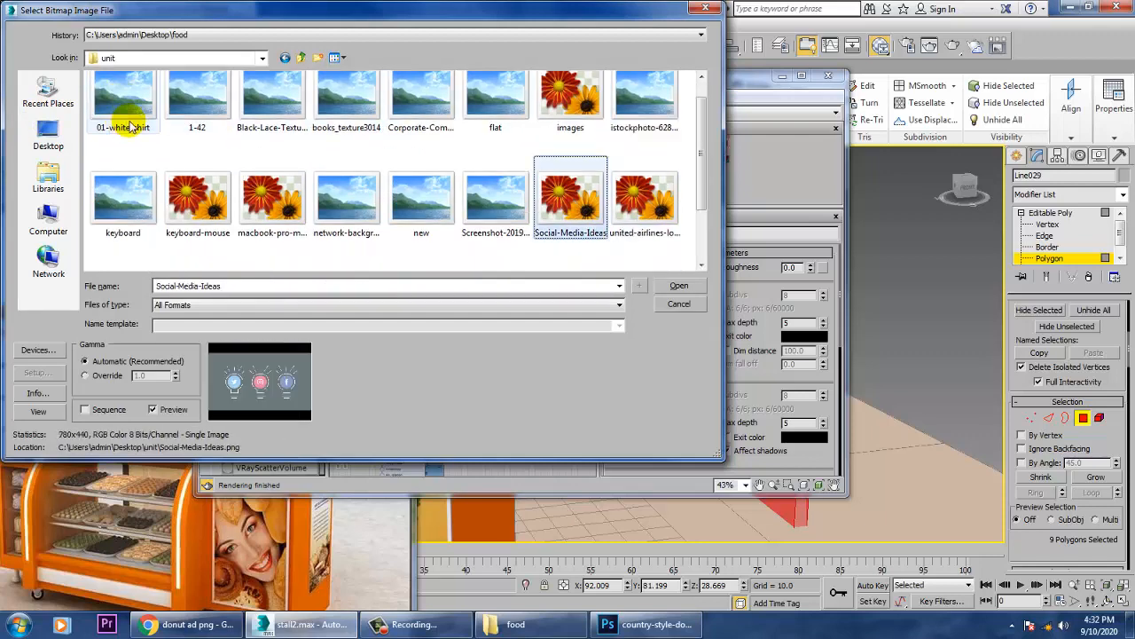
{"action": "key", "text": "Left"}
{"action": "key", "text": "Left"}
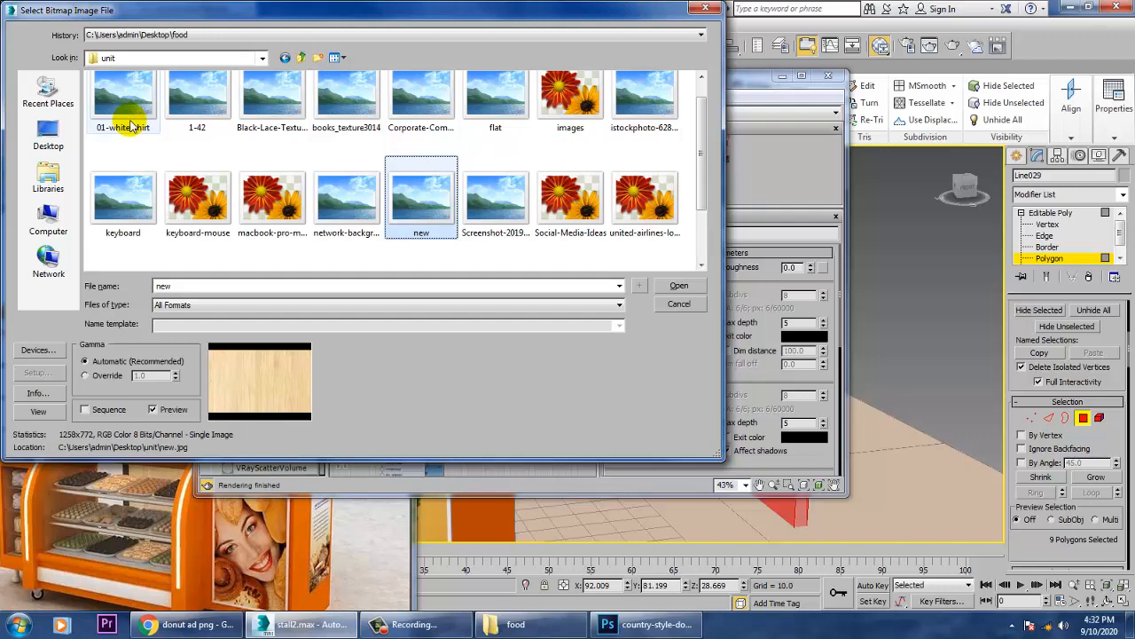
{"action": "double_click", "coordinate": [432, 202]}
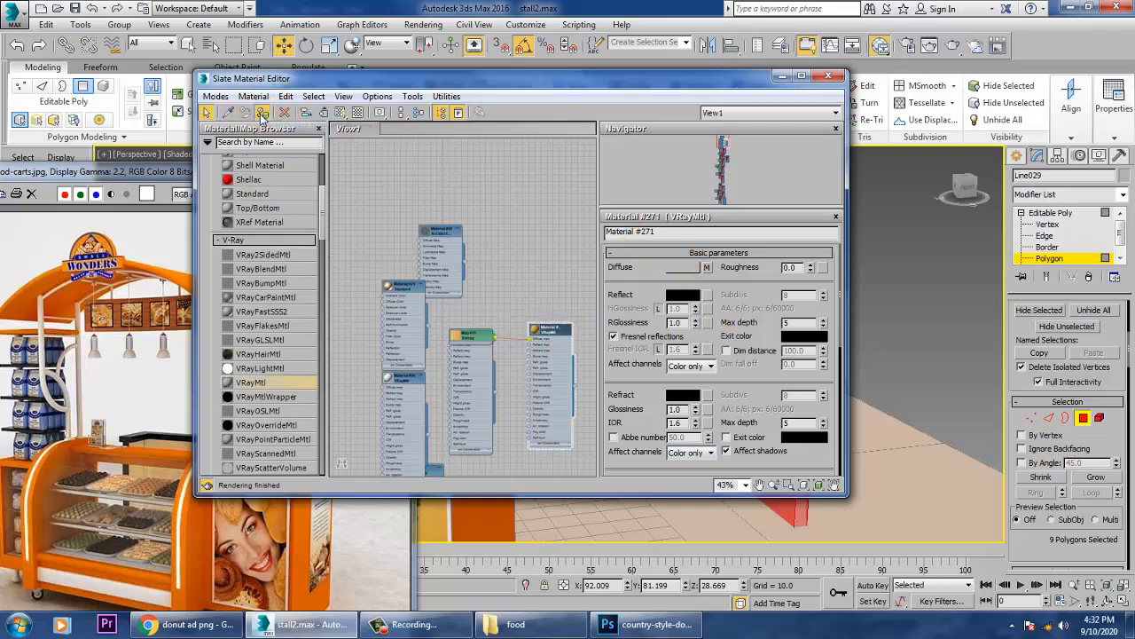
Step: Assign the wood material to the selected wall polygons, show its map in the viewport and move the material editor off the partition
{"action": "left_click", "coordinate": [341, 113]}
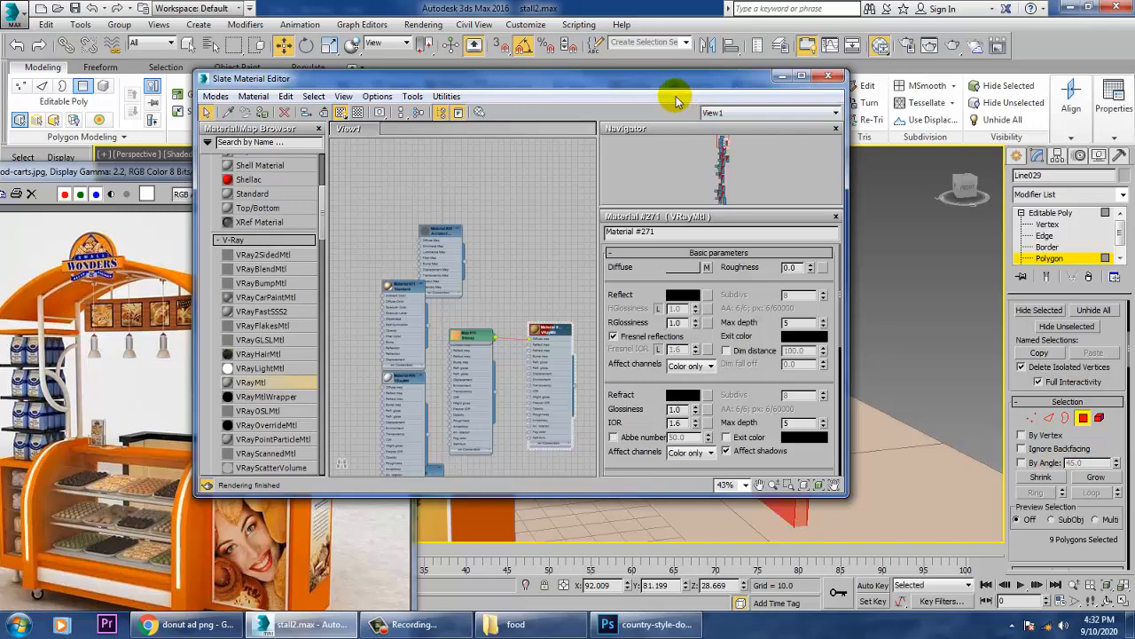
{"action": "left_click_drag", "start_coordinate": [683, 89], "coordinate": [348, 92]}
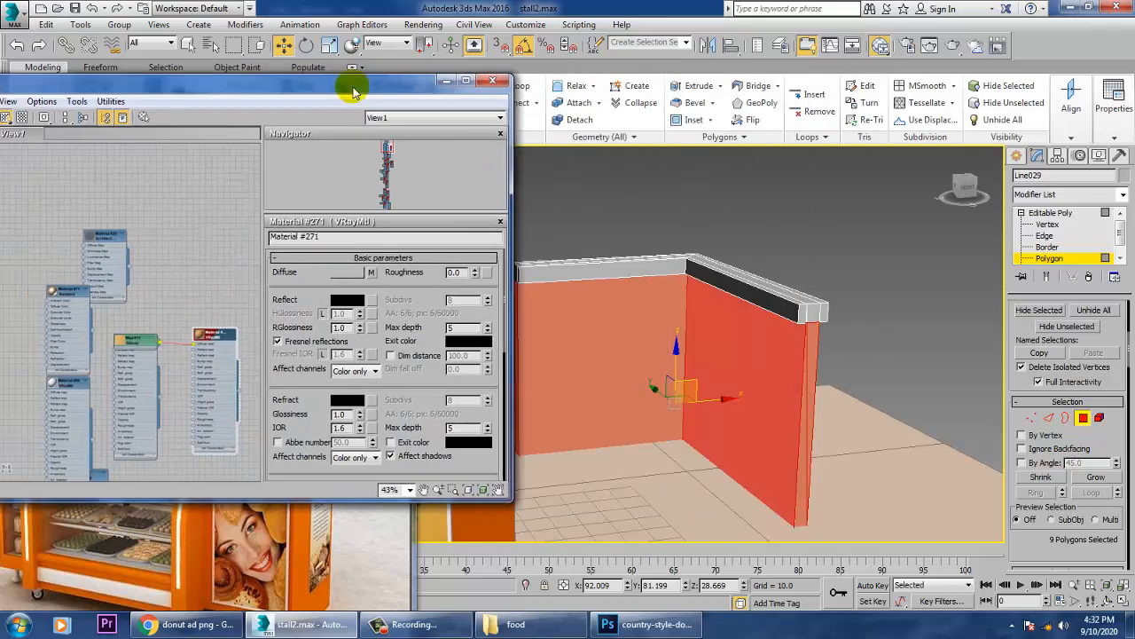
Step: Add a UVW Map modifier with Box mapping to the partition walls and convert the partition to an Editable Poly
{"action": "left_click", "coordinate": [1084, 194]}
{"action": "key", "text": "u"}
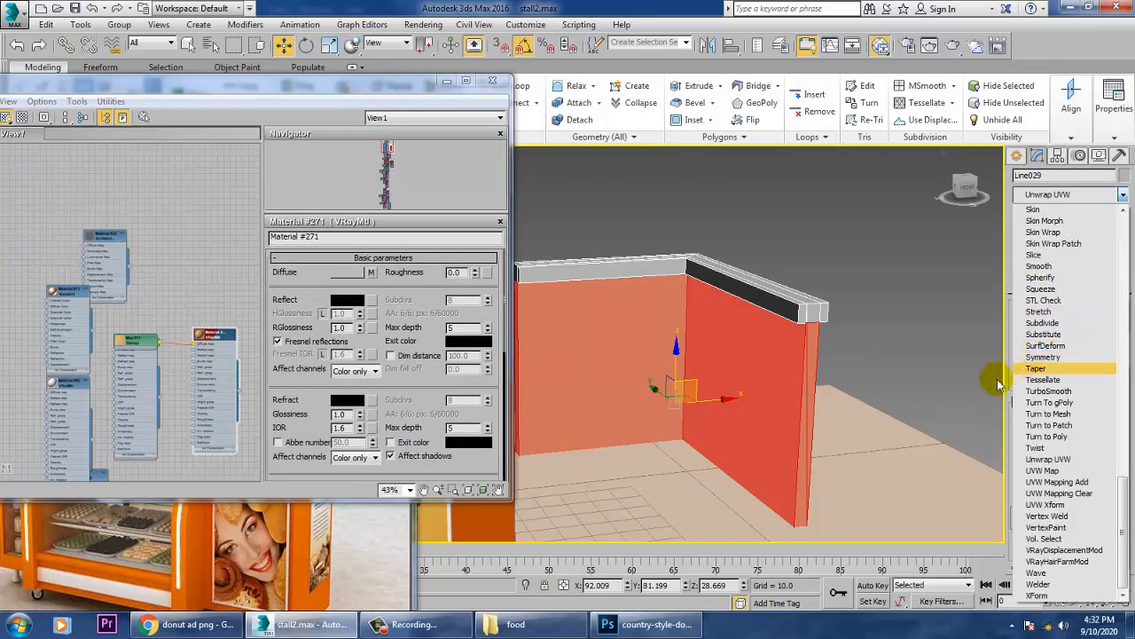
{"action": "left_click", "coordinate": [1047, 470]}
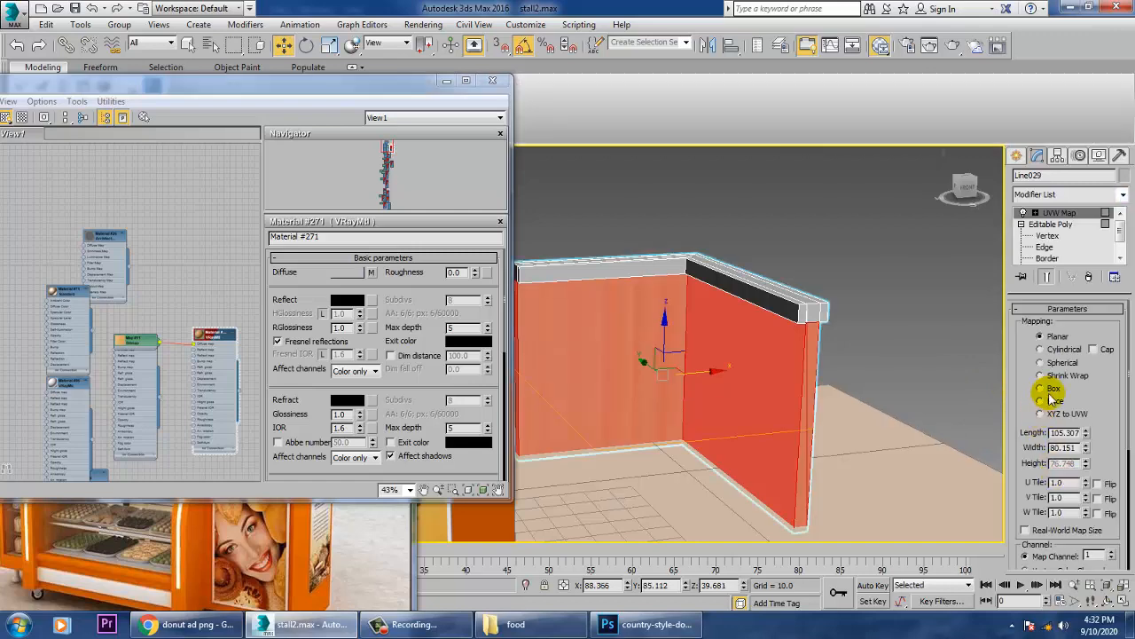
{"action": "right_click", "coordinate": [672, 327]}
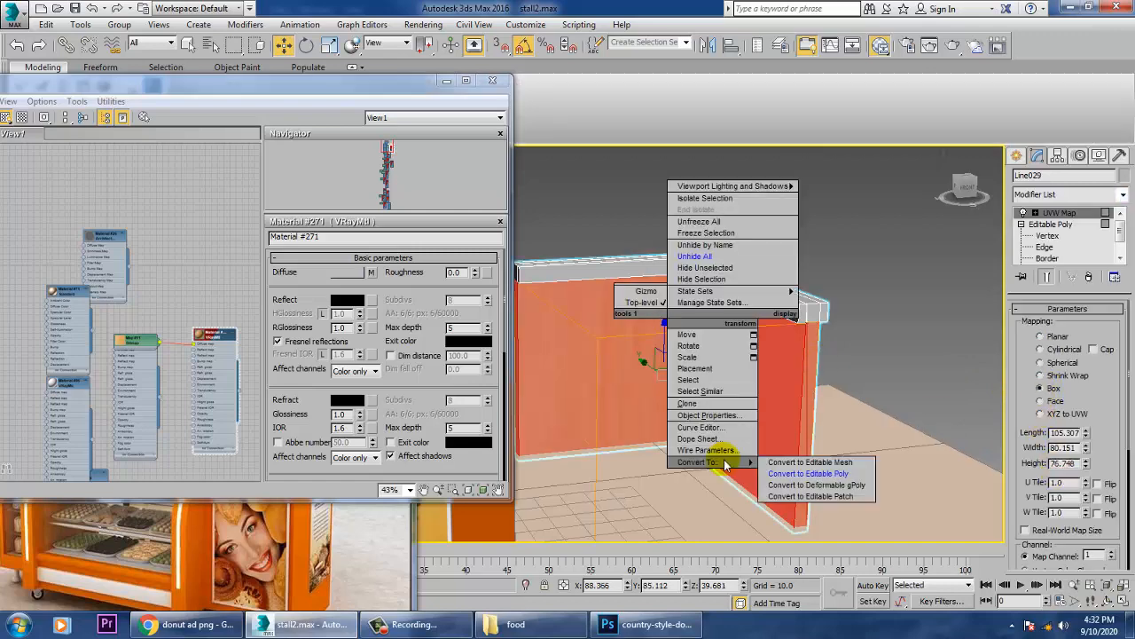
{"action": "left_click", "coordinate": [842, 467]}
Step: Invert the partition's polygon selection so that only the top ledge's faces are selected
{"action": "middle_click_drag", "start_coordinate": [824, 402], "coordinate": [790, 379], "text": "alt"}
{"action": "key", "text": "4"}
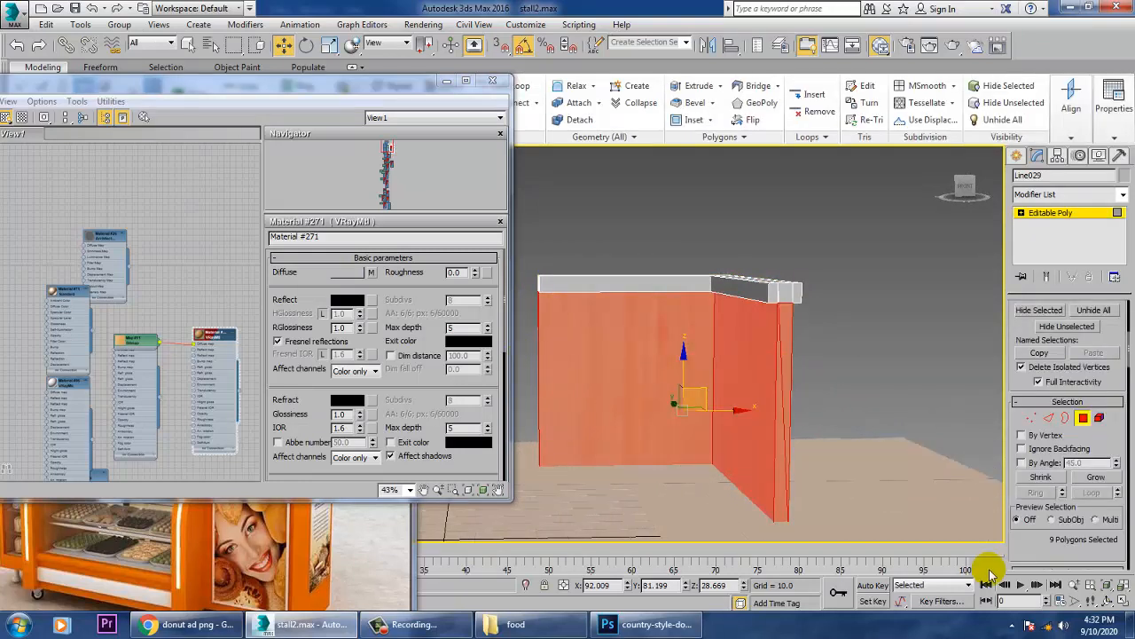
{"action": "key", "text": "ctrl+i"}
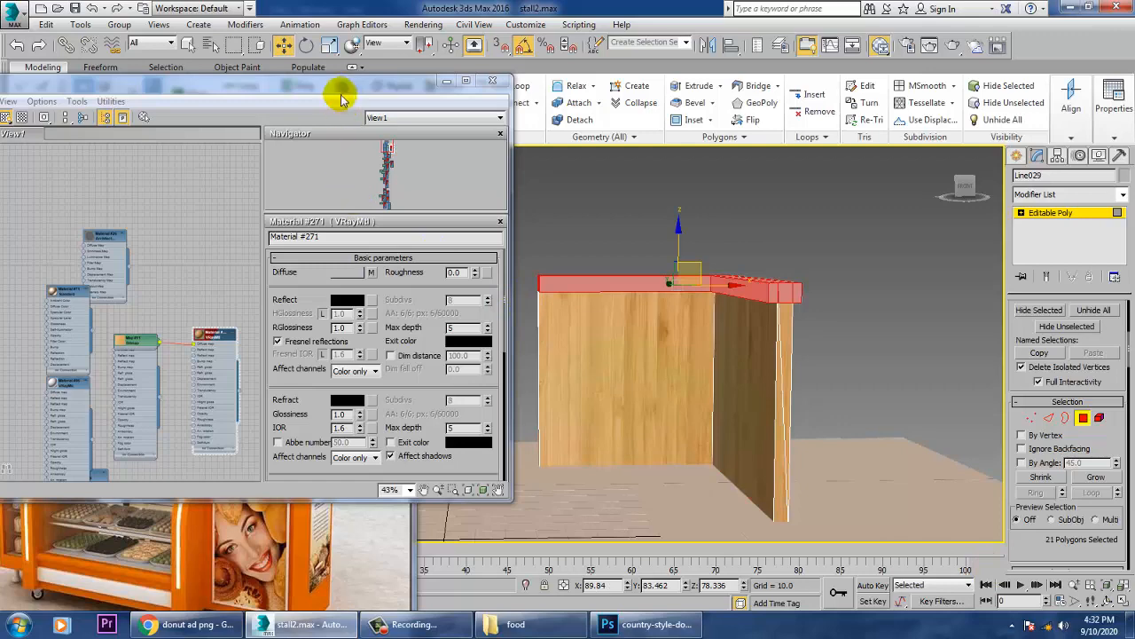
Step: Create a new VRayMtl with a near-black diffuse colour of value 12 and a grey reflection colour
{"action": "left_click_drag", "start_coordinate": [341, 98], "coordinate": [891, 81]}
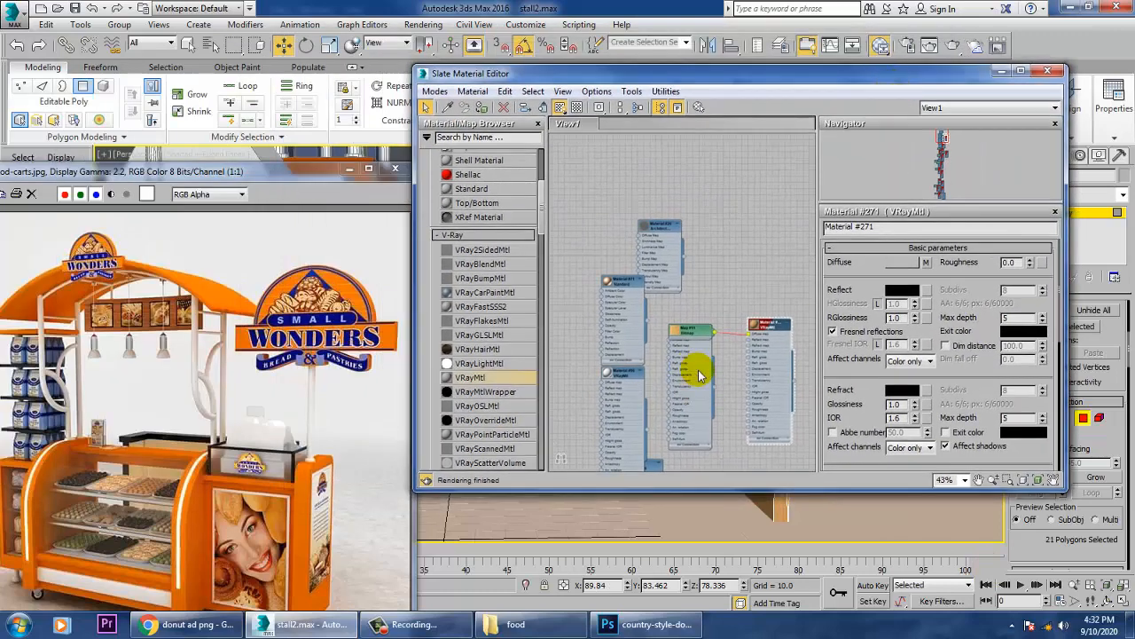
{"action": "middle_click_drag", "start_coordinate": [700, 376], "coordinate": [683, 260]}
{"action": "left_click_drag", "start_coordinate": [674, 384], "coordinate": [761, 389]}
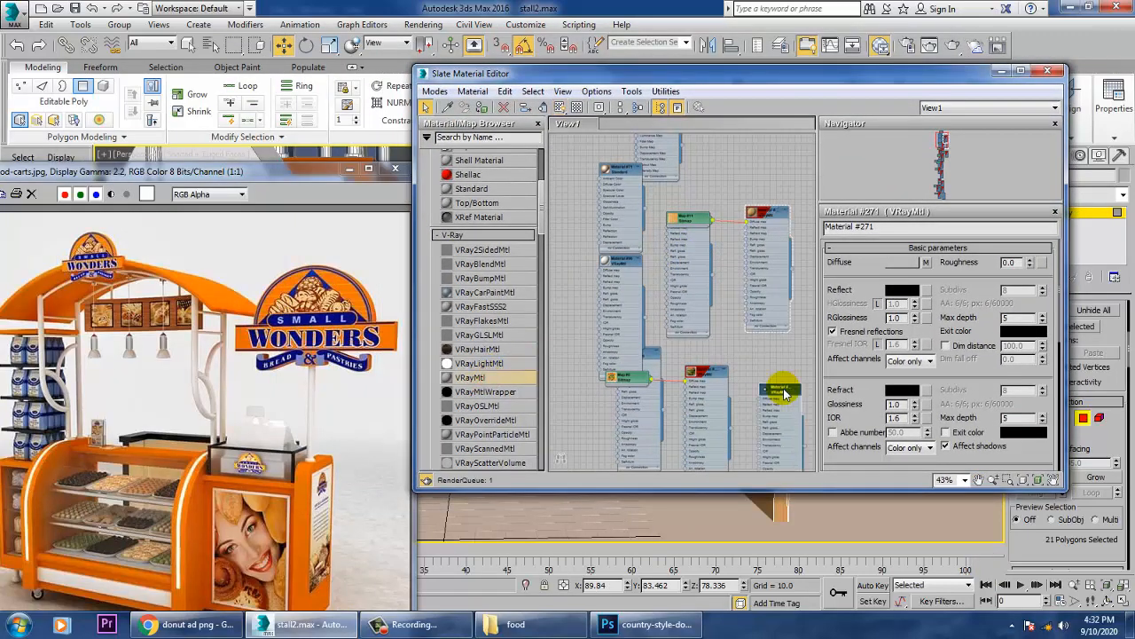
{"action": "left_click", "coordinate": [901, 266]}
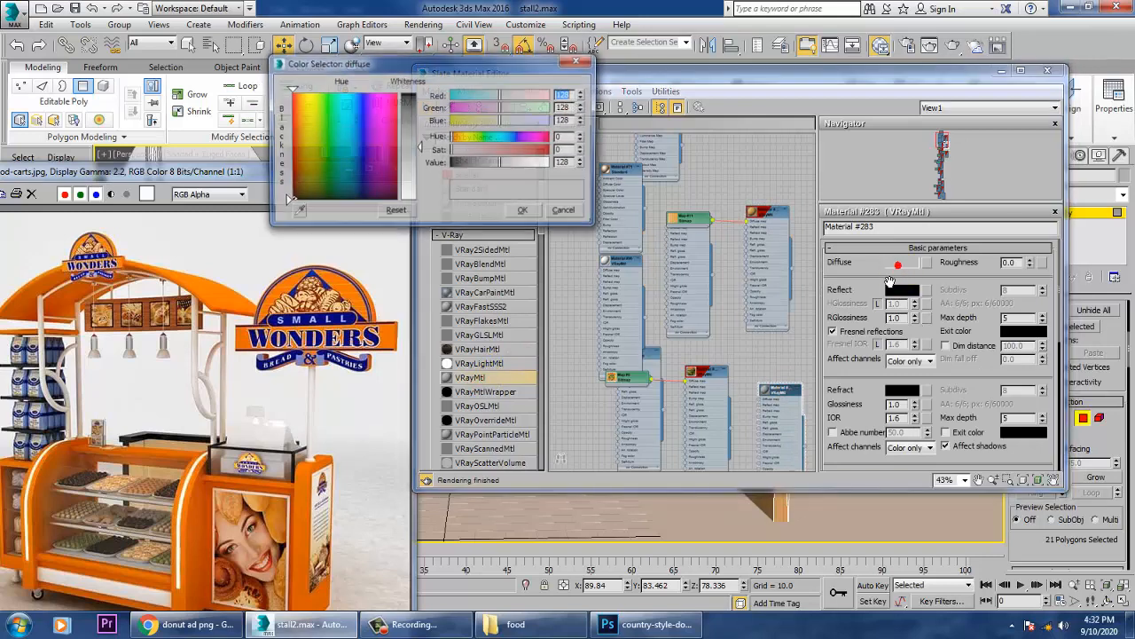
{"action": "left_click_drag", "start_coordinate": [423, 147], "coordinate": [420, 100]}
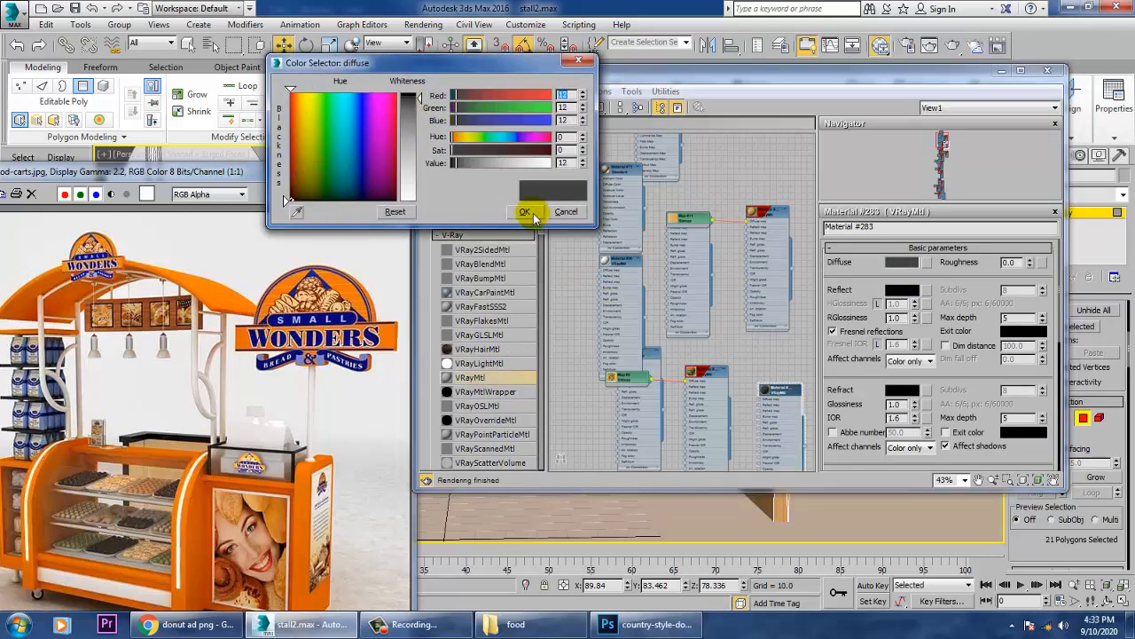
{"action": "left_click", "coordinate": [525, 211]}
{"action": "left_click", "coordinate": [911, 294]}
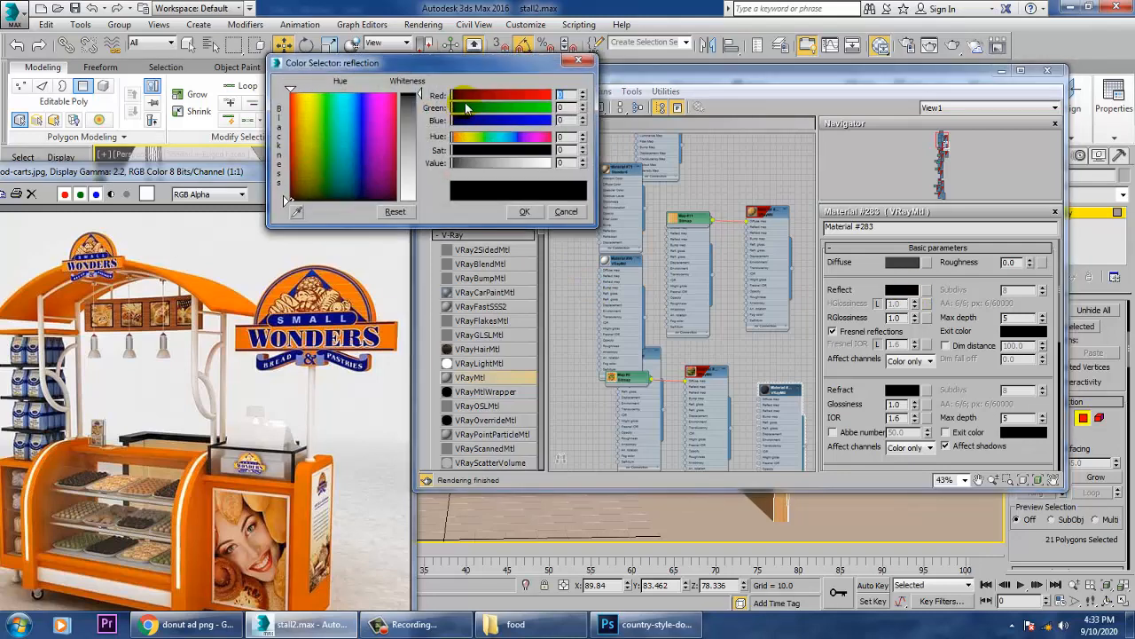
{"action": "left_click_drag", "start_coordinate": [417, 105], "coordinate": [415, 142]}
{"action": "left_click", "coordinate": [524, 212]}
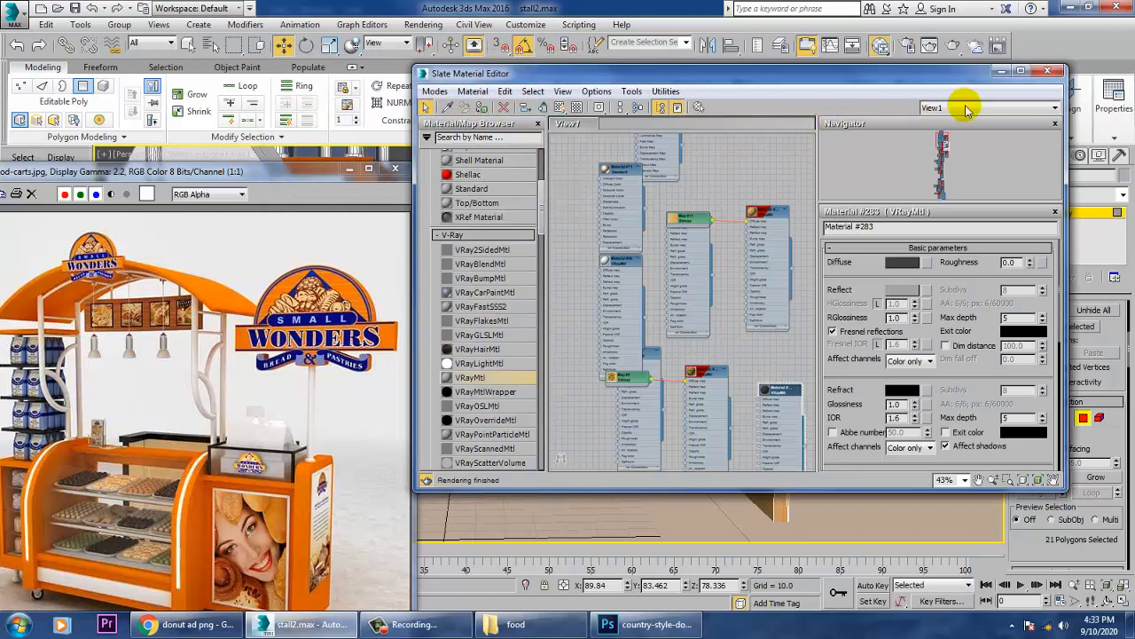
Step: Assign the dark material to the partition's selected top ledge faces and bring the rest of the stall back into view
{"action": "left_click", "coordinate": [1009, 71]}
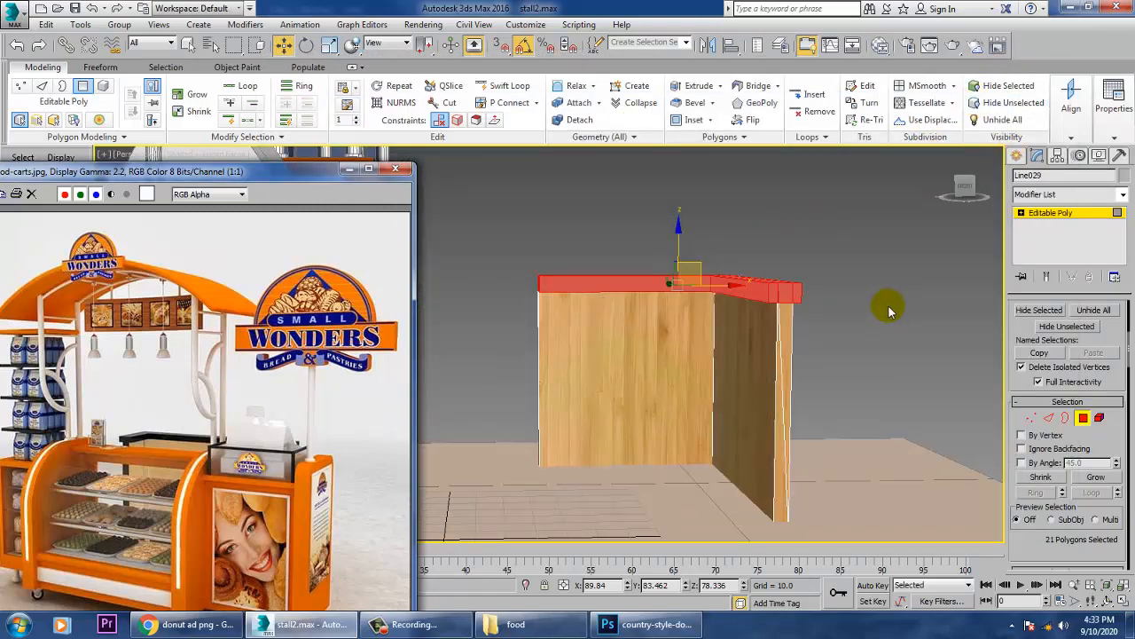
{"action": "scroll", "coordinate": [858, 353], "scroll_direction": "down", "scroll_amount": 5}
{"action": "left_click", "coordinate": [1093, 213]}
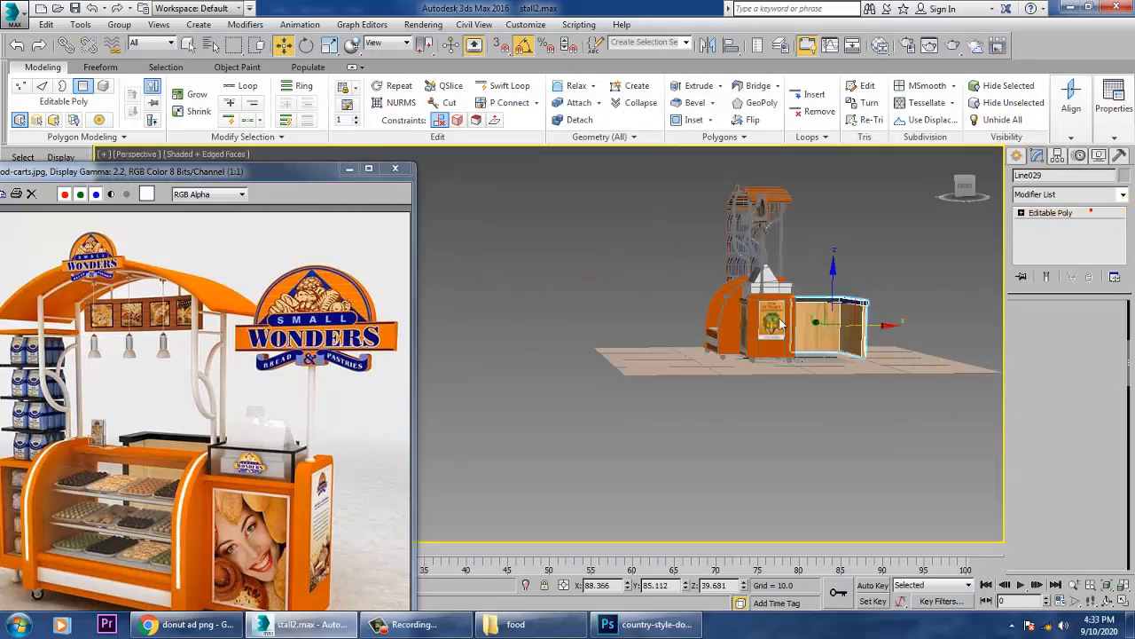
Step: Hide the orange cabinet frame that encloses the shelves of grey packets beside the curved display case
{"action": "middle_click_drag", "start_coordinate": [803, 317], "coordinate": [874, 339], "text": "alt"}
{"action": "scroll", "coordinate": [754, 353], "scroll_direction": "up", "scroll_amount": 5}
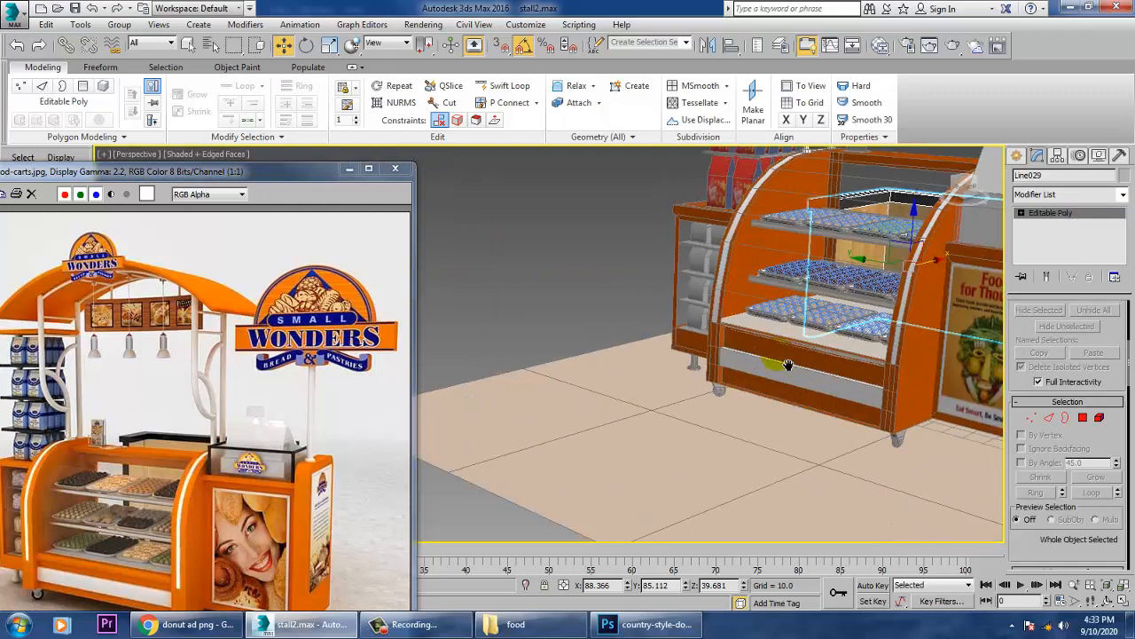
{"action": "middle_click_drag", "start_coordinate": [775, 365], "coordinate": [595, 416]}
{"action": "scroll", "coordinate": [614, 372], "scroll_direction": "up", "scroll_amount": 4}
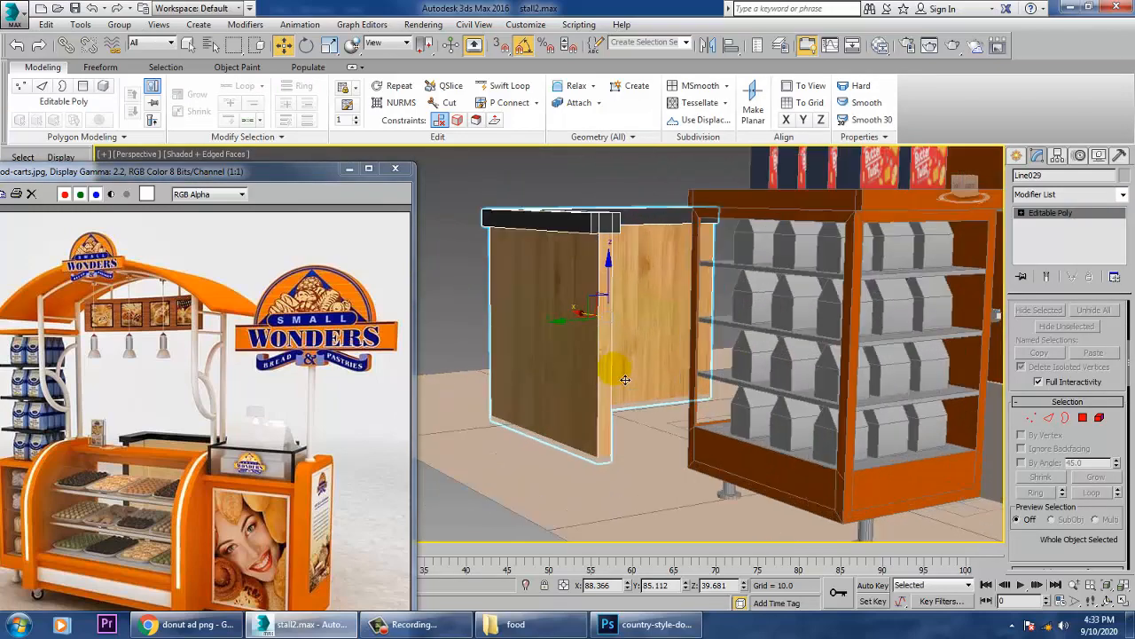
{"action": "scroll", "coordinate": [778, 351], "scroll_direction": "up", "scroll_amount": 3}
{"action": "middle_click_drag", "start_coordinate": [785, 362], "coordinate": [397, 419]}
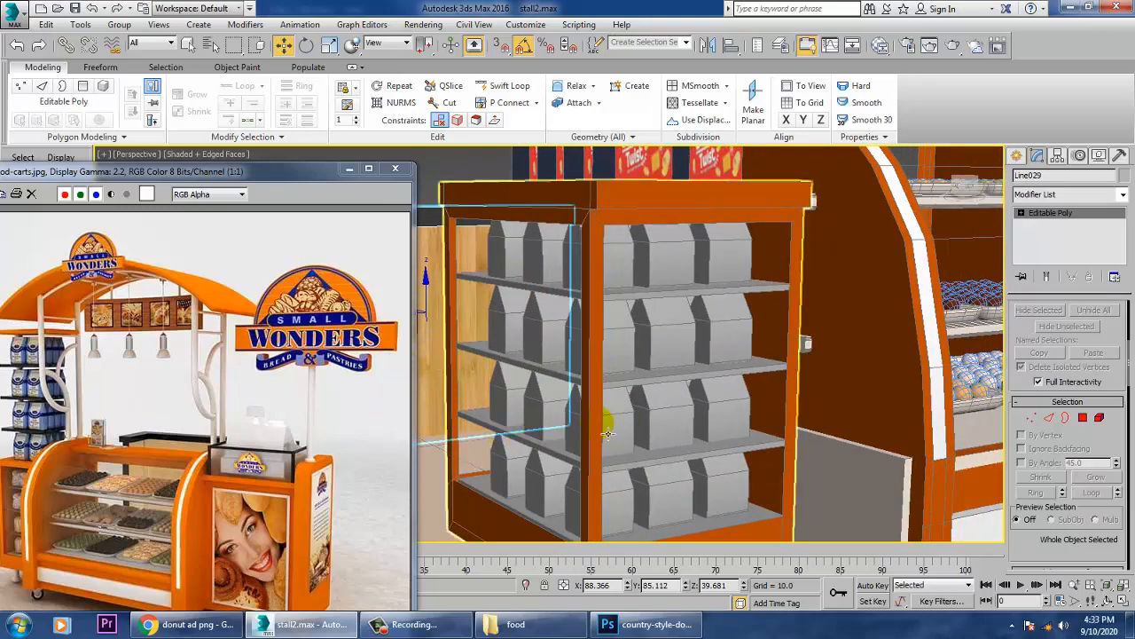
{"action": "middle_click_drag", "start_coordinate": [758, 426], "coordinate": [777, 407], "text": "alt"}
{"action": "left_click", "coordinate": [461, 289]}
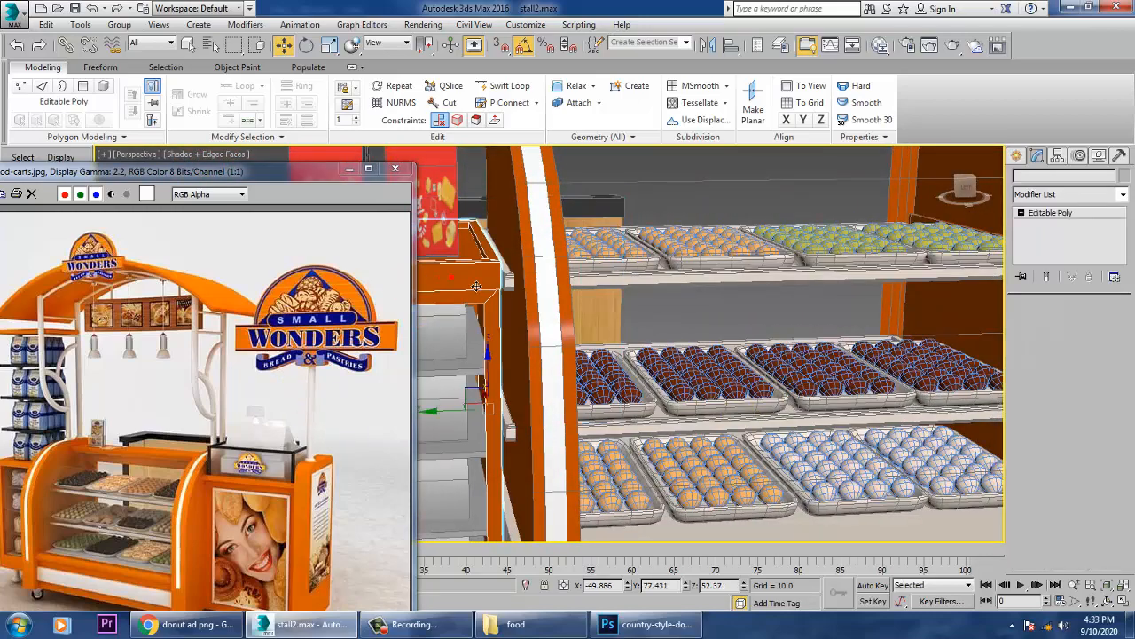
{"action": "scroll", "coordinate": [465, 291], "scroll_direction": "down", "scroll_amount": 5}
{"action": "middle_click_drag", "start_coordinate": [587, 305], "coordinate": [755, 356]}
{"action": "scroll", "coordinate": [695, 369], "scroll_direction": "up", "scroll_amount": 2}
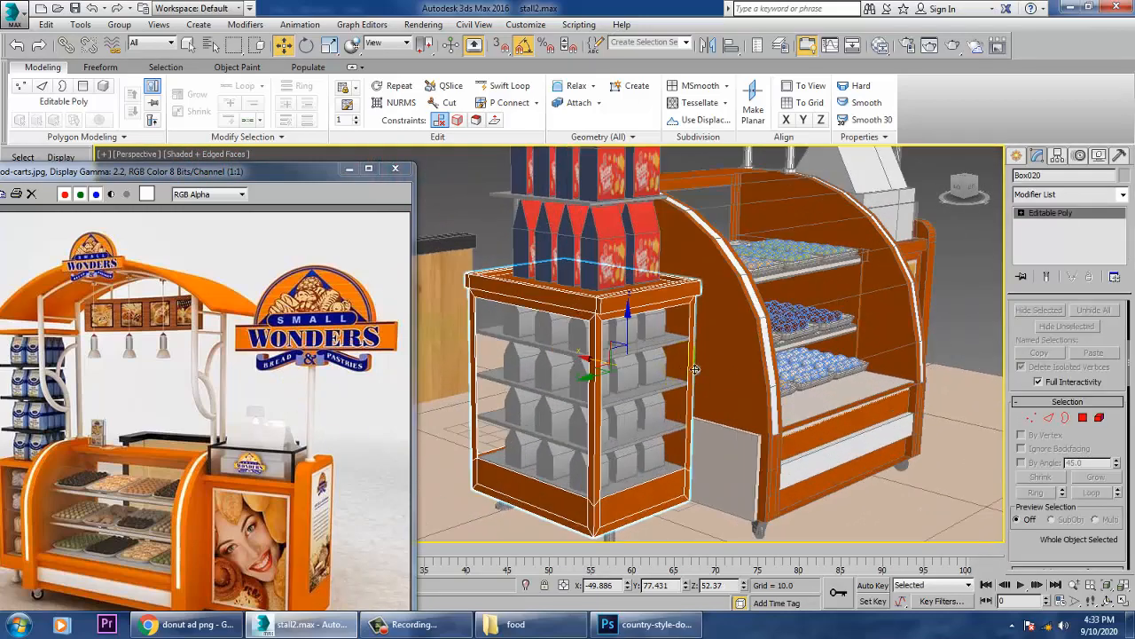
{"action": "right_click", "coordinate": [593, 313]}
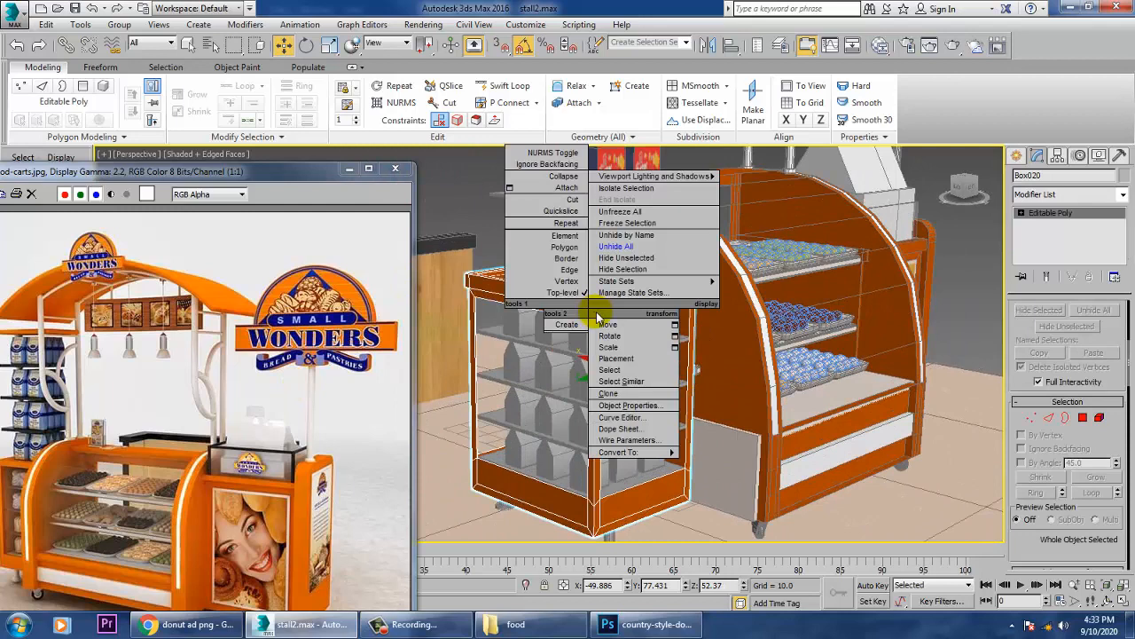
{"action": "left_click", "coordinate": [623, 269]}
Step: Select the front corner packet on the lowest shelf and switch to Photoshop
{"action": "left_click", "coordinate": [597, 485]}
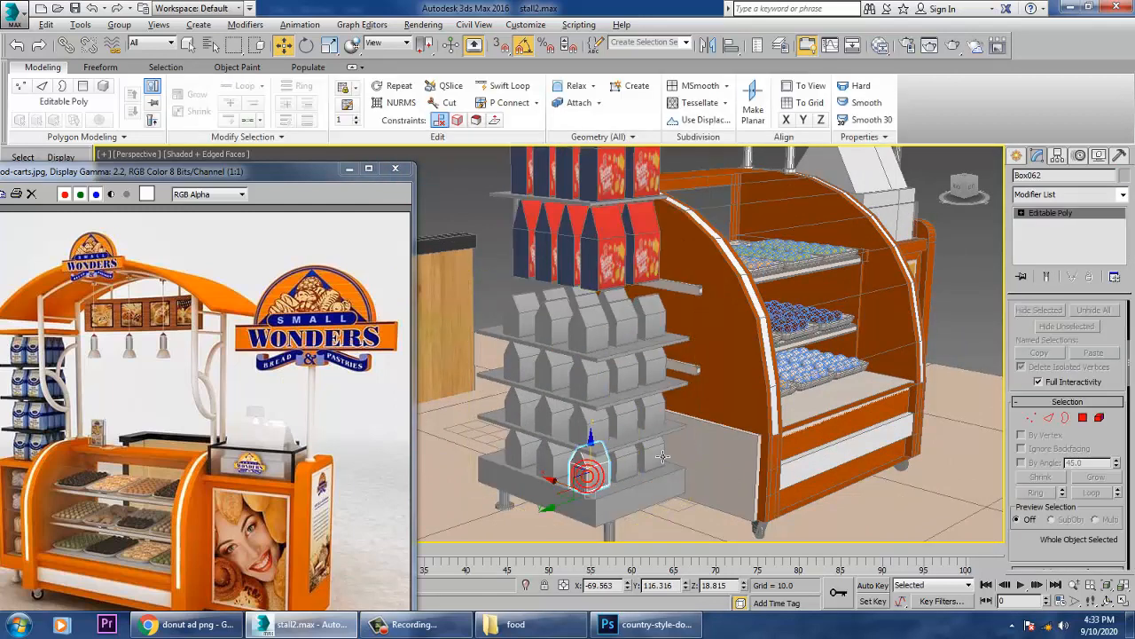
{"action": "scroll", "coordinate": [647, 444], "scroll_direction": "up", "scroll_amount": 4}
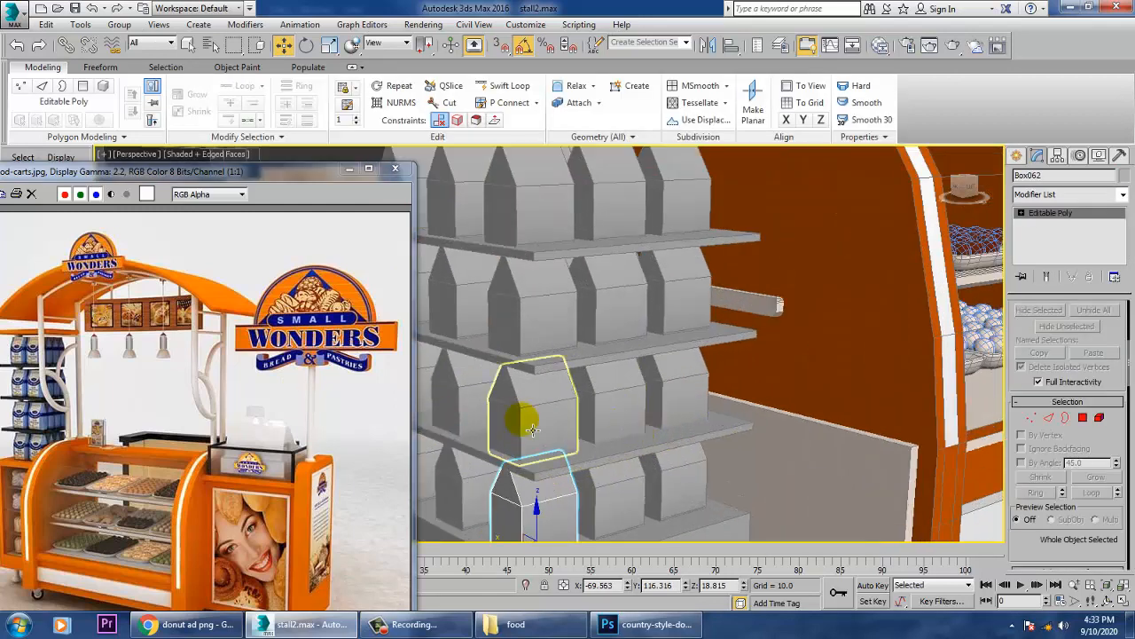
{"action": "key", "text": "m"}
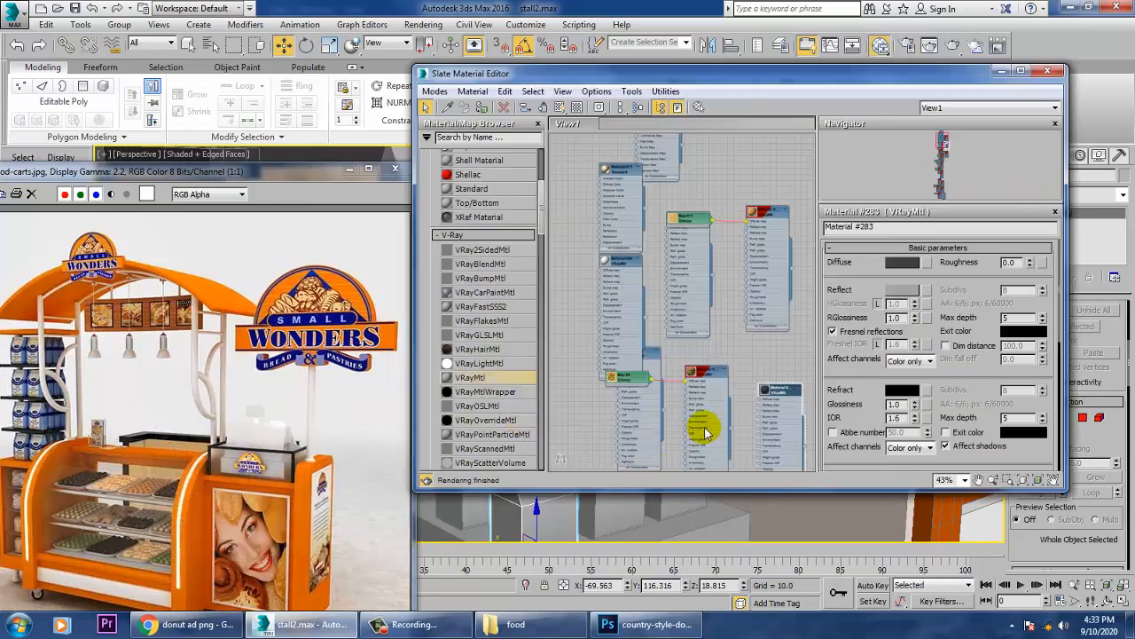
{"action": "left_click", "coordinate": [648, 624]}
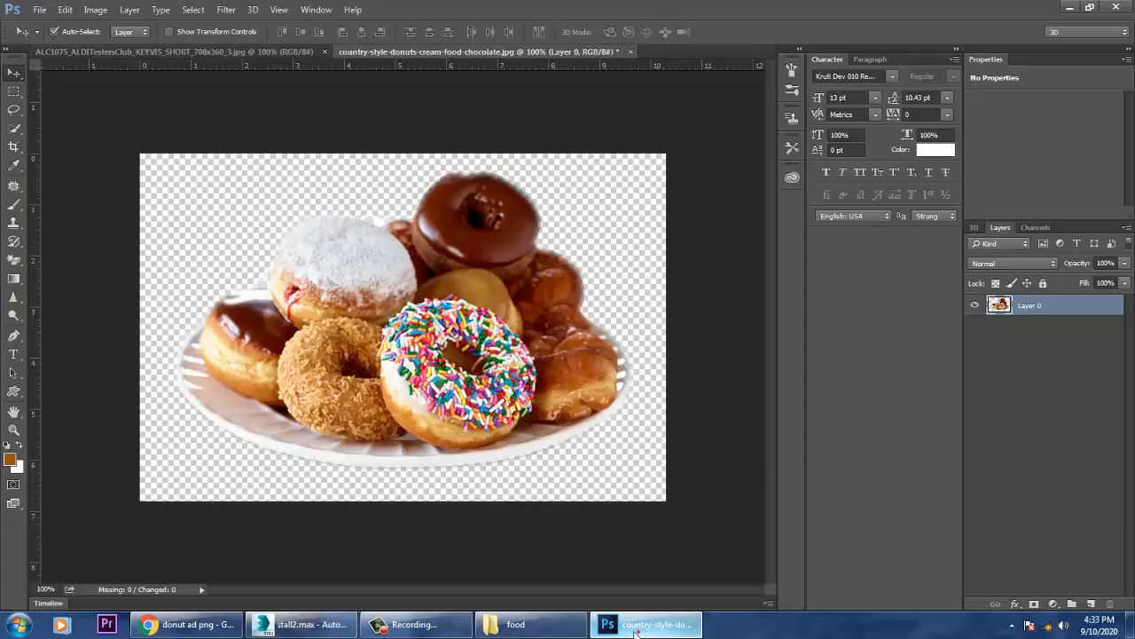
{"action": "left_click", "coordinate": [40, 9]}
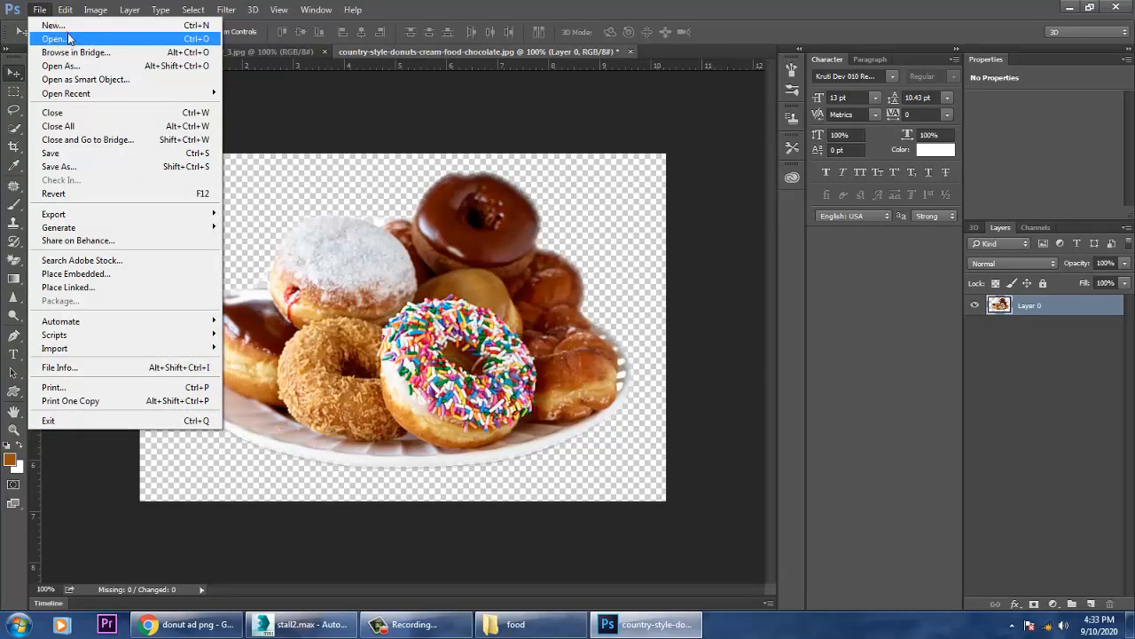
{"action": "left_click", "coordinate": [51, 38]}
{"action": "left_click", "coordinate": [810, 399]}
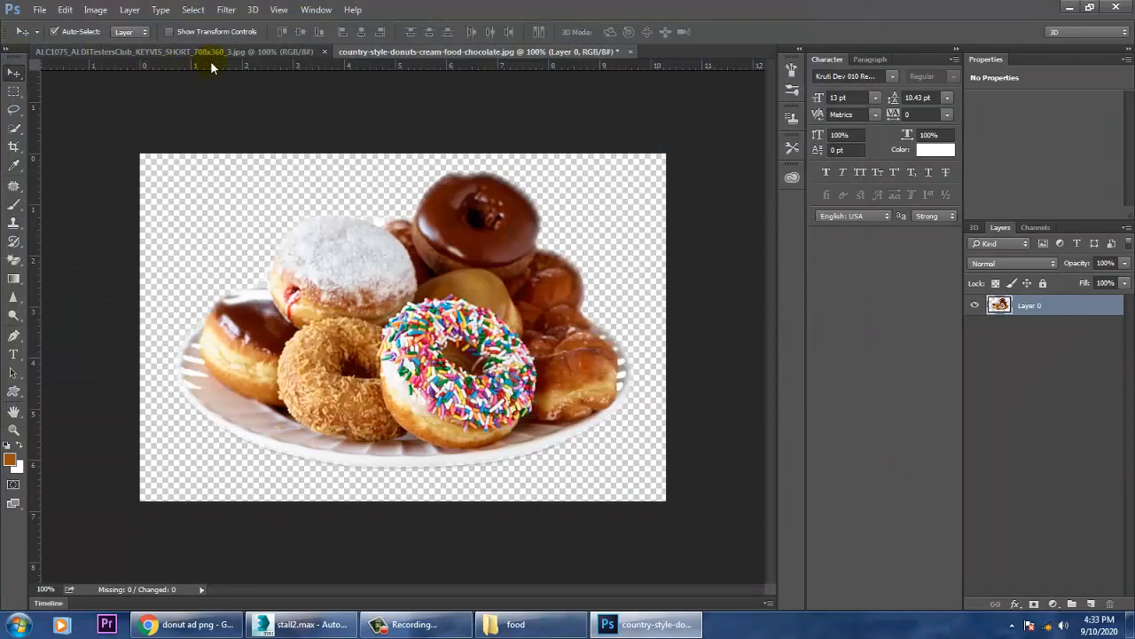
Step: Crop the blue Sweets & Biscuits image to the area containing the cookie, chocolate and mint packs
{"action": "left_click", "coordinate": [210, 51]}
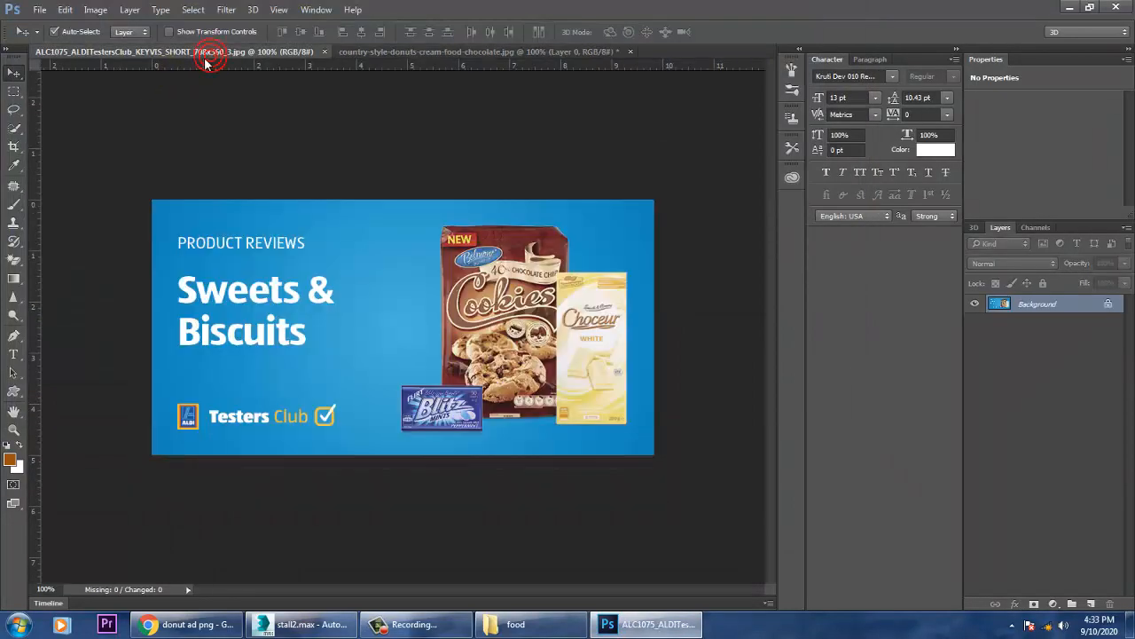
{"action": "left_click", "coordinate": [14, 147]}
{"action": "left_click_drag", "start_coordinate": [156, 336], "coordinate": [262, 338]}
{"action": "left_click_drag", "start_coordinate": [547, 337], "coordinate": [541, 336]}
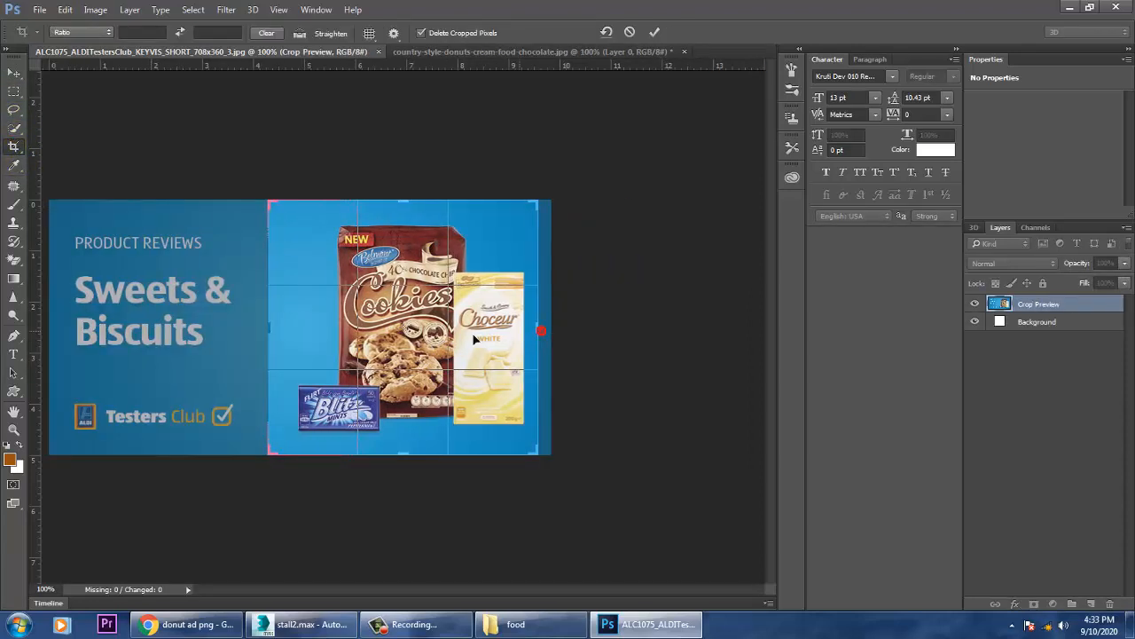
{"action": "left_click_drag", "start_coordinate": [271, 335], "coordinate": [277, 334]}
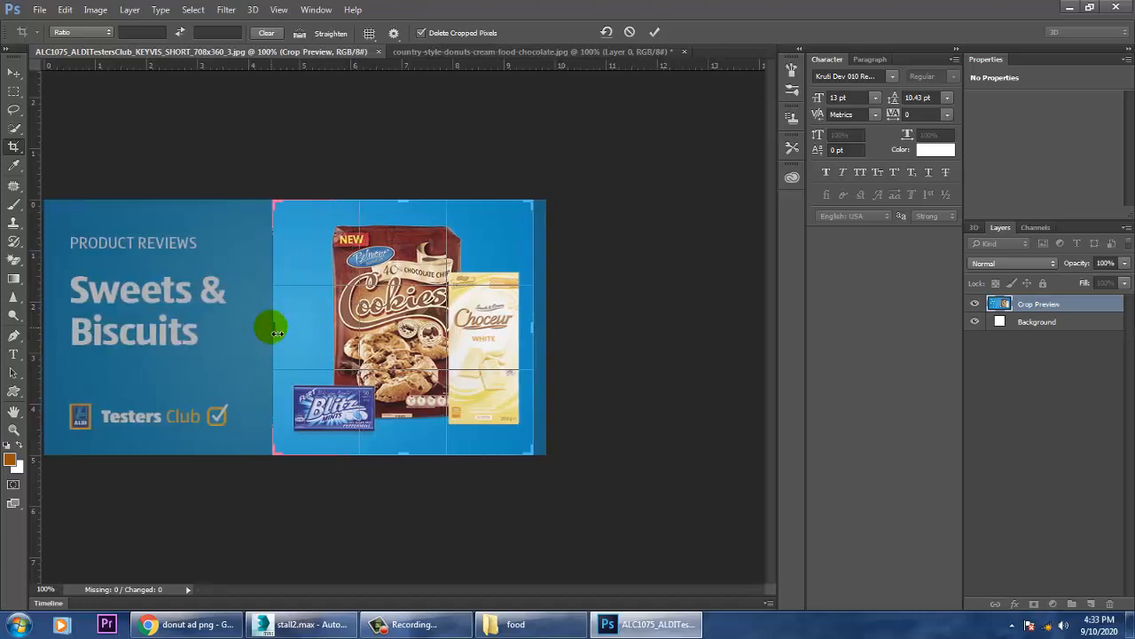
{"action": "key", "text": "Return"}
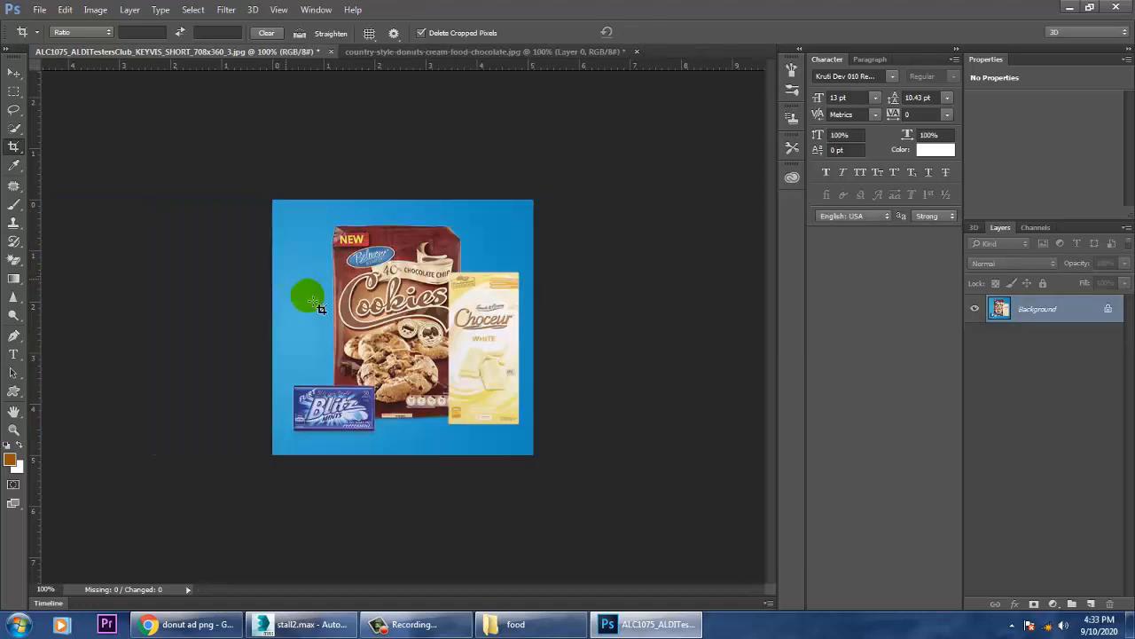
Step: Save the cropped image as a JPEG named "cookies" in the food folder at quality 12 (Maximum)
{"action": "left_click", "coordinate": [40, 10]}
{"action": "left_click", "coordinate": [100, 169]}
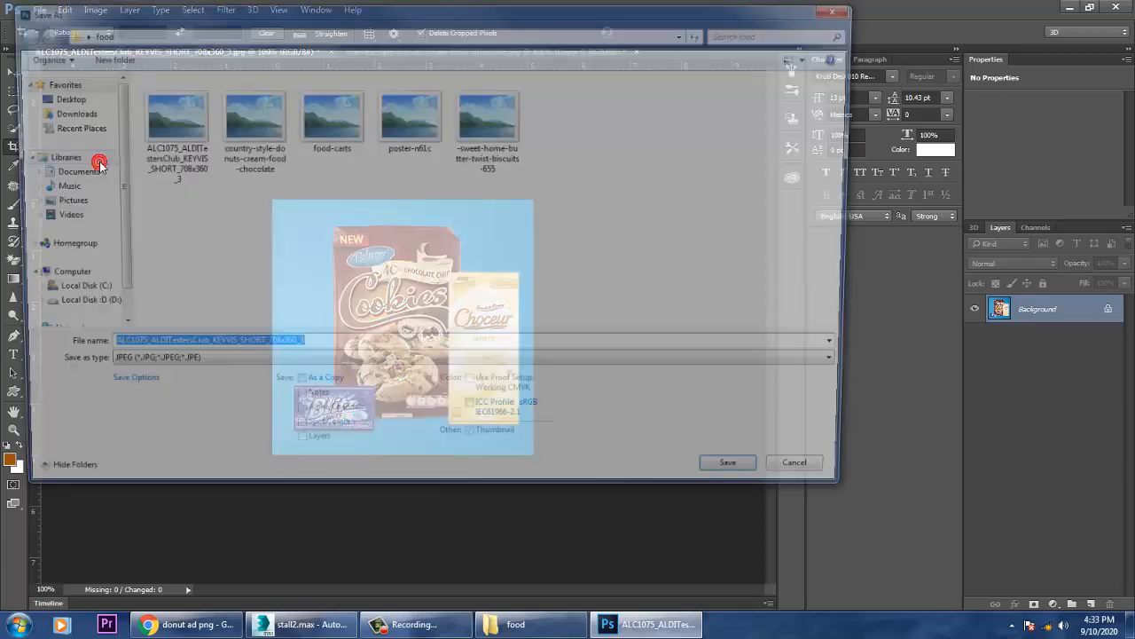
{"action": "type", "text": "cookies"}
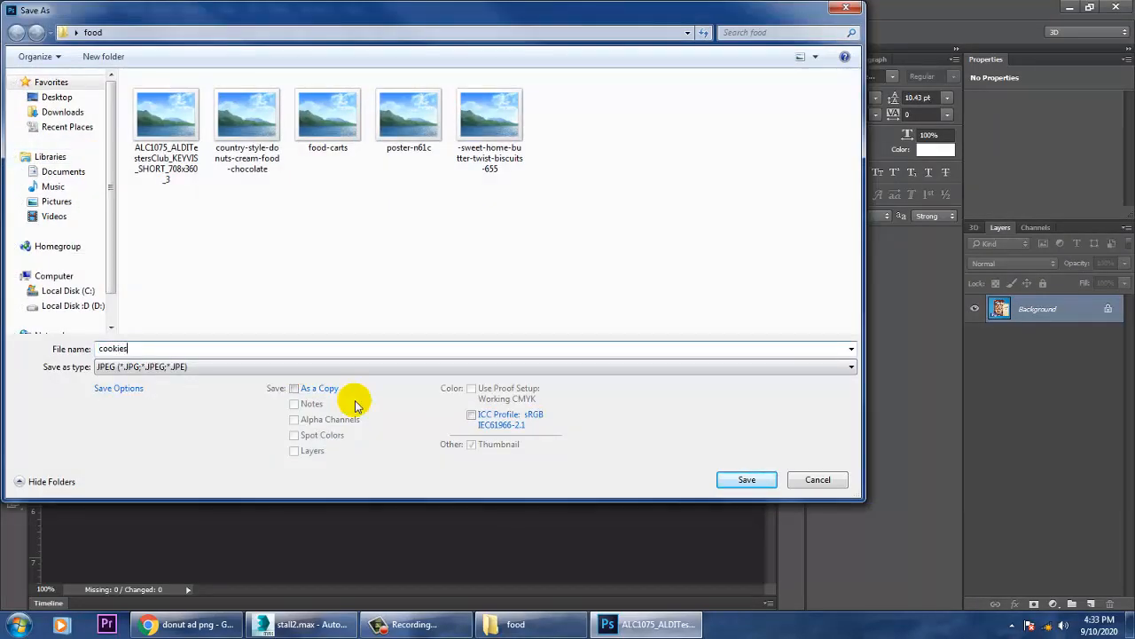
{"action": "left_click", "coordinate": [745, 480]}
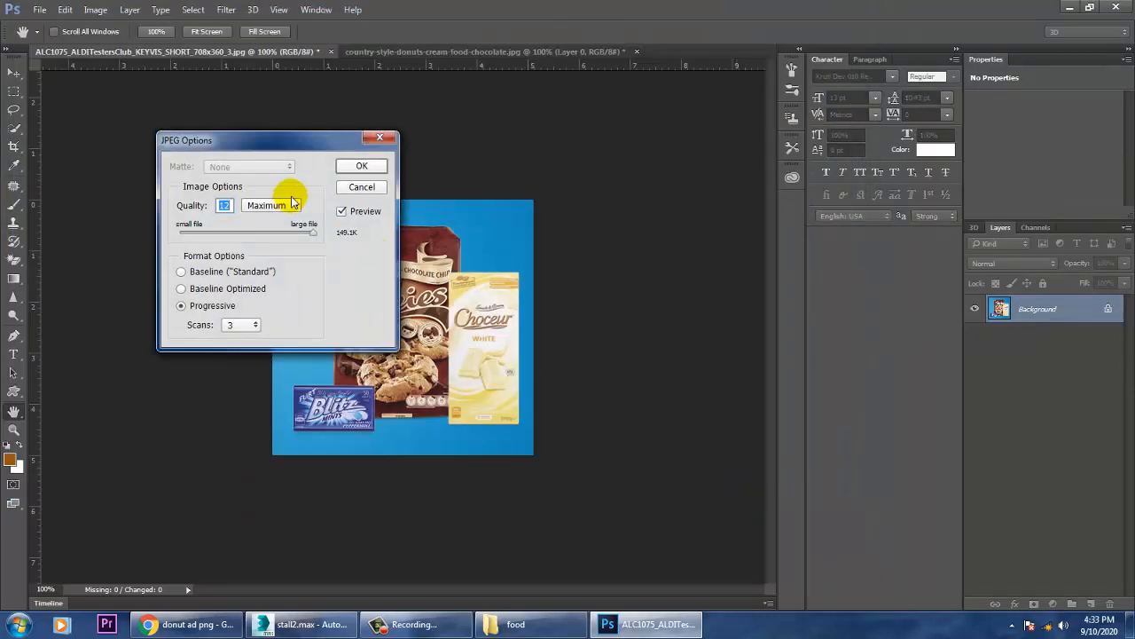
{"action": "left_click", "coordinate": [363, 166]}
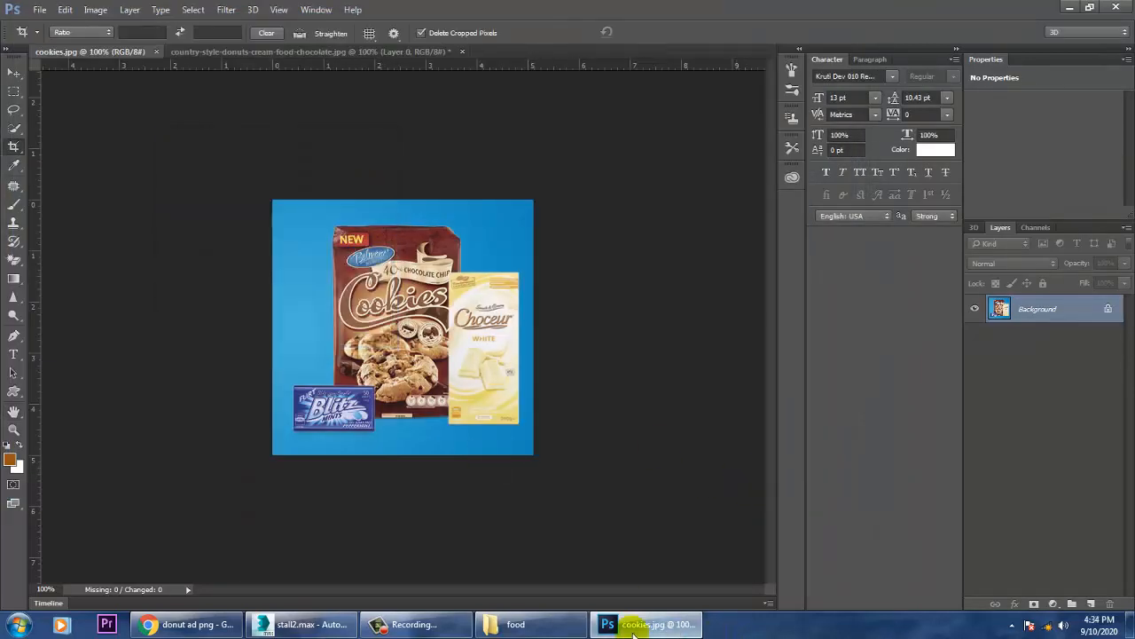
Step: Switch to 3ds Max and add a new VRayMtl material to the Slate Material Editor's node view
{"action": "left_click", "coordinate": [301, 625]}
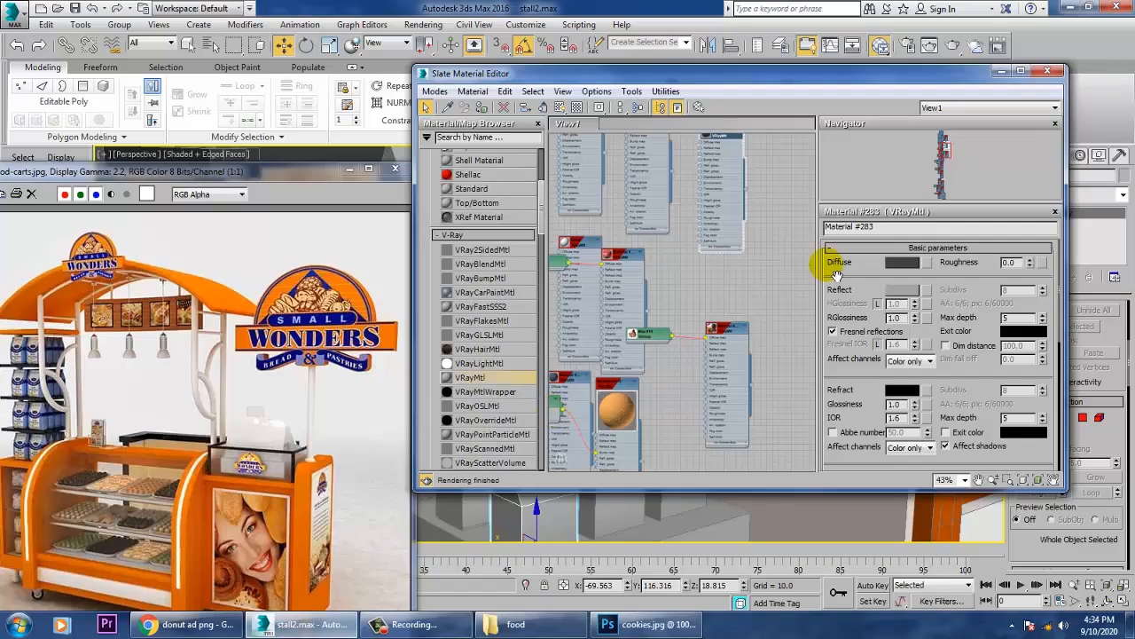
{"action": "left_click", "coordinate": [999, 71]}
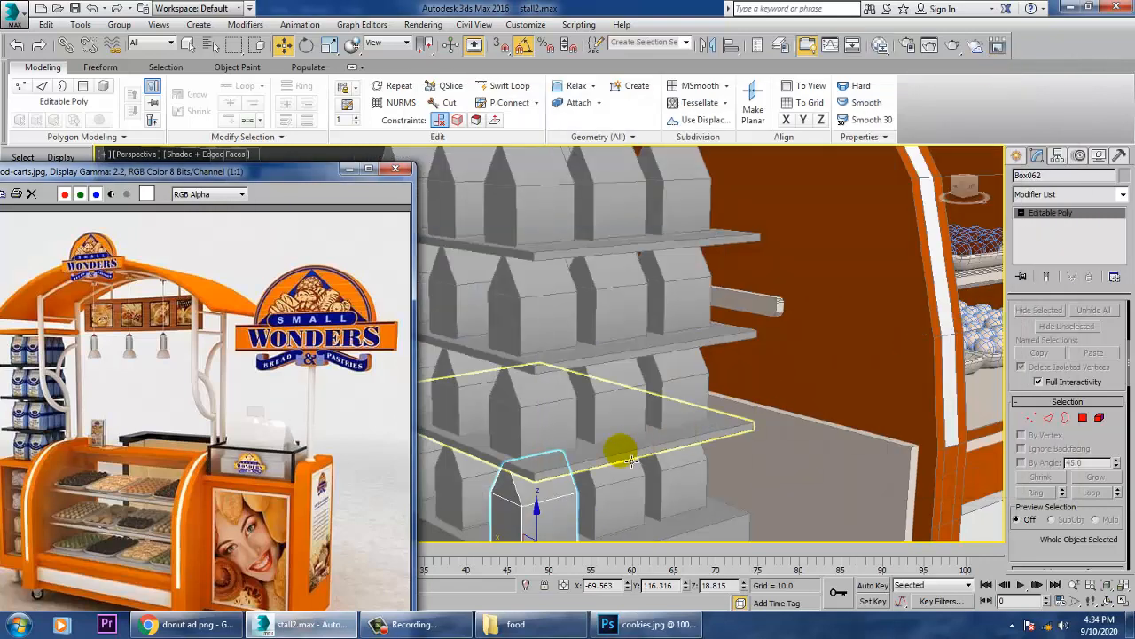
{"action": "middle_click_drag", "start_coordinate": [721, 346], "coordinate": [723, 235]}
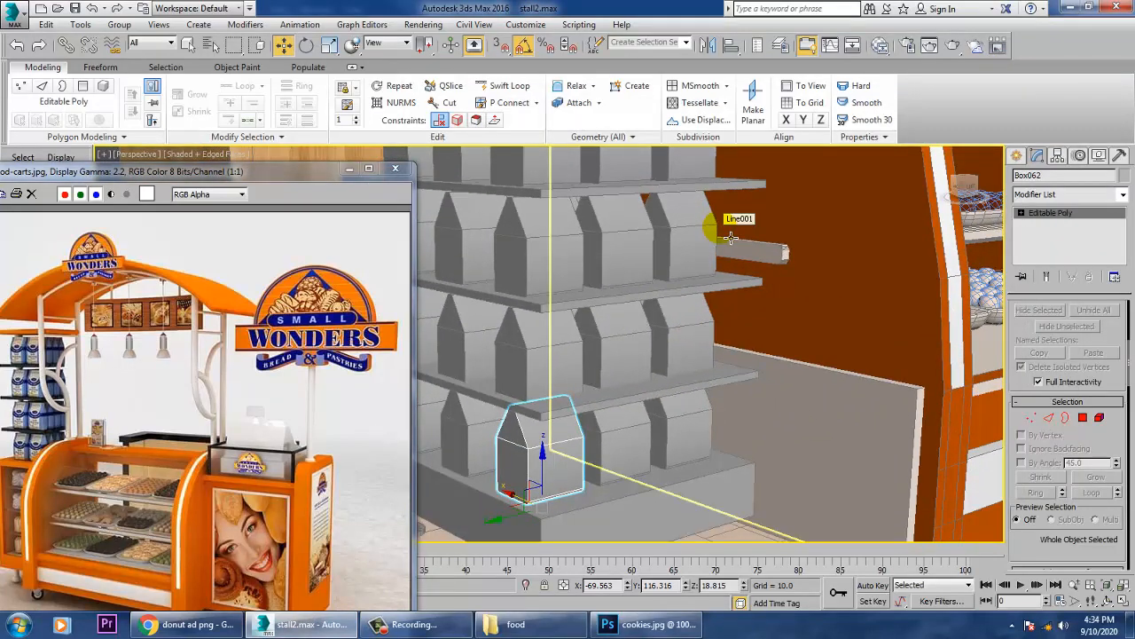
{"action": "key", "text": "m"}
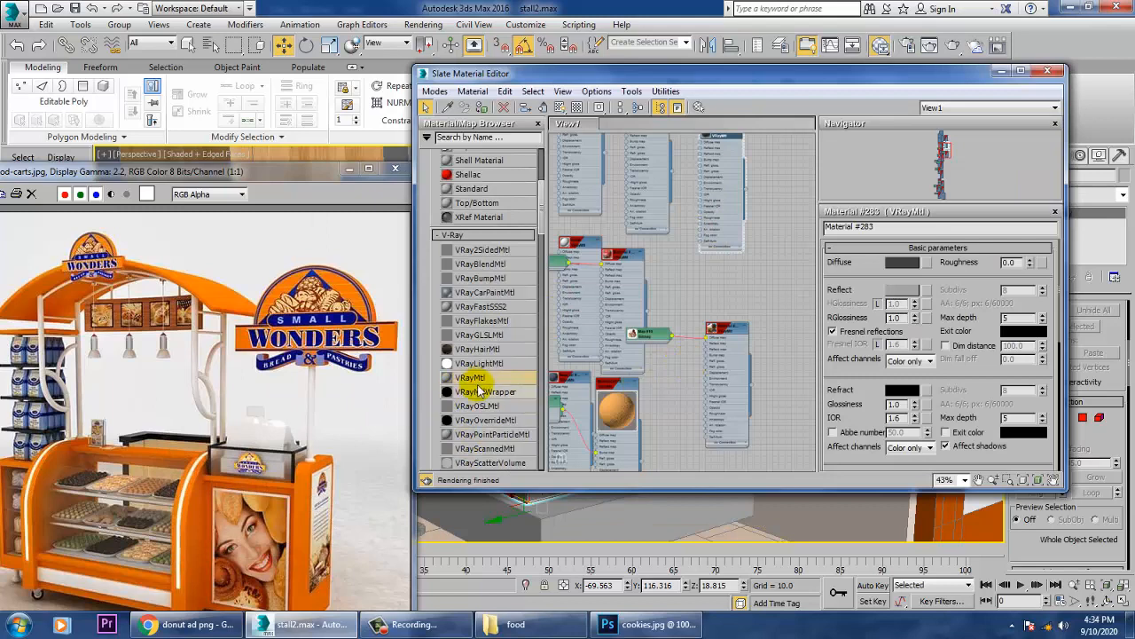
{"action": "left_click_drag", "start_coordinate": [758, 425], "coordinate": [778, 416]}
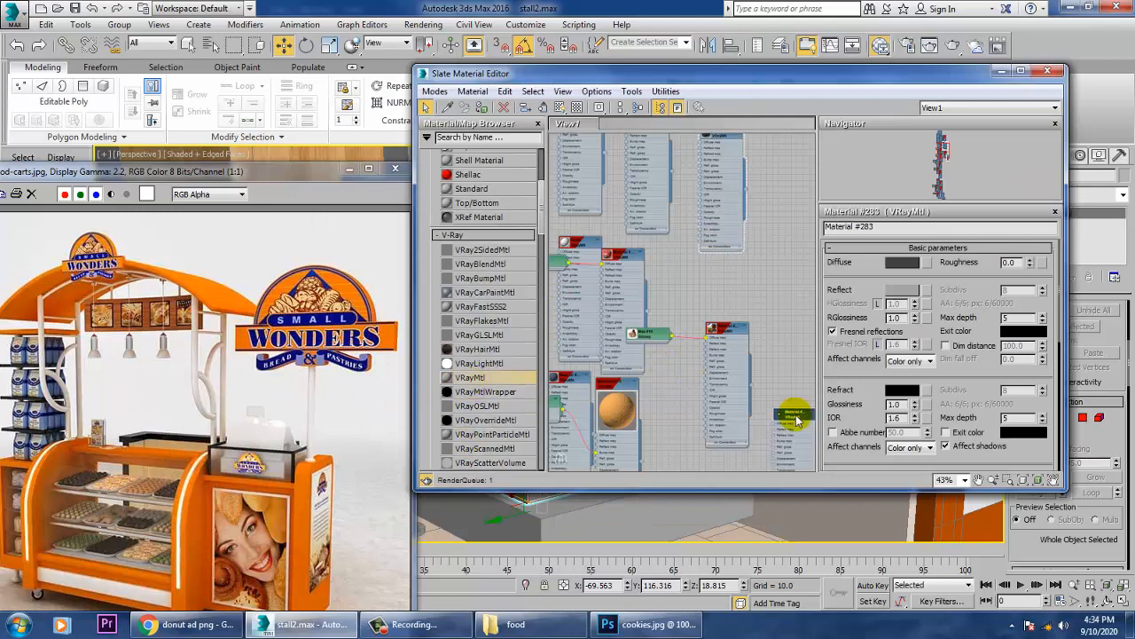
Step: Load the "cookies" image from the Desktop's food folder as the new material's diffuse bitmap
{"action": "left_click", "coordinate": [926, 262]}
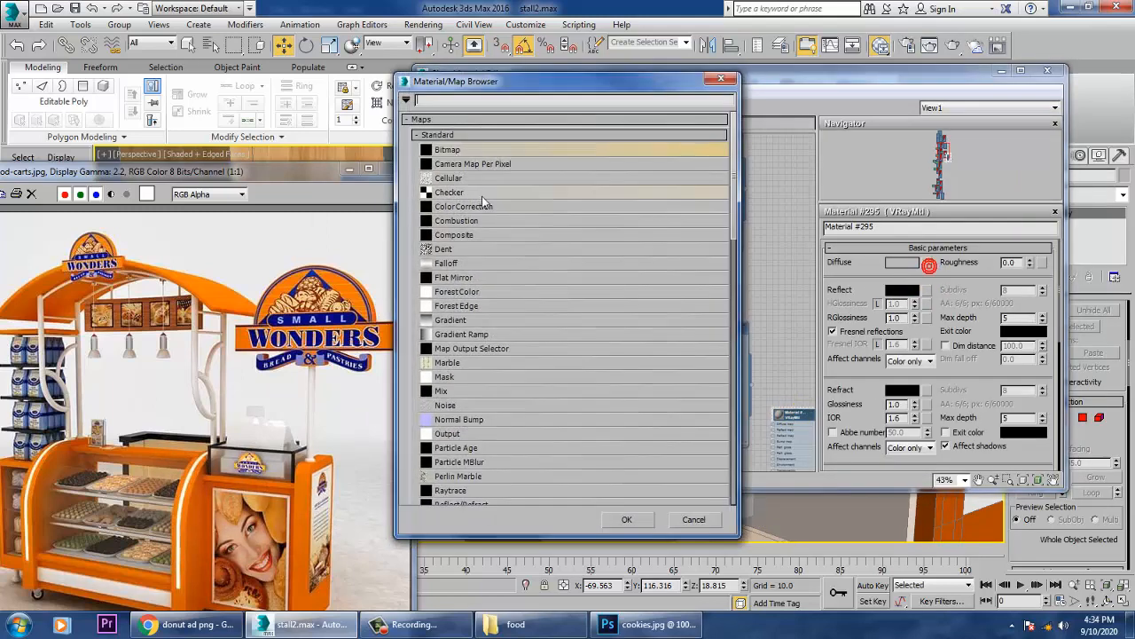
{"action": "double_click", "coordinate": [455, 151]}
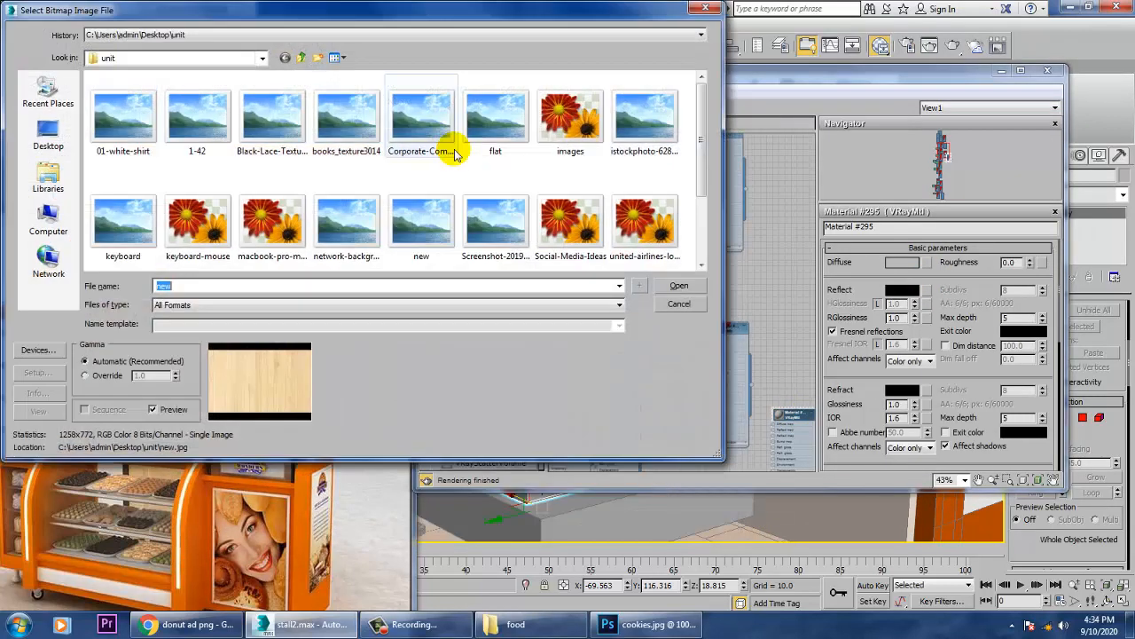
{"action": "left_click", "coordinate": [48, 133]}
{"action": "scroll", "coordinate": [372, 195], "scroll_direction": "up", "scroll_amount": 3}
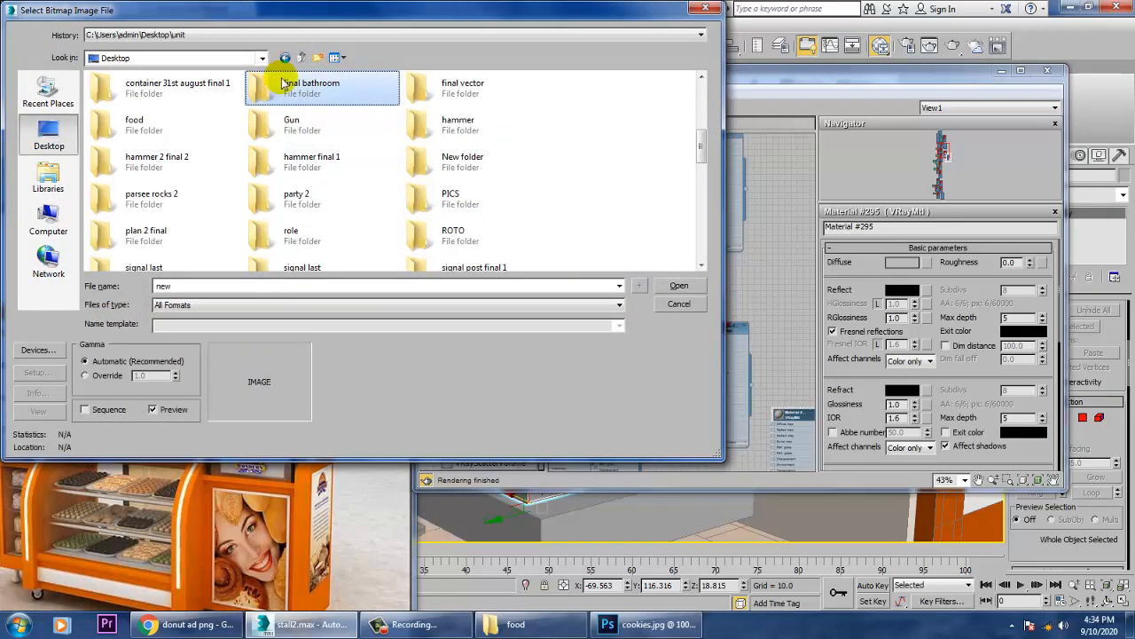
{"action": "double_click", "coordinate": [170, 132]}
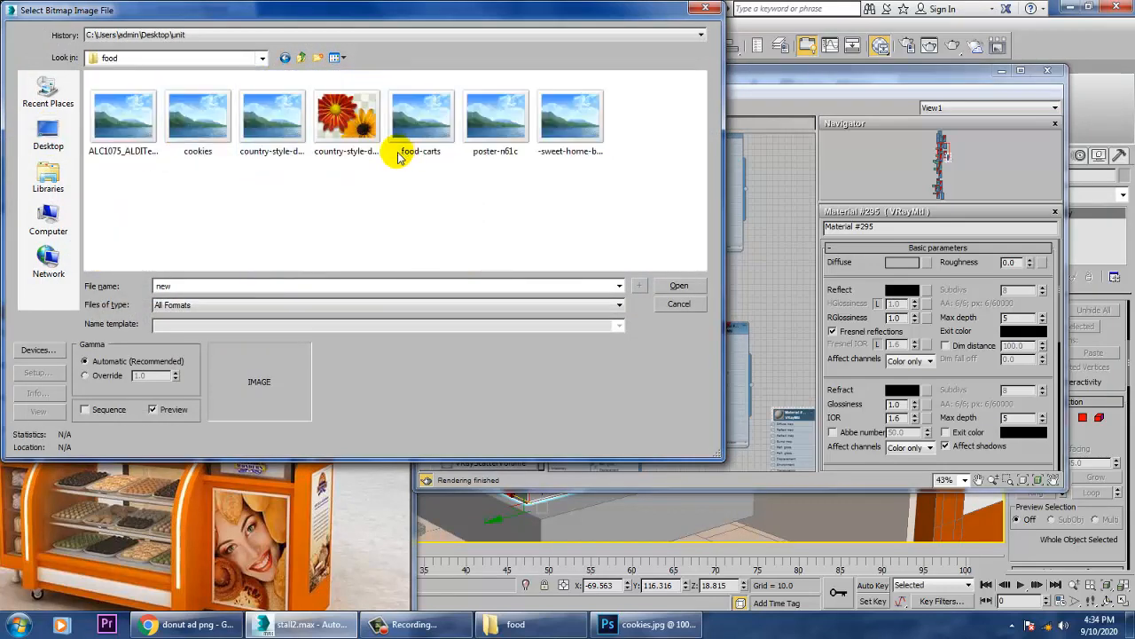
{"action": "double_click", "coordinate": [195, 129]}
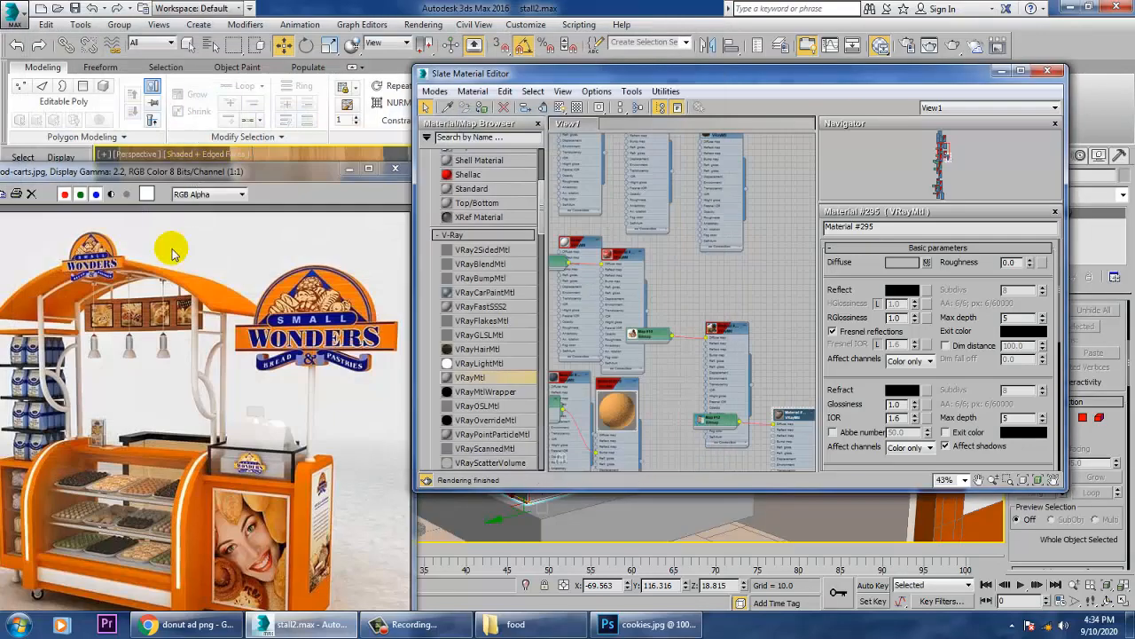
Step: Assign the cookies material to the selected corner packet and show its texture in the viewport
{"action": "left_click", "coordinate": [482, 108]}
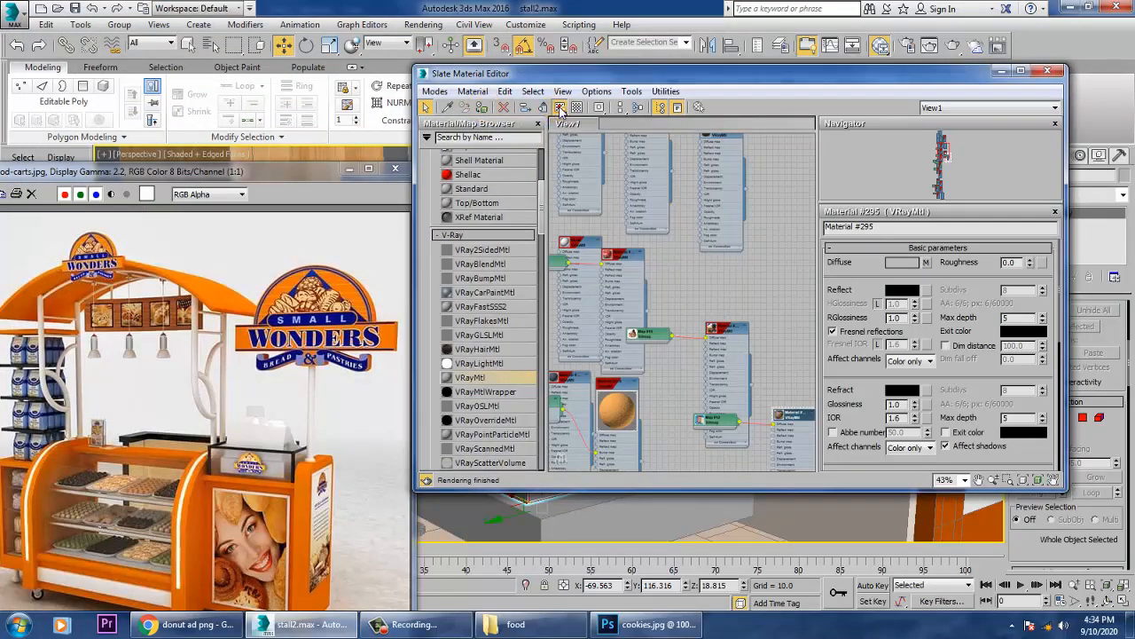
{"action": "left_click_drag", "start_coordinate": [647, 78], "coordinate": [126, 19]}
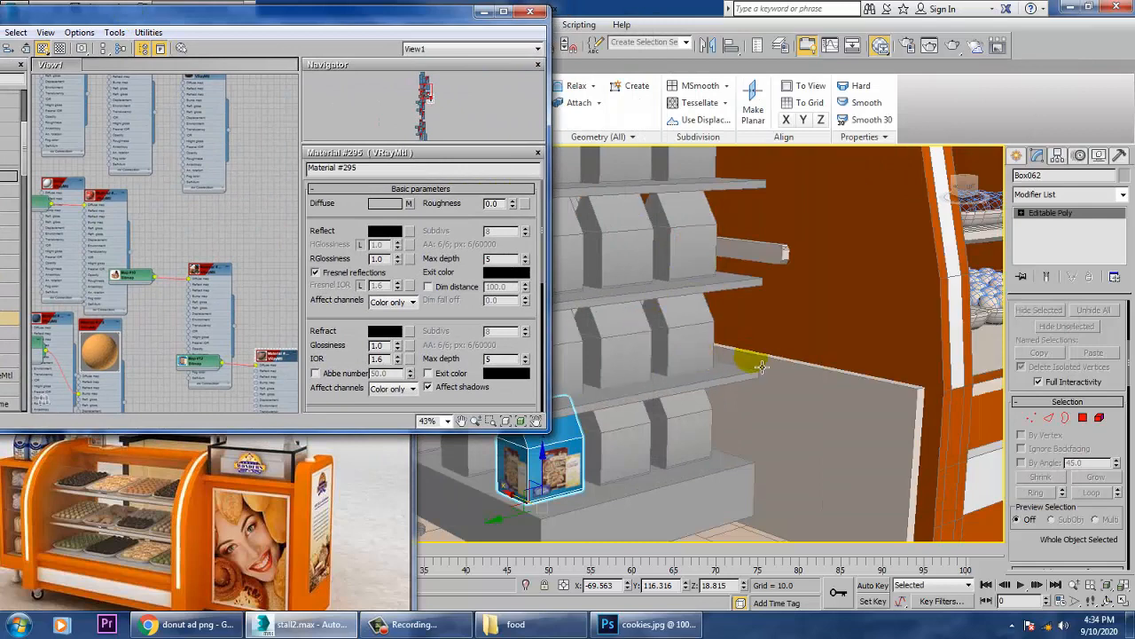
{"action": "middle_click_drag", "start_coordinate": [752, 348], "coordinate": [815, 330]}
{"action": "scroll", "coordinate": [750, 364], "scroll_direction": "up", "scroll_amount": 2}
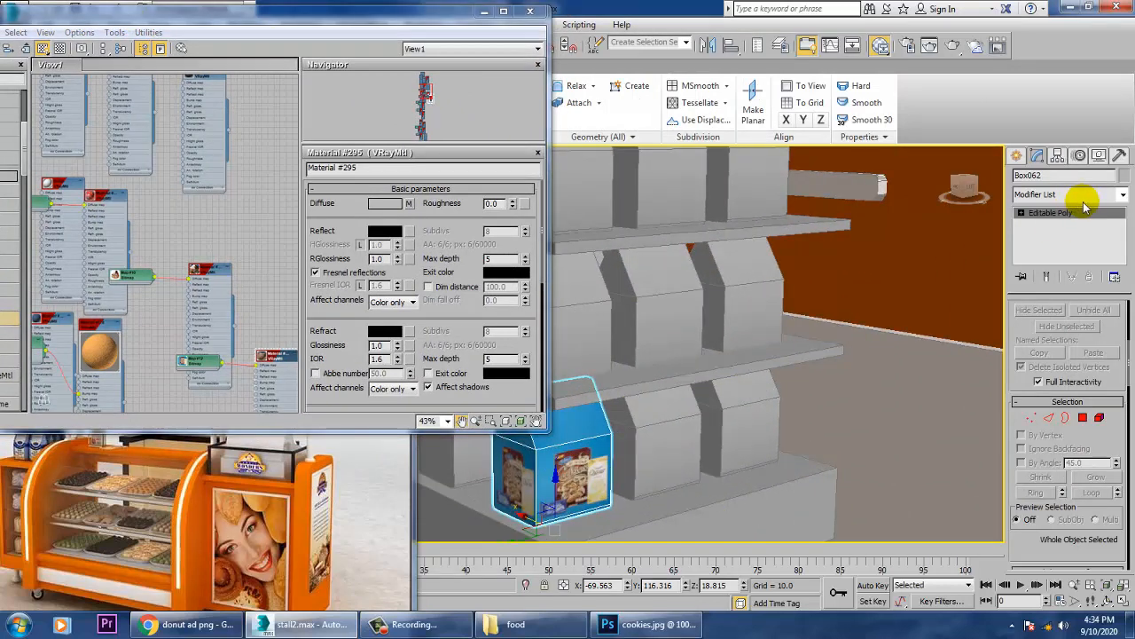
Step: Add a UVW Map modifier to the corner packet and set its mapping to Box
{"action": "left_click", "coordinate": [1083, 193]}
{"action": "scroll", "coordinate": [1069, 266], "scroll_direction": "down", "scroll_amount": 10}
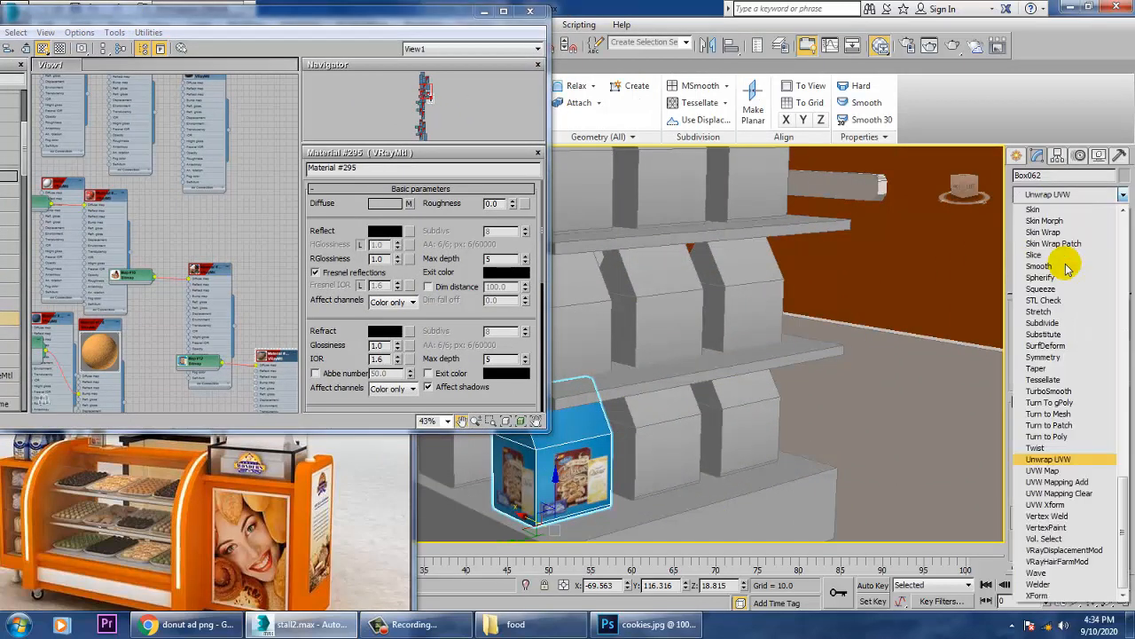
{"action": "left_click", "coordinate": [1055, 470]}
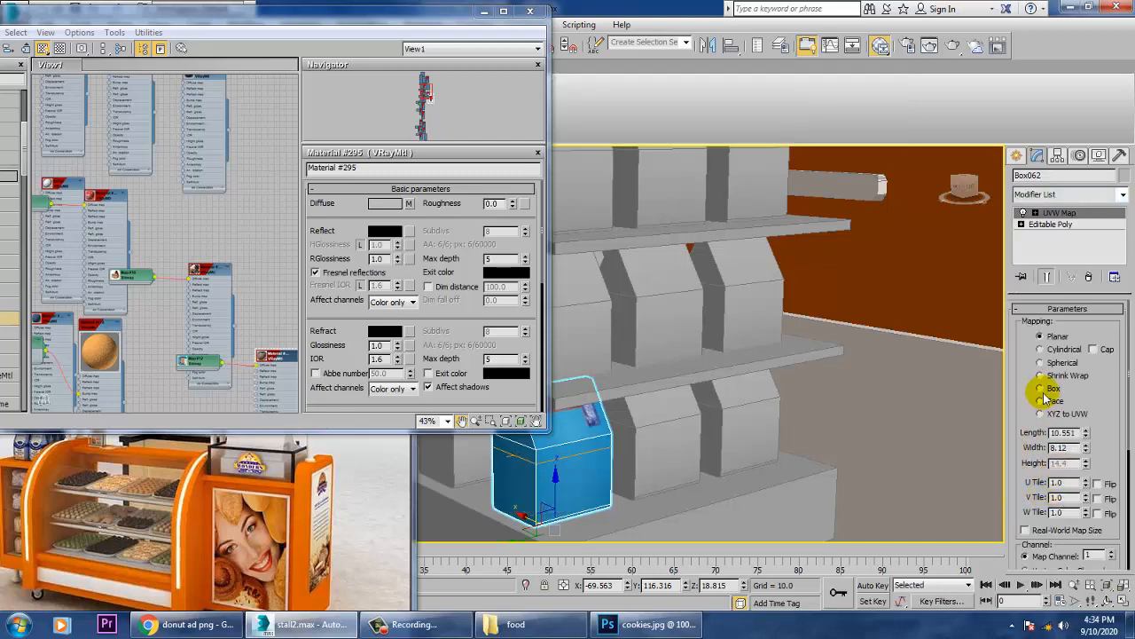
{"action": "left_click", "coordinate": [1041, 388]}
{"action": "middle_click_drag", "start_coordinate": [701, 433], "coordinate": [649, 426], "text": "alt"}
{"action": "middle_click_drag", "start_coordinate": [736, 412], "coordinate": [768, 395]}
Step: Delete all the untextured grey packets from the four shelf levels, keeping only the cookie-textured corner packet
{"action": "left_click", "coordinate": [747, 443]}
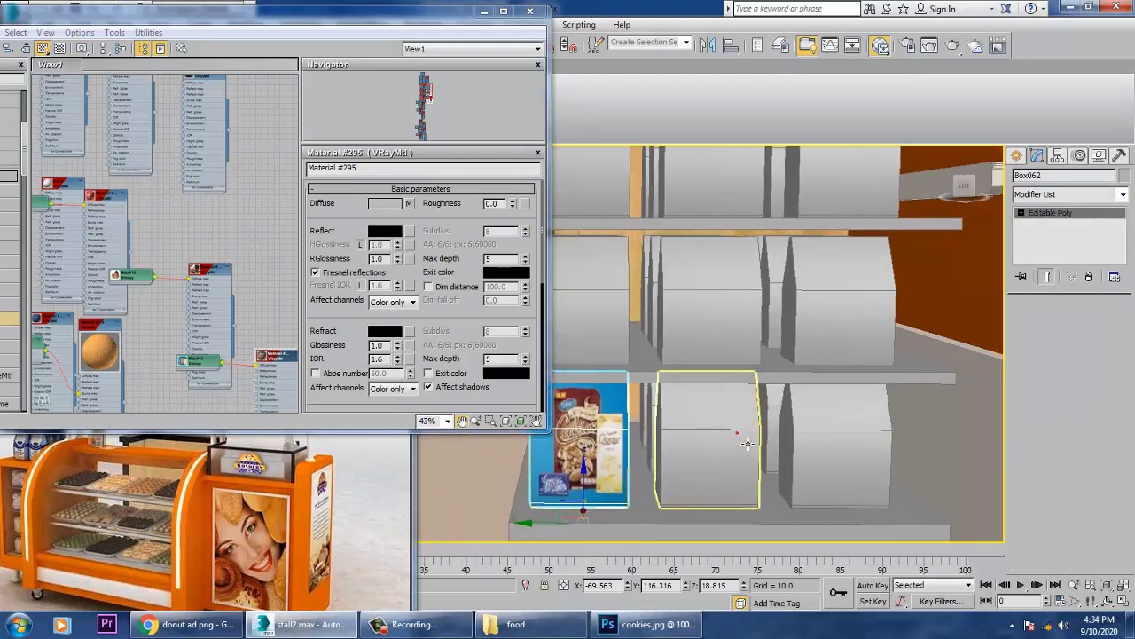
{"action": "scroll", "coordinate": [755, 450], "scroll_direction": "down", "scroll_amount": 3}
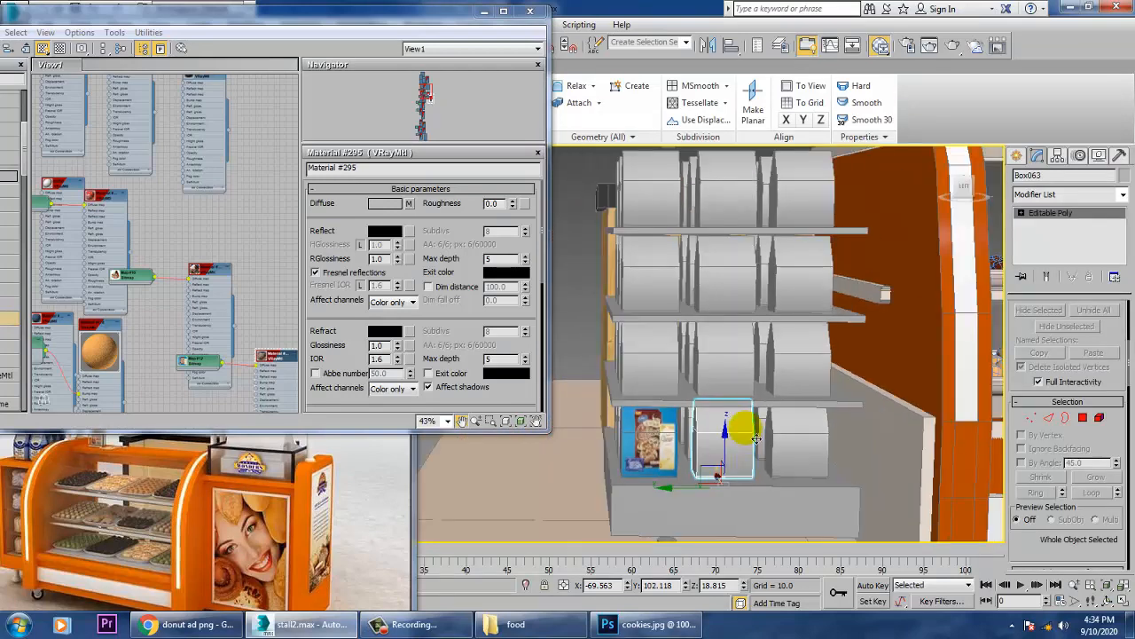
{"action": "middle_click_drag", "start_coordinate": [803, 358], "coordinate": [773, 425], "text": "alt"}
{"action": "scroll", "coordinate": [772, 424], "scroll_direction": "down", "scroll_amount": 2}
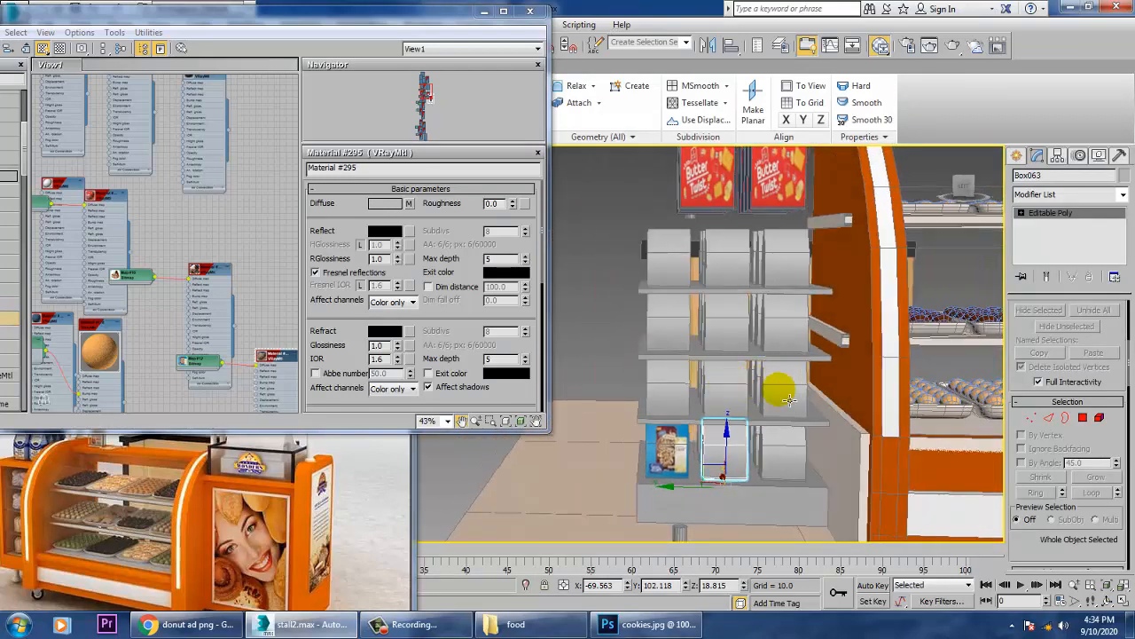
{"action": "left_click", "coordinate": [780, 447], "text": "ctrl"}
{"action": "left_click", "coordinate": [783, 390], "text": "ctrl"}
{"action": "left_click", "coordinate": [784, 324], "text": "ctrl"}
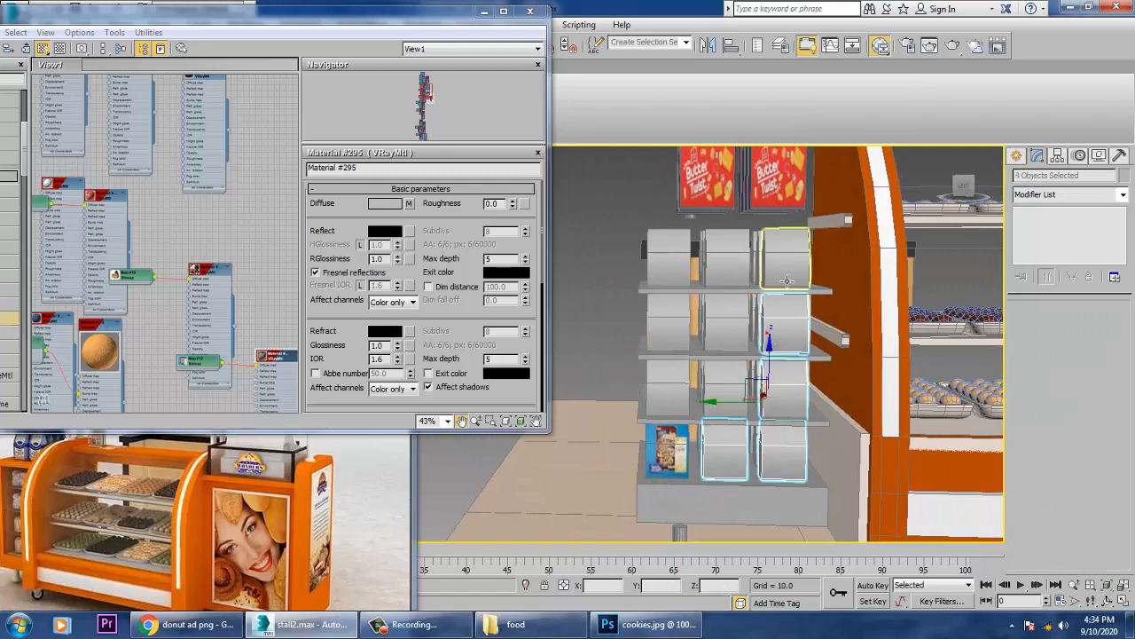
{"action": "left_click", "coordinate": [786, 280], "text": "ctrl"}
{"action": "left_click", "coordinate": [725, 258], "text": "ctrl"}
{"action": "left_click", "coordinate": [657, 258], "text": "ctrl"}
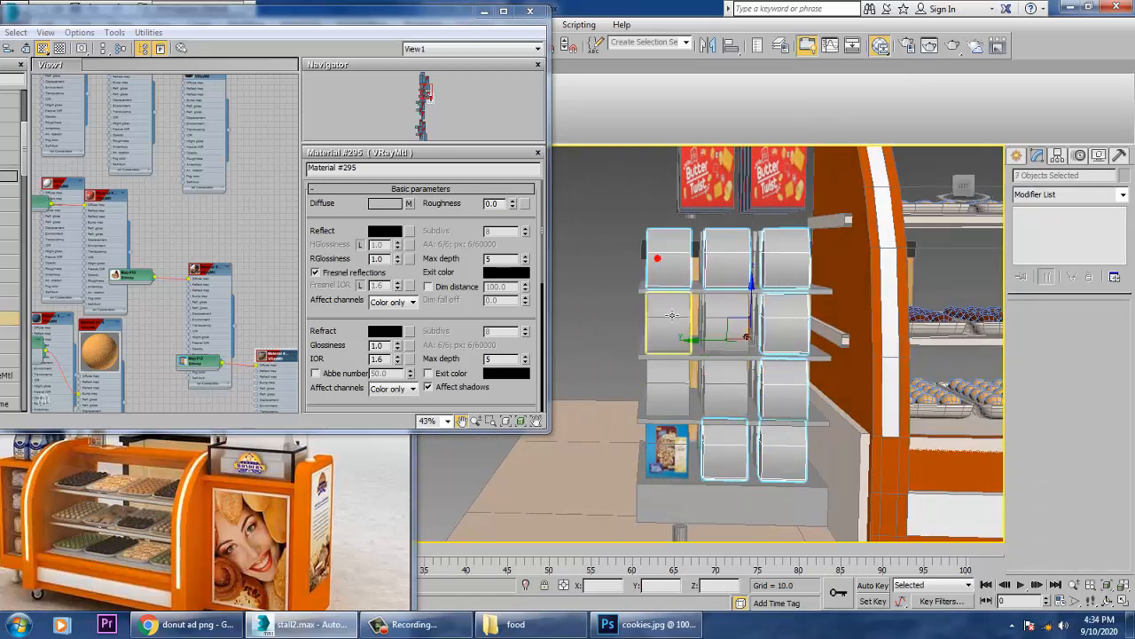
{"action": "left_click", "coordinate": [681, 381], "text": "ctrl"}
{"action": "left_click", "coordinate": [742, 405], "text": "ctrl"}
{"action": "middle_click_drag", "start_coordinate": [738, 357], "coordinate": [871, 360], "text": "alt"}
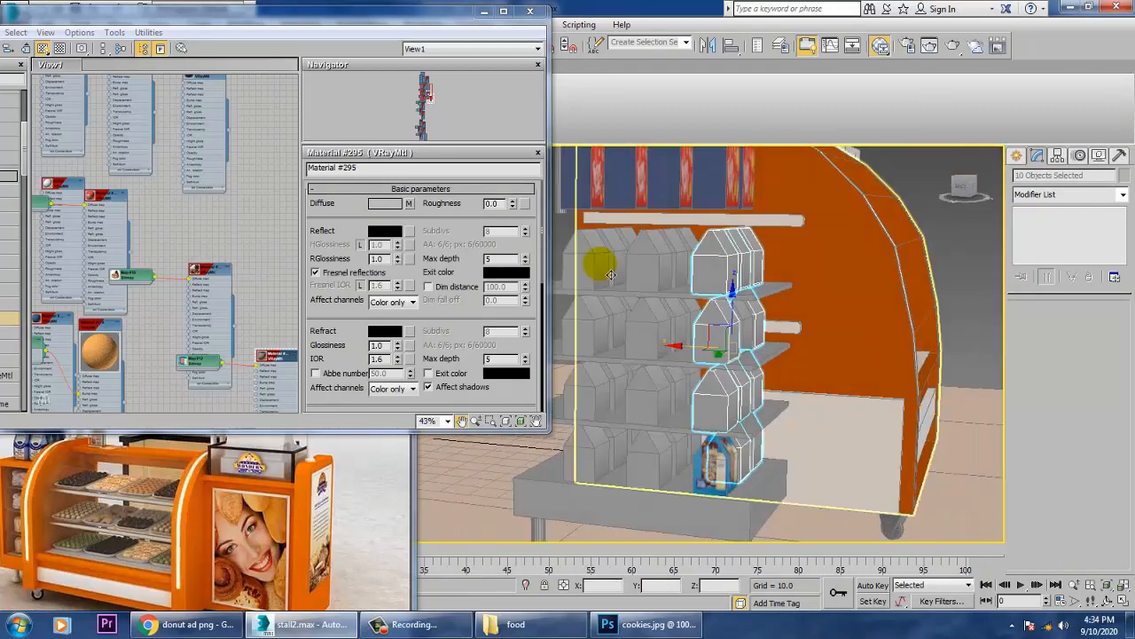
{"action": "left_click", "coordinate": [643, 250], "text": "ctrl"}
{"action": "left_click", "coordinate": [683, 254], "text": "ctrl"}
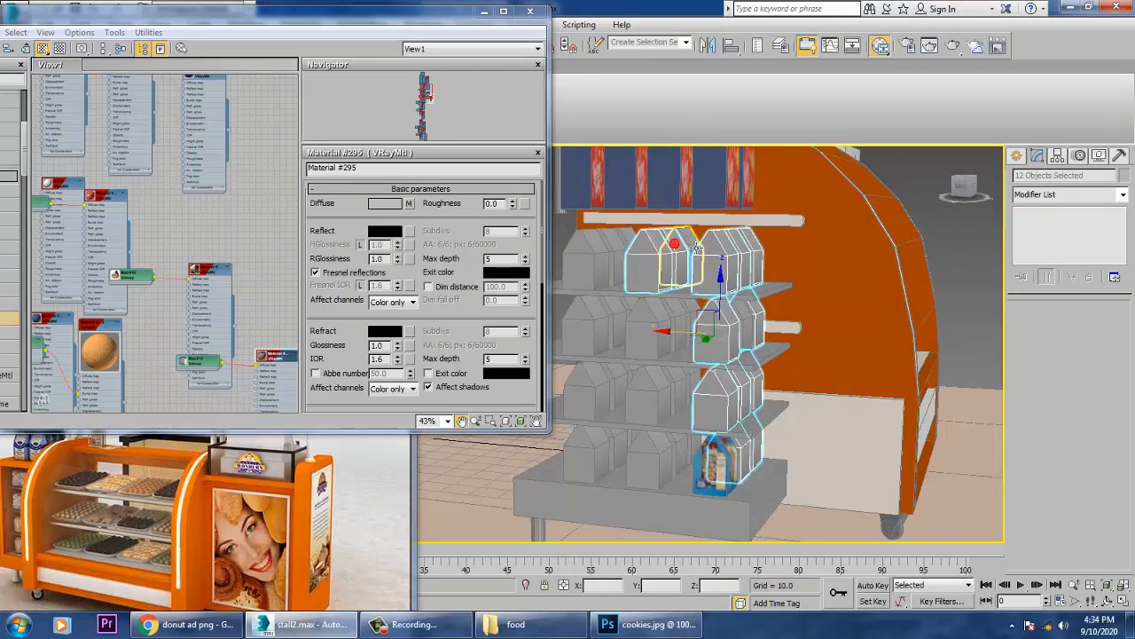
{"action": "left_click", "coordinate": [658, 342], "text": "ctrl"}
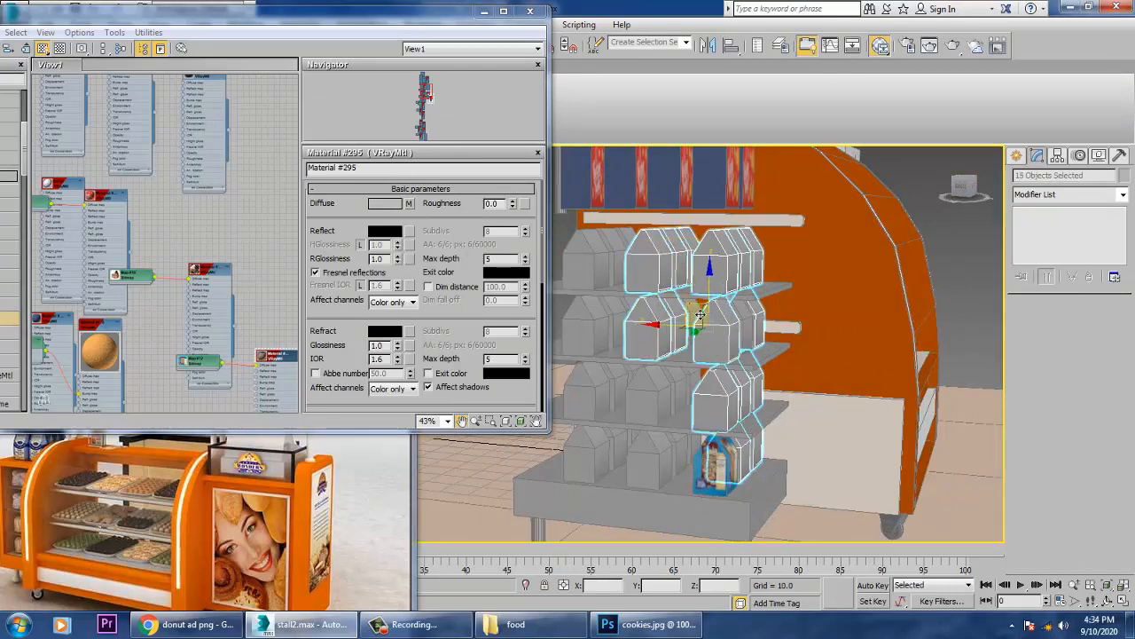
{"action": "left_click", "coordinate": [662, 408], "text": "ctrl"}
{"action": "left_click", "coordinate": [687, 391], "text": "ctrl"}
{"action": "left_click", "coordinate": [701, 385], "text": "ctrl"}
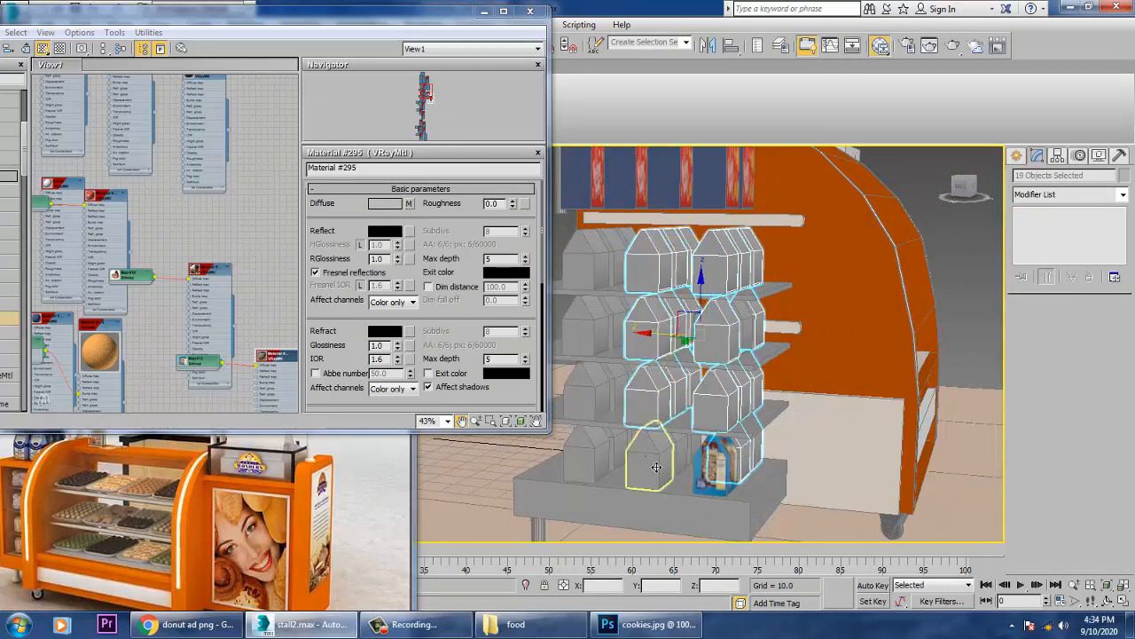
{"action": "left_click", "coordinate": [658, 465], "text": "ctrl"}
{"action": "left_click", "coordinate": [688, 461], "text": "ctrl"}
{"action": "left_click", "coordinate": [705, 449], "text": "ctrl"}
{"action": "left_click", "coordinate": [606, 452], "text": "ctrl"}
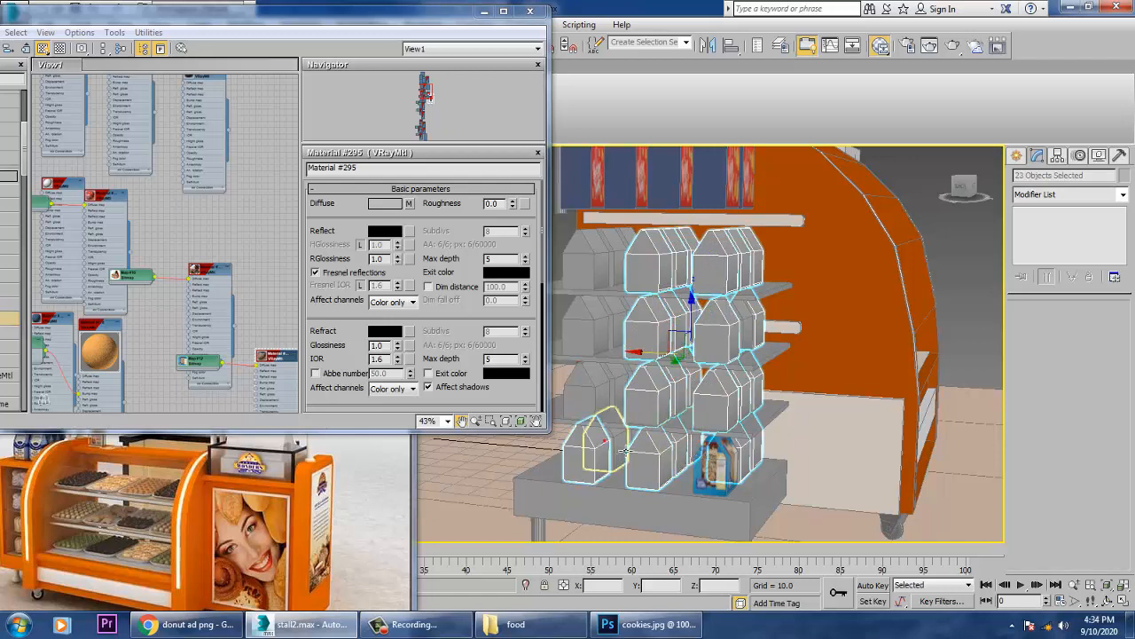
{"action": "left_click", "coordinate": [623, 450], "text": "ctrl"}
{"action": "left_click", "coordinate": [601, 401], "text": "ctrl"}
{"action": "left_click", "coordinate": [600, 352], "text": "ctrl"}
{"action": "left_click", "coordinate": [588, 259], "text": "ctrl"}
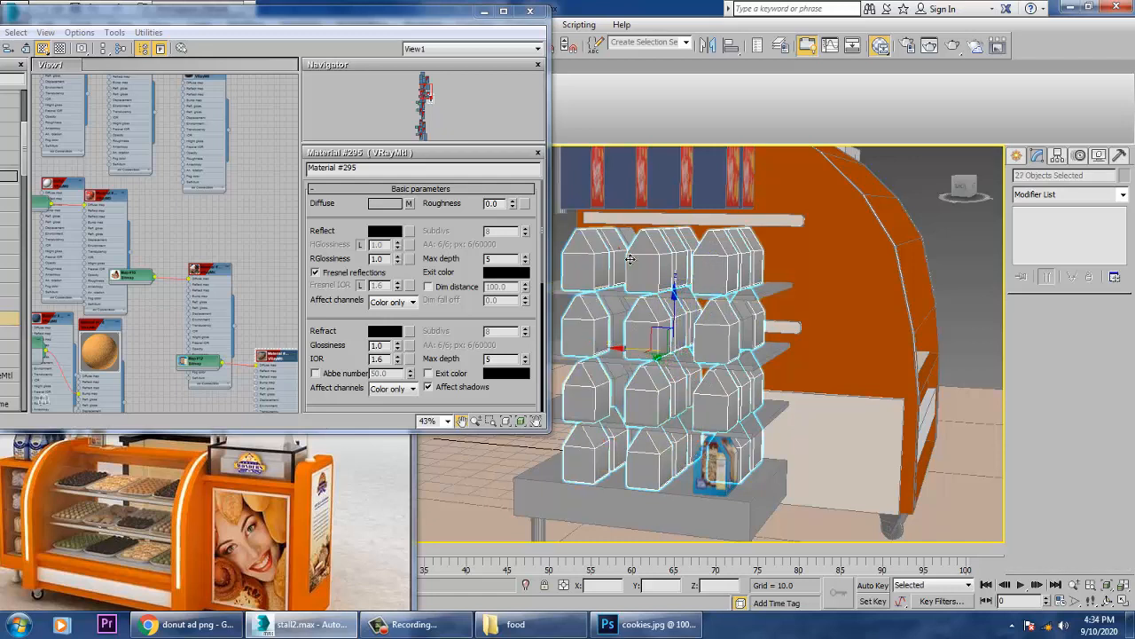
{"action": "left_click", "coordinate": [625, 248], "text": "ctrl"}
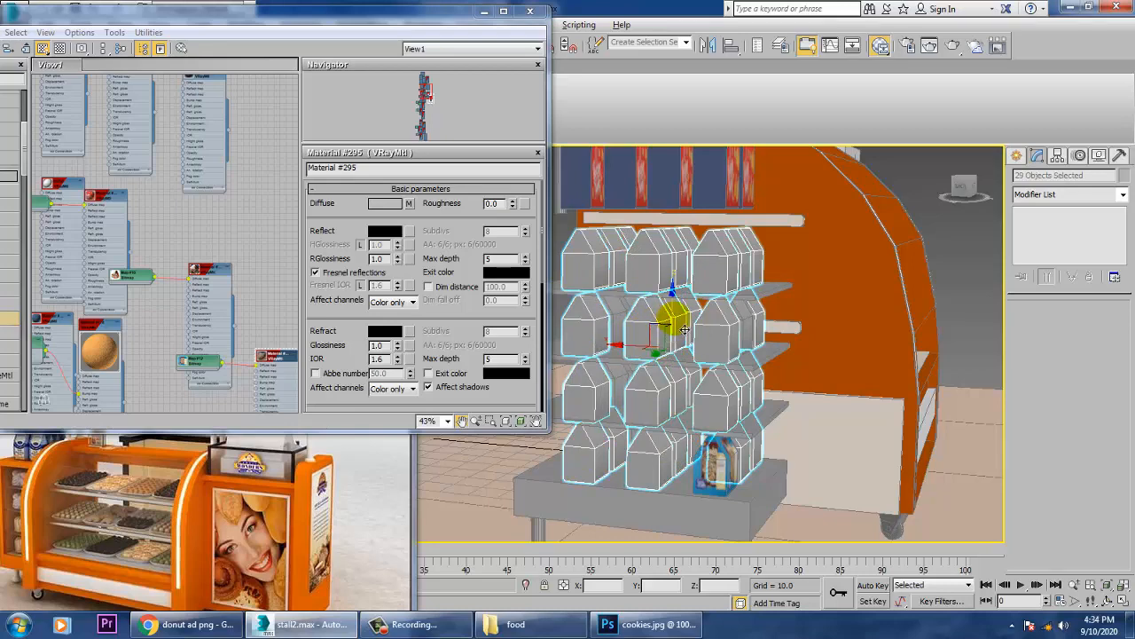
{"action": "left_click", "coordinate": [635, 315], "text": "ctrl"}
{"action": "left_click", "coordinate": [639, 309], "text": "ctrl"}
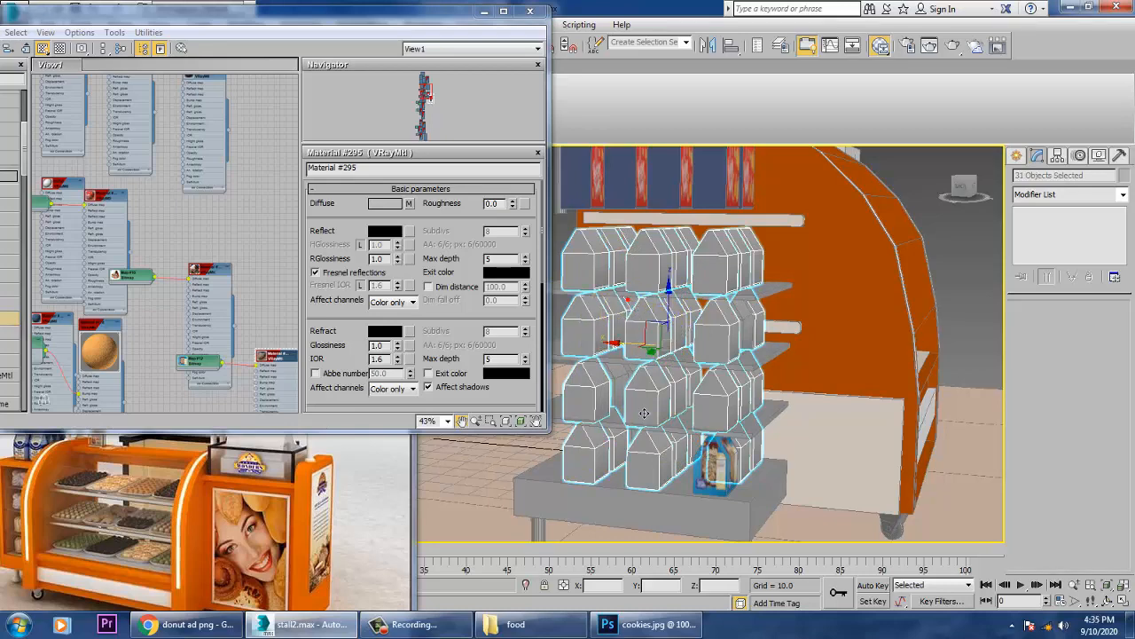
{"action": "middle_click_drag", "start_coordinate": [614, 383], "coordinate": [642, 392], "text": "alt"}
{"action": "left_click", "coordinate": [613, 381], "text": "ctrl"}
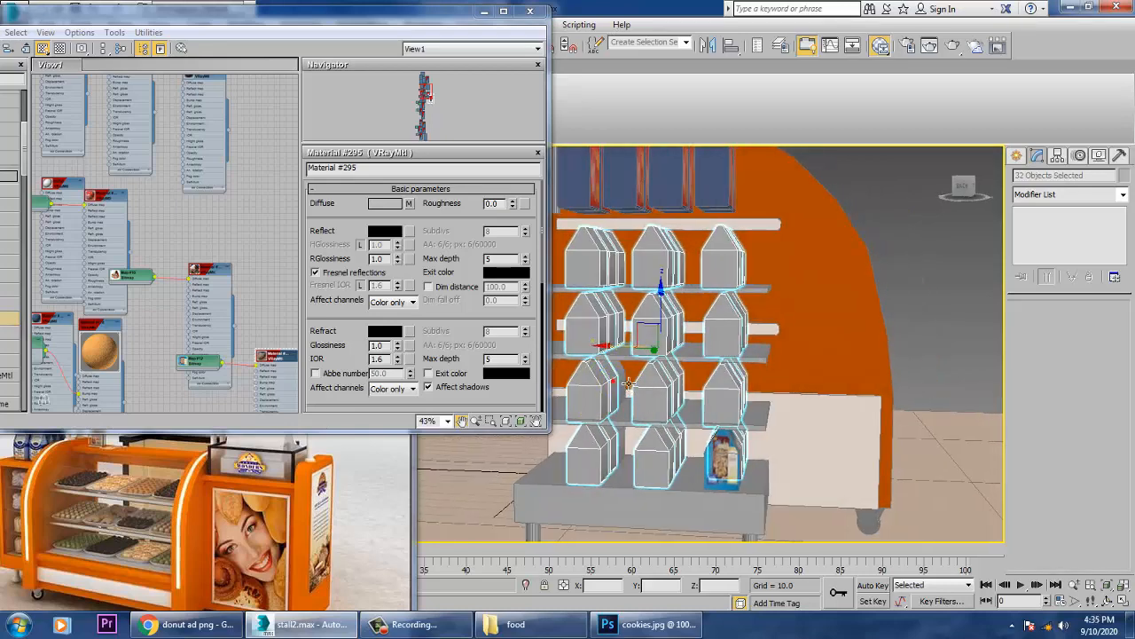
{"action": "left_click", "coordinate": [619, 450], "text": "ctrl"}
{"action": "left_click", "coordinate": [629, 451], "text": "ctrl"}
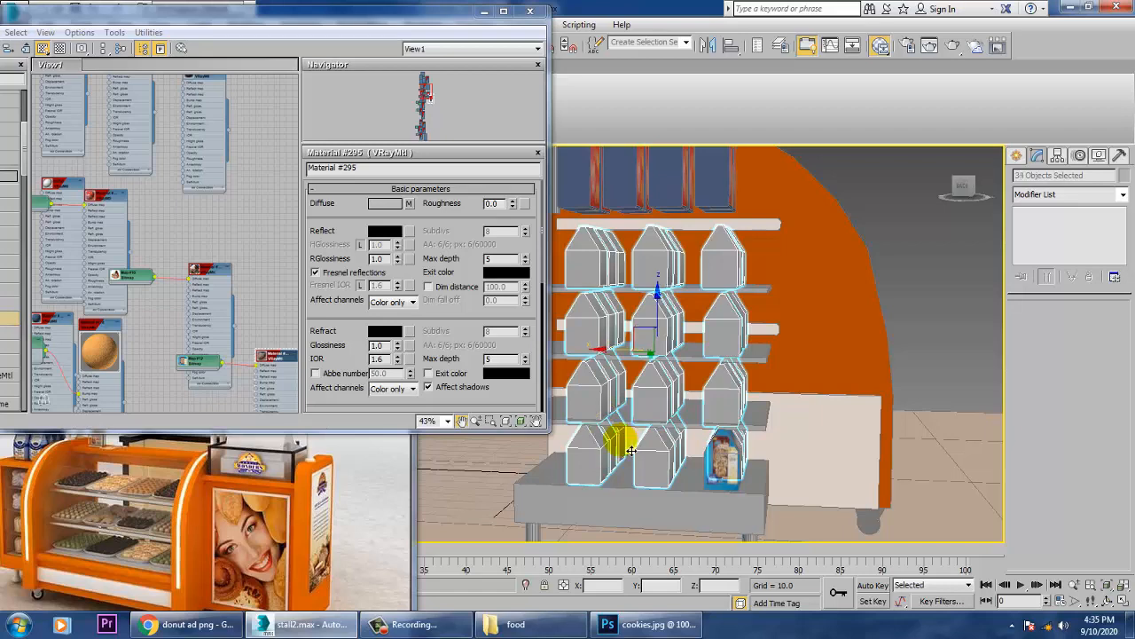
{"action": "key", "text": "Delete"}
{"action": "left_click", "coordinate": [727, 328]}
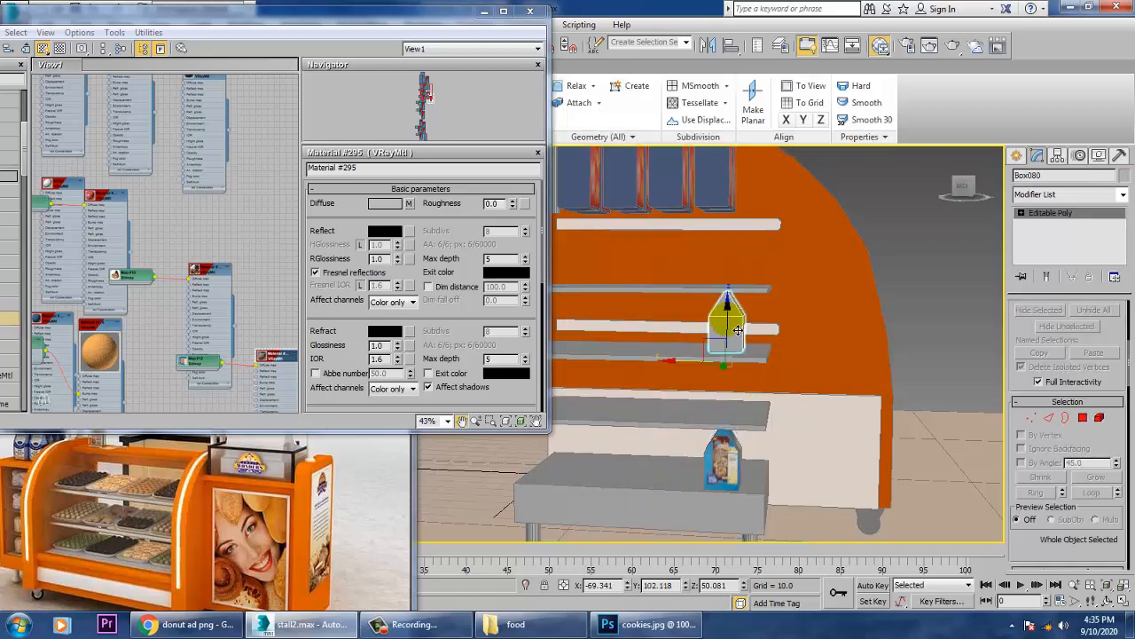
{"action": "key", "text": "Delete"}
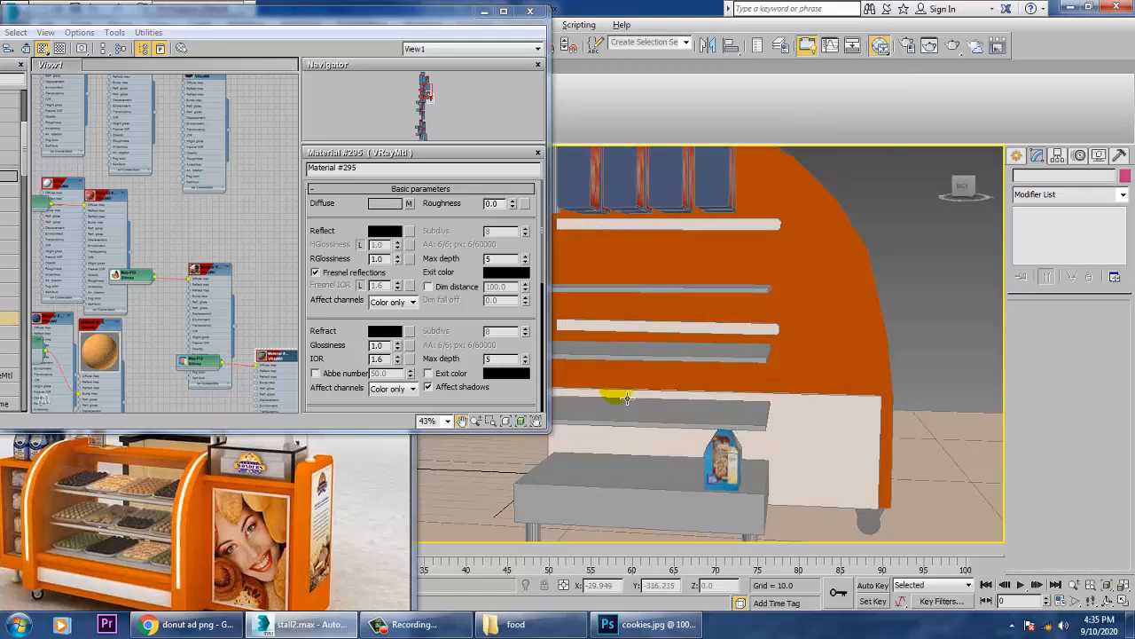
Step: Clone the cookie-textured corner packet as 2 copies in a row across the lowest shelf's depth
{"action": "middle_click_drag", "start_coordinate": [627, 399], "coordinate": [543, 351], "text": "alt"}
{"action": "scroll", "coordinate": [683, 376], "scroll_direction": "down", "scroll_amount": 4}
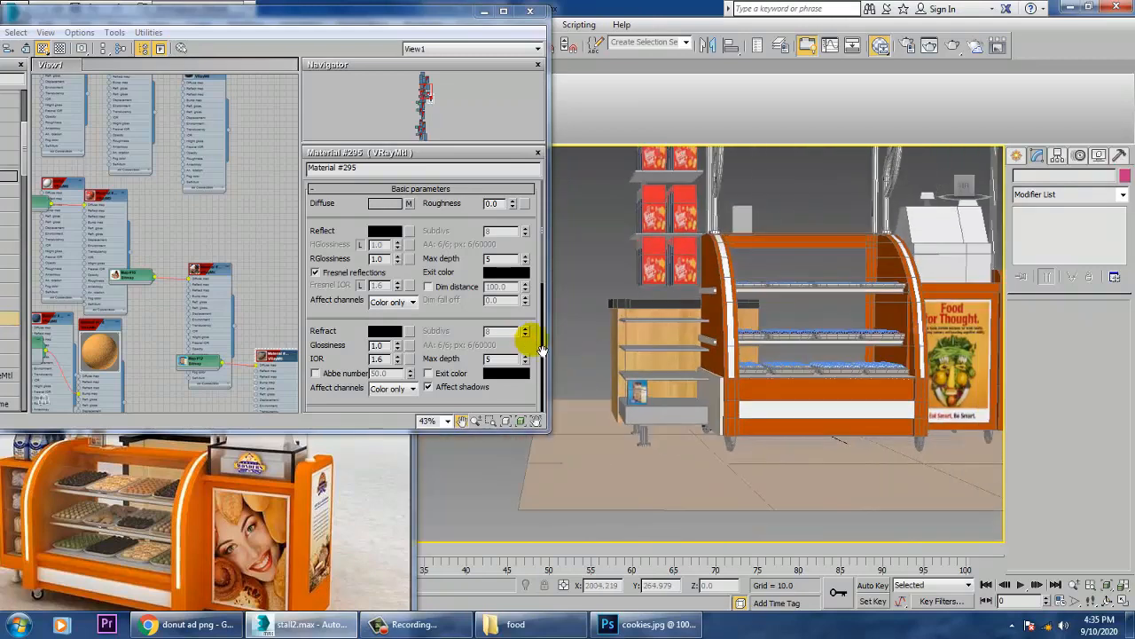
{"action": "scroll", "coordinate": [601, 378], "scroll_direction": "up", "scroll_amount": 3}
{"action": "left_click", "coordinate": [654, 399]}
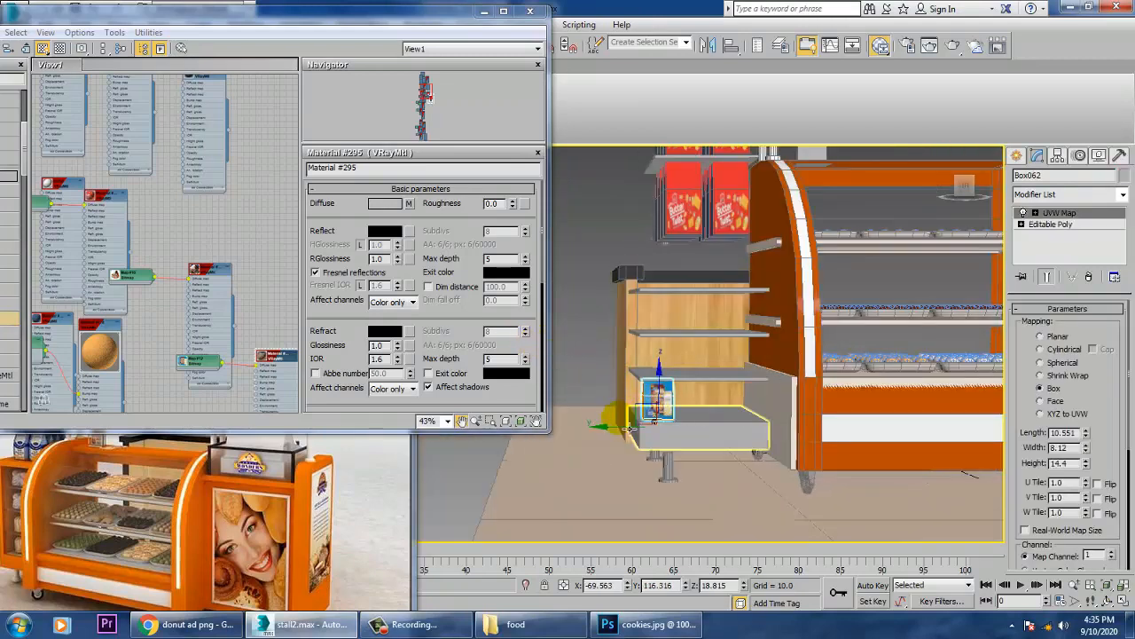
{"action": "mouse_move", "coordinate": [627, 428]}
{"action": "left_mouse_down", "text": "shift"}
{"action": "mouse_move", "coordinate": [667, 436]}
{"action": "mouse_move", "coordinate": [657, 434]}
{"action": "left_mouse_up", "text": "shift"}
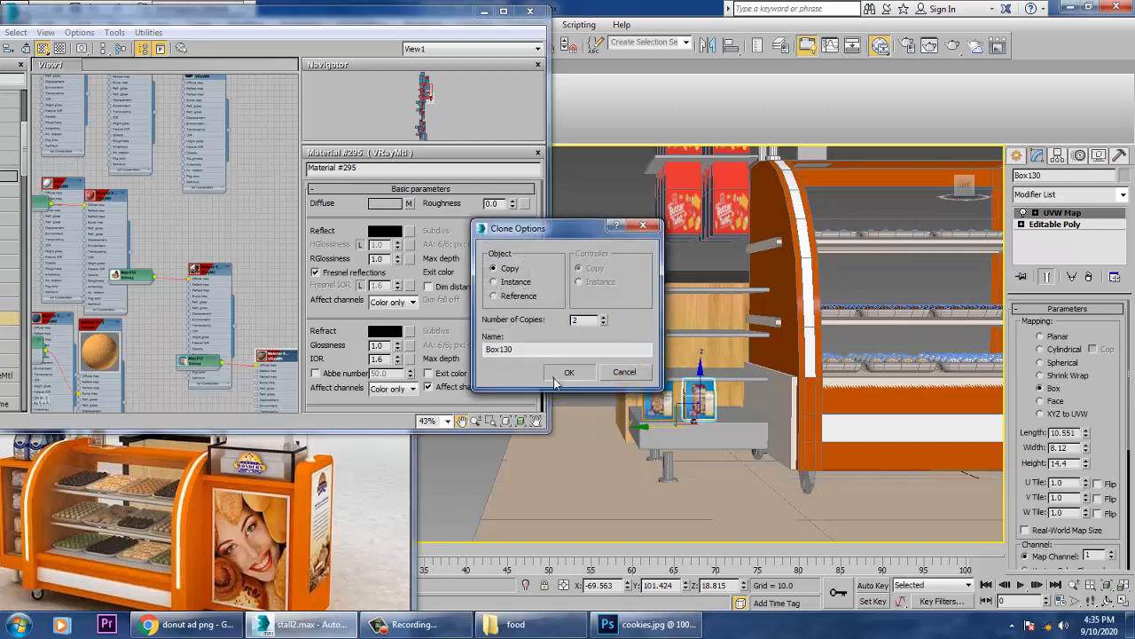
{"action": "left_click", "coordinate": [555, 379]}
Step: Select the three cookie packets and clone them as 3 copies along the length of the lowest shelf
{"action": "middle_click_drag", "start_coordinate": [641, 385], "coordinate": [793, 382], "text": "alt"}
{"action": "left_click", "coordinate": [706, 423], "text": "ctrl"}
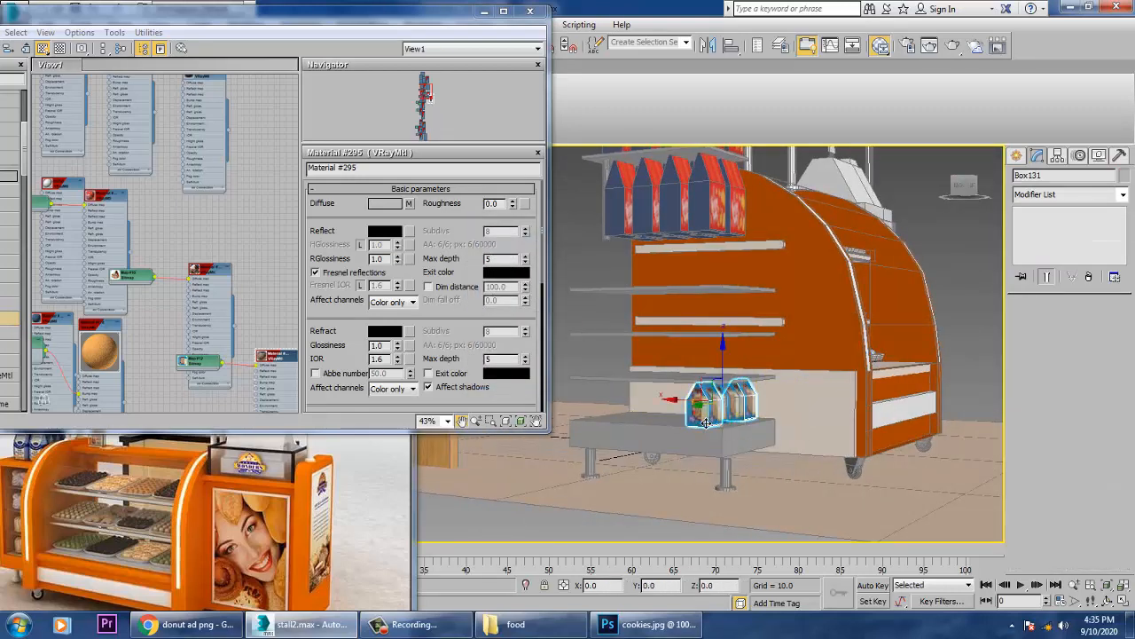
{"action": "middle_click_drag", "start_coordinate": [724, 401], "coordinate": [779, 415], "text": "alt"}
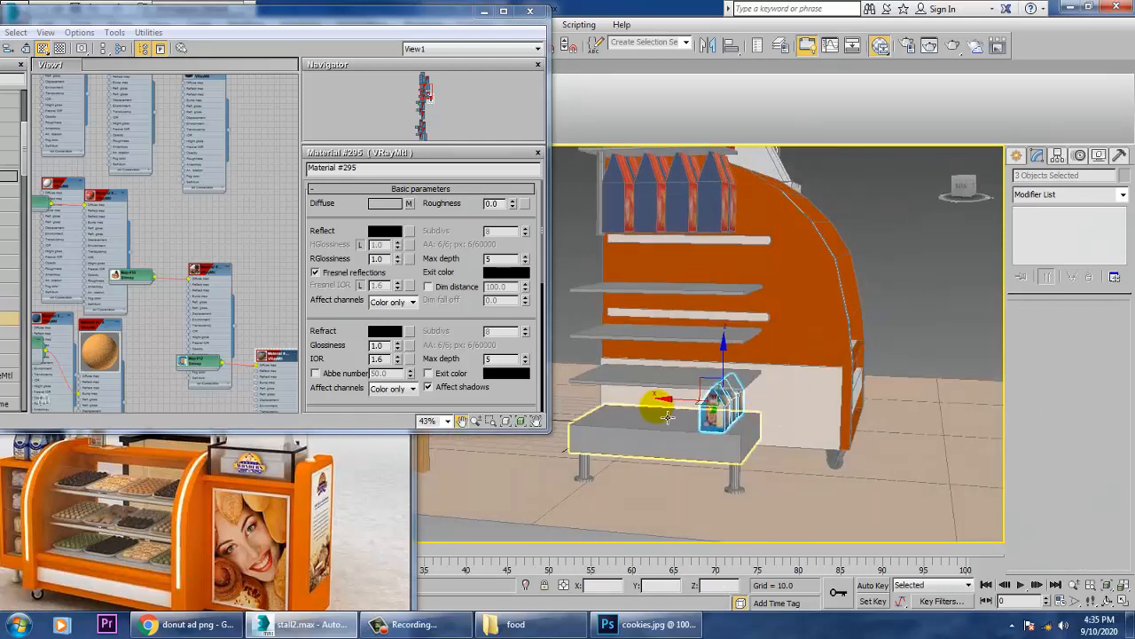
{"action": "left_click_drag", "start_coordinate": [685, 400], "coordinate": [654, 402], "text": "shift"}
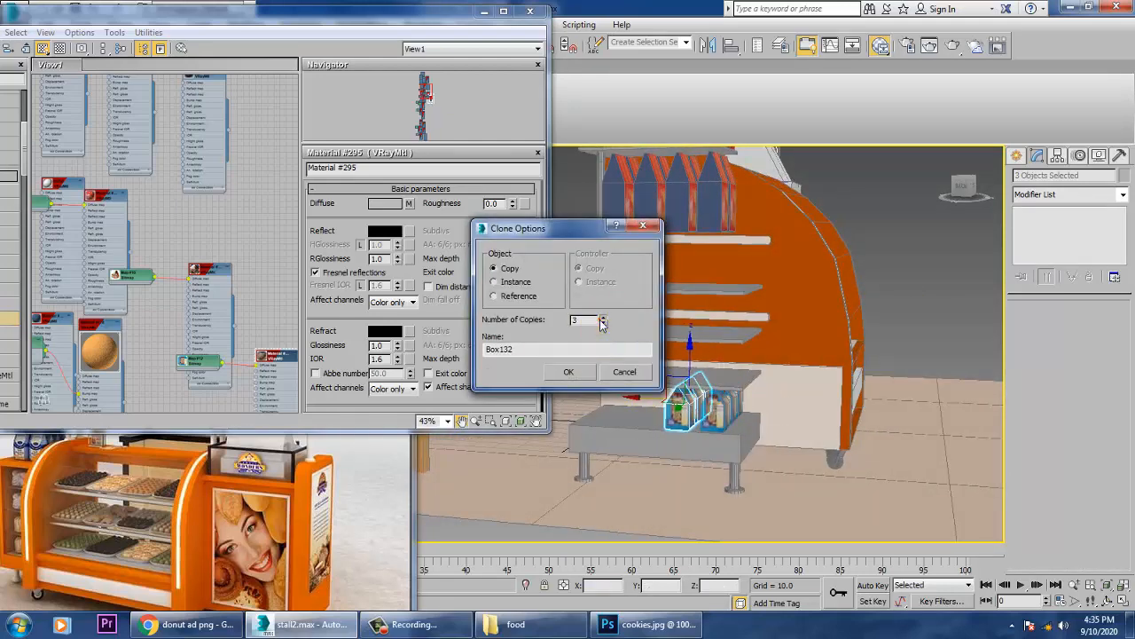
{"action": "left_click", "coordinate": [581, 371]}
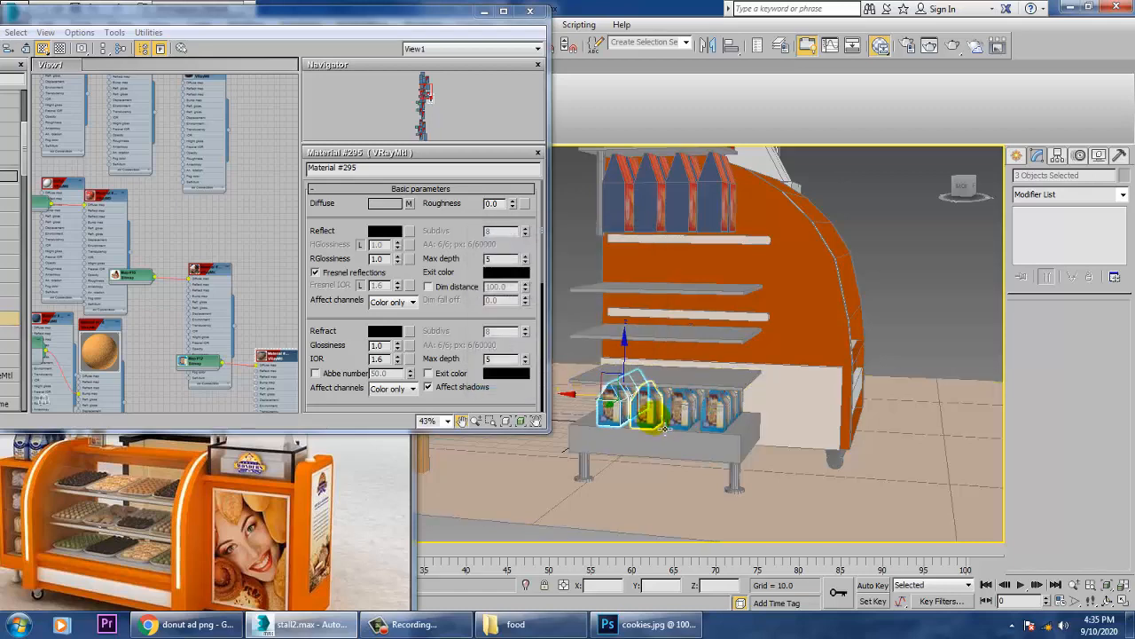
Step: Select all twelve cookie packets on the lowest shelf and copy them up onto the next two shelf levels
{"action": "scroll", "coordinate": [673, 409], "scroll_direction": "up", "scroll_amount": 5}
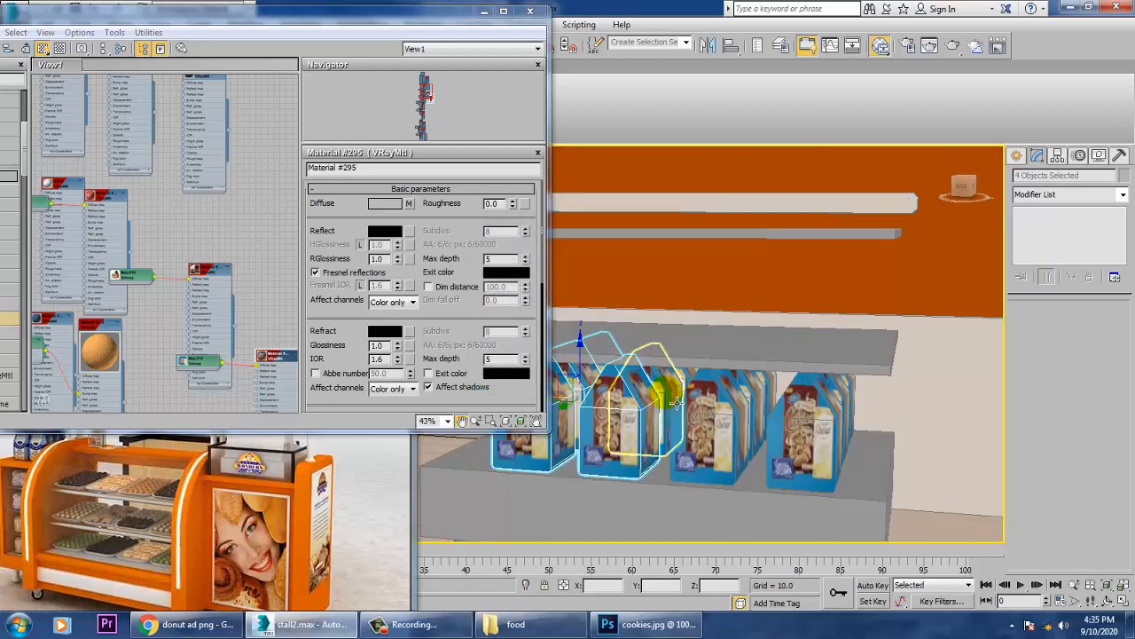
{"action": "left_click", "coordinate": [690, 387], "text": "ctrl"}
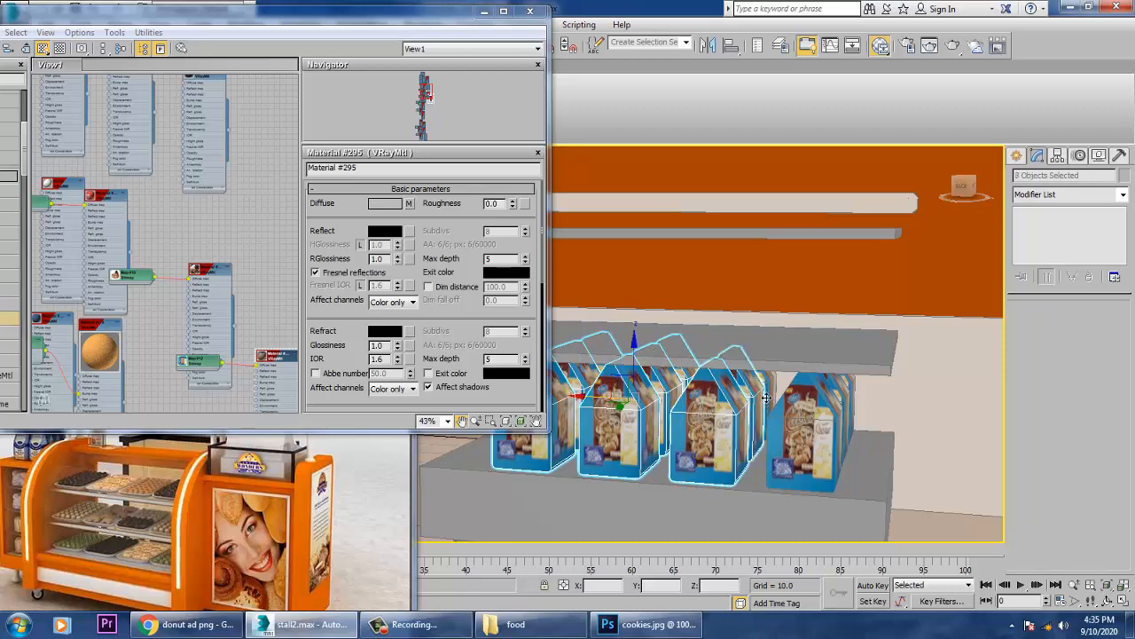
{"action": "left_click", "coordinate": [809, 417], "text": "ctrl"}
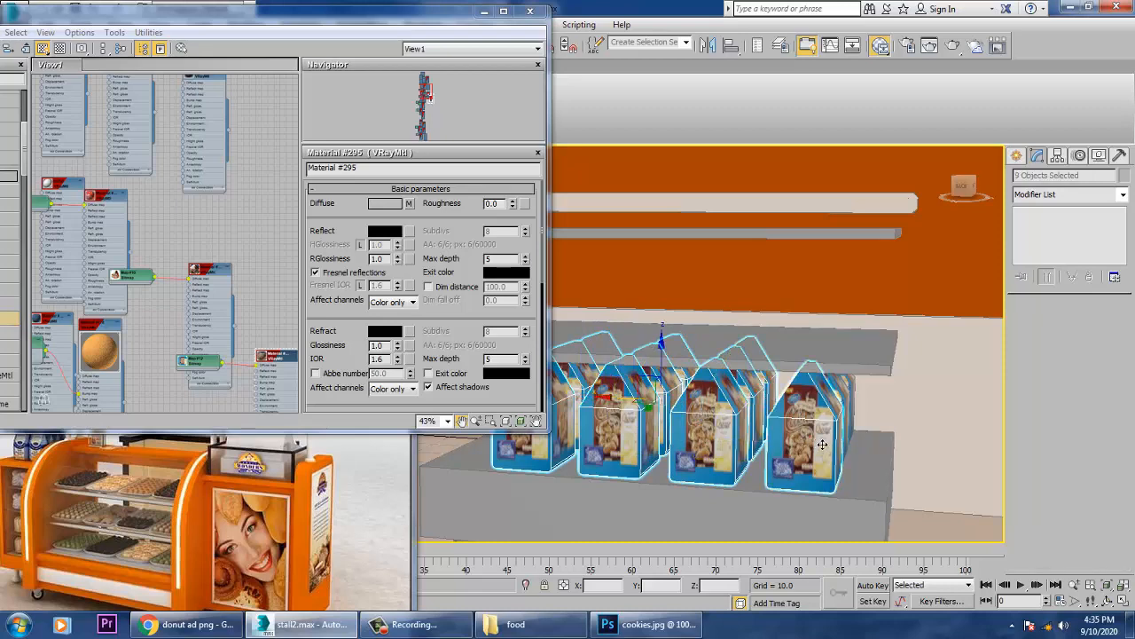
{"action": "left_click", "coordinate": [859, 393], "text": "ctrl"}
{"action": "scroll", "coordinate": [857, 390], "scroll_direction": "down", "scroll_amount": 4}
{"action": "middle_click_drag", "start_coordinate": [801, 398], "coordinate": [785, 370], "text": "alt"}
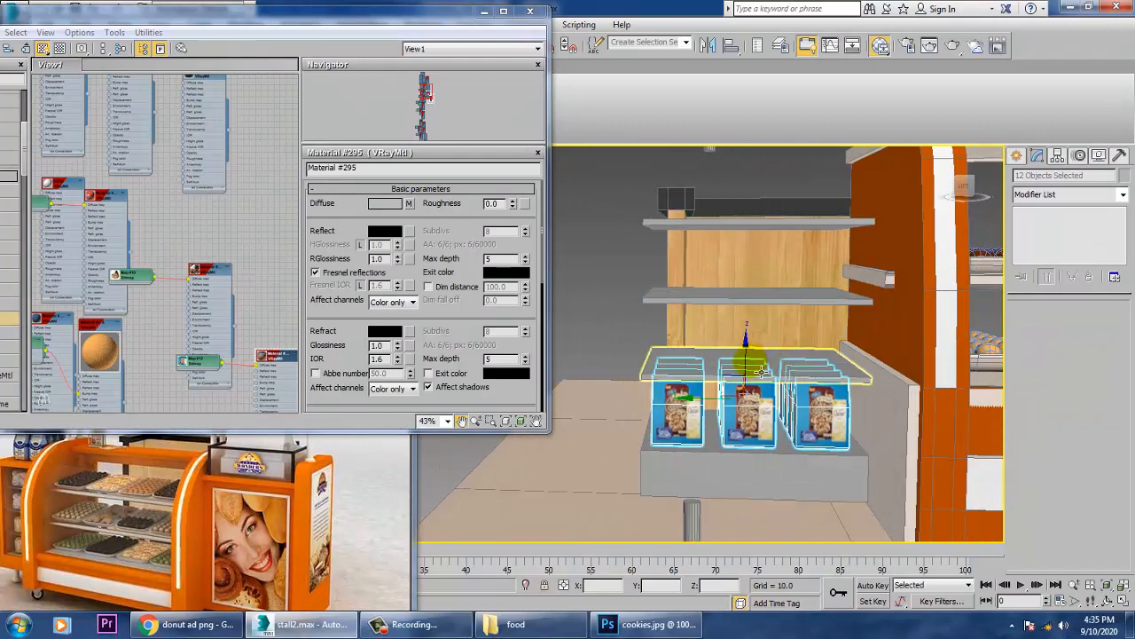
{"action": "left_click_drag", "start_coordinate": [761, 370], "coordinate": [750, 226], "text": "shift"}
{"action": "left_click", "coordinate": [568, 373]}
{"action": "left_click", "coordinate": [572, 374]}
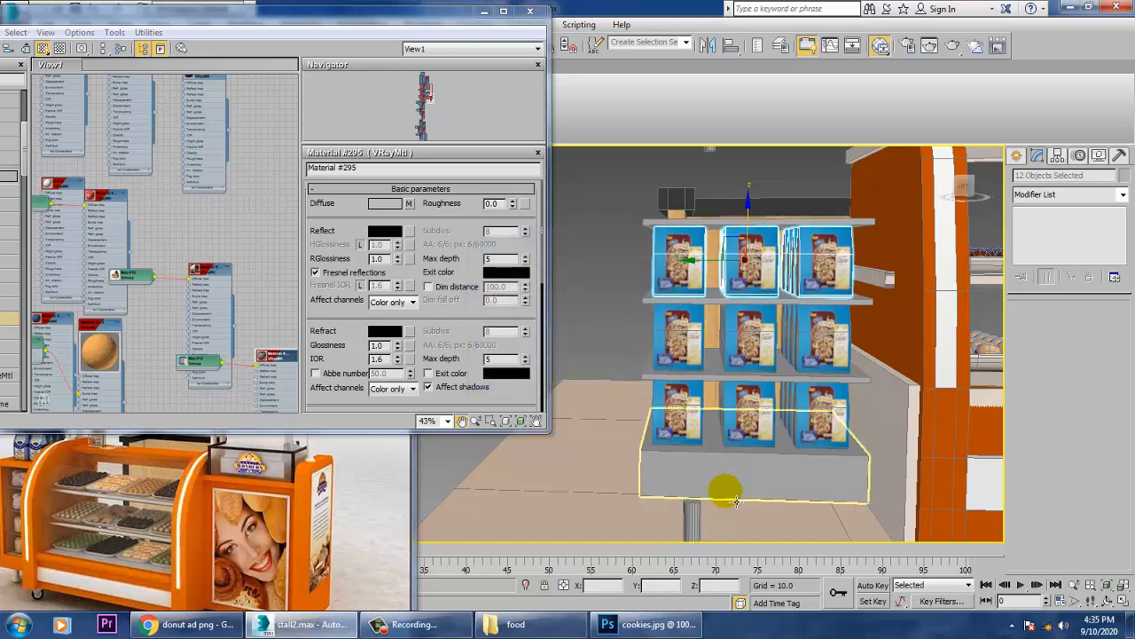
Step: Unhide all the hidden parts of the stall
{"action": "middle_click_drag", "start_coordinate": [748, 413], "coordinate": [740, 451], "text": "alt"}
{"action": "right_click", "coordinate": [603, 291]}
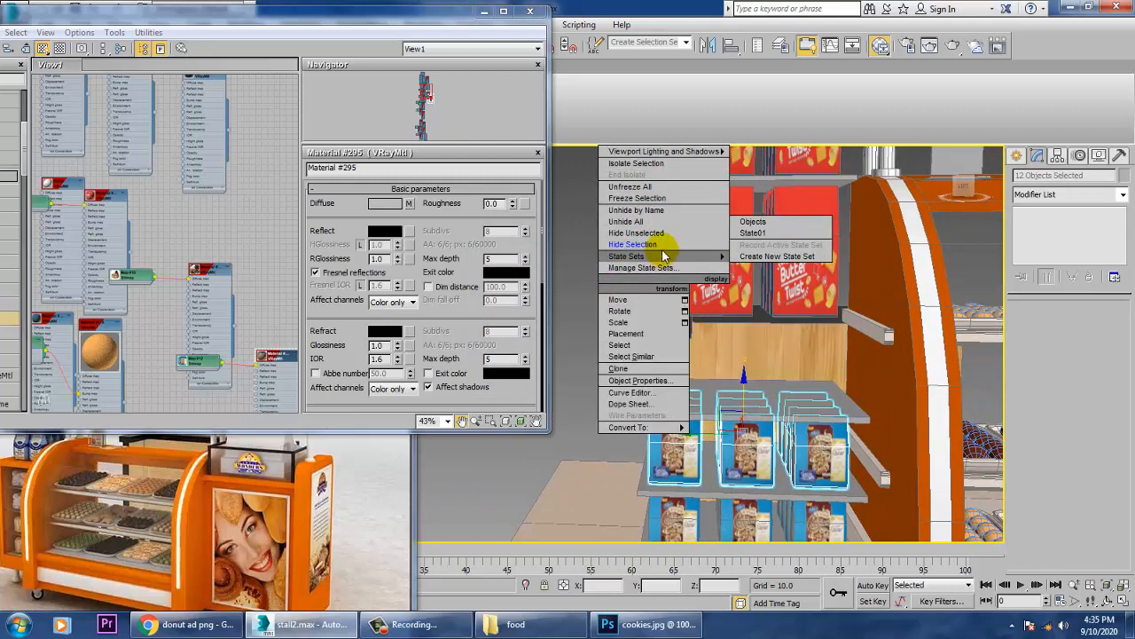
{"action": "left_click", "coordinate": [660, 222]}
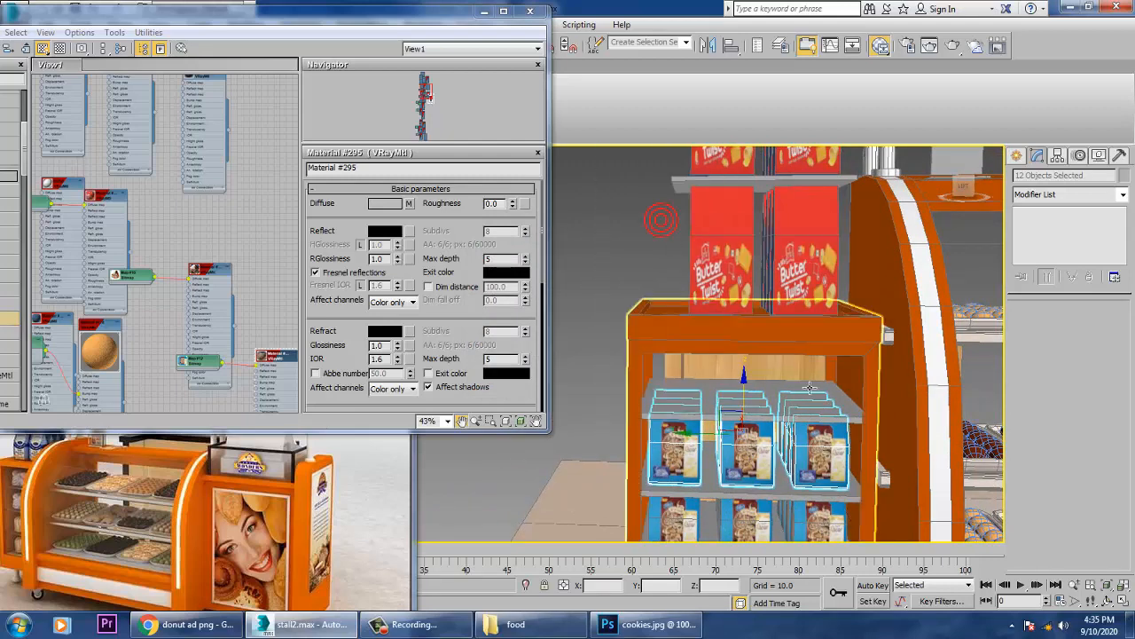
Step: Copy the selected set of twelve cookie packets up onto the cabinet's top shelf
{"action": "middle_click_drag", "start_coordinate": [802, 383], "coordinate": [816, 375], "text": "alt"}
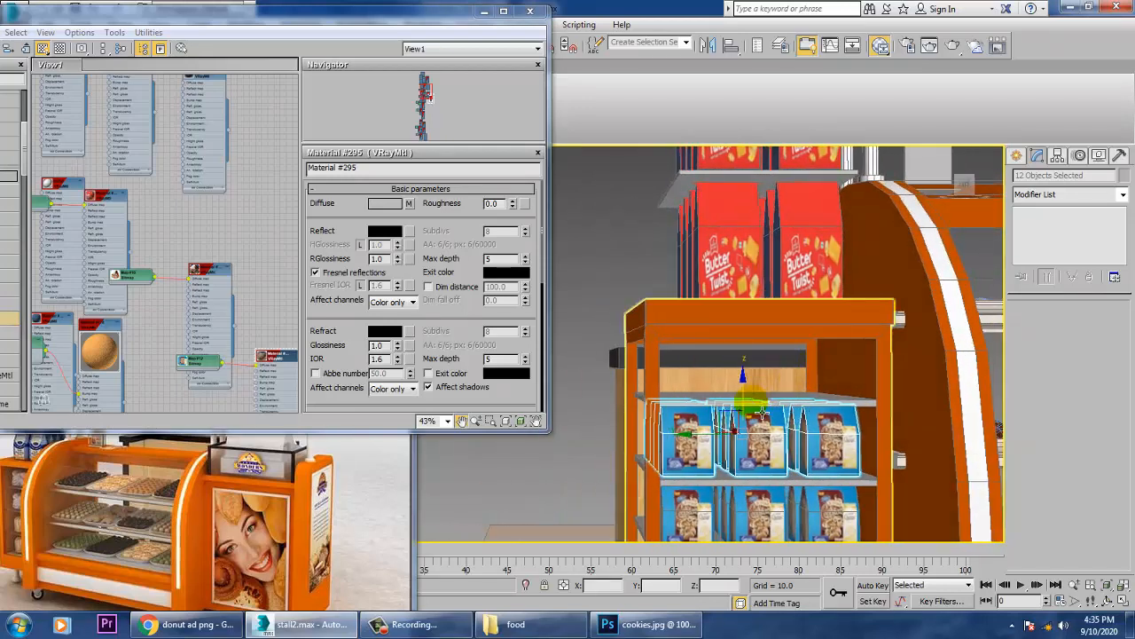
{"action": "mouse_move", "coordinate": [743, 391]}
{"action": "left_mouse_down"}
{"action": "mouse_move", "coordinate": [755, 312]}
{"action": "mouse_move", "coordinate": [759, 330]}
{"action": "left_mouse_up"}
{"action": "left_click", "coordinate": [571, 373]}
{"action": "scroll", "coordinate": [795, 426], "scroll_direction": "down", "scroll_amount": 5}
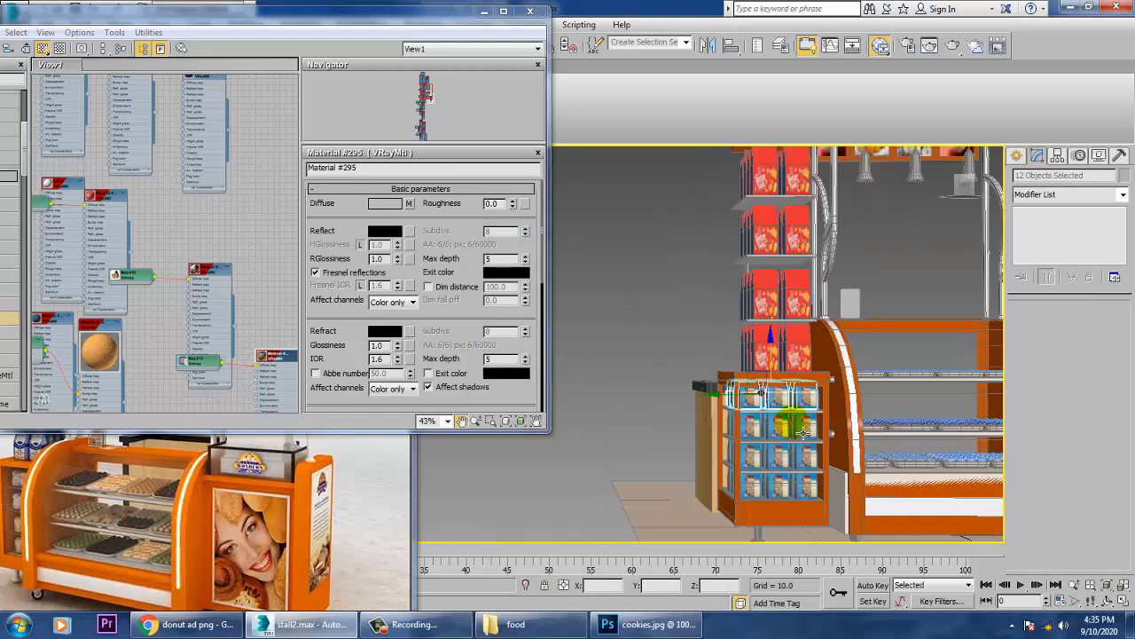
Step: Minimize the material editor and examine the whole textured stall beside the reference image
{"action": "scroll", "coordinate": [802, 432], "scroll_direction": "down", "scroll_amount": 5}
{"action": "middle_click_drag", "start_coordinate": [802, 432], "coordinate": [664, 388], "text": "alt"}
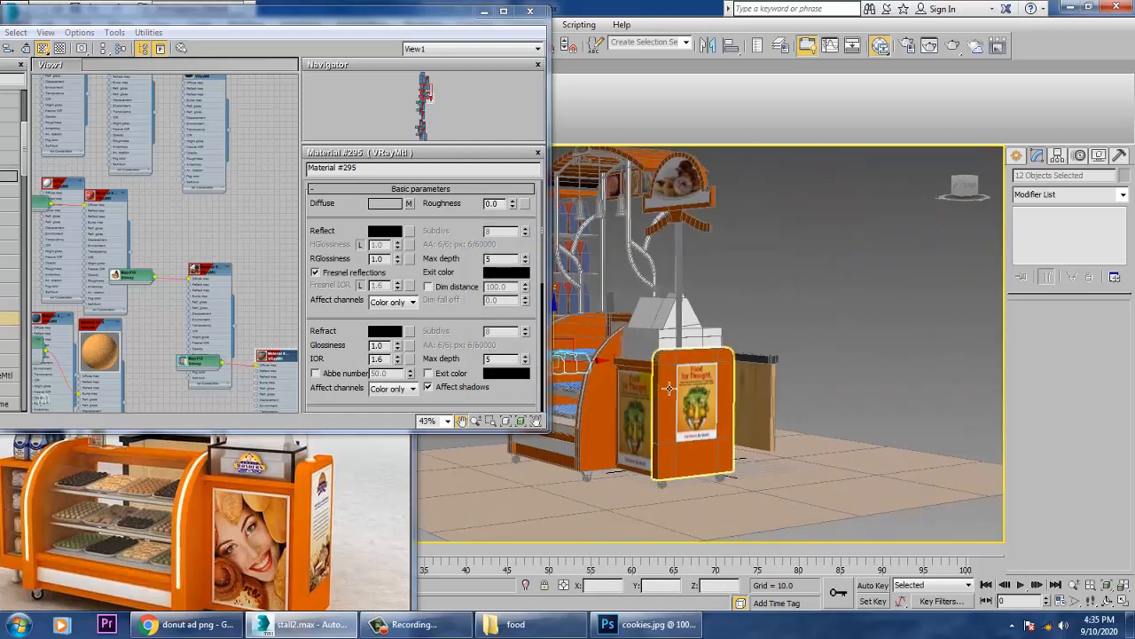
{"action": "middle_click_drag", "start_coordinate": [727, 359], "coordinate": [774, 393], "text": "alt"}
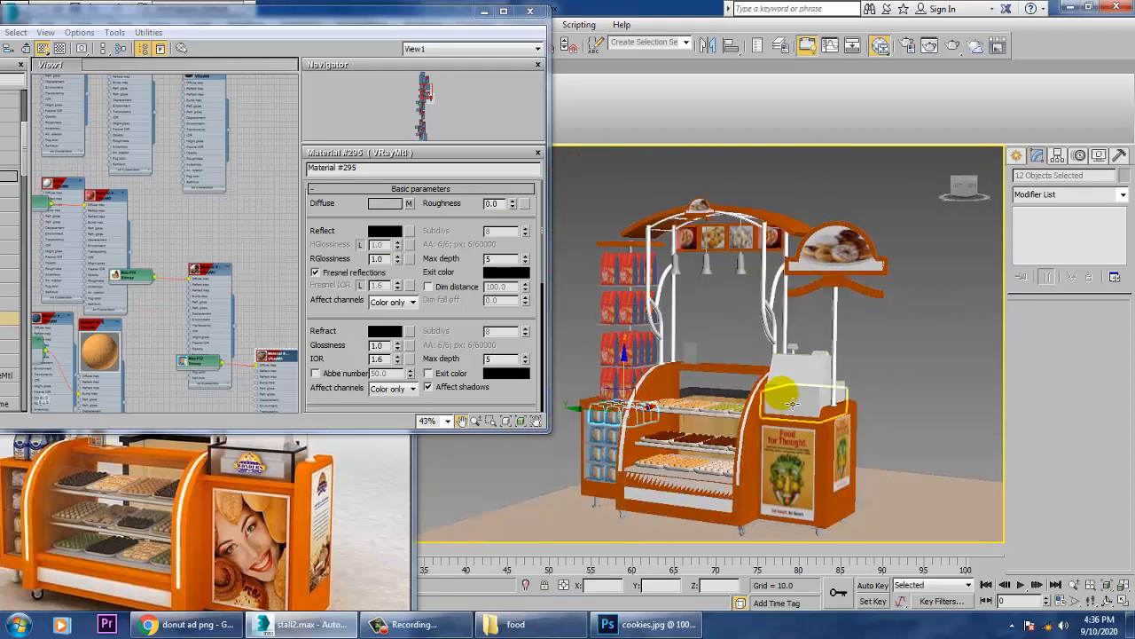
{"action": "left_click", "coordinate": [486, 13]}
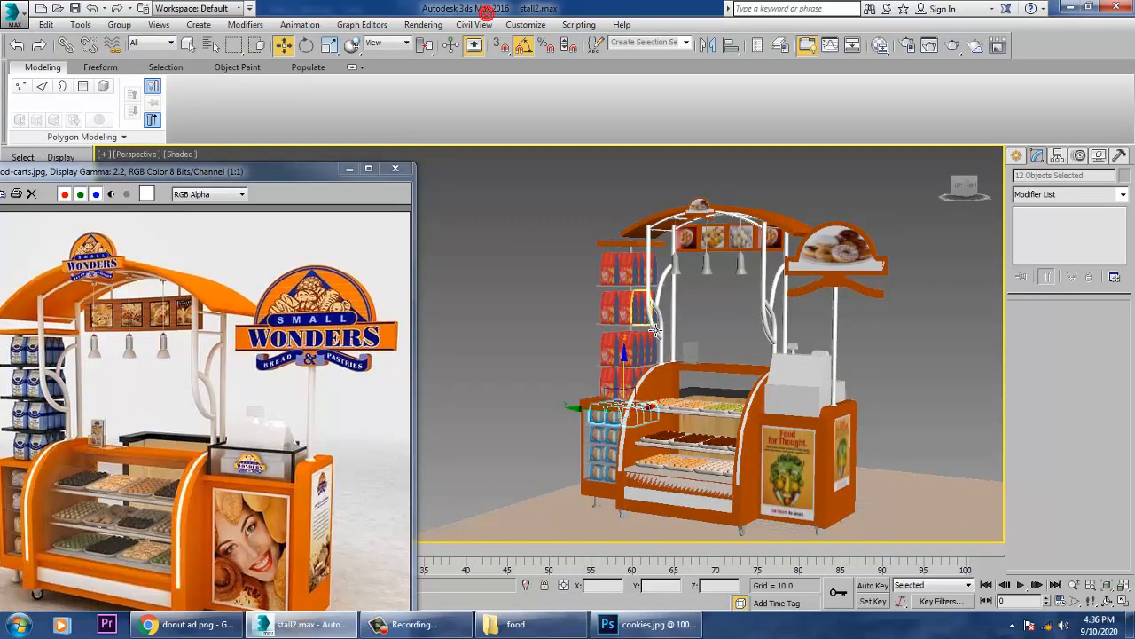
{"action": "mouse_move", "coordinate": [808, 379]}
{"action": "middle_mouse_down"}
{"action": "mouse_move", "coordinate": [791, 374]}
{"action": "mouse_move", "coordinate": [793, 357]}
{"action": "mouse_move", "coordinate": [812, 359]}
{"action": "middle_mouse_up"}
{"action": "scroll", "coordinate": [790, 368], "scroll_direction": "up", "scroll_amount": 3}
{"action": "scroll", "coordinate": [810, 358], "scroll_direction": "down", "scroll_amount": 3}
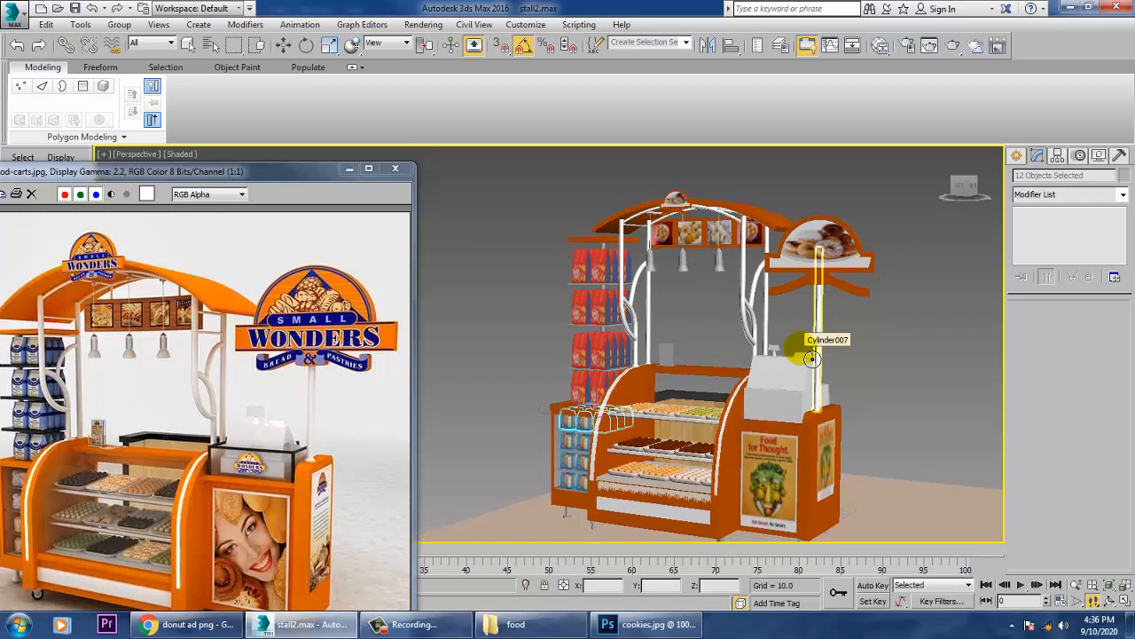